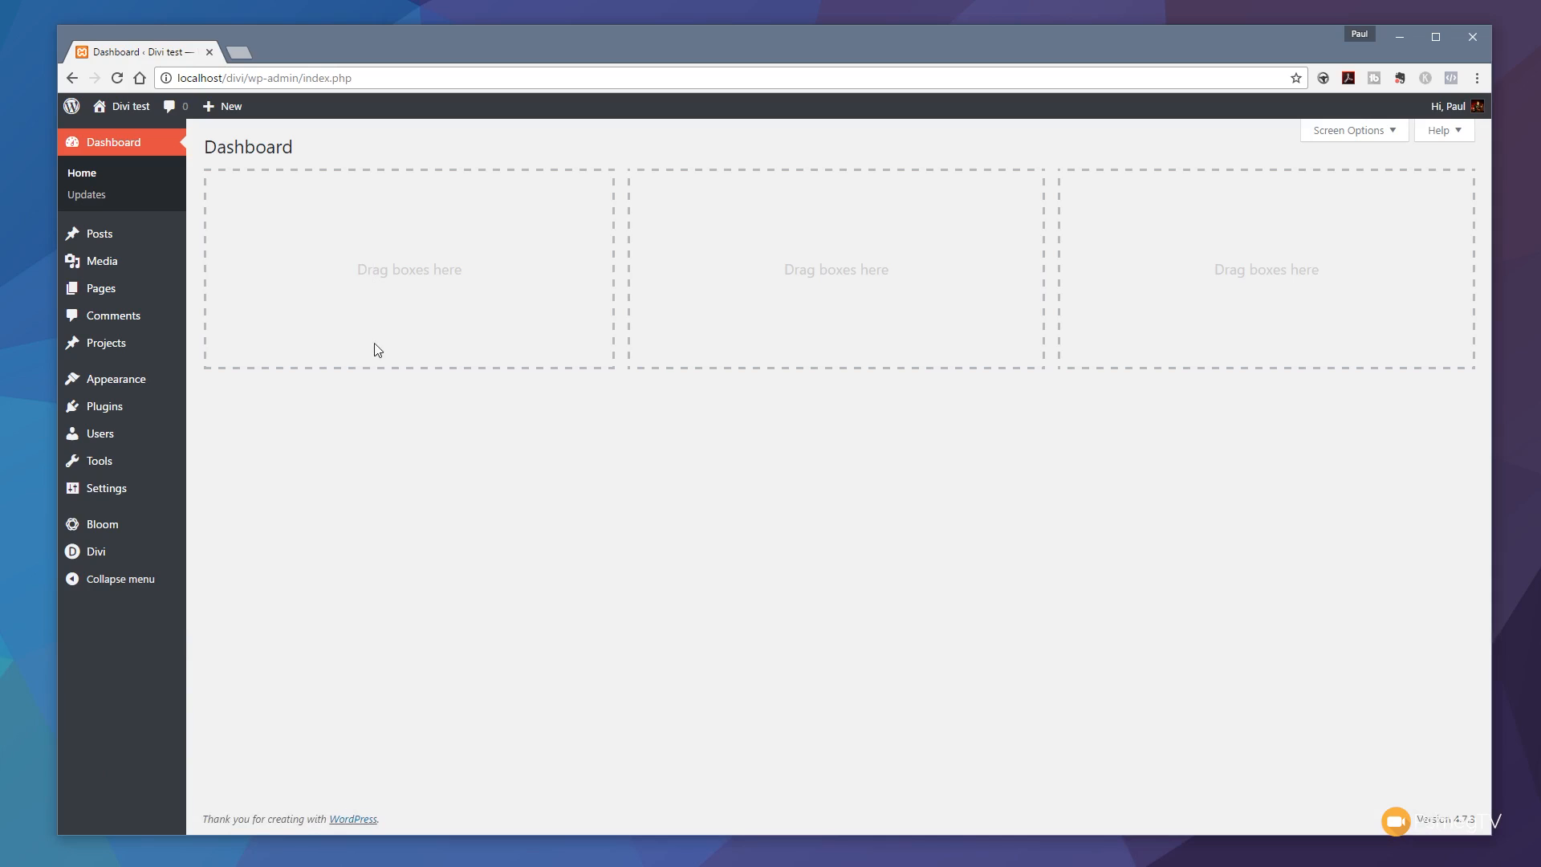
Step: Create a new page and switch its editor to the Divi Builder
mouse_move(120, 289)
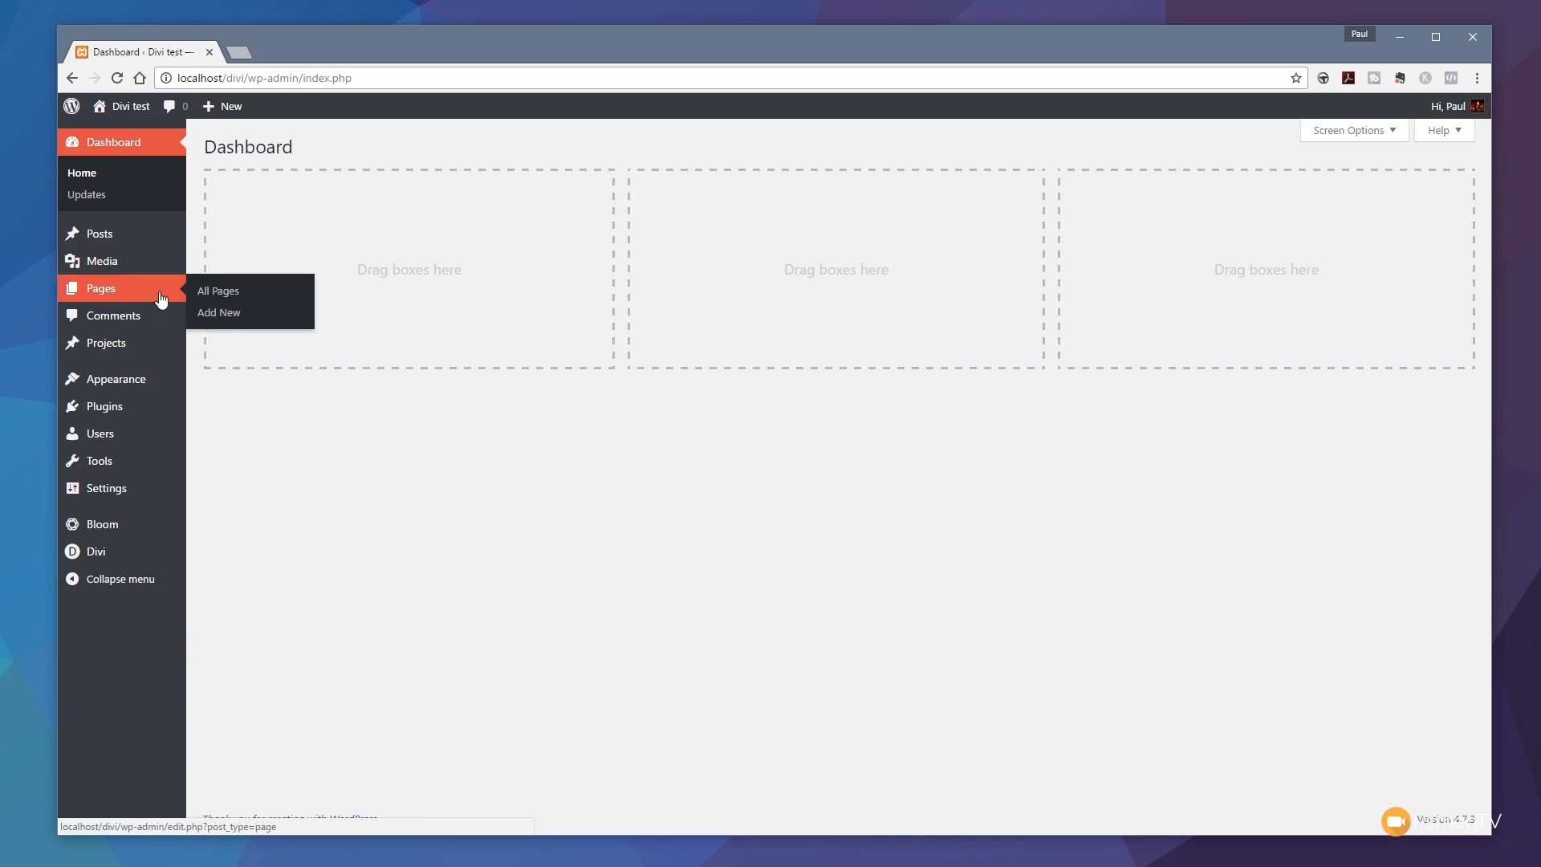
left_click(228, 317)
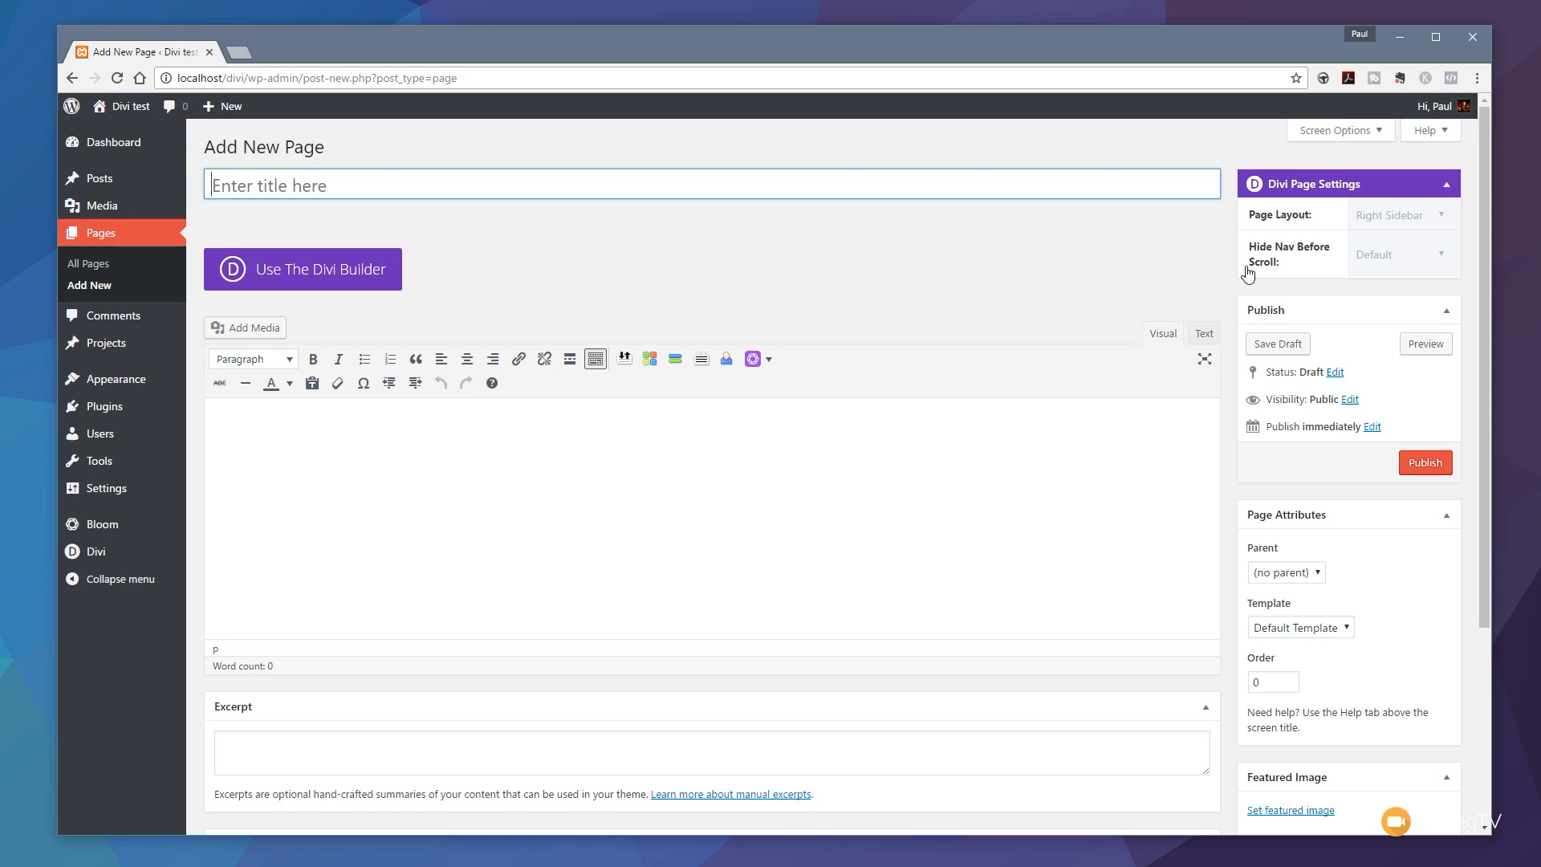
scroll(1097, 417, "down", 3)
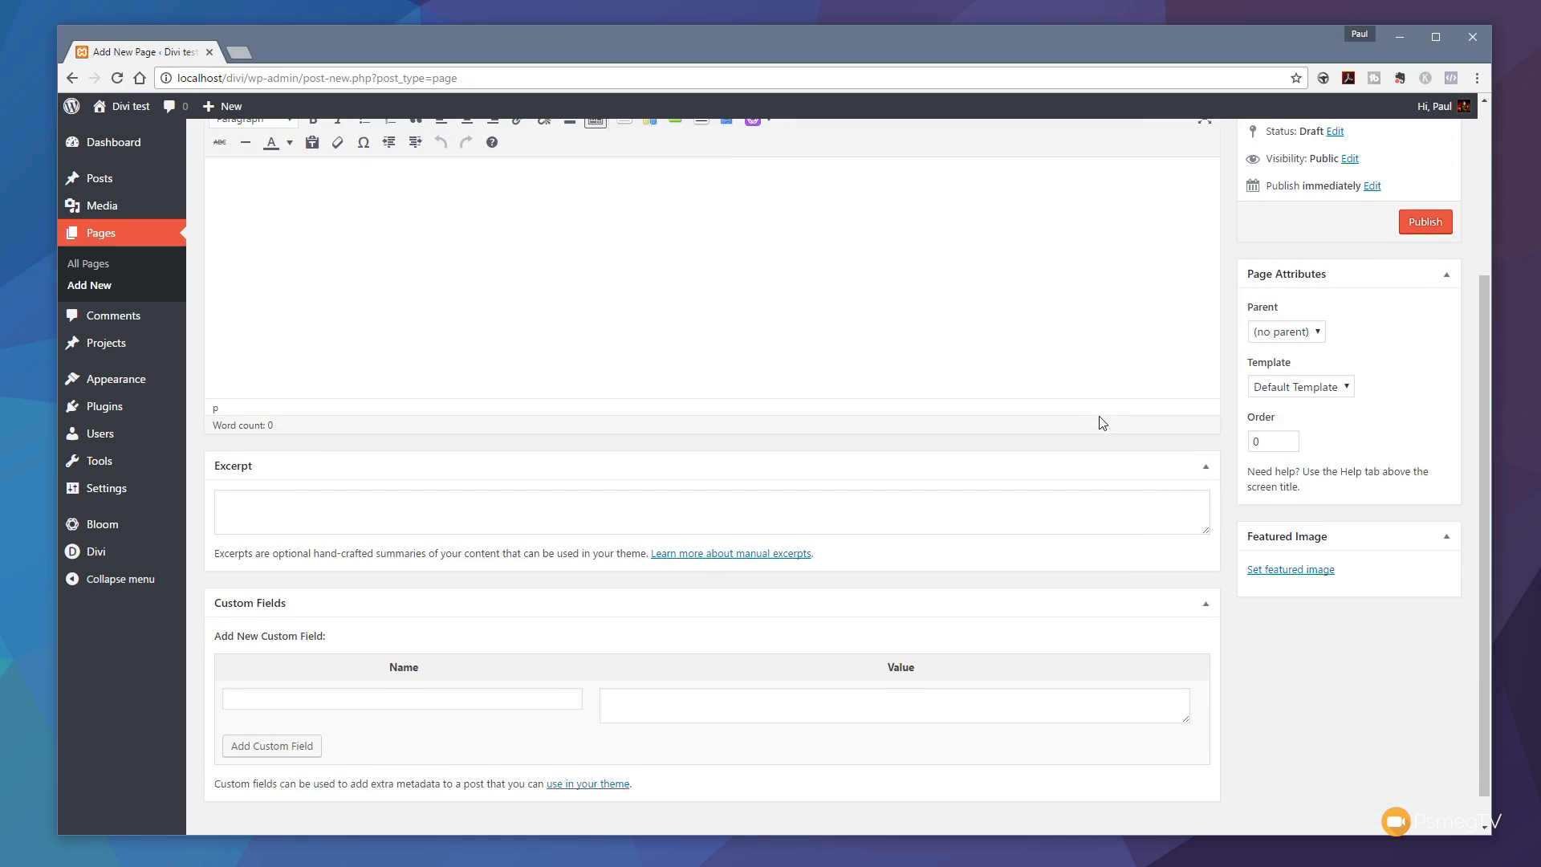
scroll(911, 536, "up", 3)
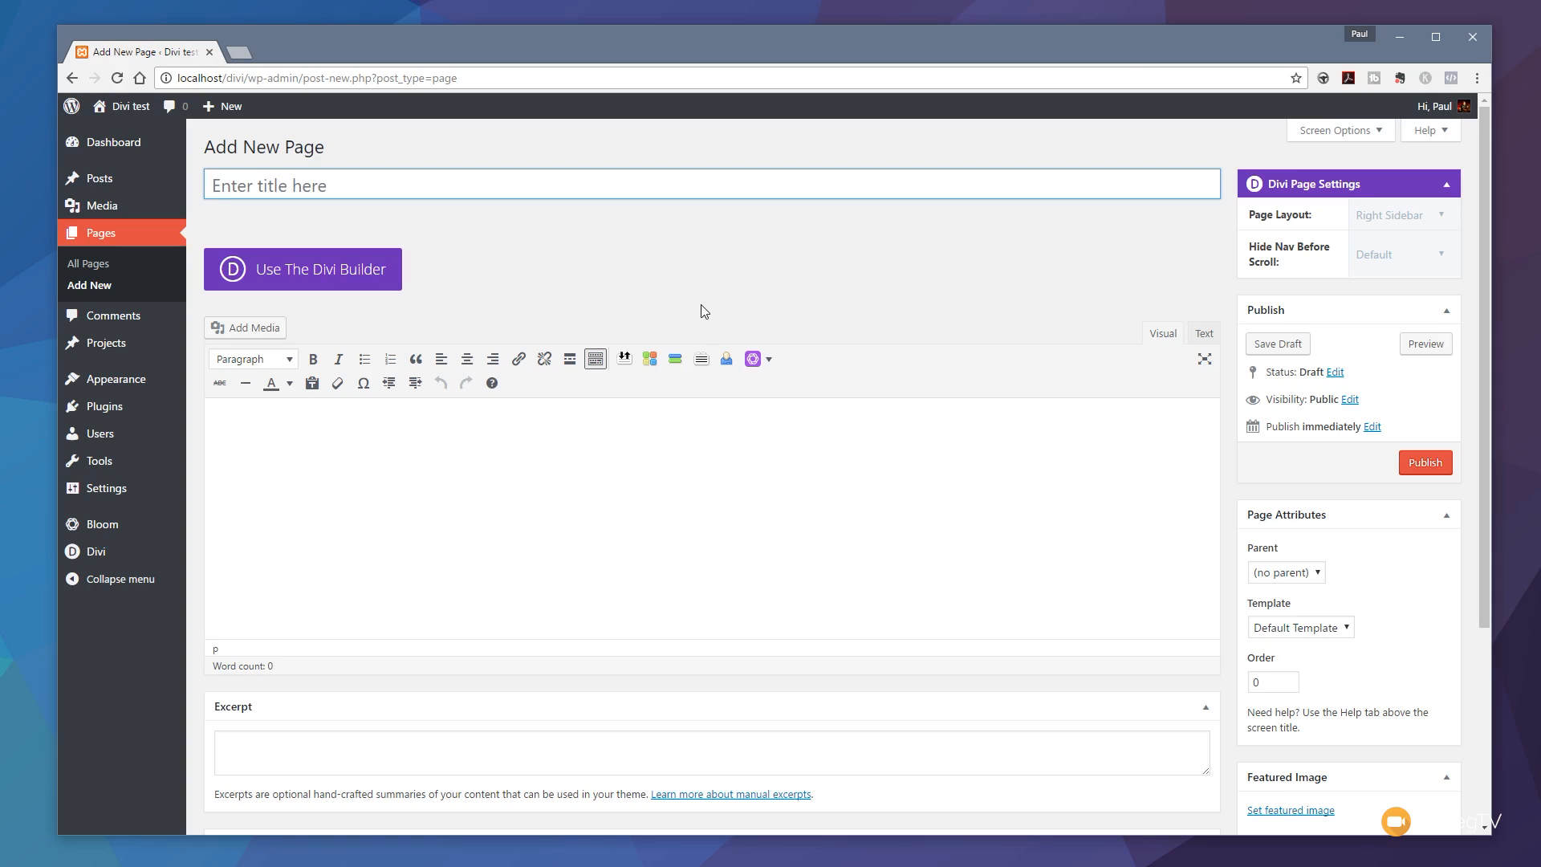
left_click(364, 280)
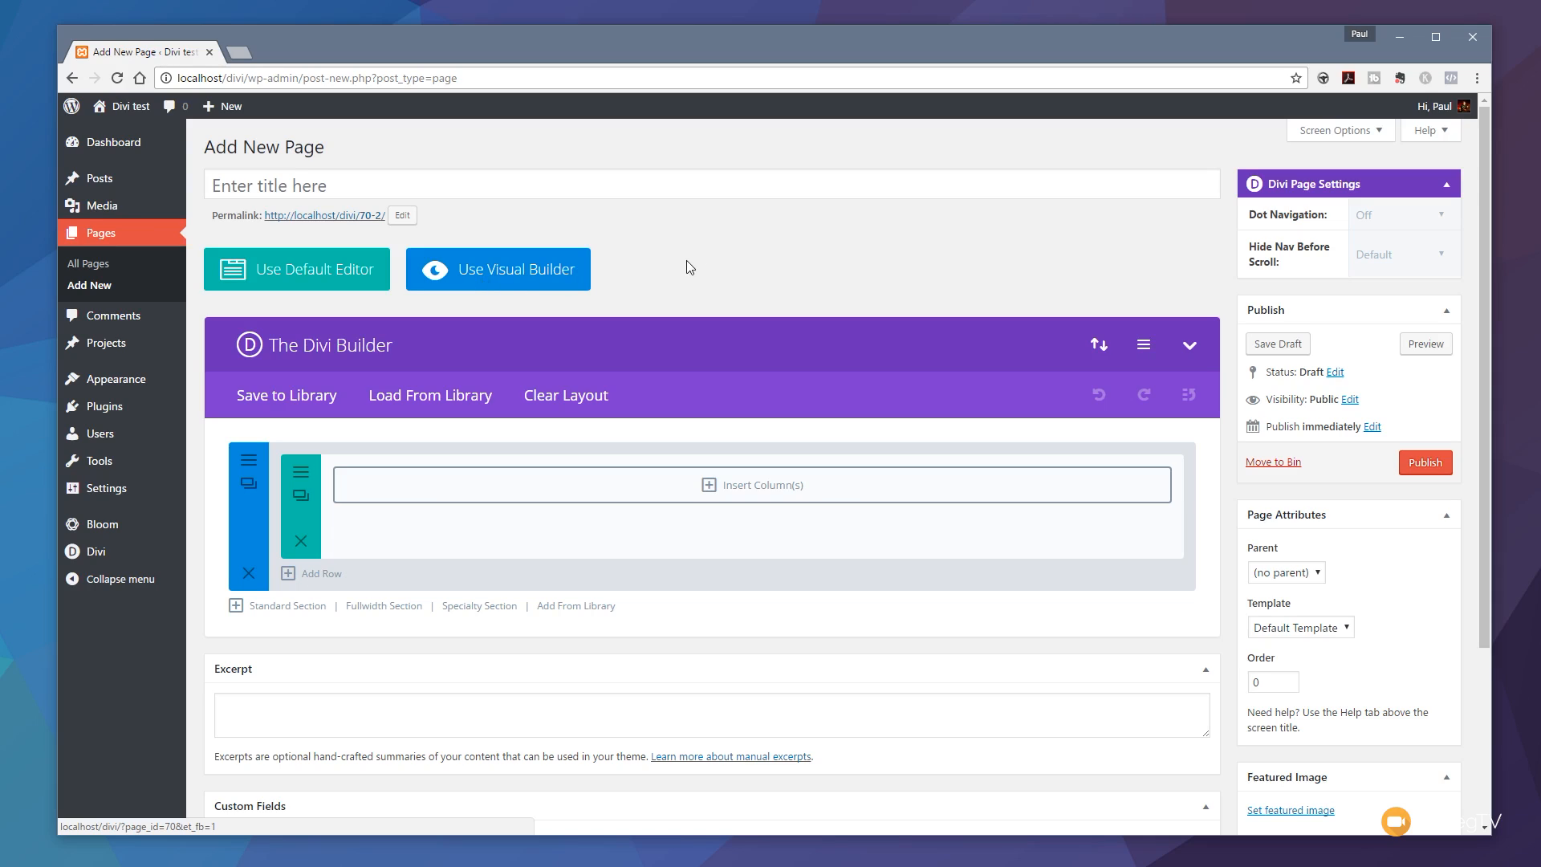
Step: Collapse the Divi Builder area and expand it again, twice
scroll(700, 259, "down", 2)
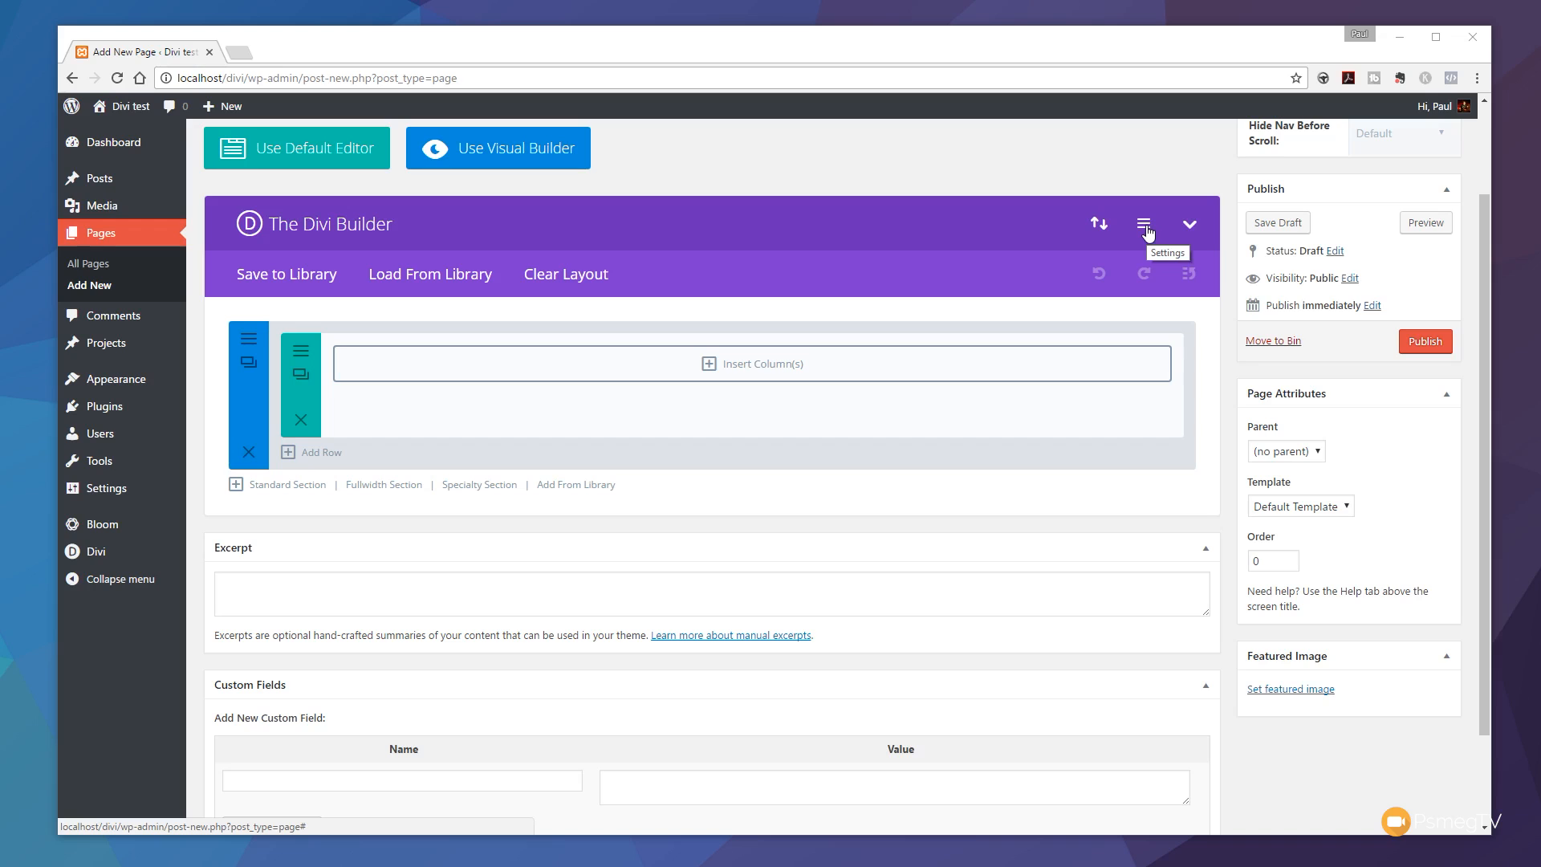
left_click(1193, 228)
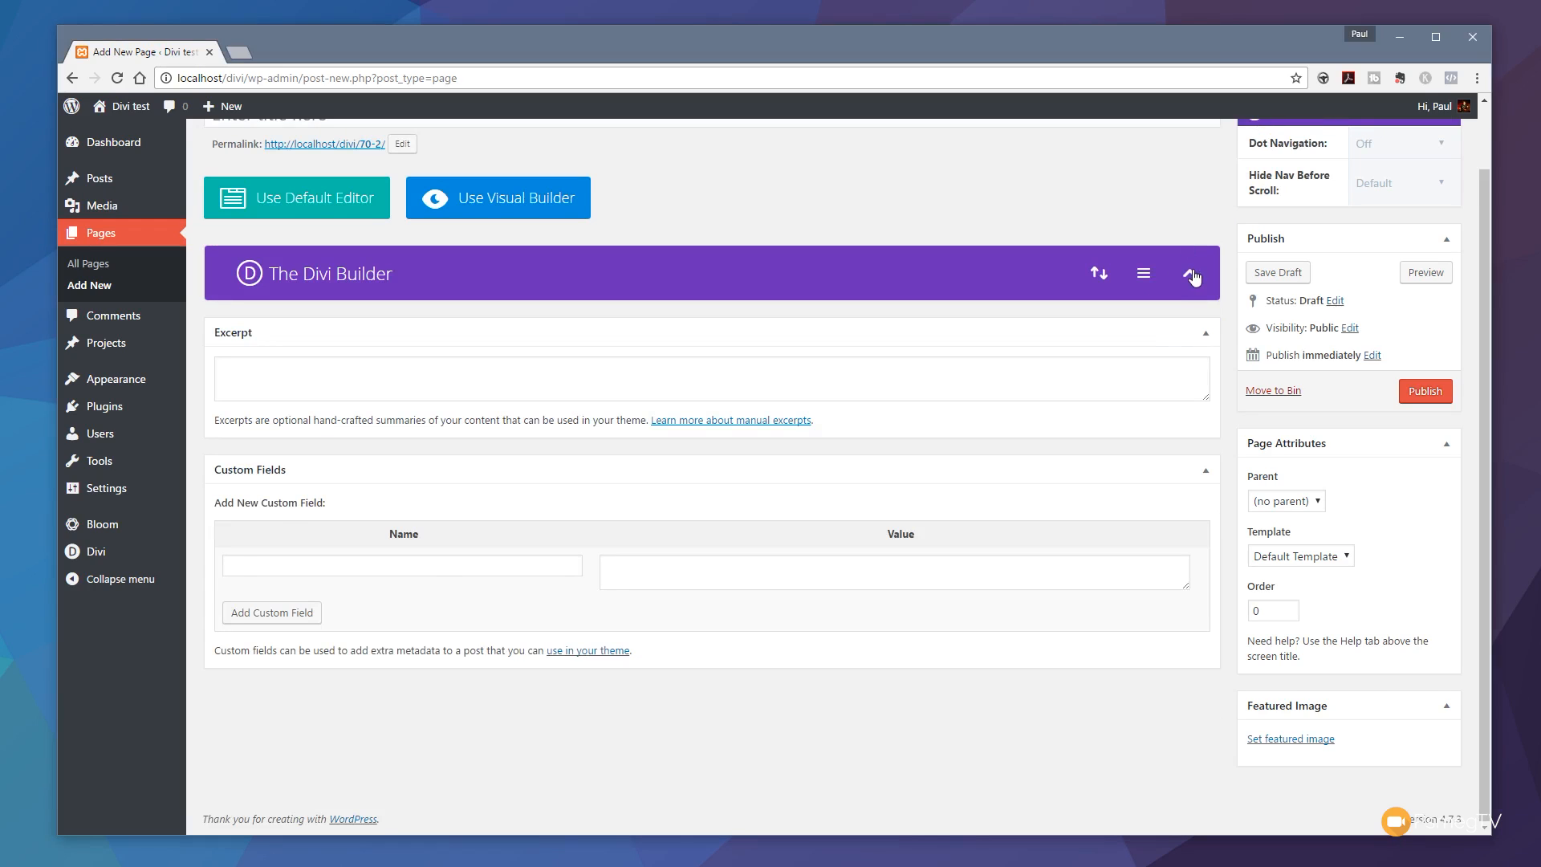
left_click(1190, 274)
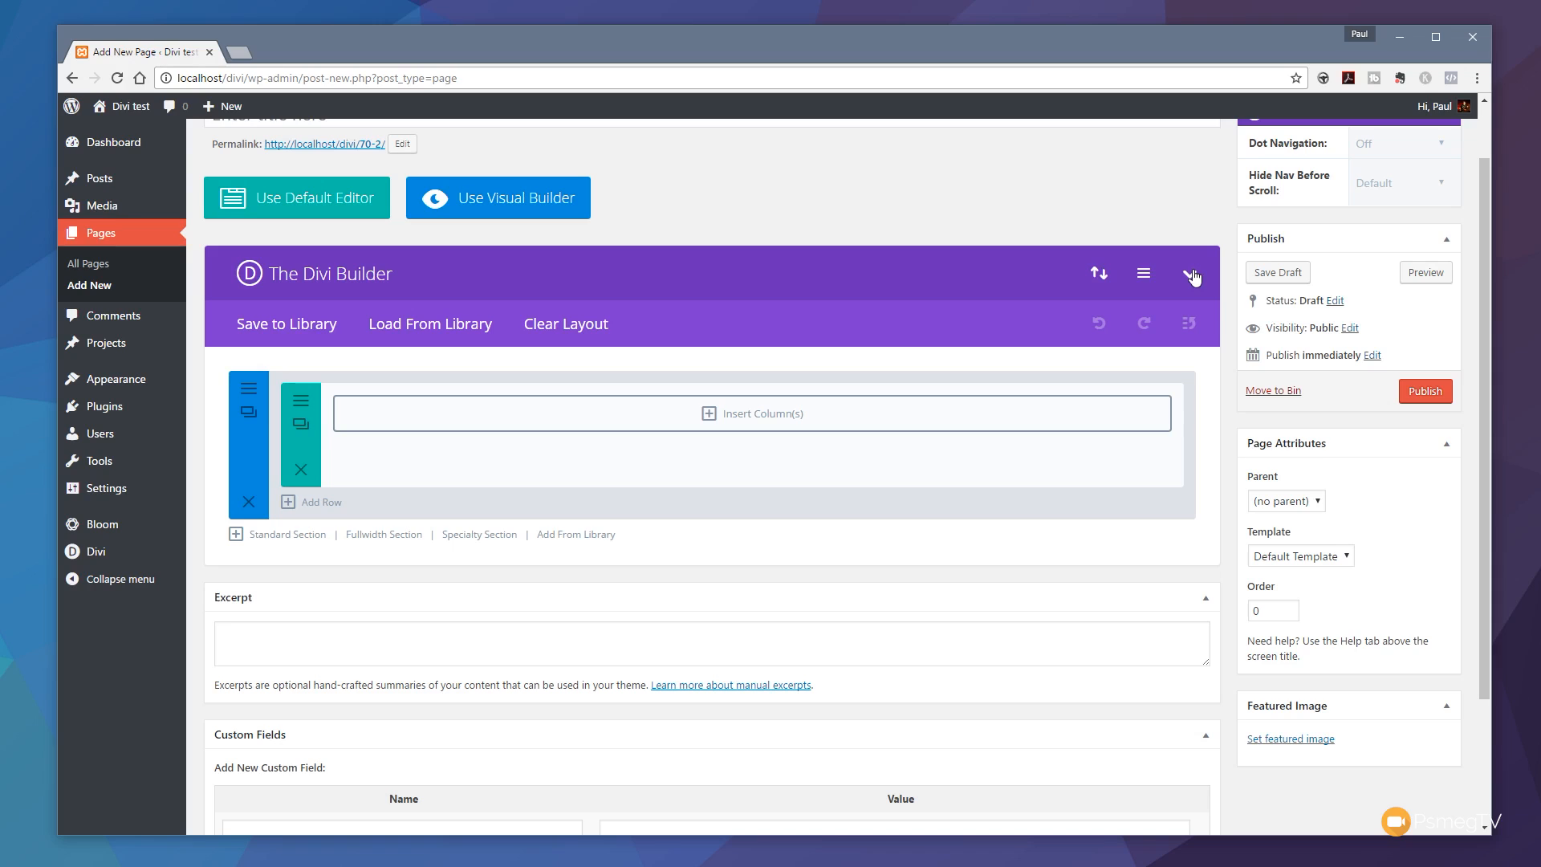
left_click(1191, 274)
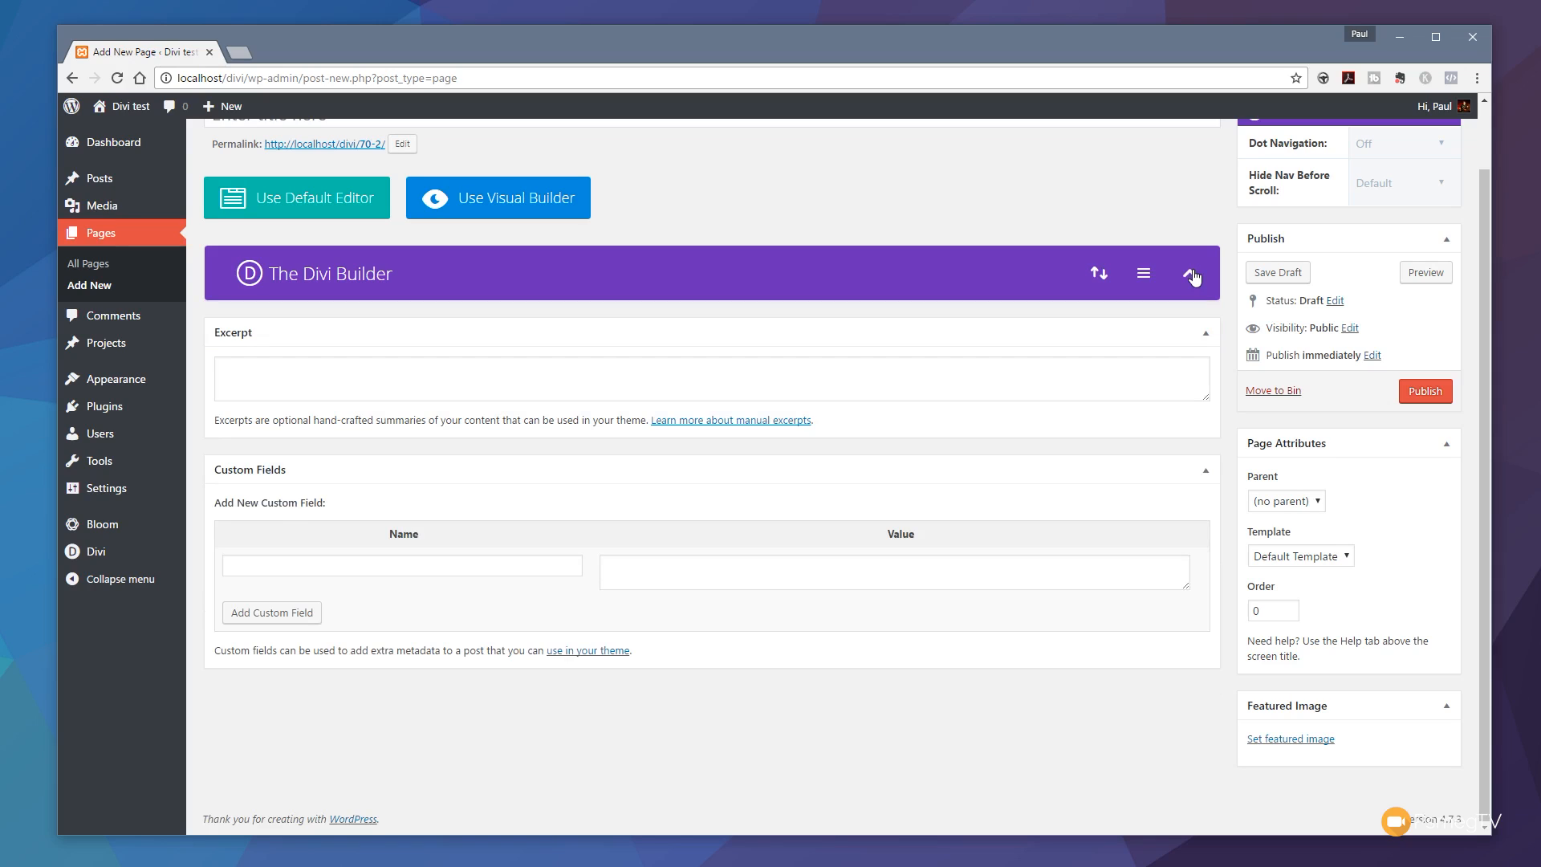
left_click(1190, 273)
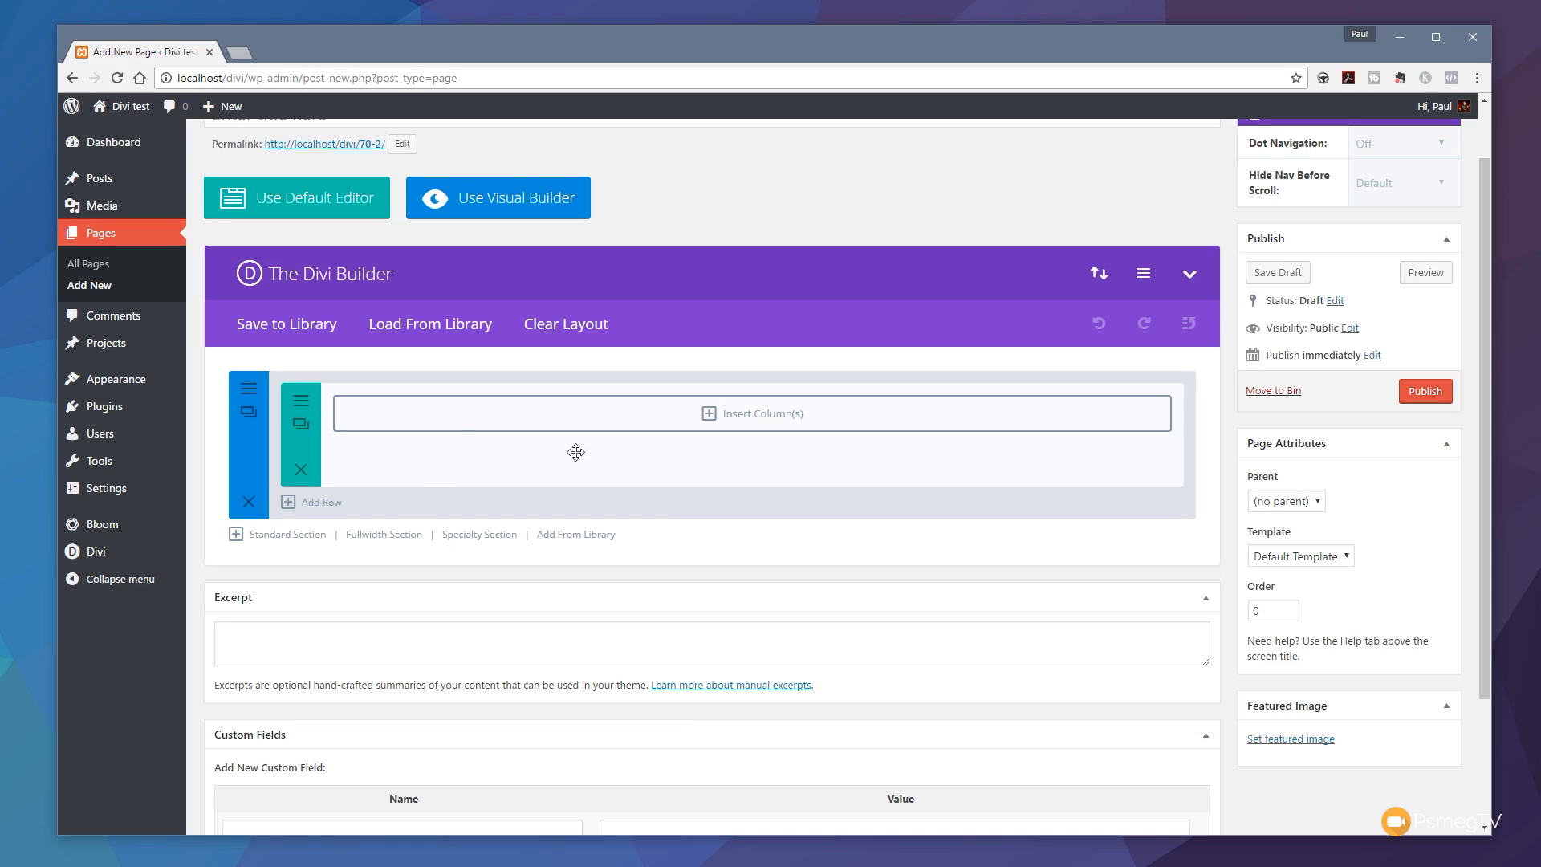
Step: Insert a 1/2 + 1/2 column row in the section and change its column structure to 1/4, 1/2, 1/4
left_click(763, 418)
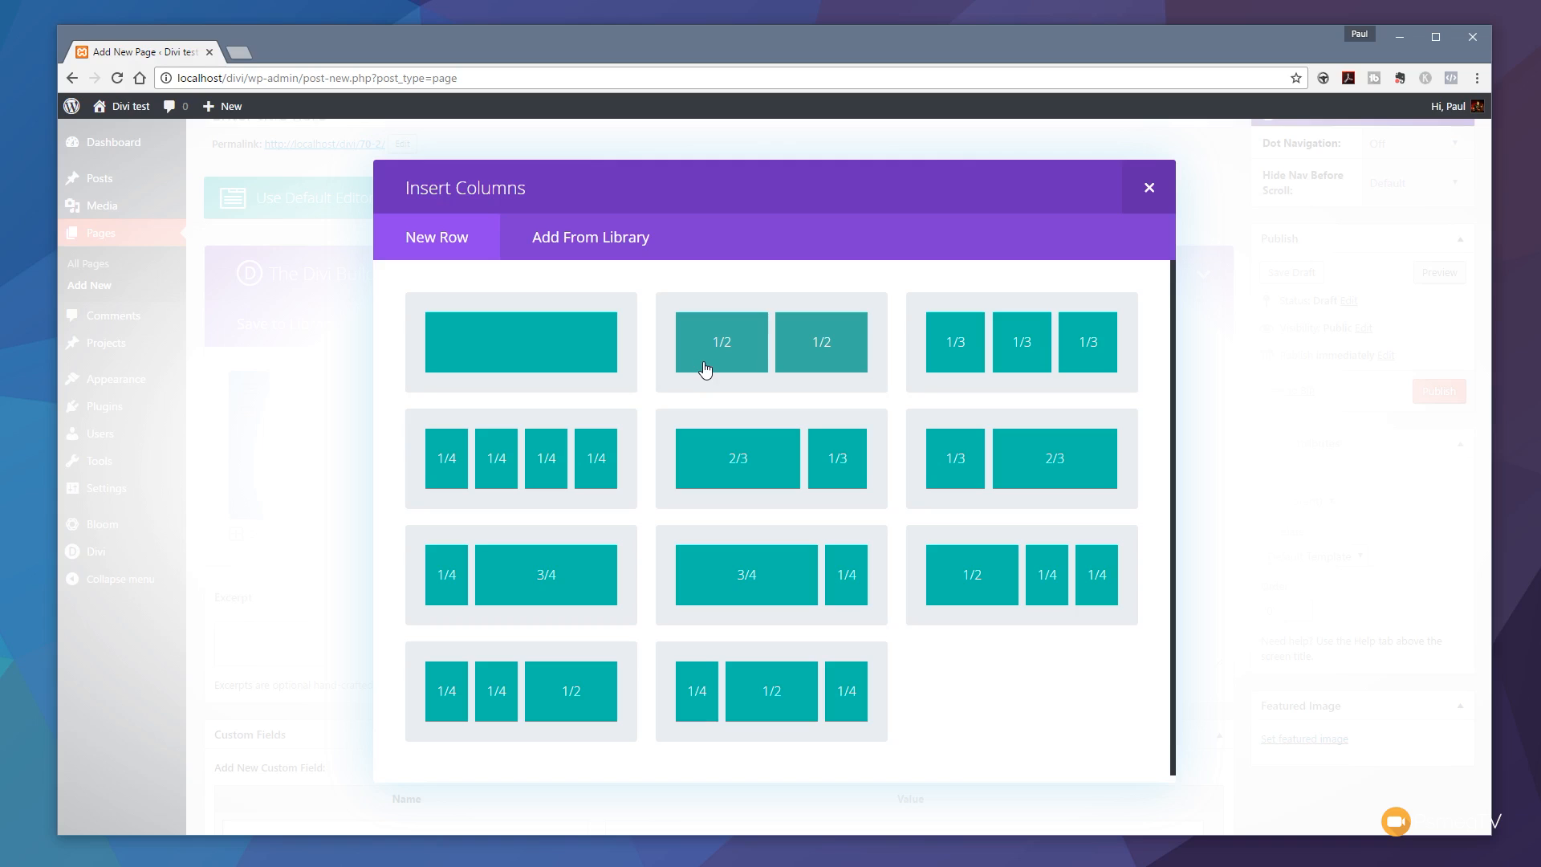
left_click(775, 361)
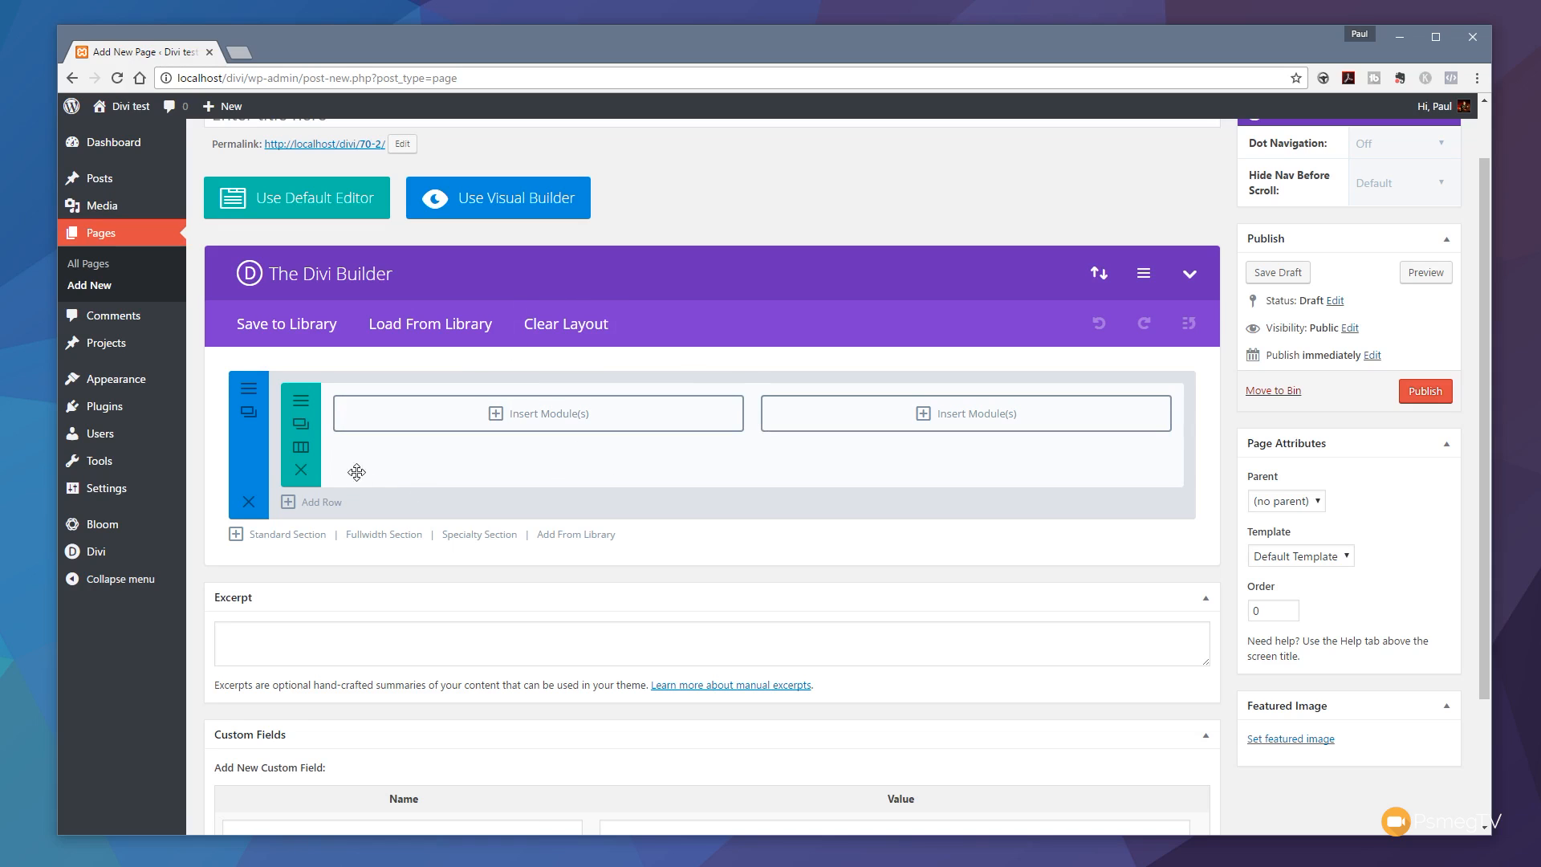
left_click(302, 449)
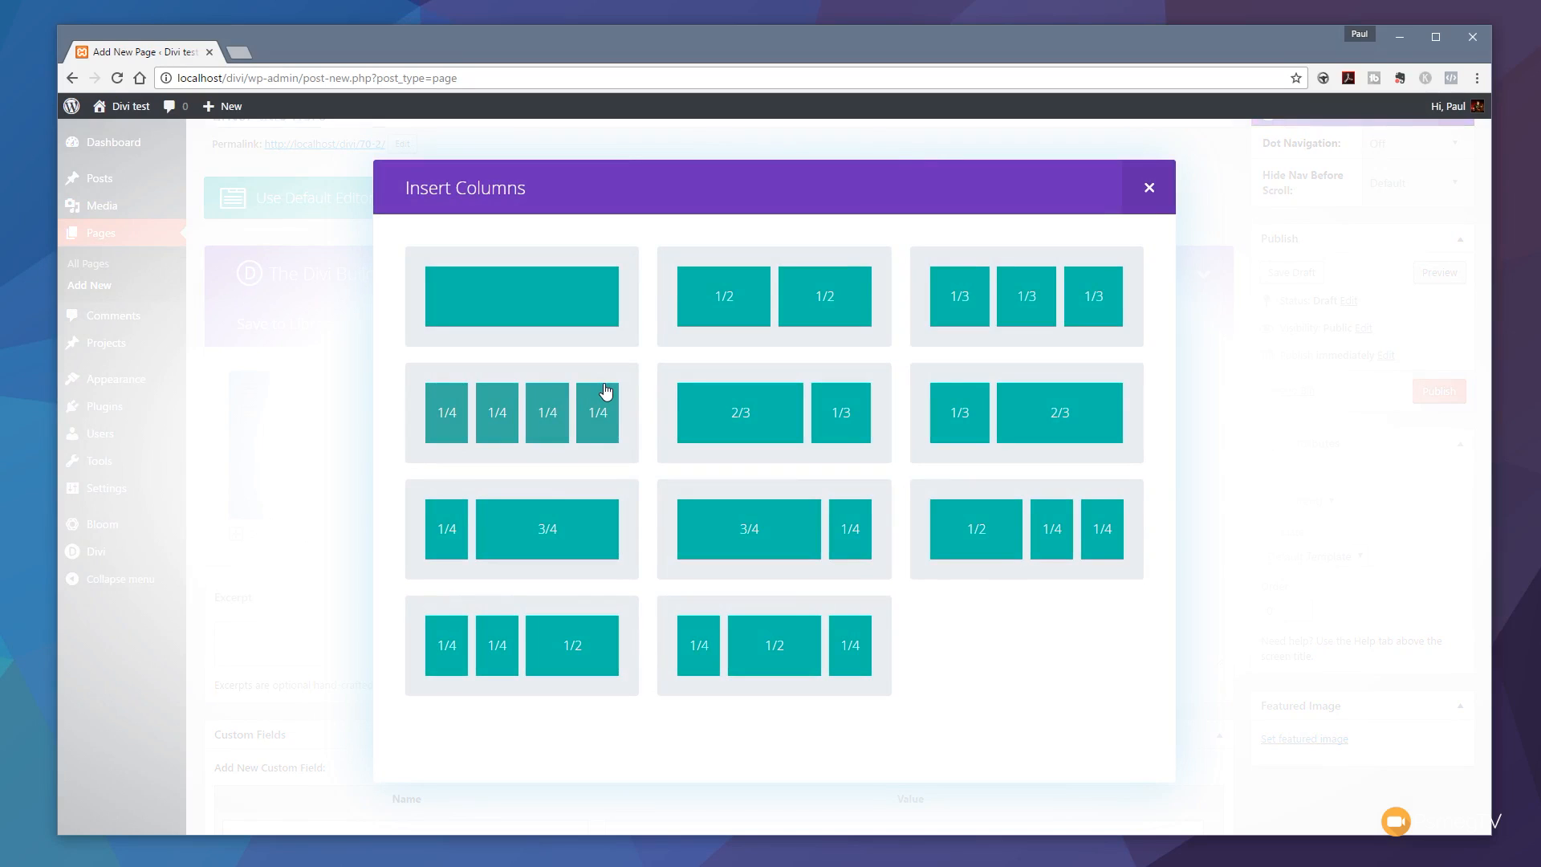
left_click(795, 666)
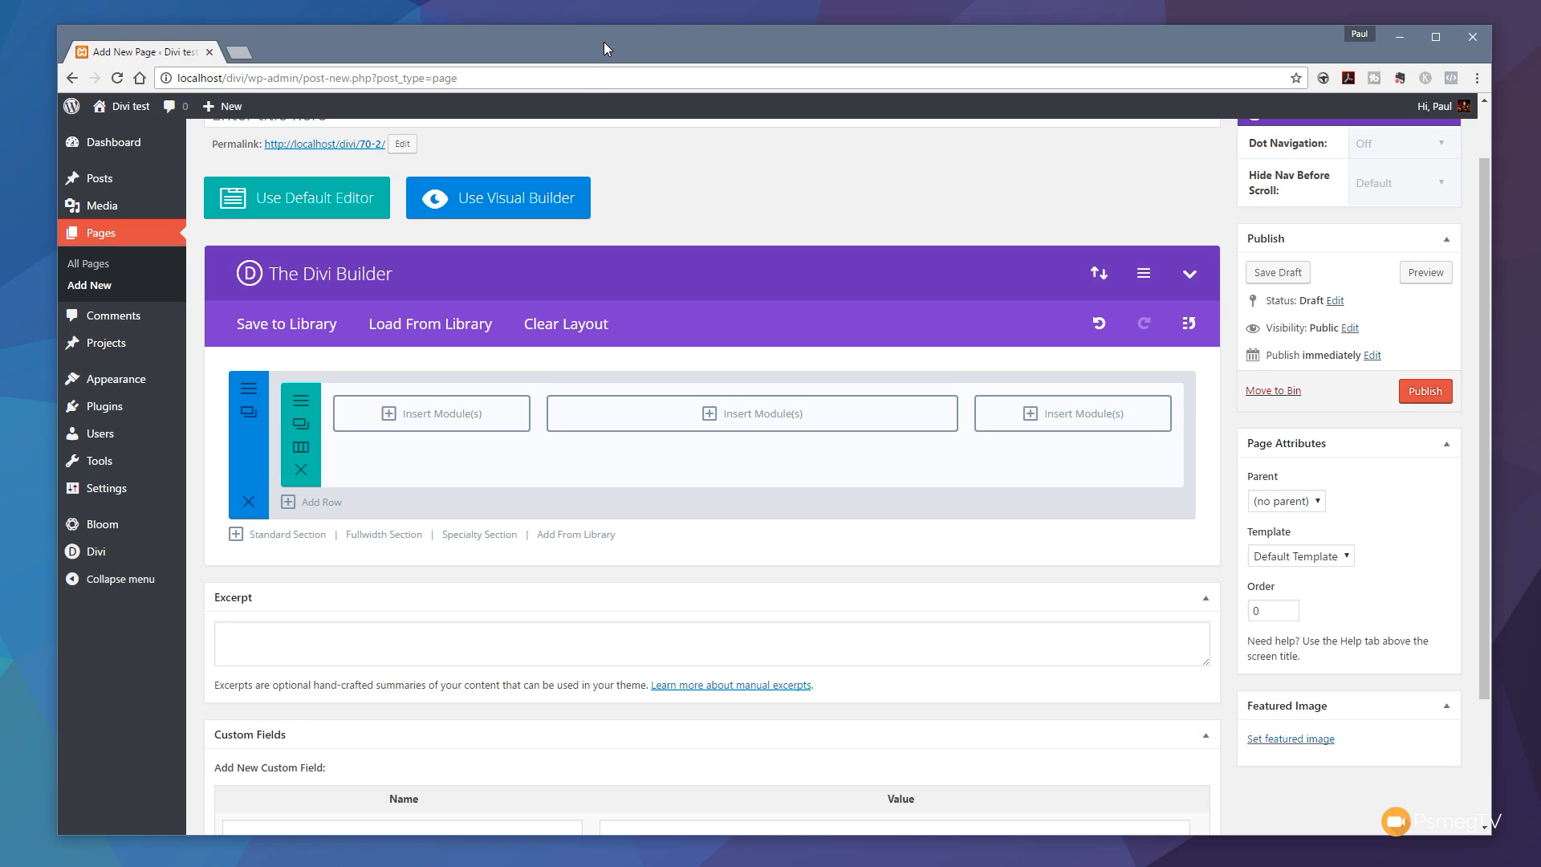
Step: Look through the available modules and add a Text module to the middle 1/2 column
left_click(784, 423)
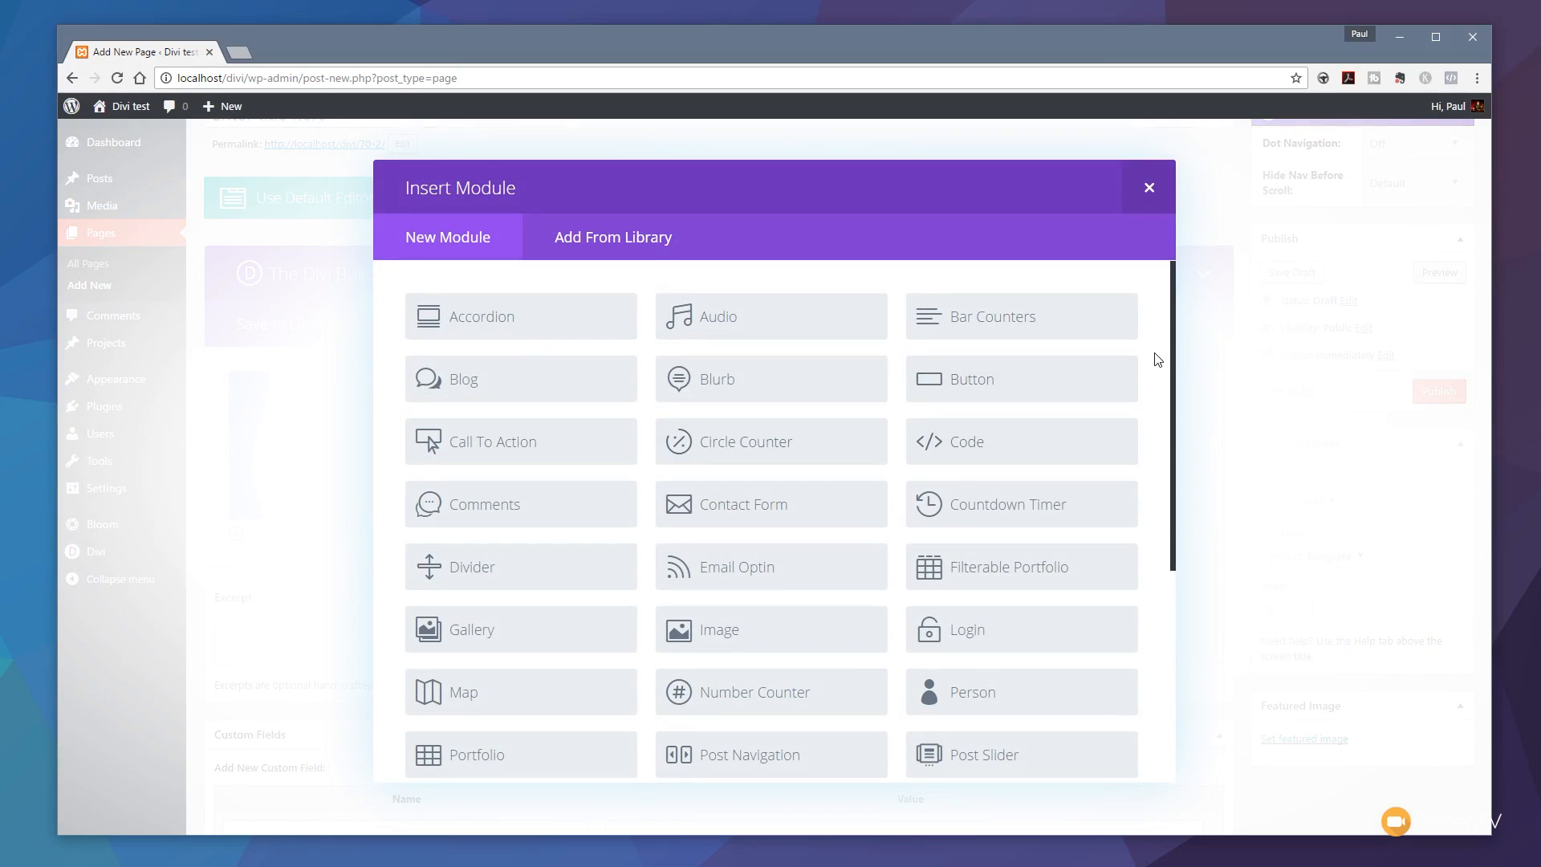
scroll(1155, 359, "down", 5)
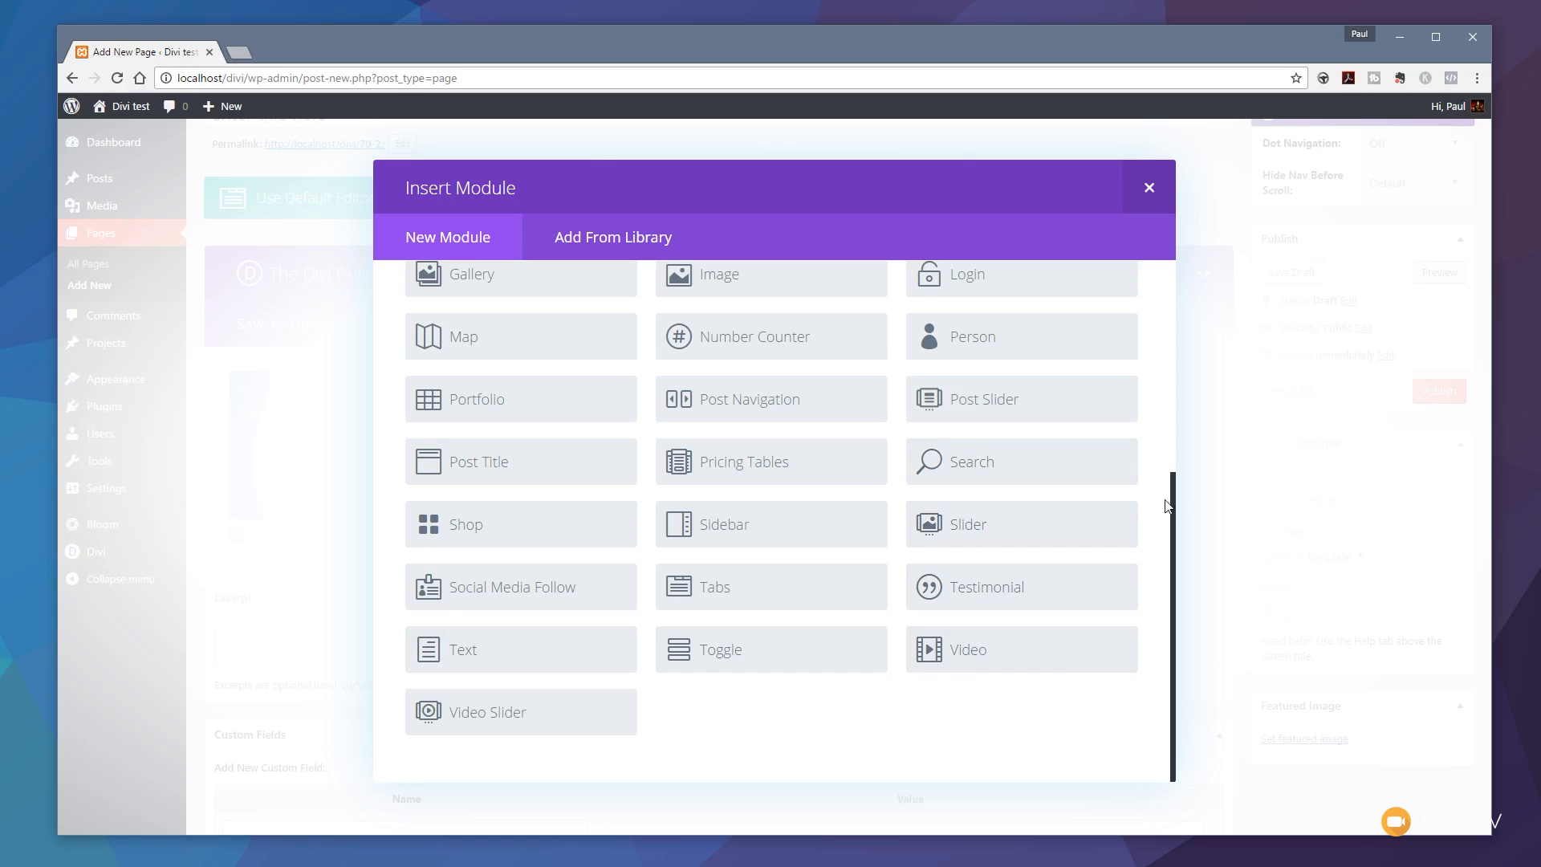
left_click_drag(1177, 497, 1152, 292)
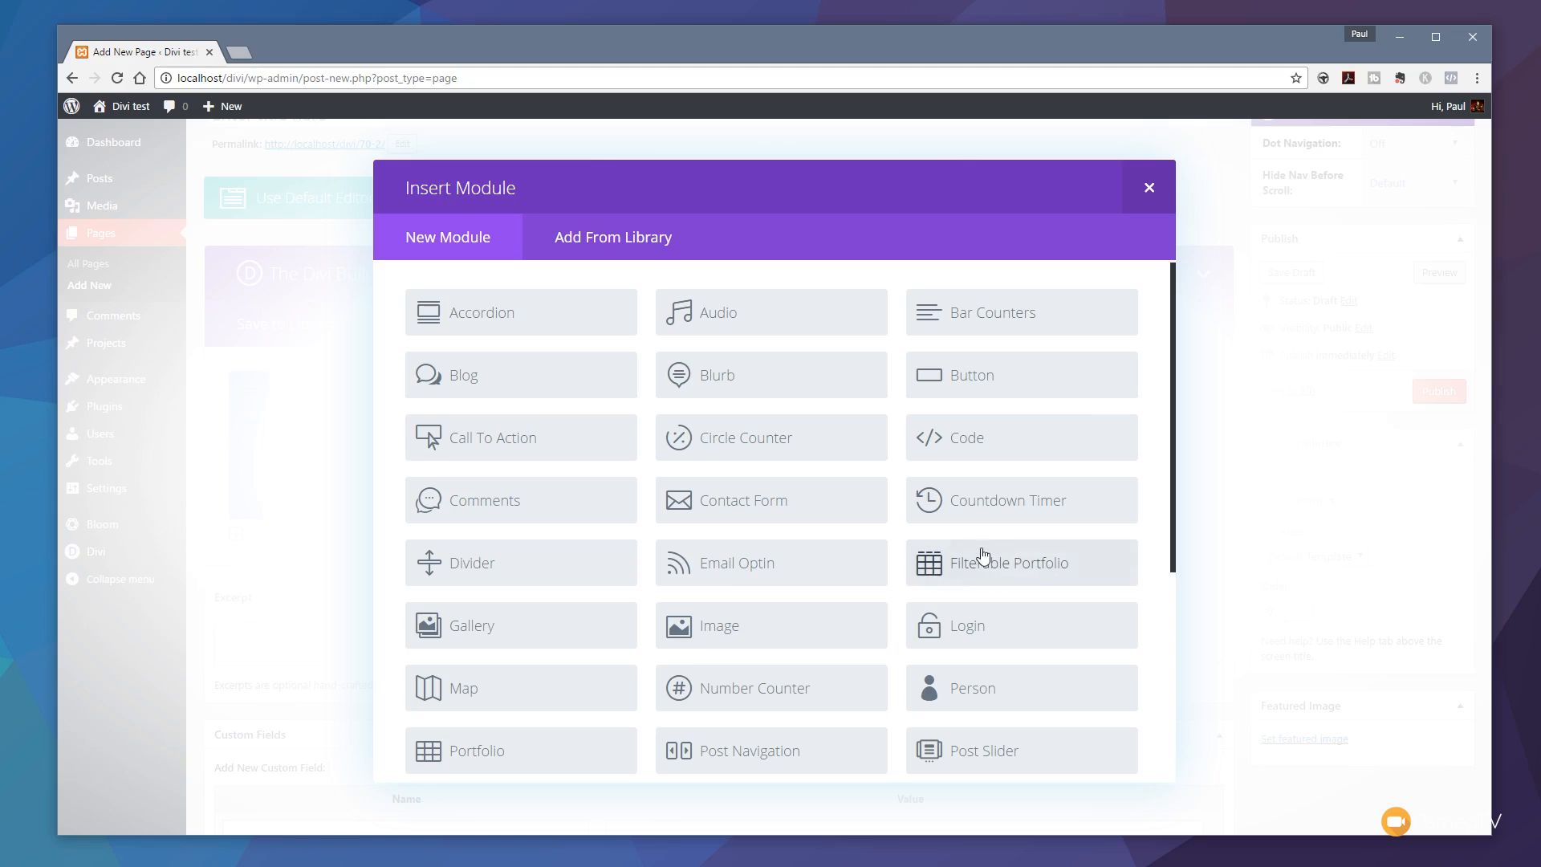
scroll(1055, 565, "down", 5)
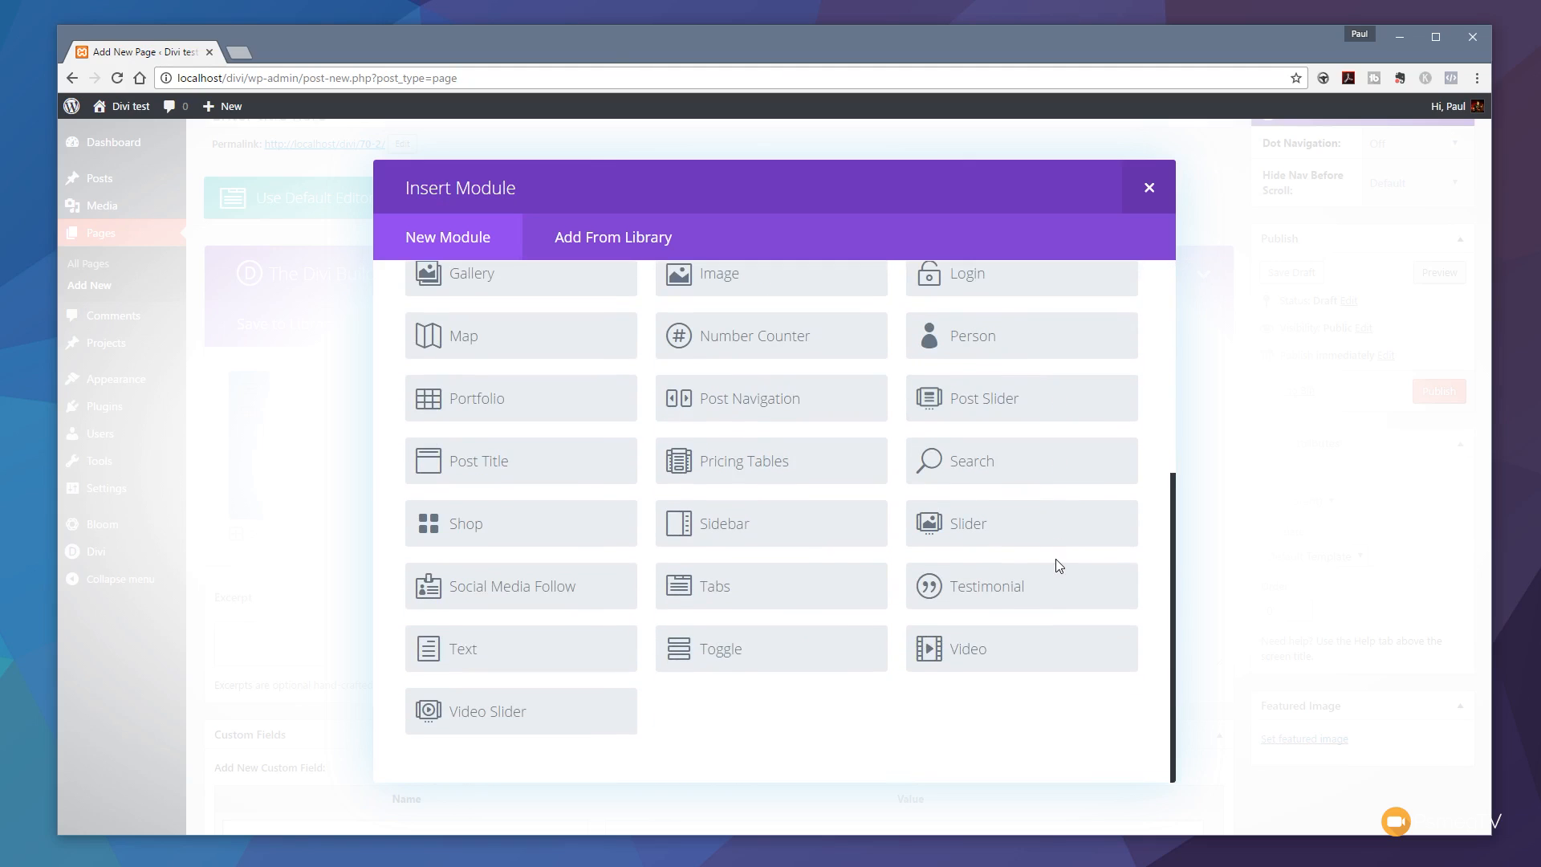
left_click(477, 642)
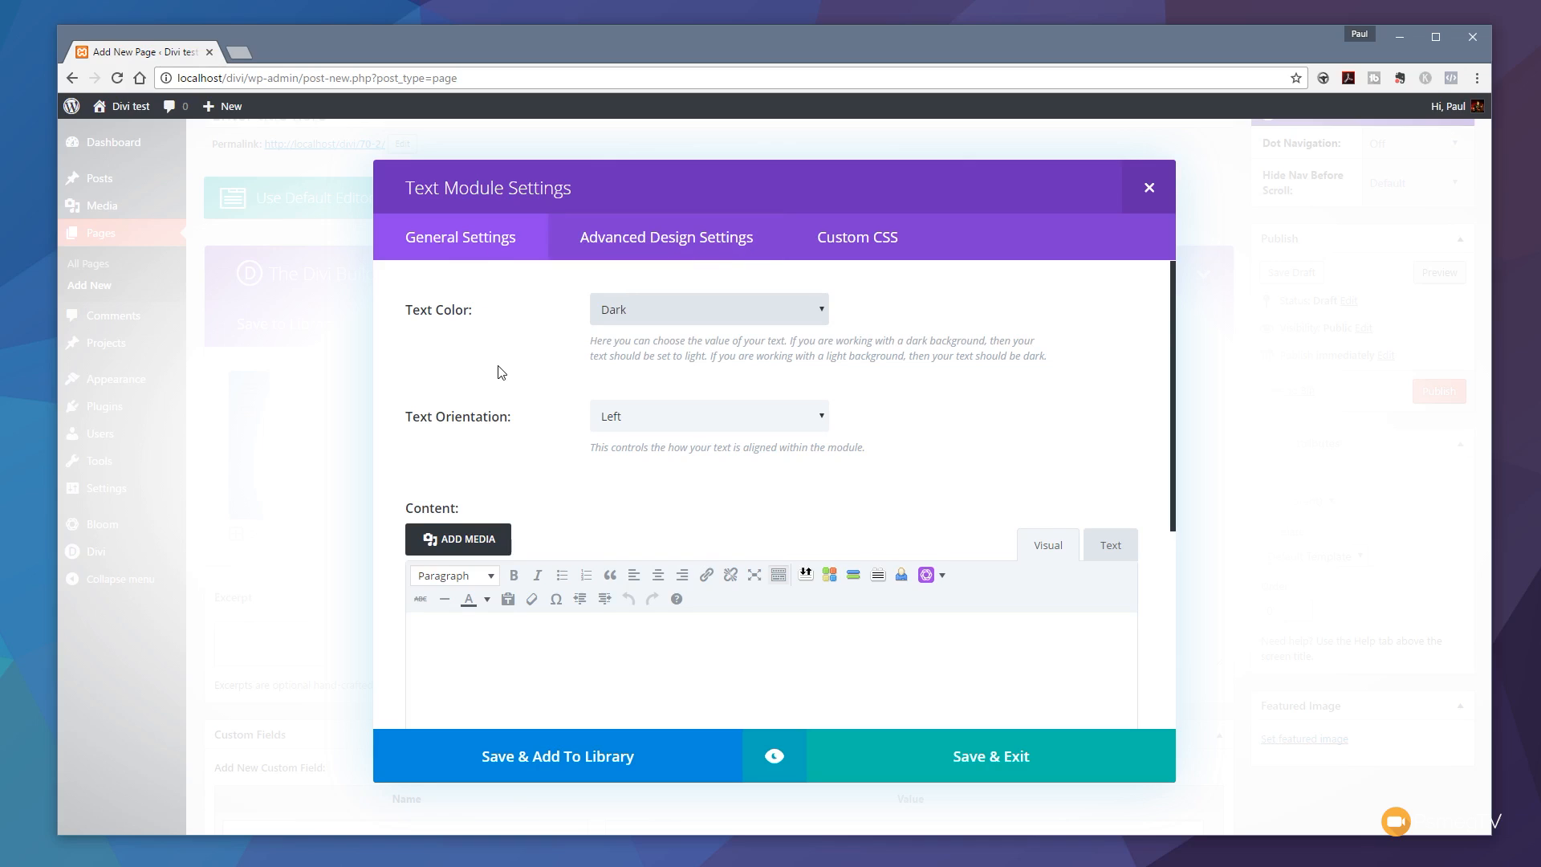
Step: Examine the Text module's general settings and its advanced design settings down to custom margin and padding
scroll(499, 371, "down", 2)
scroll(499, 372, "down", 2)
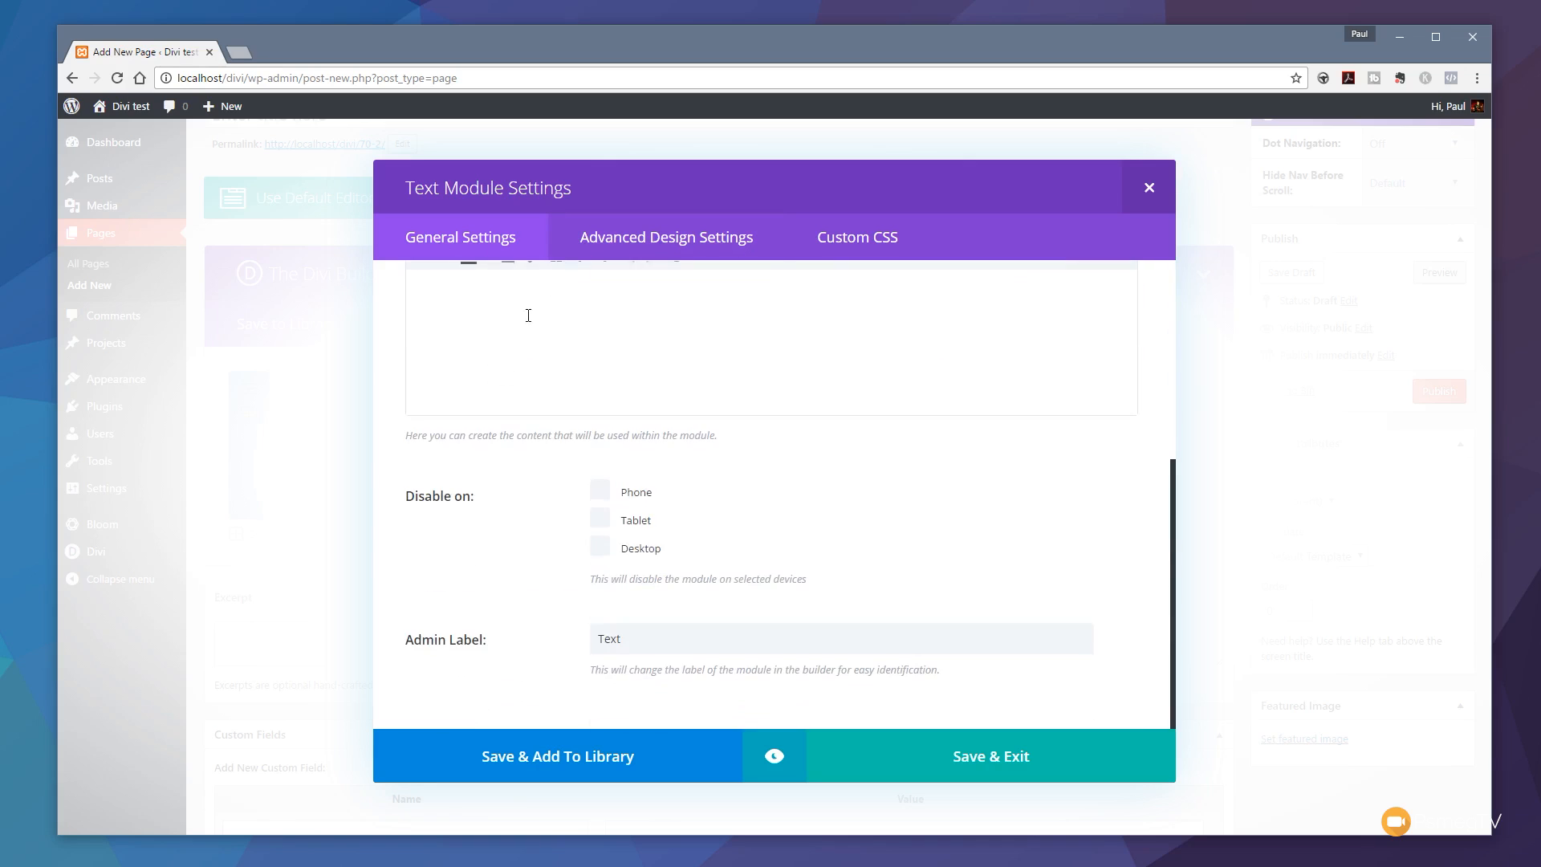
left_click(640, 239)
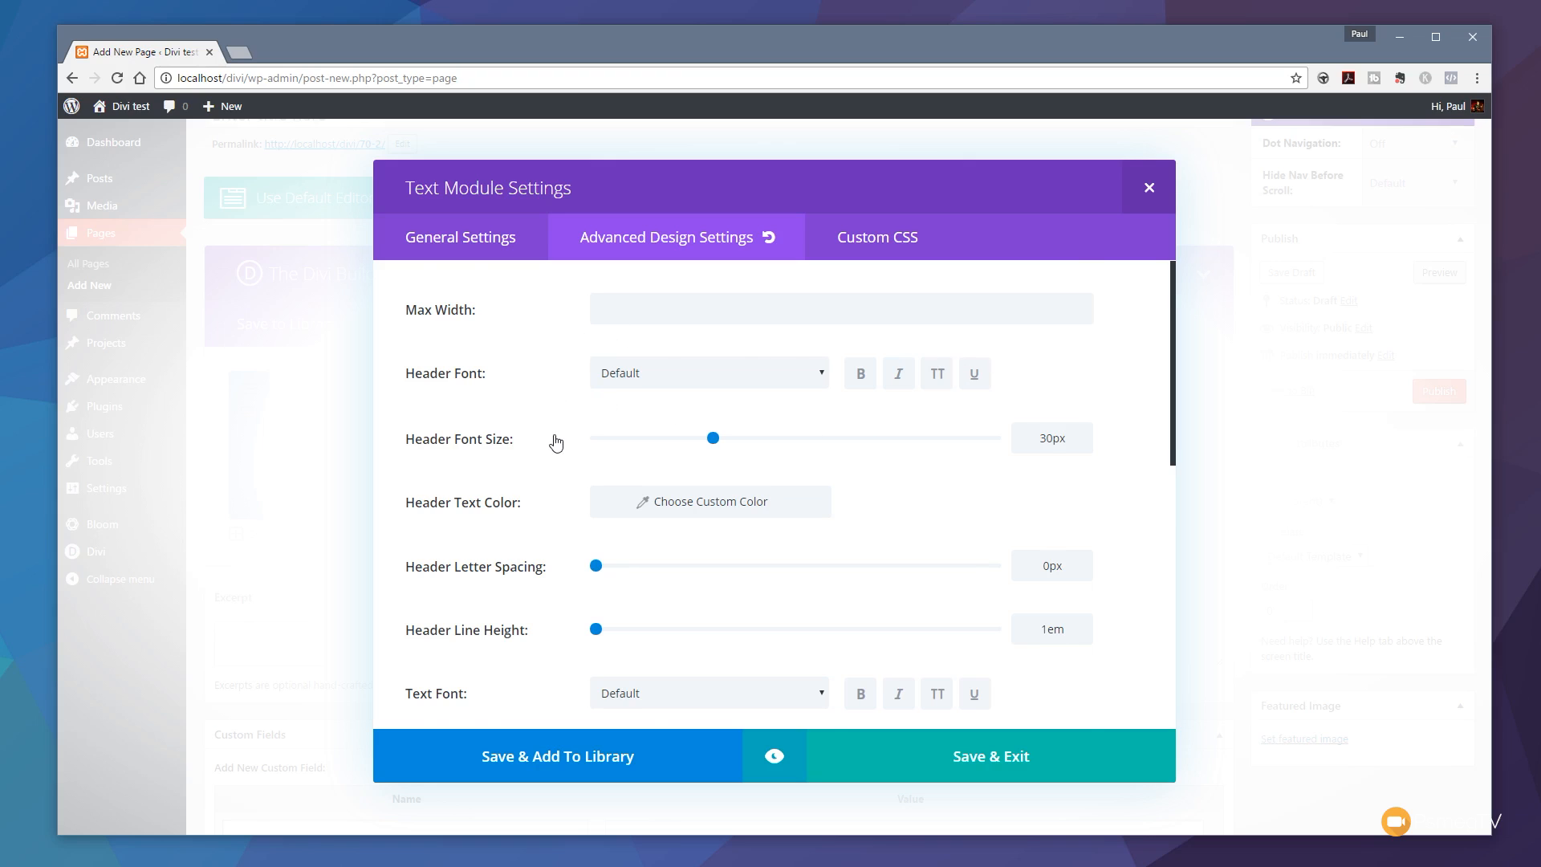
scroll(555, 441, "down", 6)
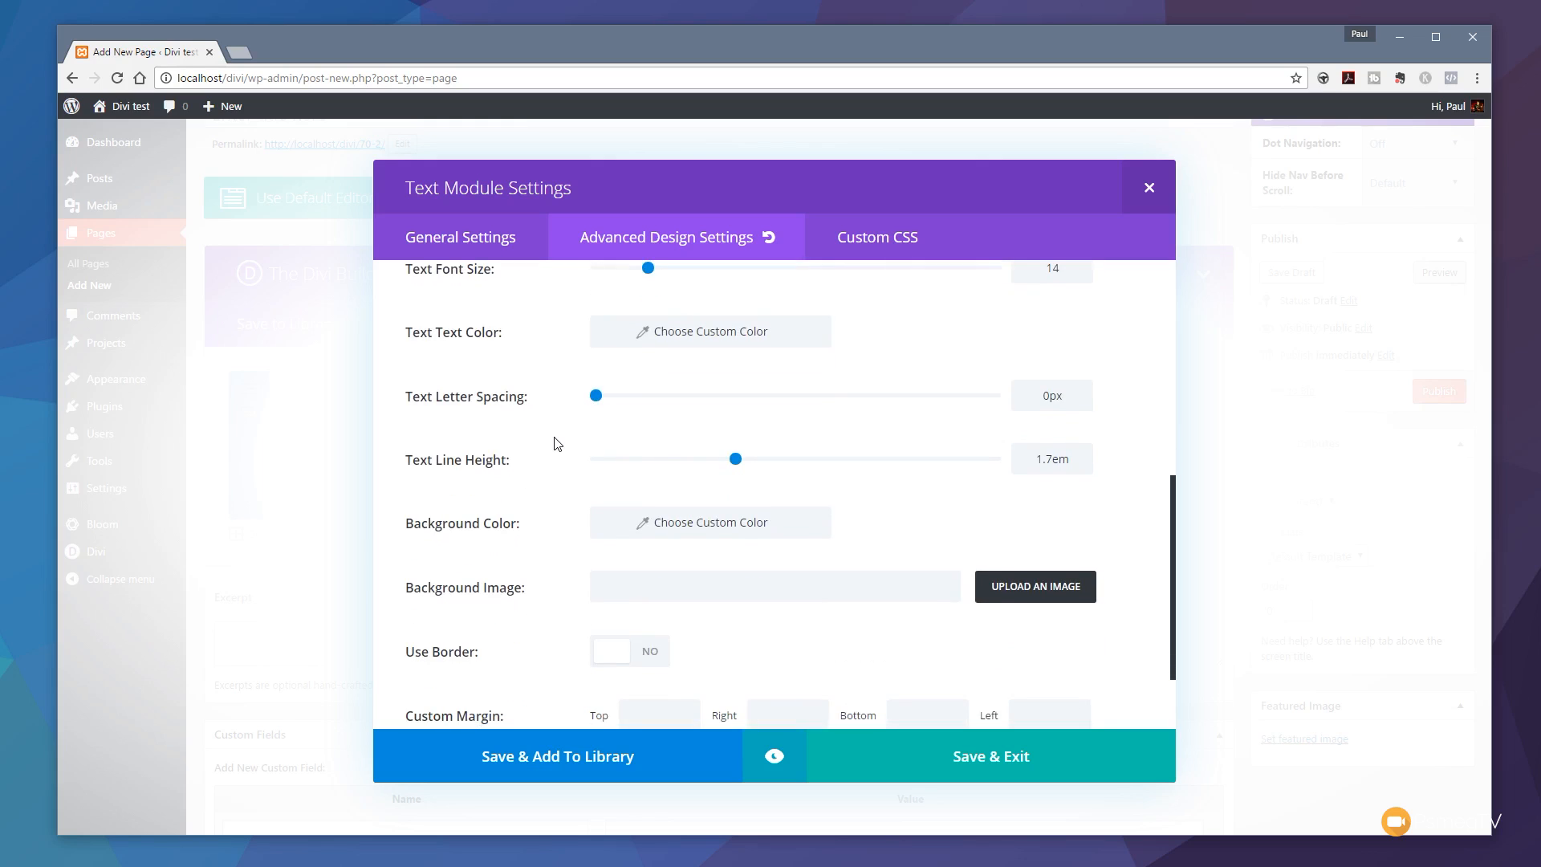
scroll(533, 590, "down", 2)
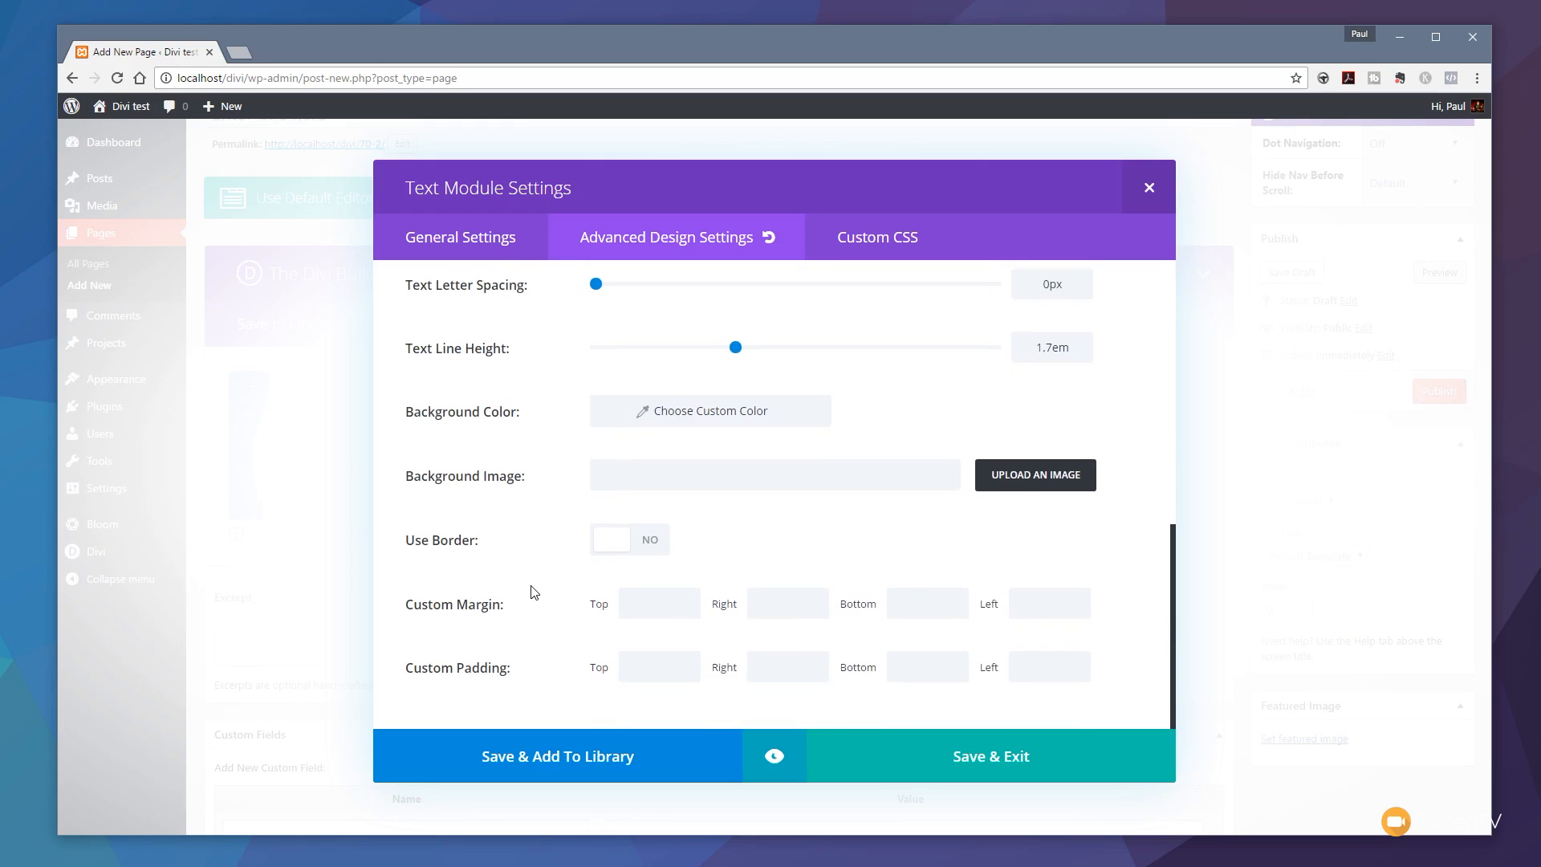
Step: Enable the Text module's border to view its colour, width and style options, and disable it again
left_click(646, 541)
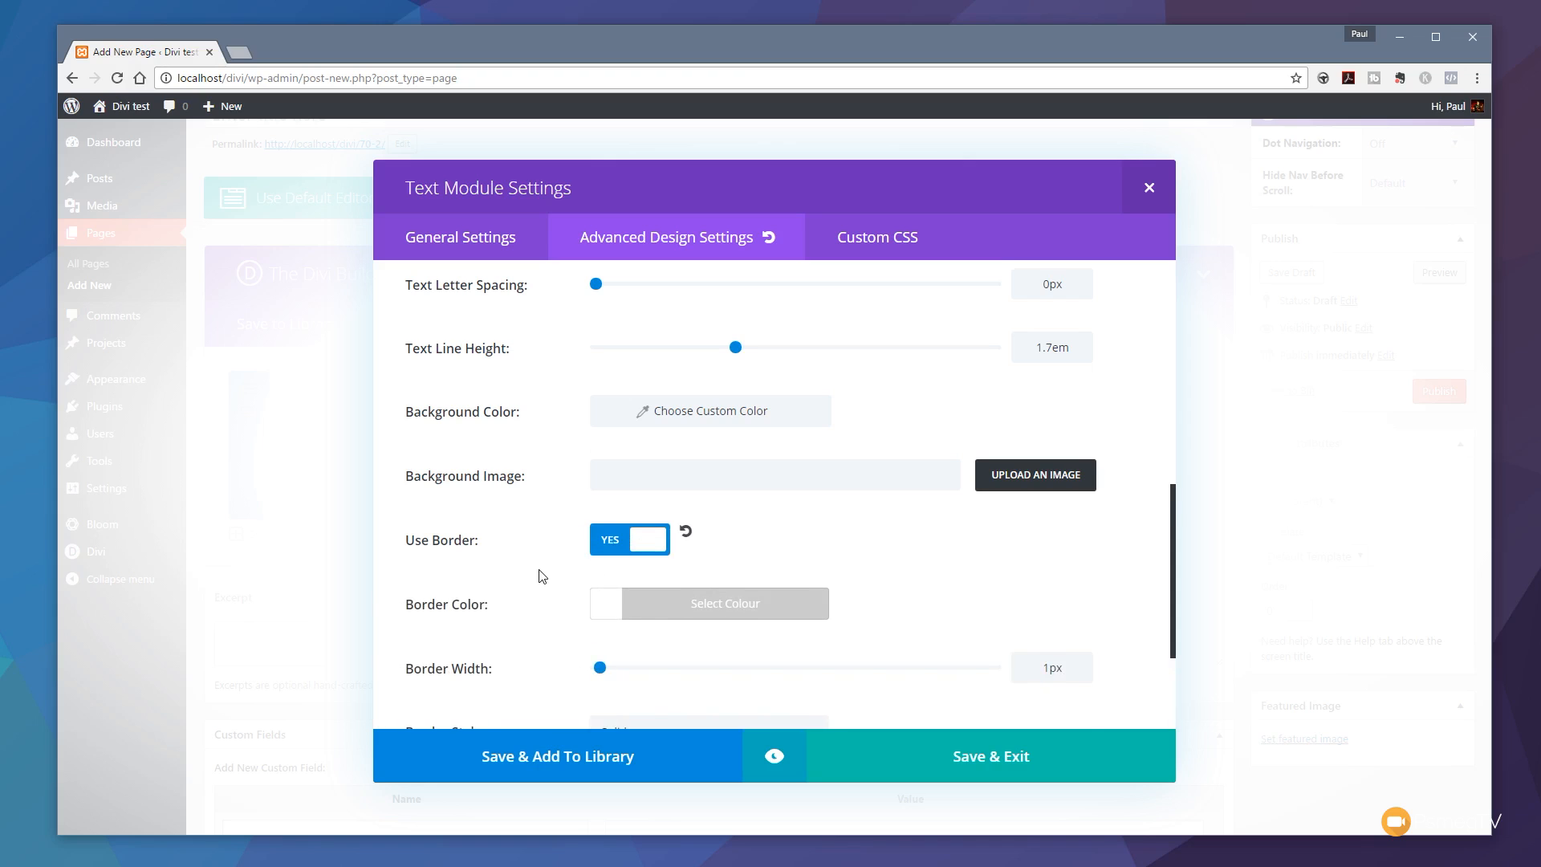
scroll(526, 573, "down", 3)
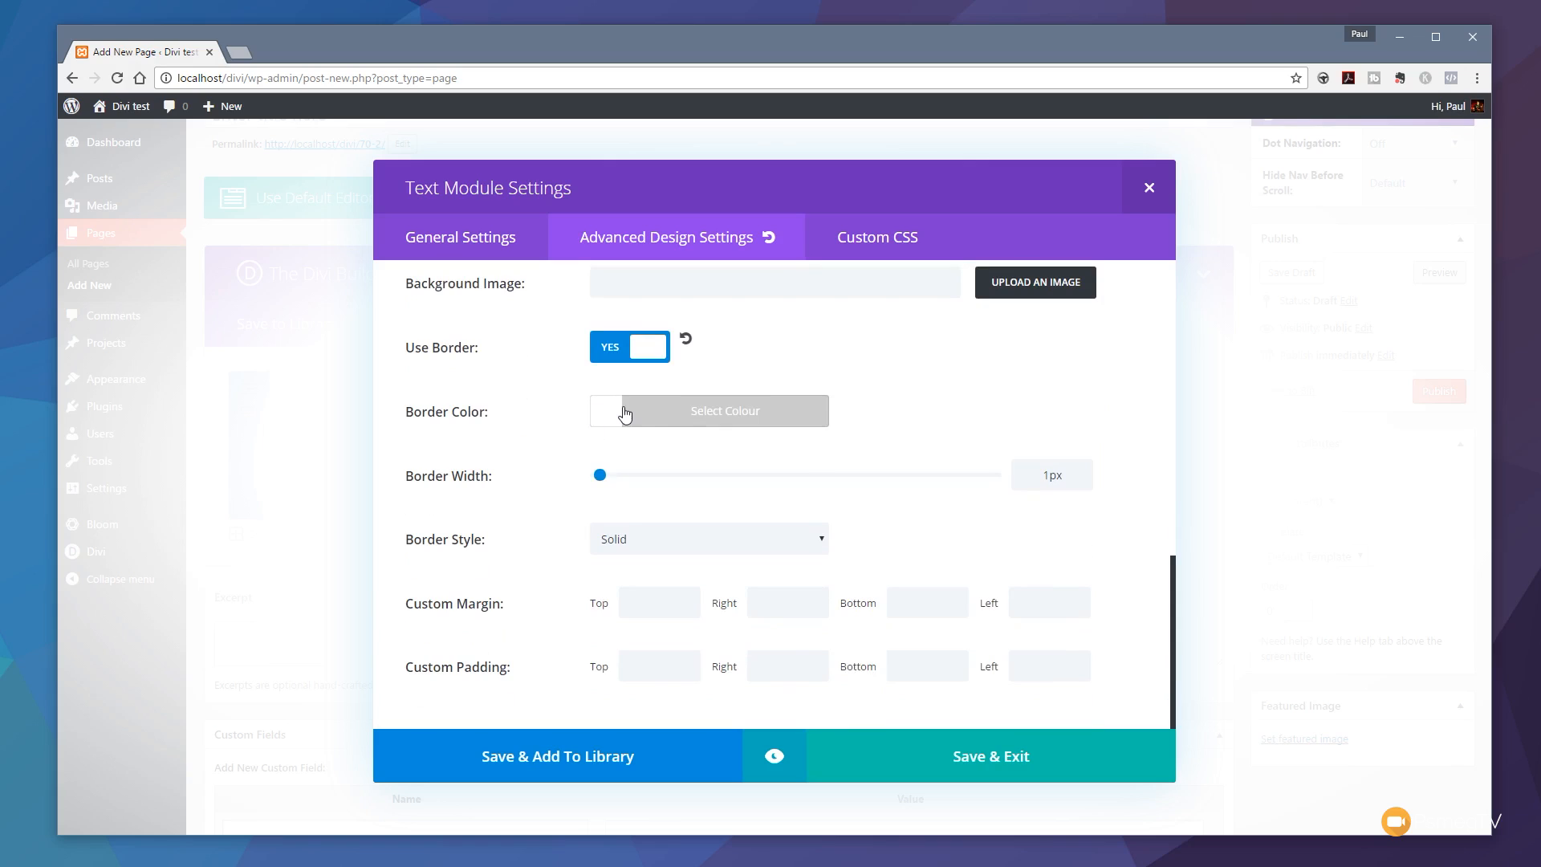
left_click(622, 348)
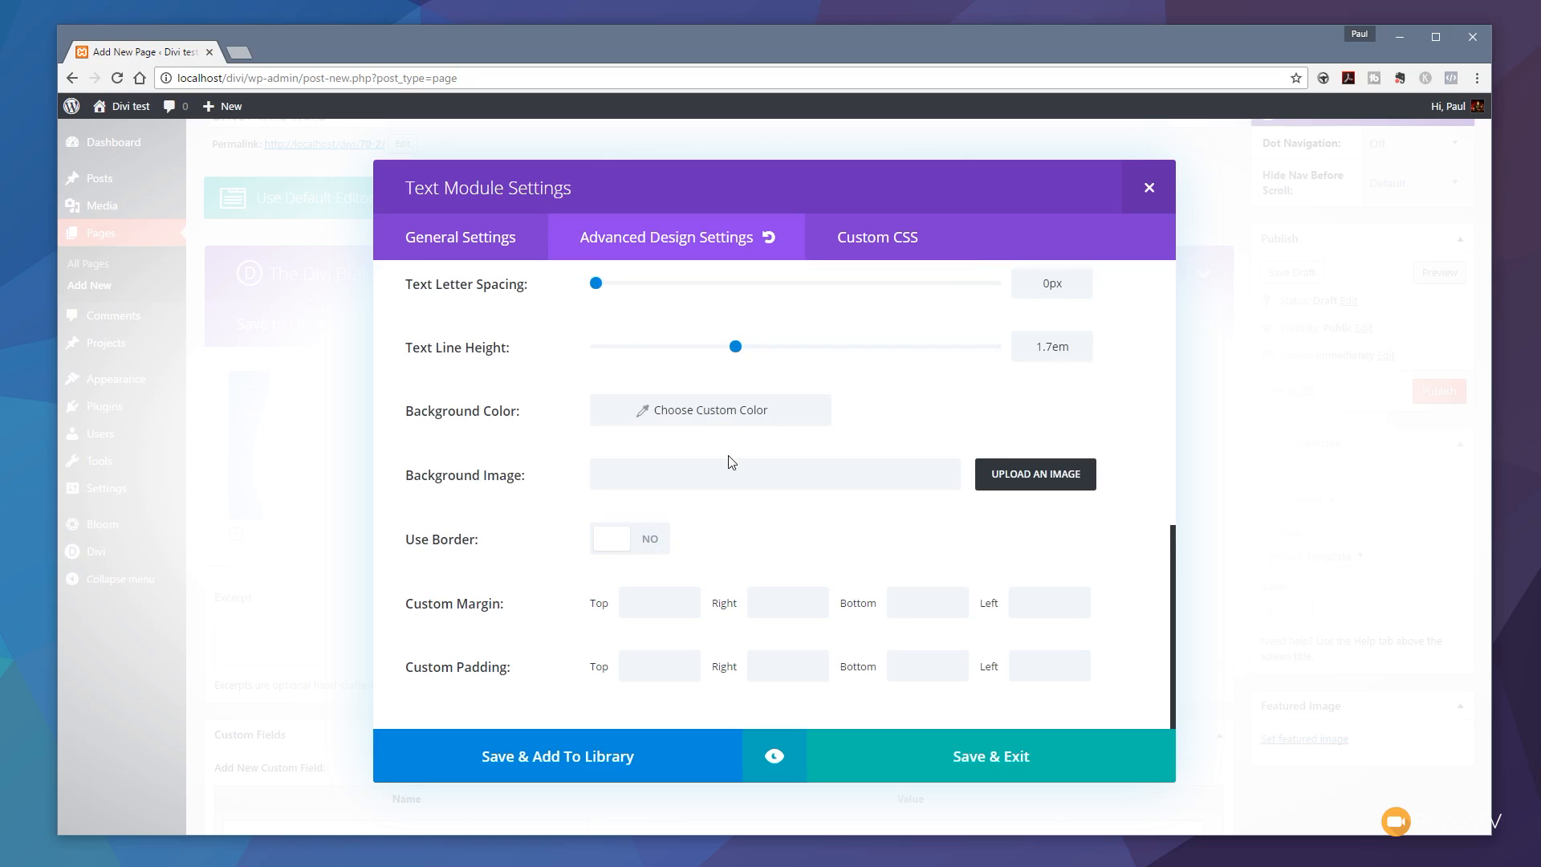
Step: Examine the Text module's custom CSS fields, and open and close the module preview
left_click(874, 255)
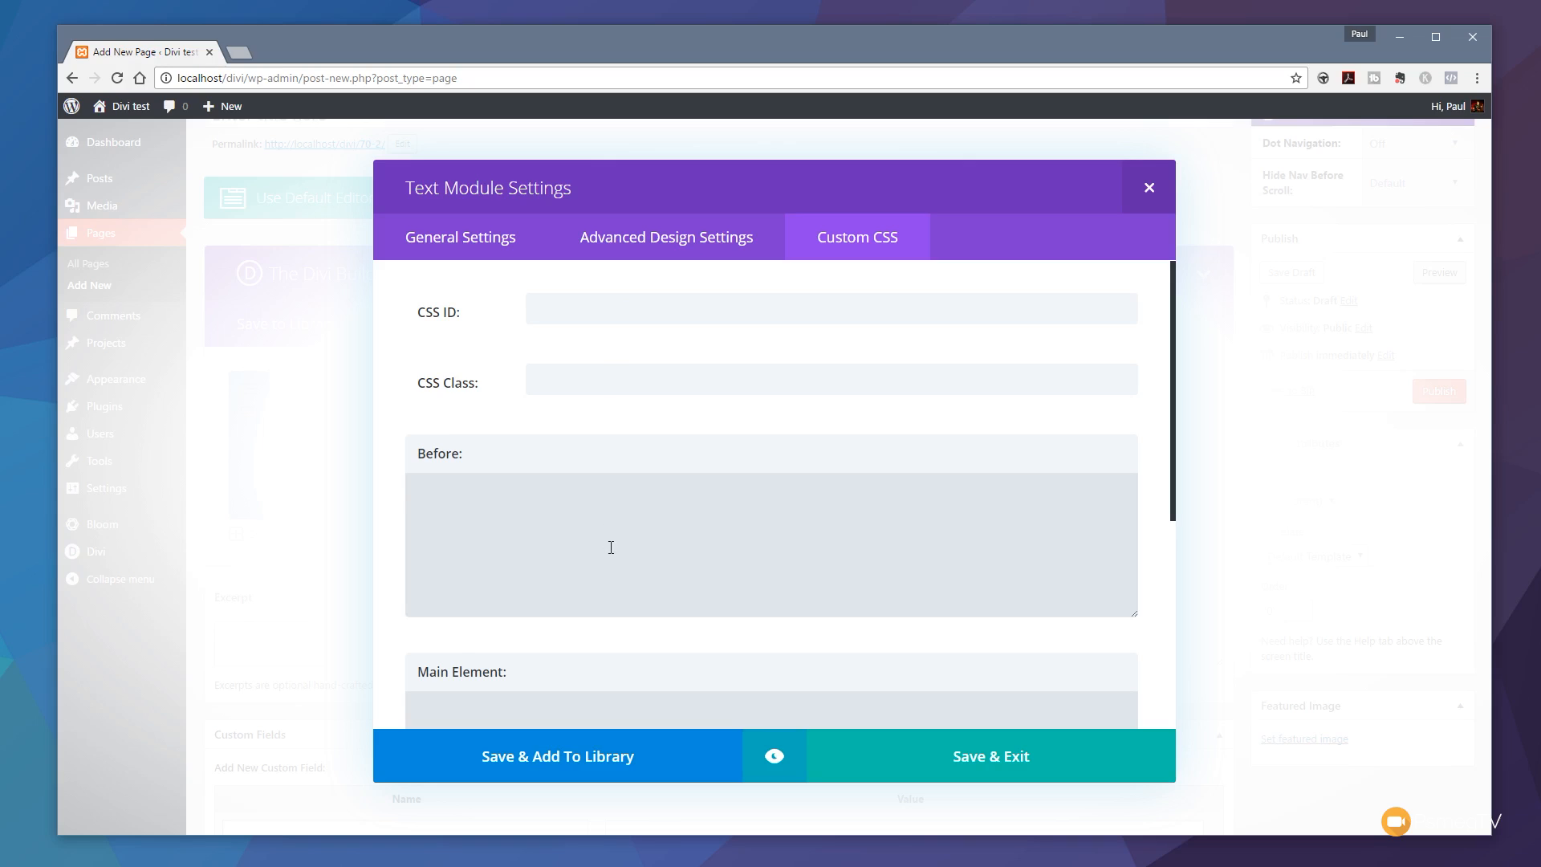
scroll(544, 524, "down", 5)
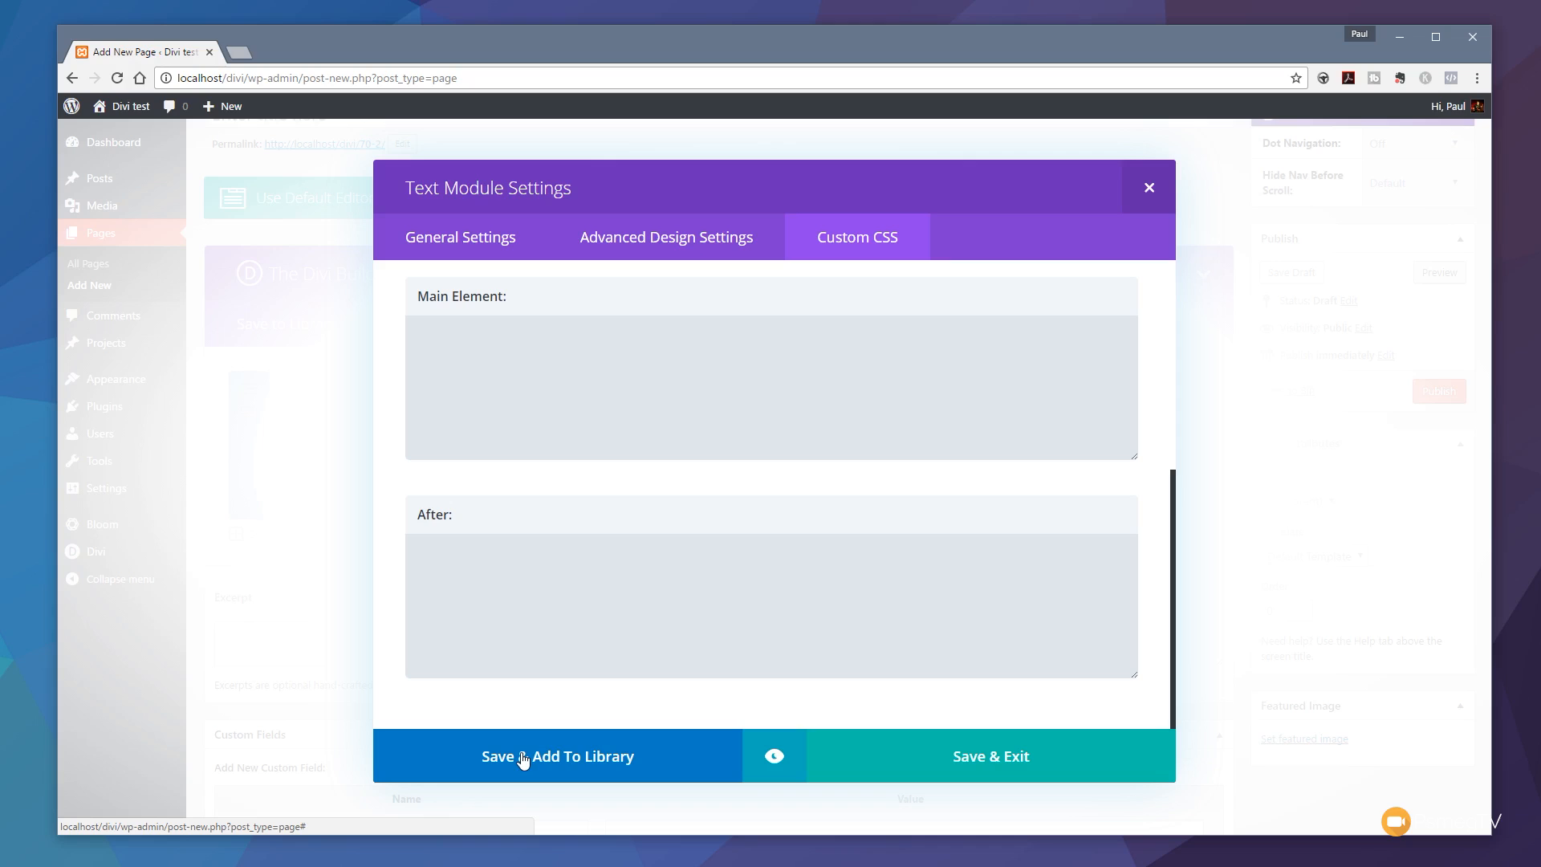
left_click(775, 758)
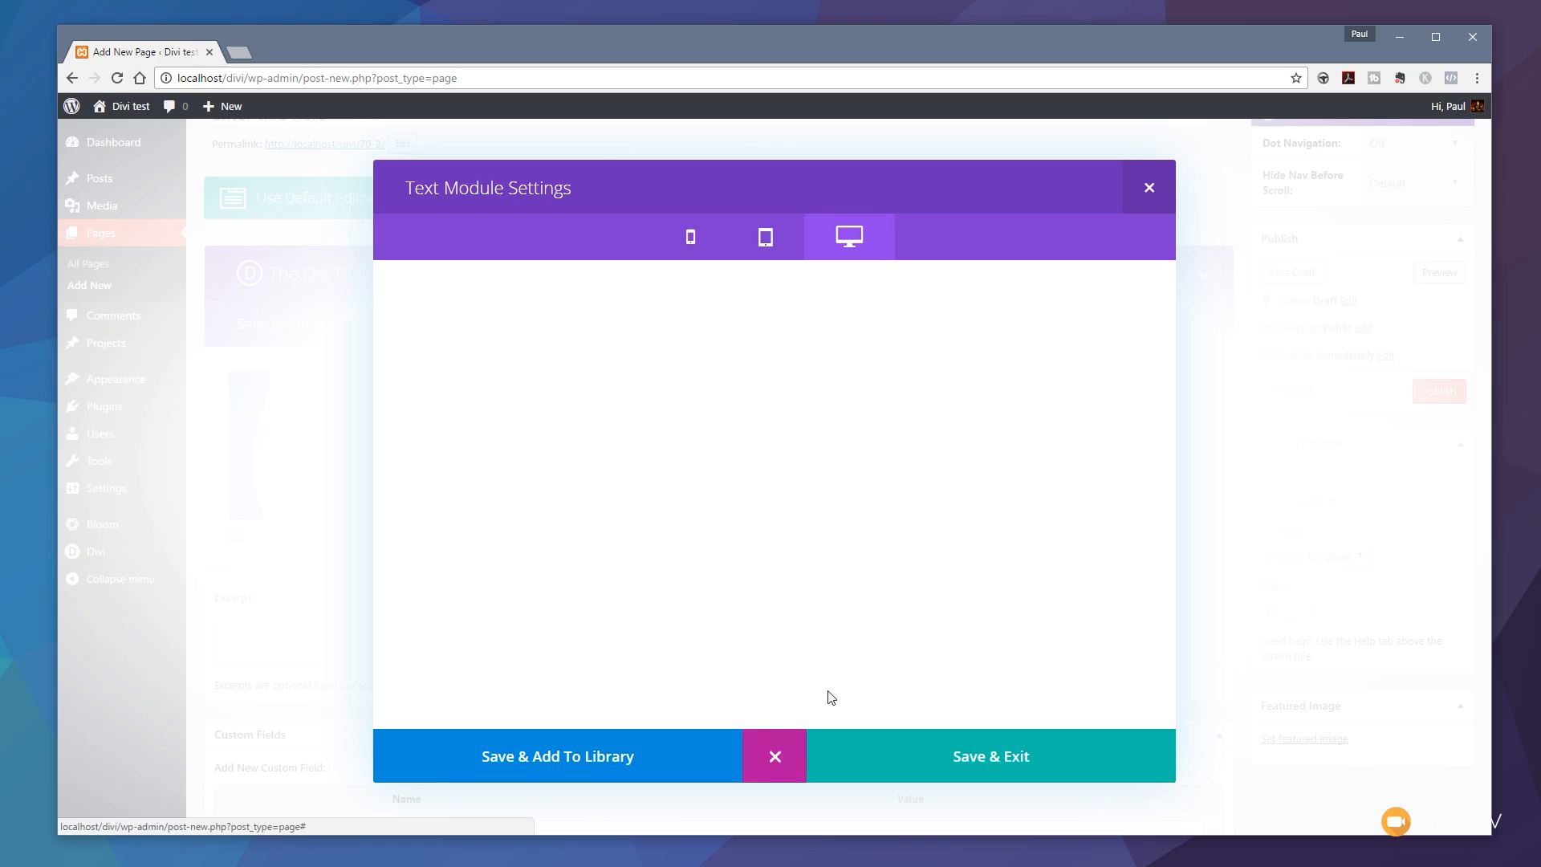
left_click(775, 760)
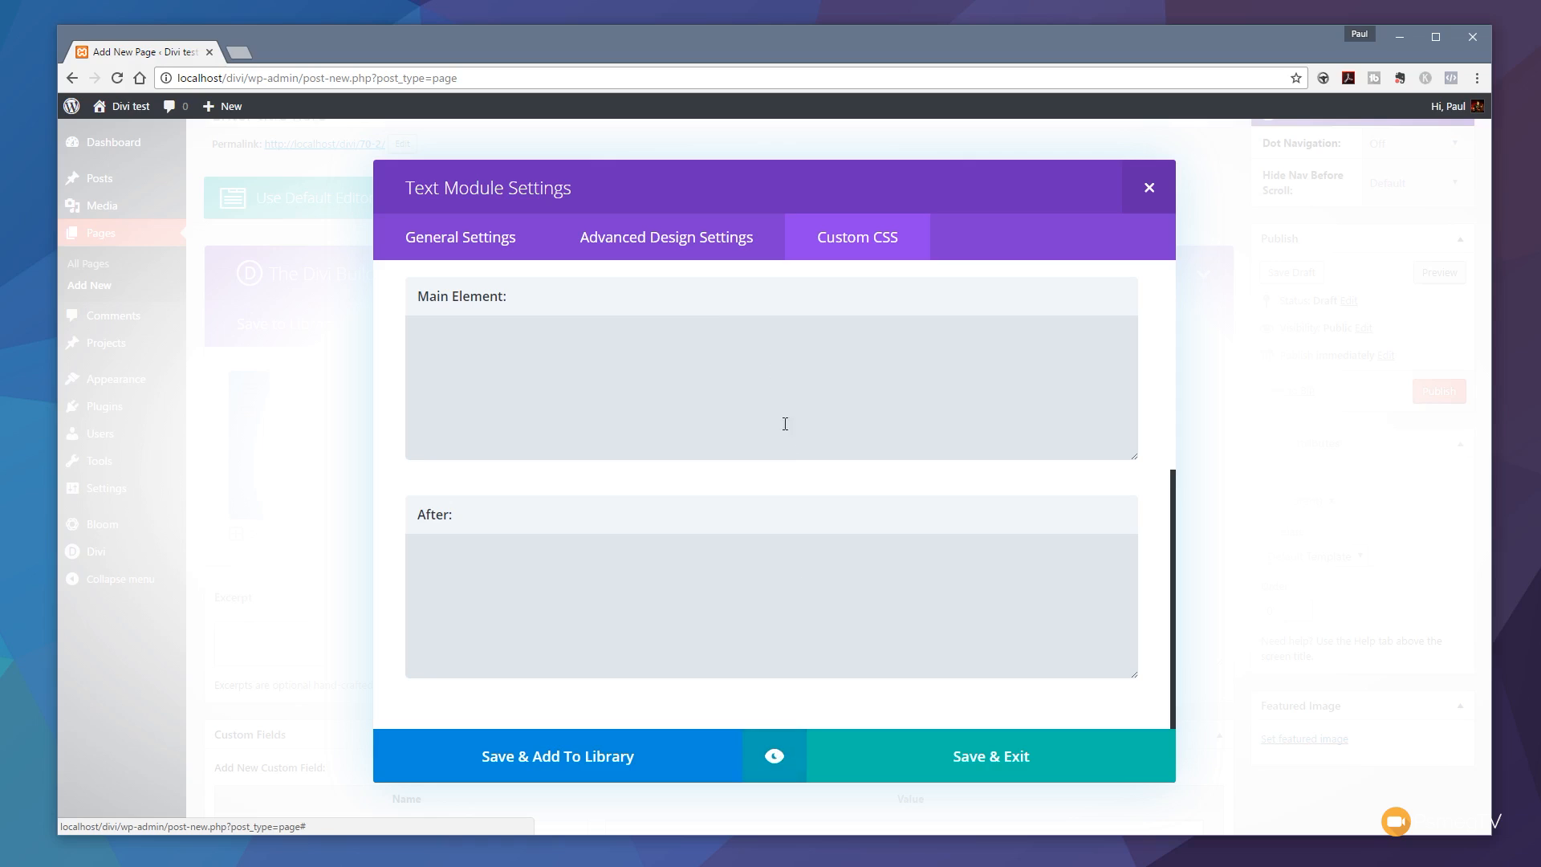
Step: Fill the Text module's content in the general settings with a lorem ipsum paragraph beginning "Etiam aliquam, mi quis scelerisque lobortis"
left_click(705, 256)
left_click(435, 253)
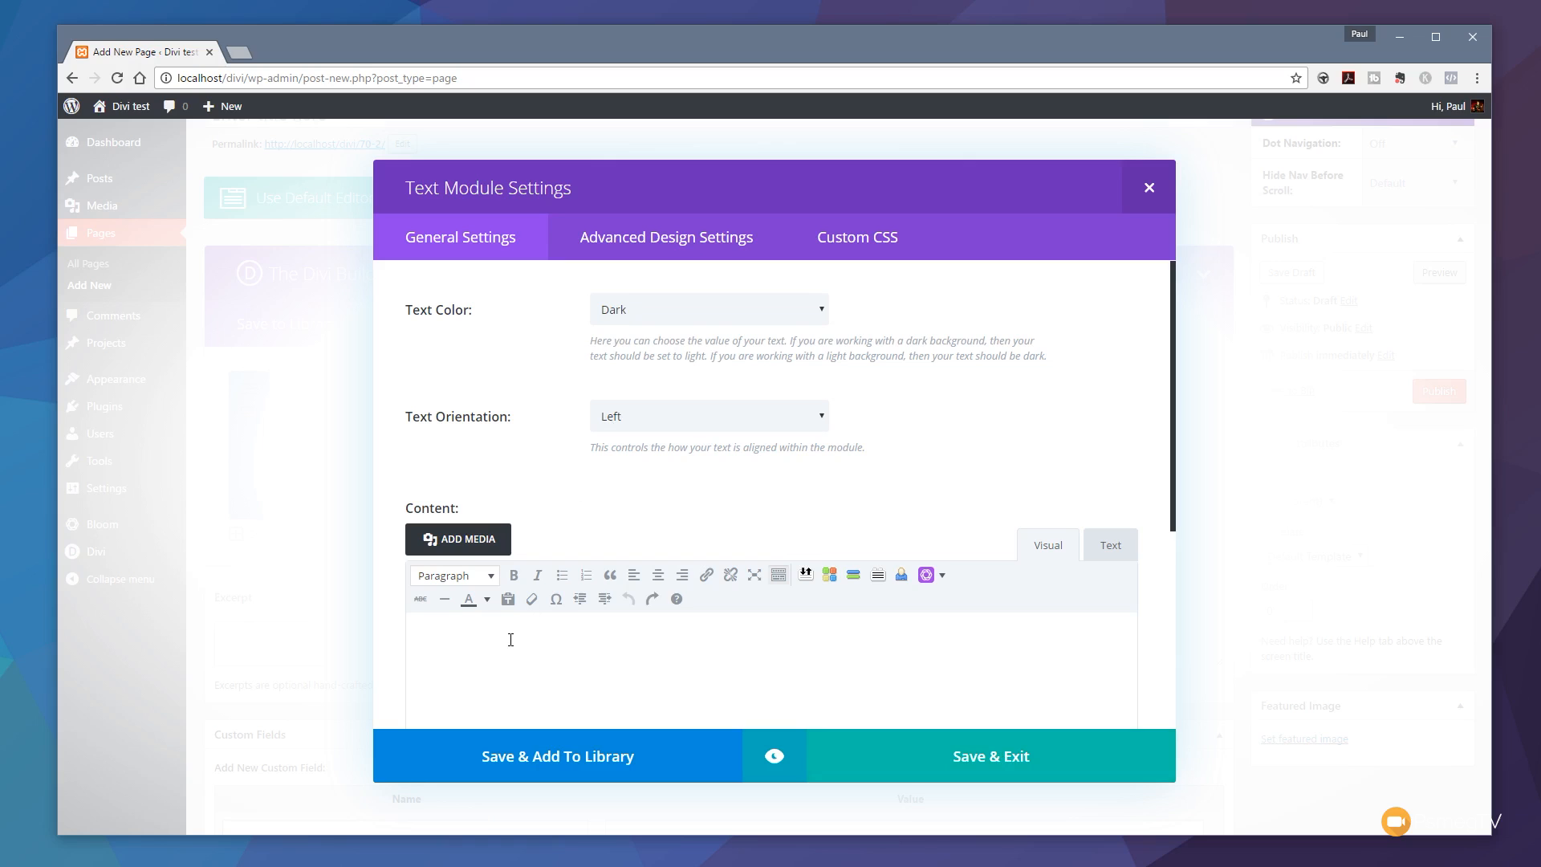
scroll(620, 647, "down", 2)
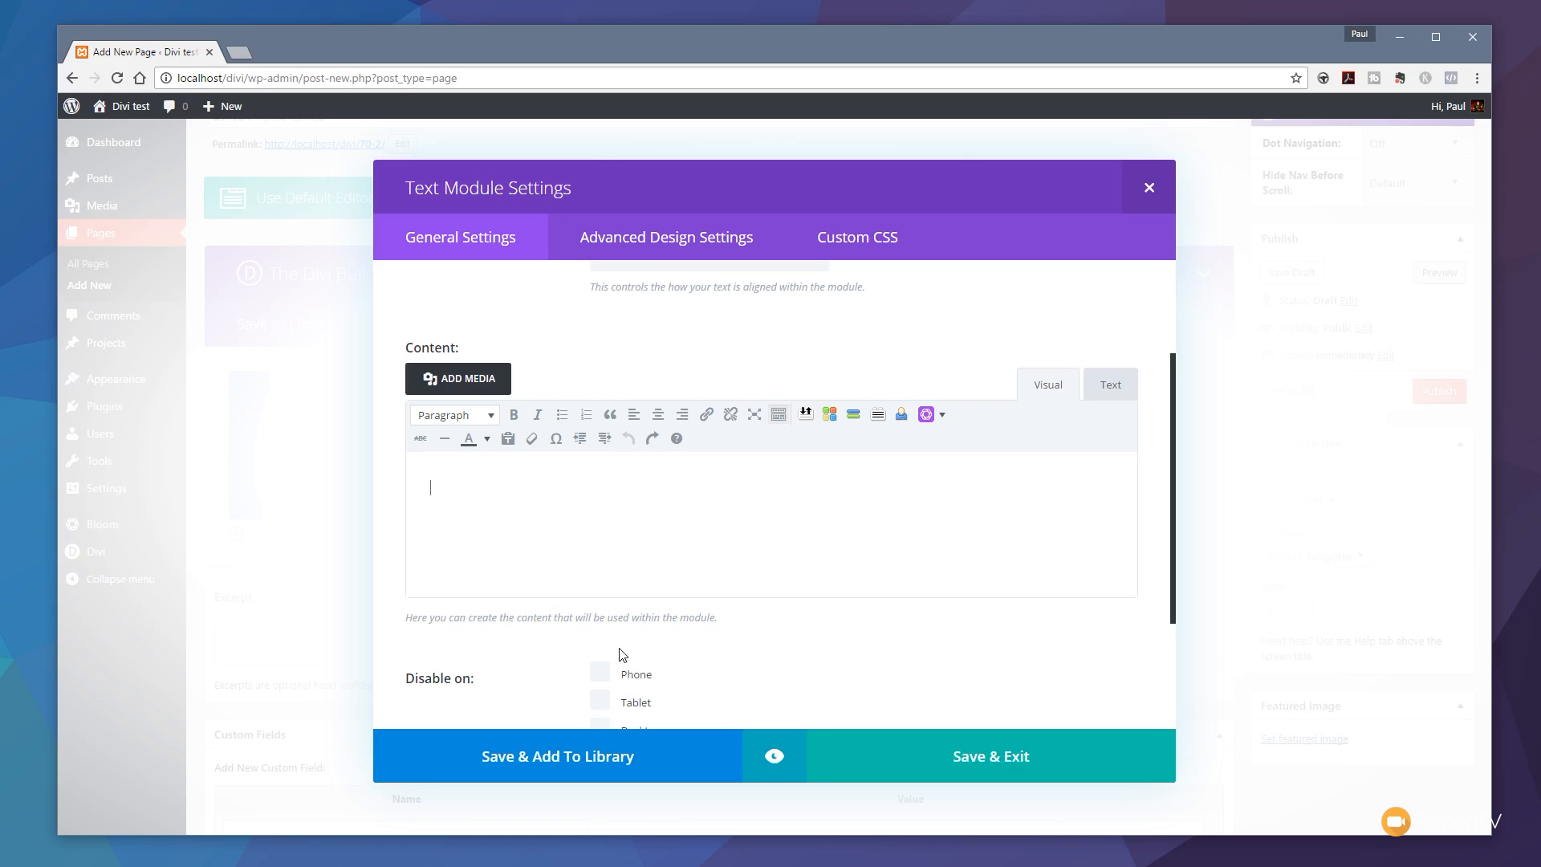
type("Etiam aliquam, mi quis scelerisque lobortis, enim urna semper lectus, at vulputate felis nisl vitae leo. Morbi in nisi non arcu fermentum porttitor. Curabitur ut arcu sit amet mi lobortis posuere id nec sapien. Sed volutpat ante id tristique ultricies. Sed porta, augue sed luctus pulvinar, nibh libero laoreet orci, eget efficitur ligula tortor eu ipsum. Cras augue quam, viverra in pharetra ac, consequat non lacus. Aenean a feugiat erat. Lorem ipsum dolor sit amet, consectetur adipiscing elit. Nunc pretium at nibh nec ultricies. Suspendisse eu enim felis. Sed vitae interdum velit, at aliquet velit. Vivamus eget lectus pellentesque, maximus mauris et, consectetur magna. Integer sit amet vestibulum turpis, ac lacinia nisl. Etiam vestibulum lectus odio, quis tincidunt justo consequat nec. Sed sit amet lacinia neque. Duis vulputate tellus odio, a fermentum lectus accumsan vel.")
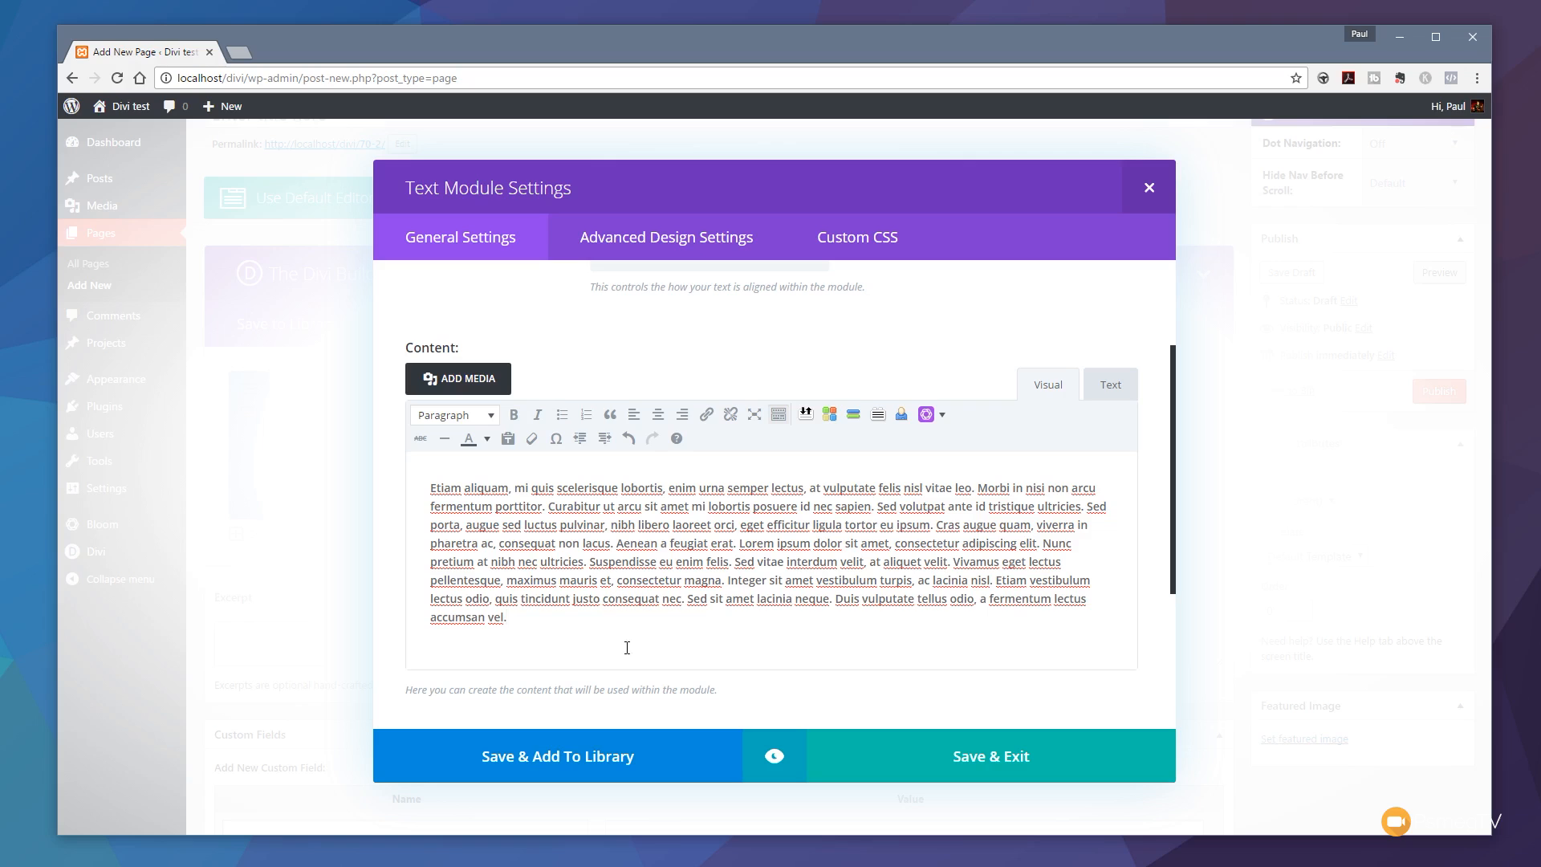
Step: Examine the Text module's general settings: text colour and orientation choices, content editor tools, device disabling and admin label
scroll(759, 503, "up", 2)
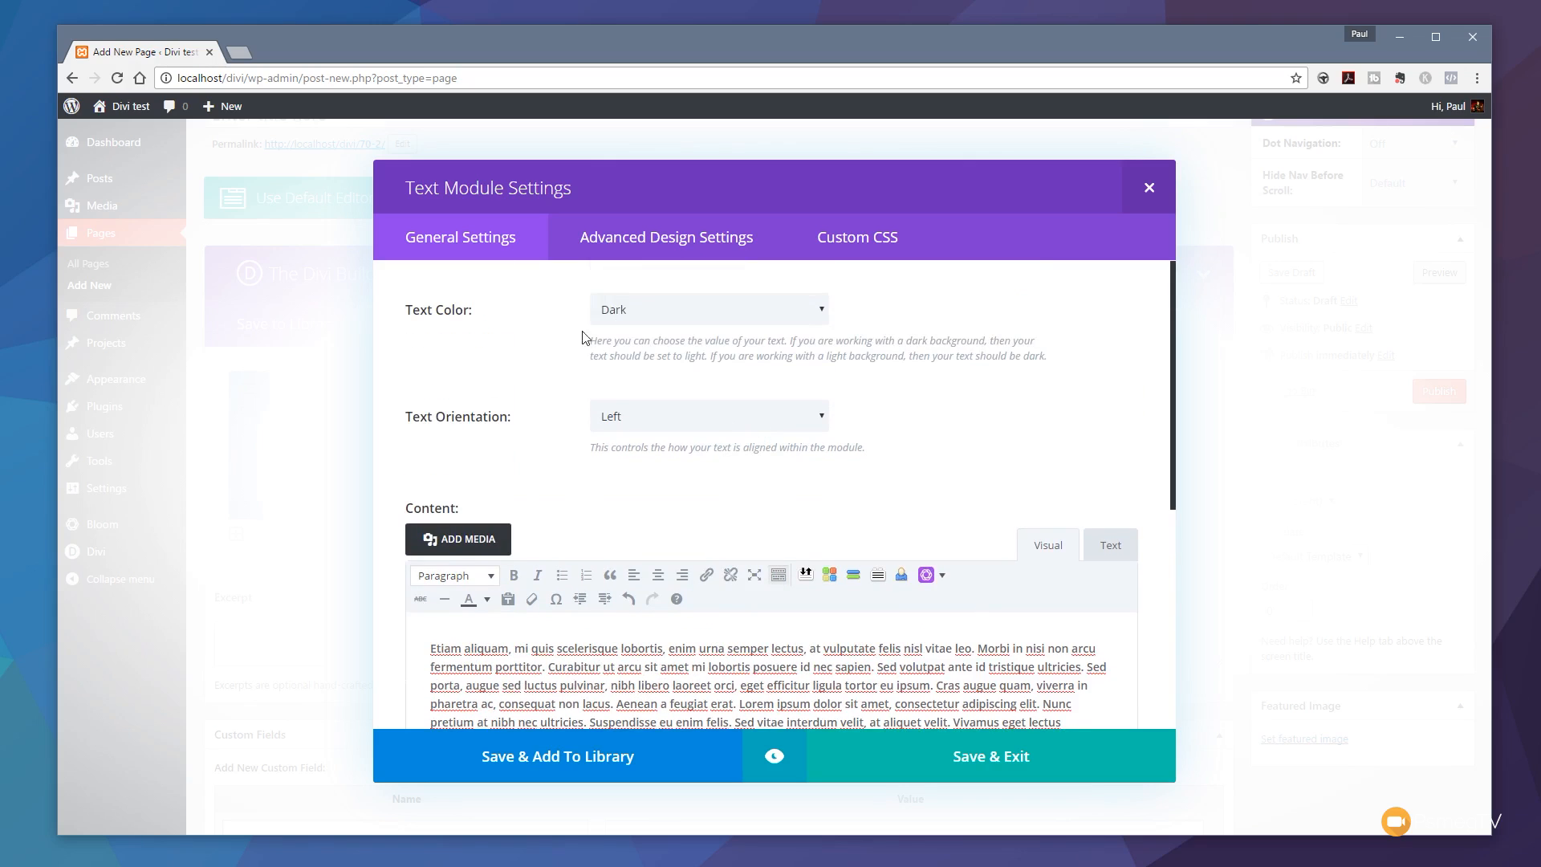
left_click(642, 309)
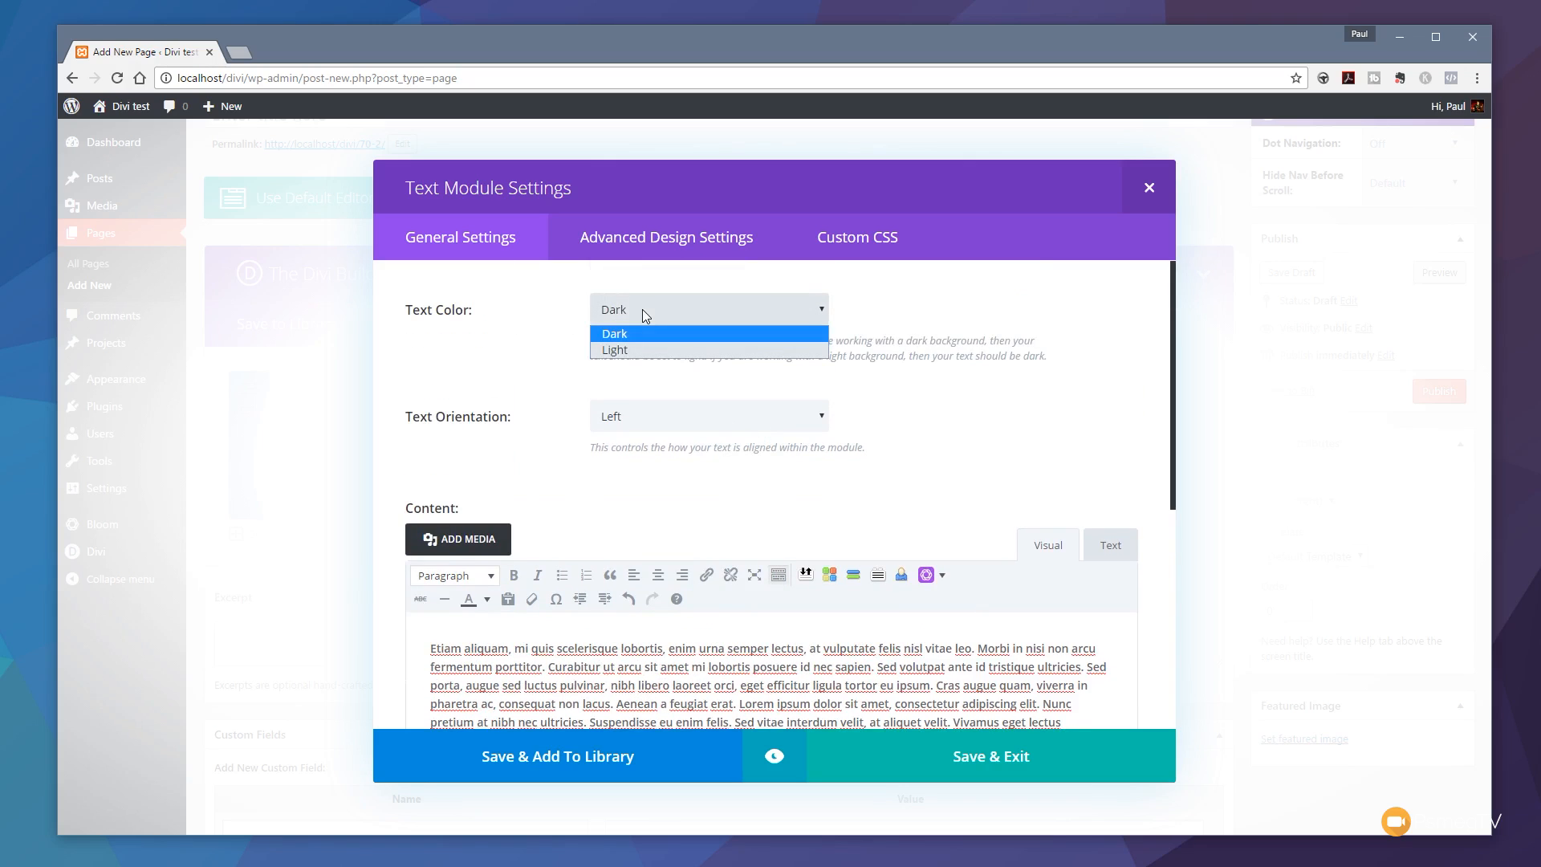
left_click(576, 502)
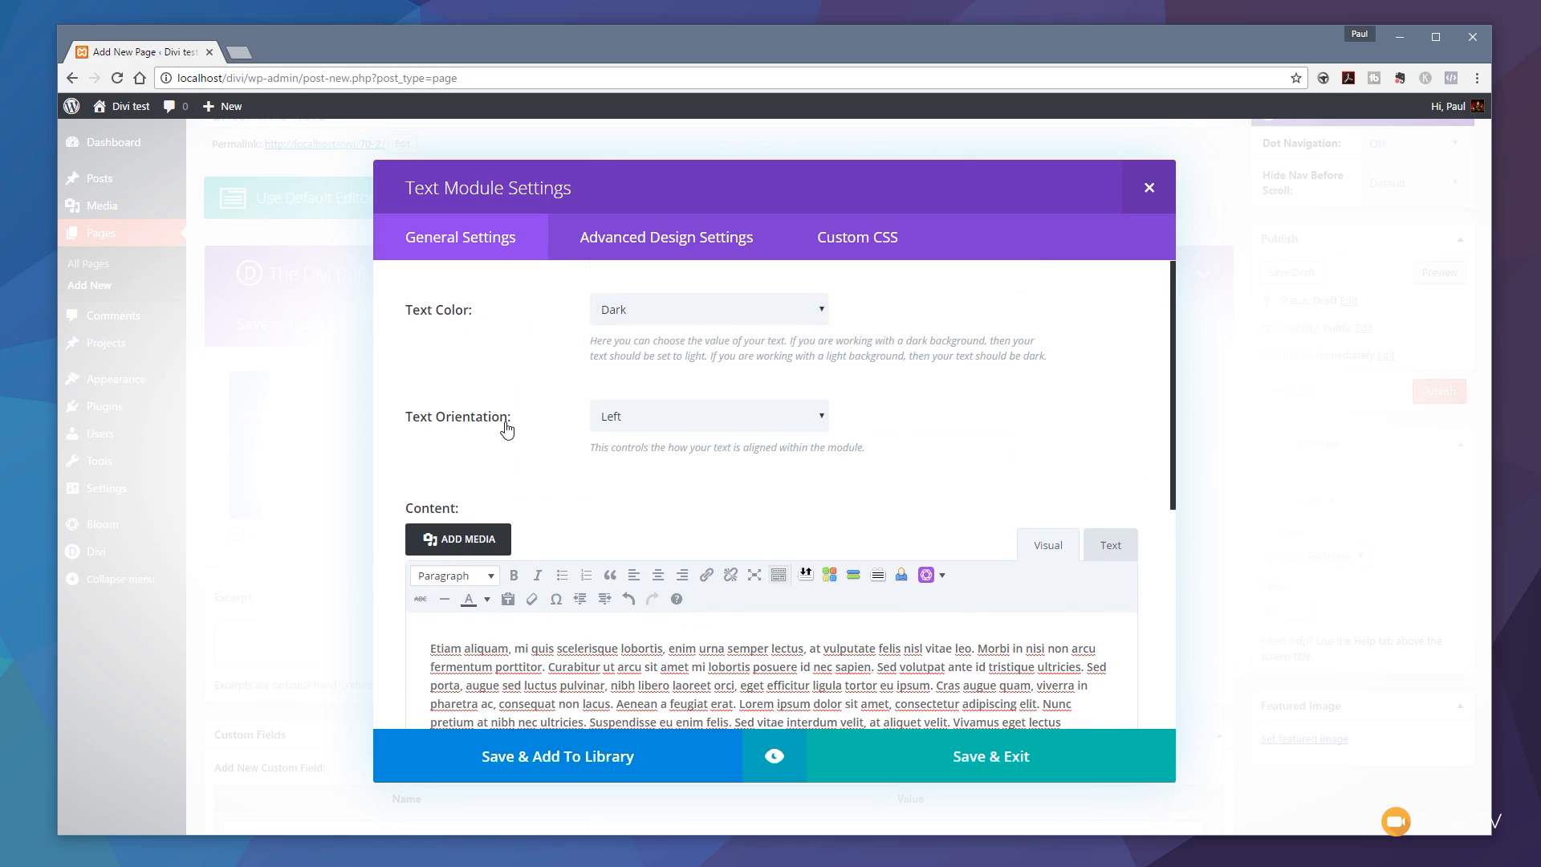
left_click(657, 415)
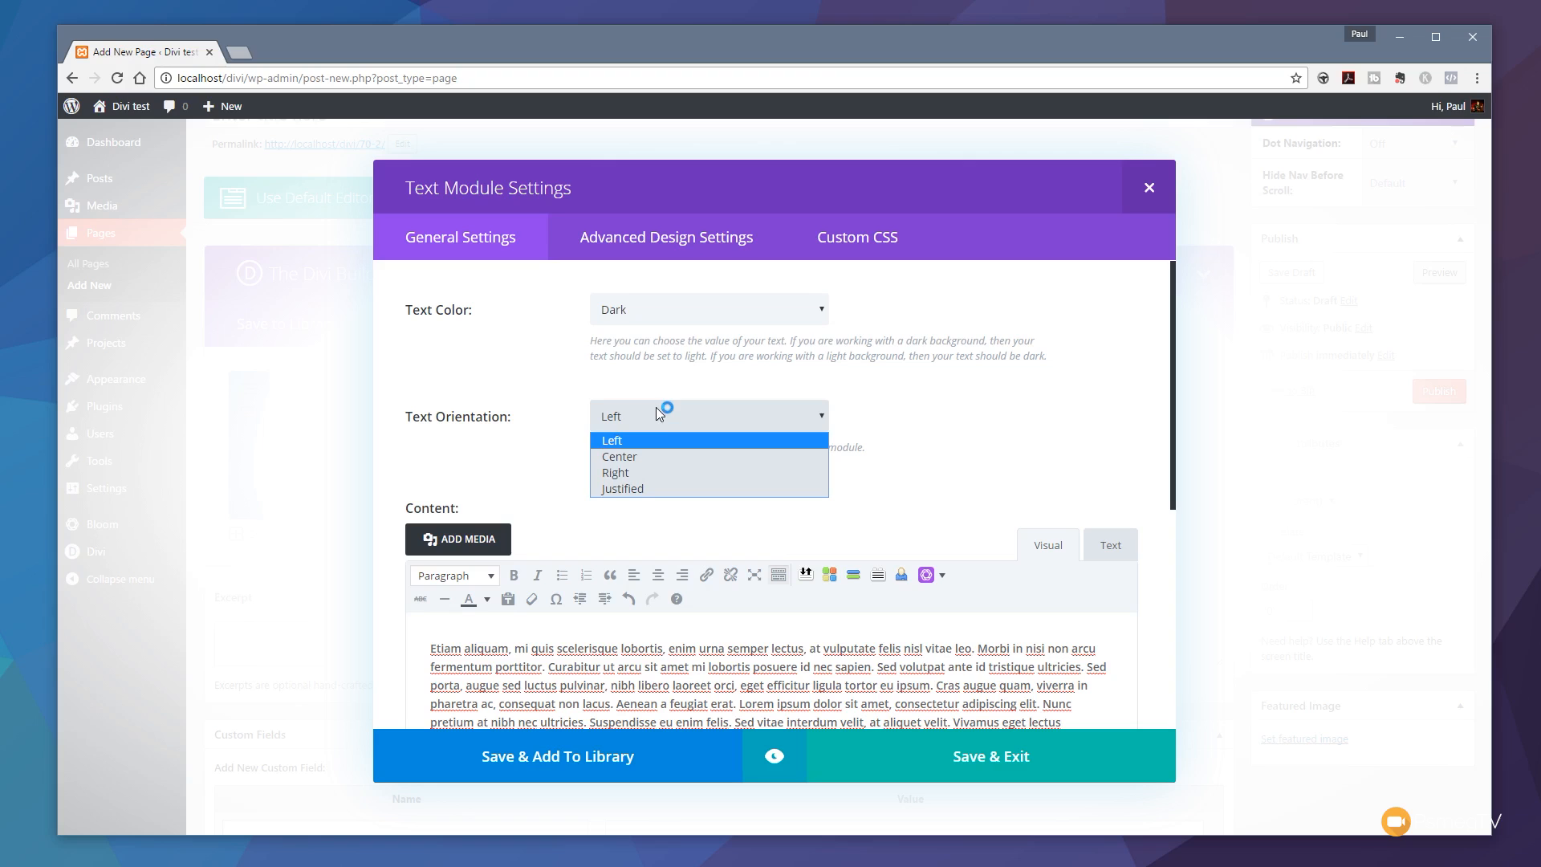
left_click(967, 395)
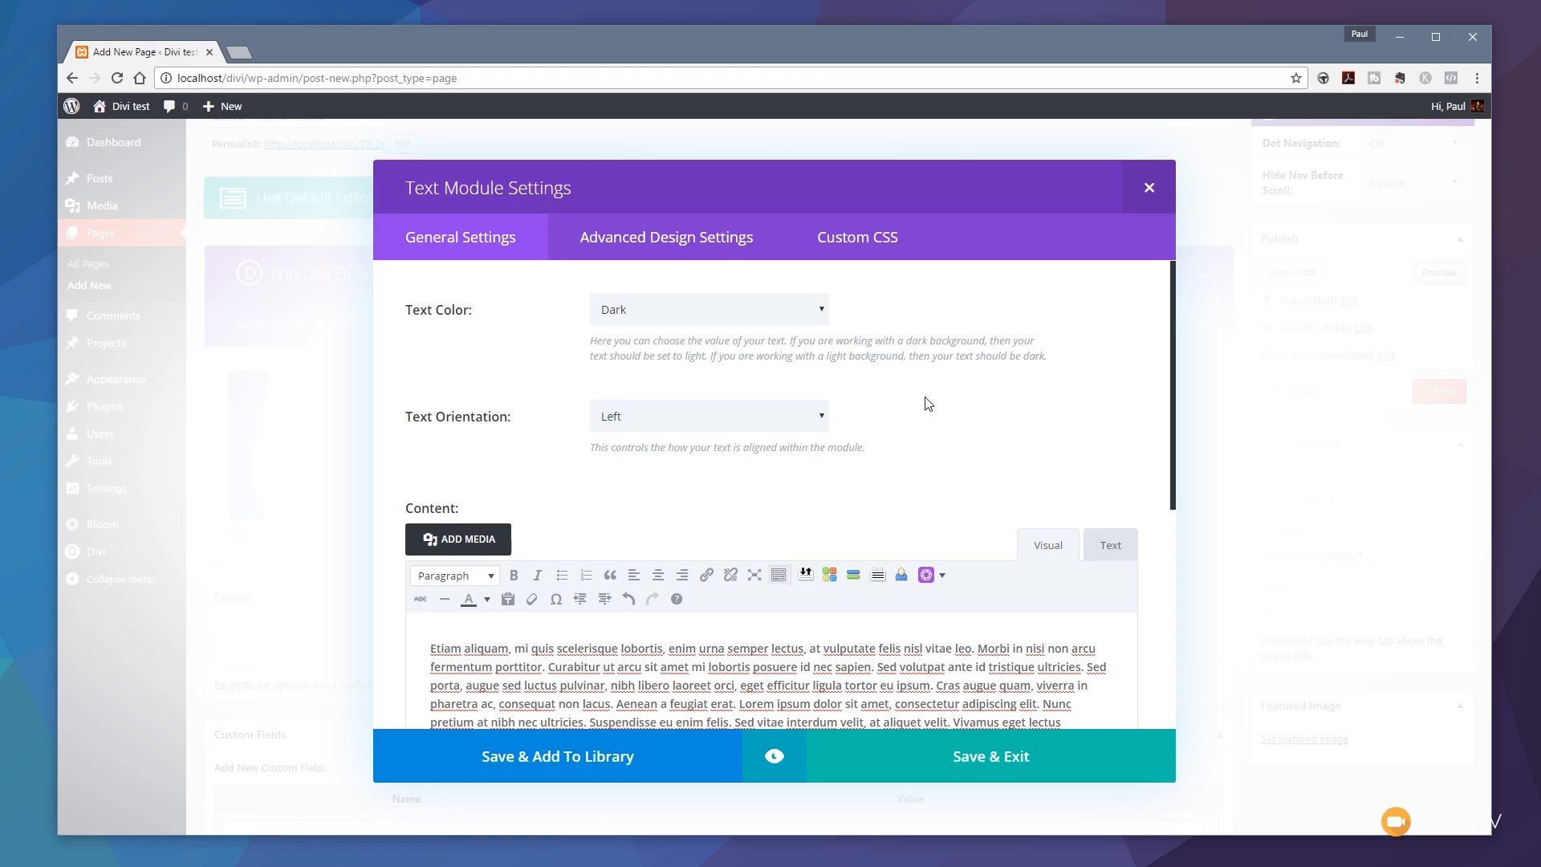
scroll(928, 403, "down", 3)
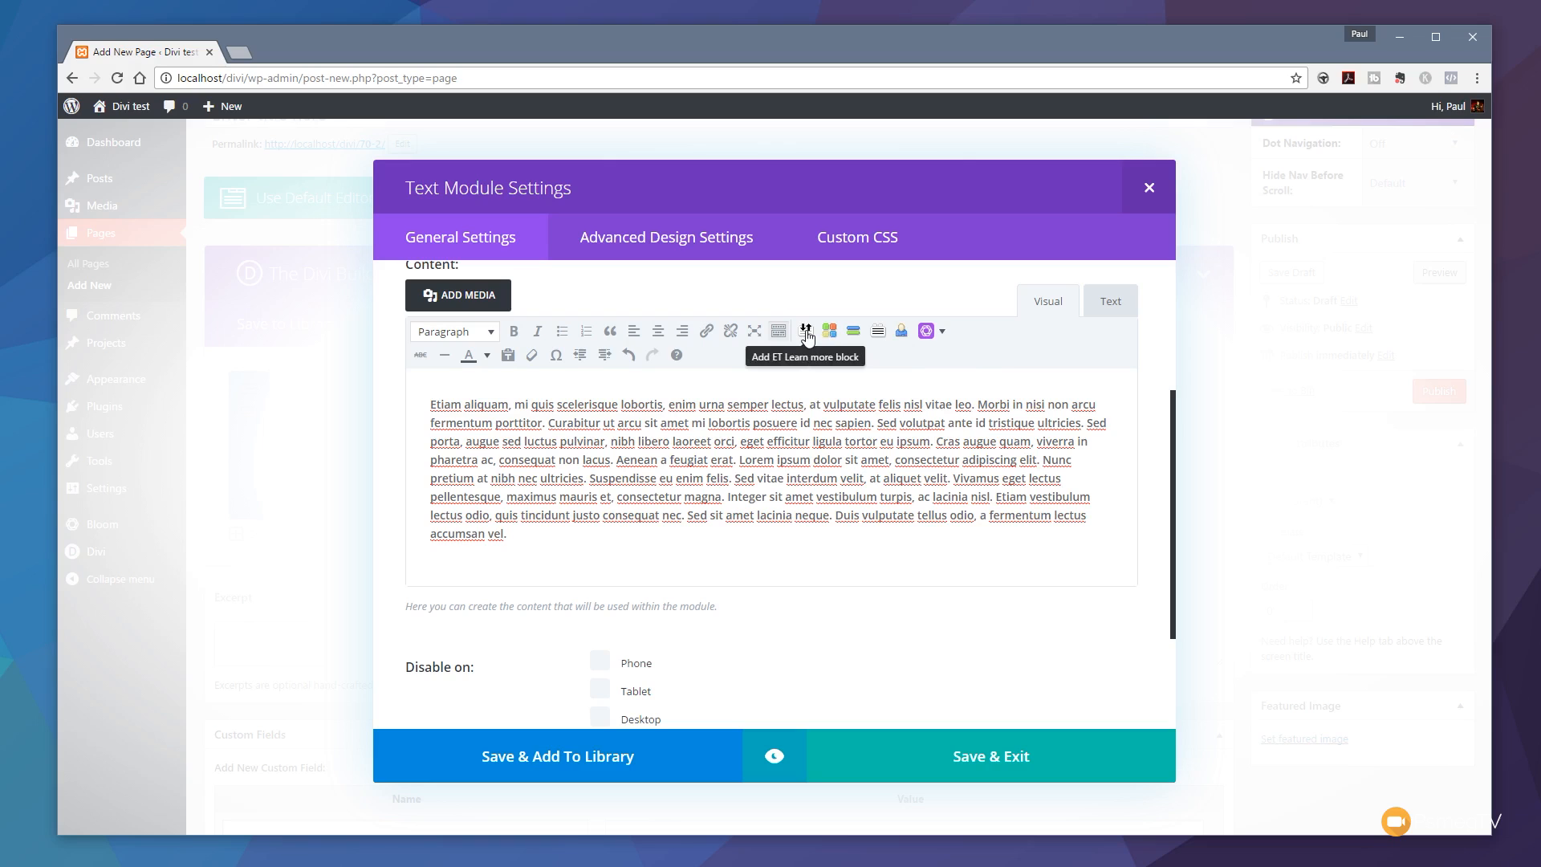
scroll(925, 643, "down", 2)
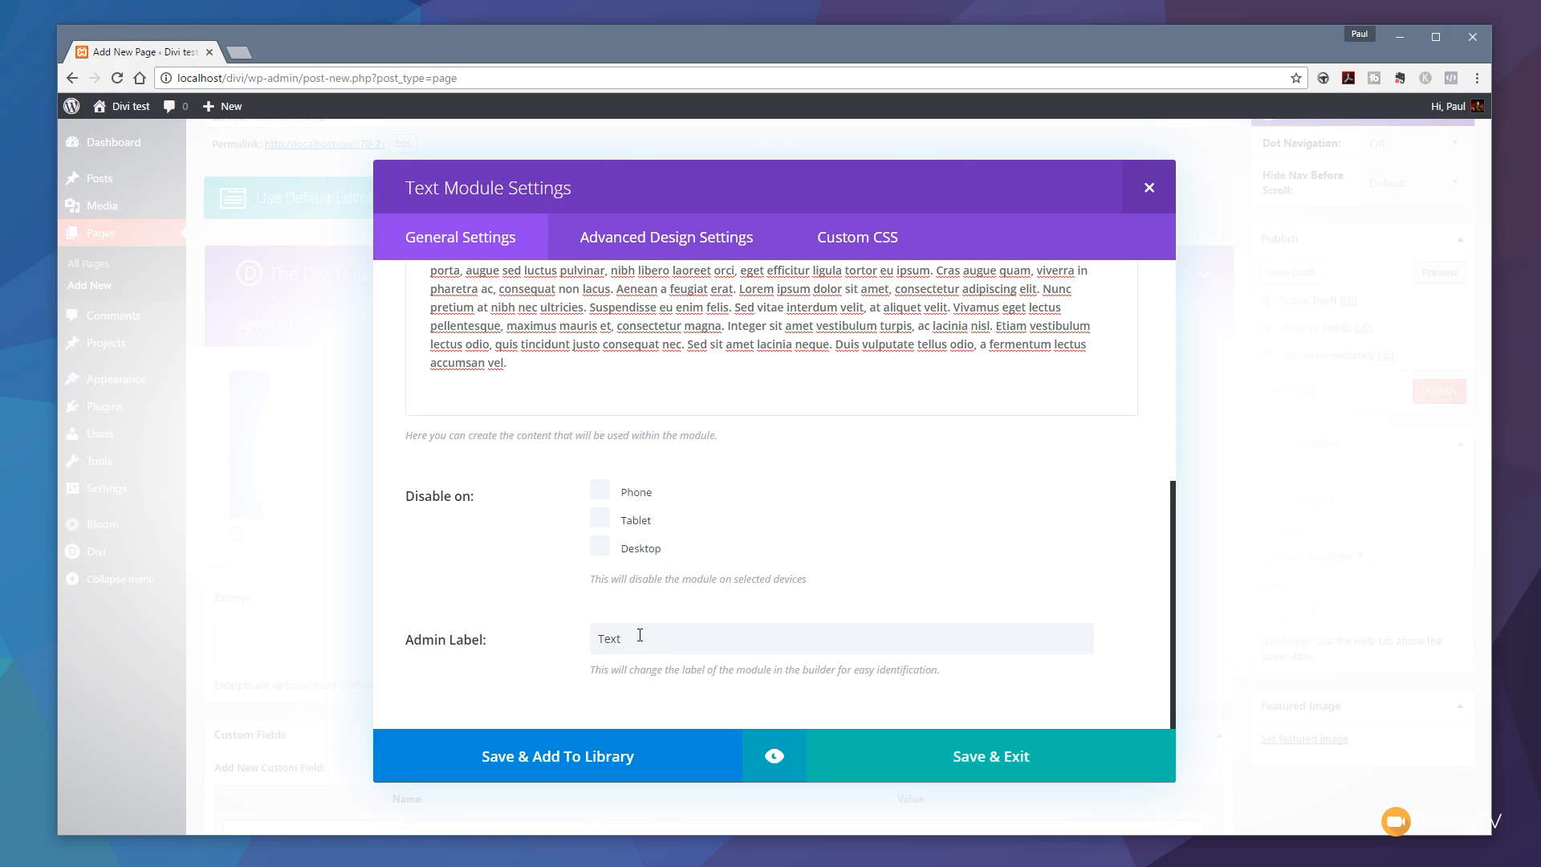
double_click(607, 640)
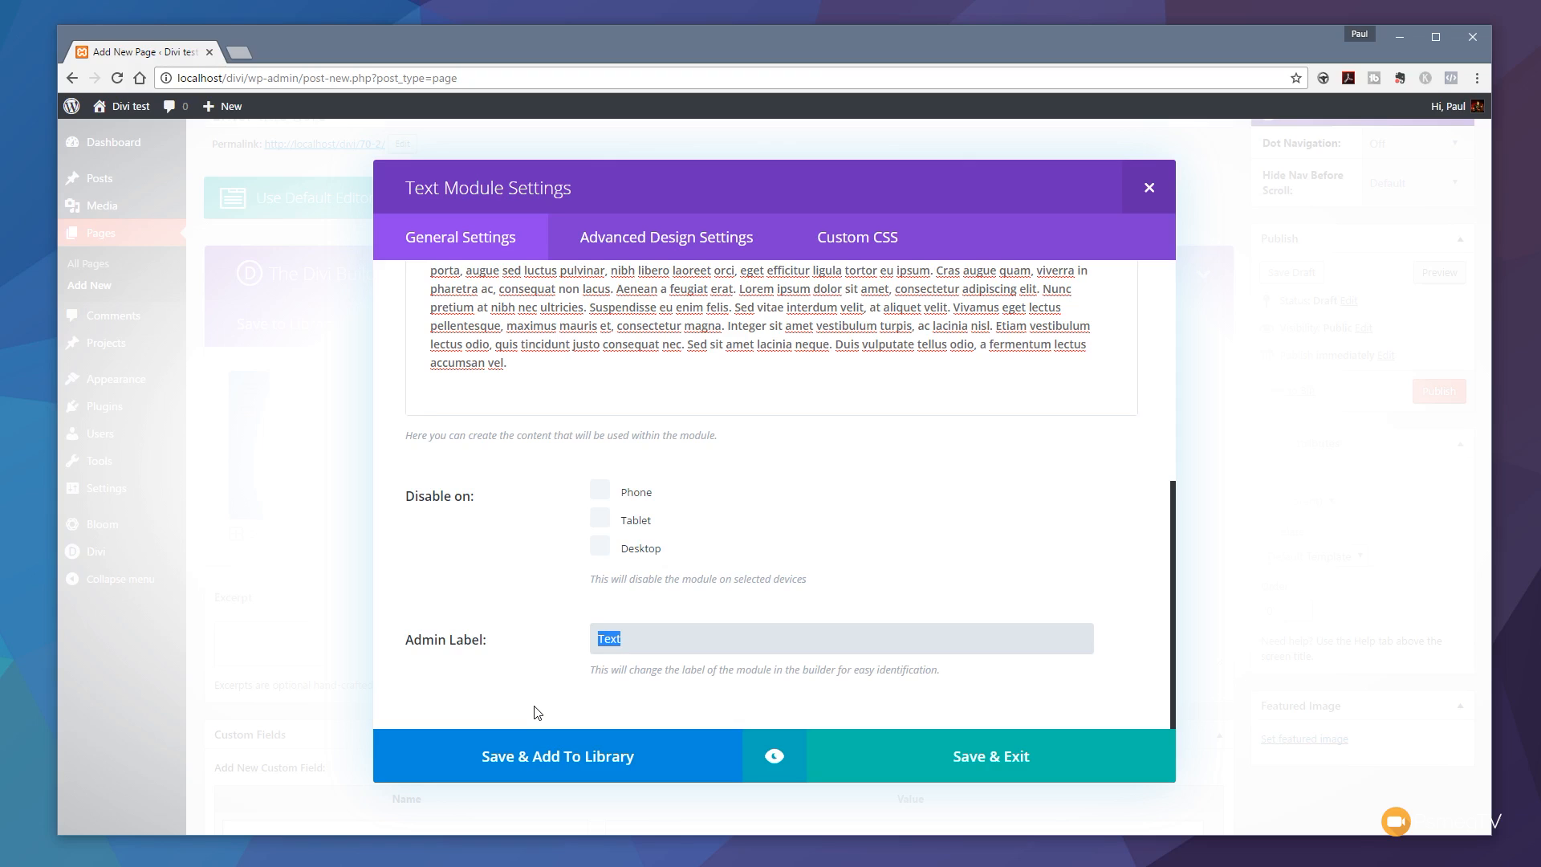
Step: Review the header and text font options in the Text module's advanced design settings, and save the module
left_click(704, 239)
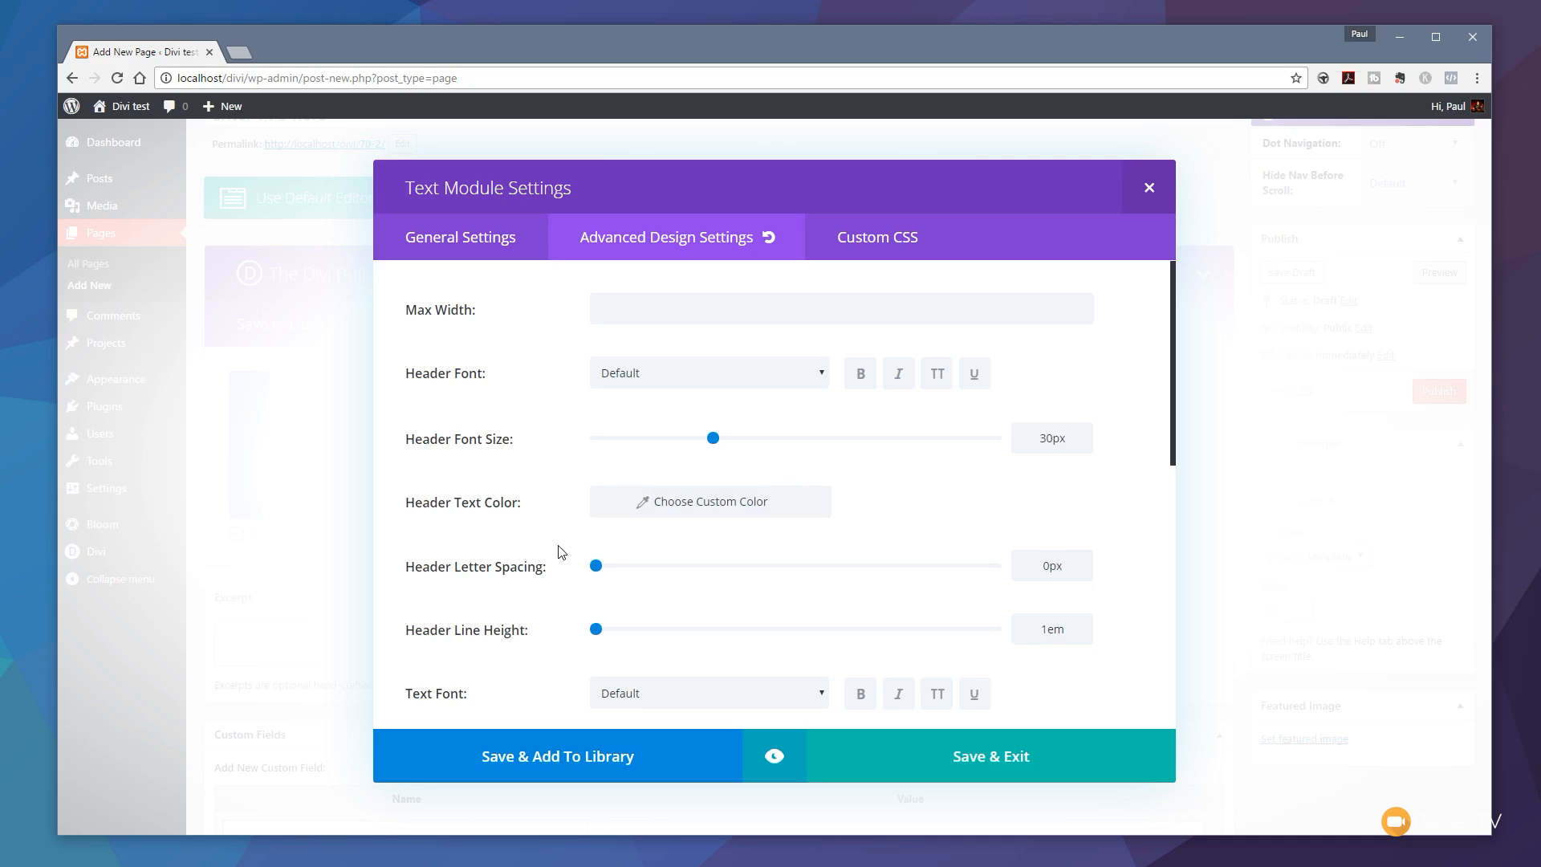
scroll(560, 552, "down", 3)
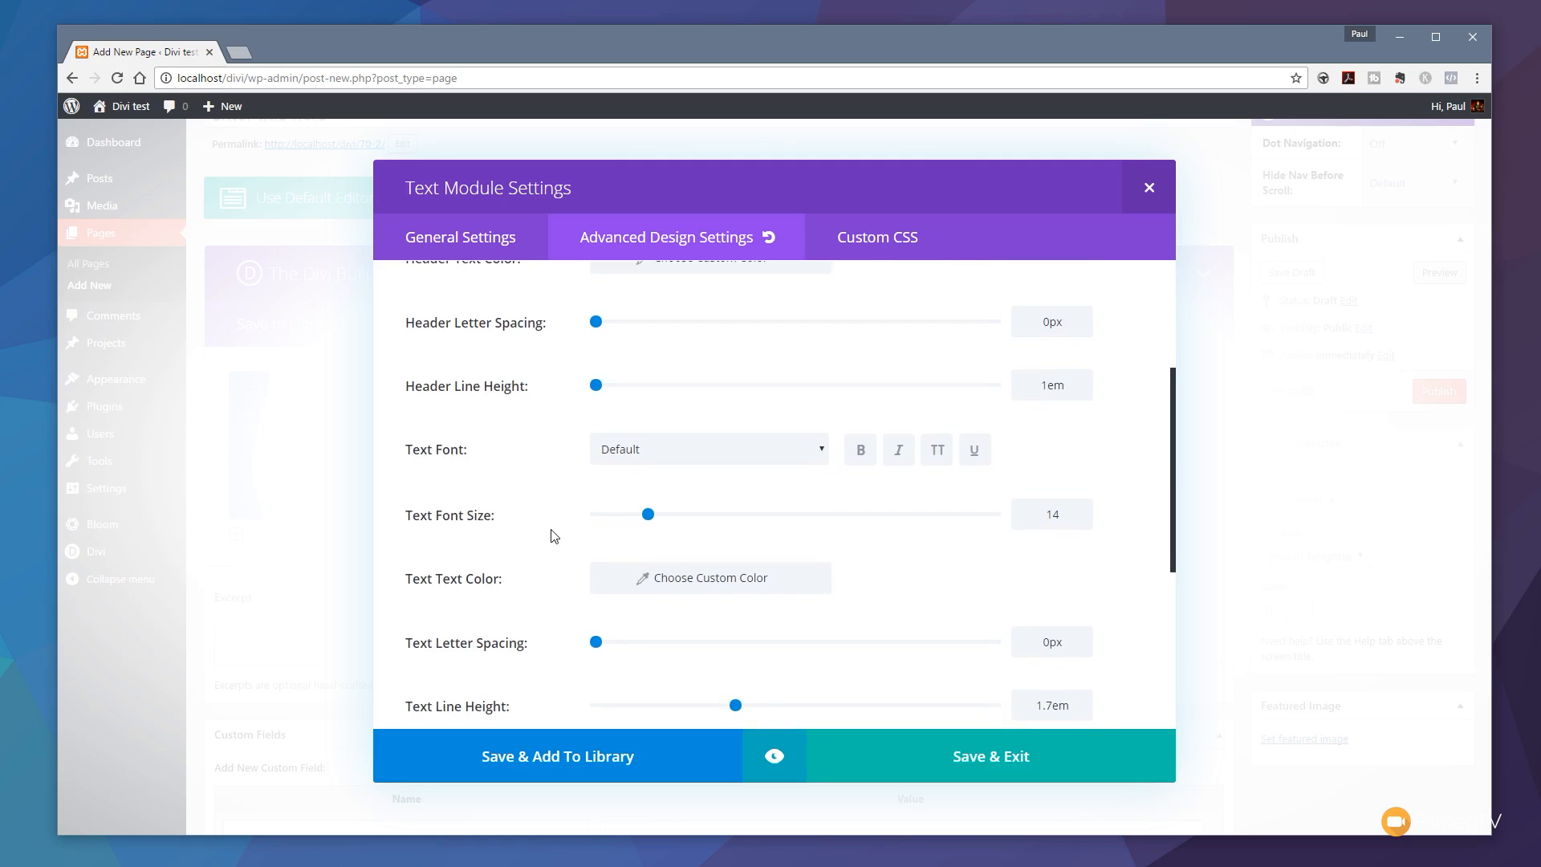
left_click(995, 762)
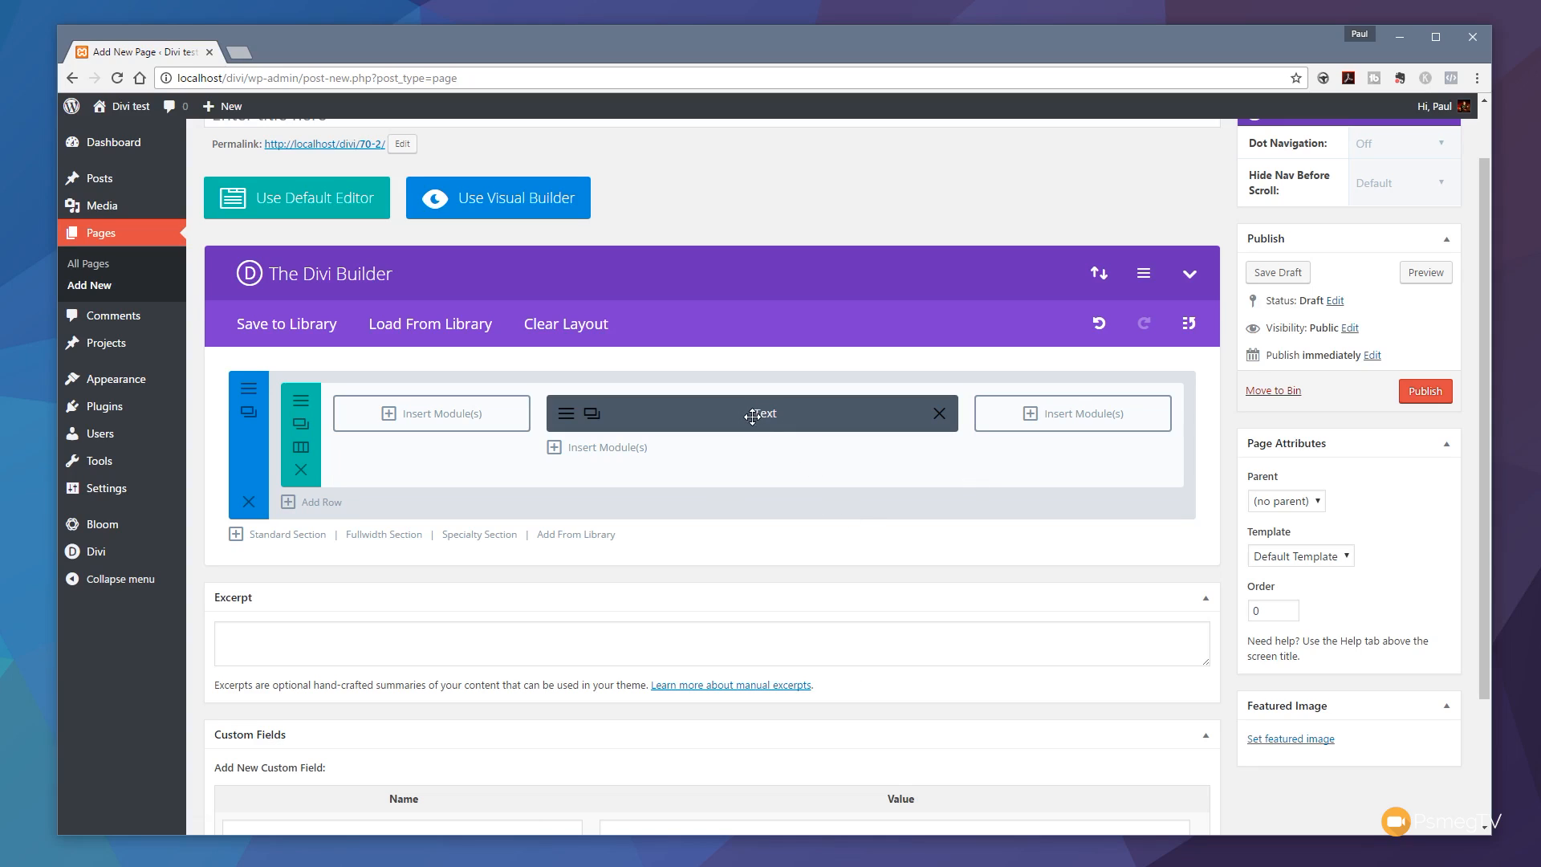
Step: Duplicate the middle column's Text module, delete the copy's content from "Aenean a feugiat erat" to the end, and save it
left_click(592, 416)
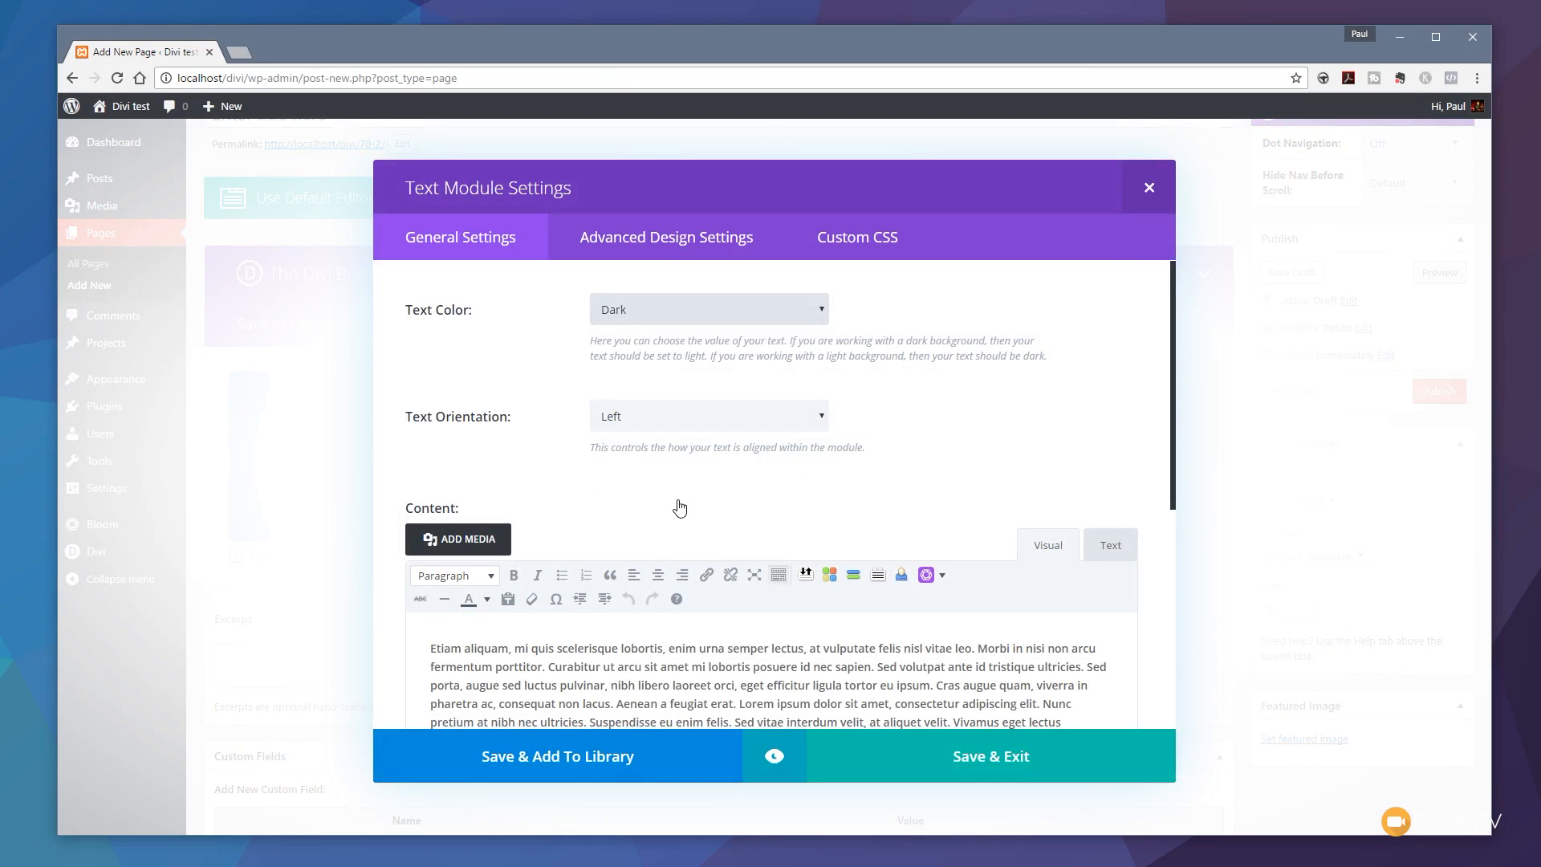
scroll(679, 507, "down", 2)
left_click_drag(508, 655, 618, 581)
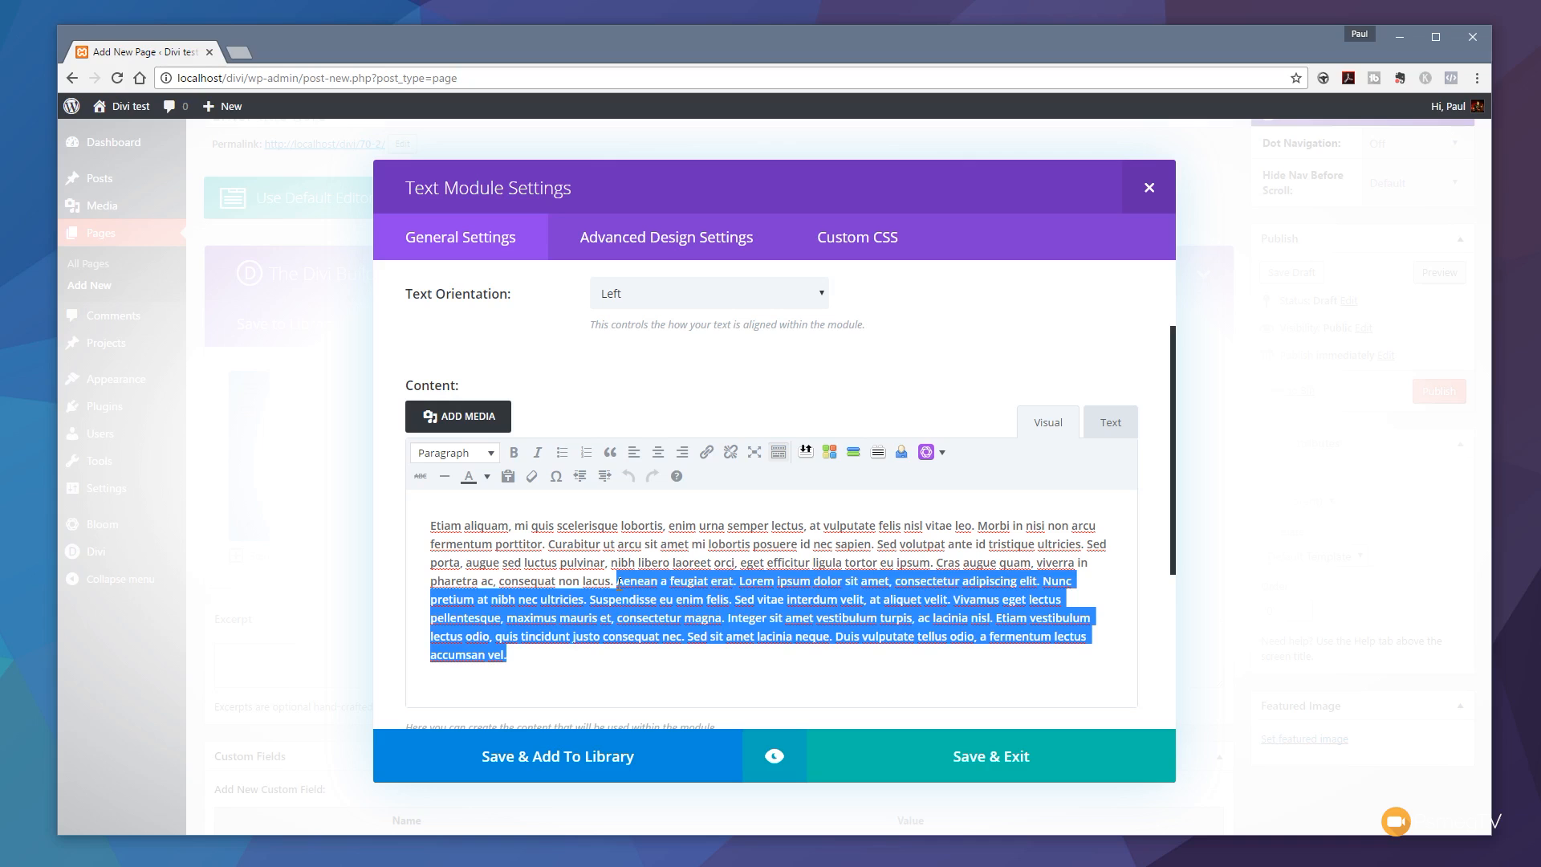
key("BackSpace")
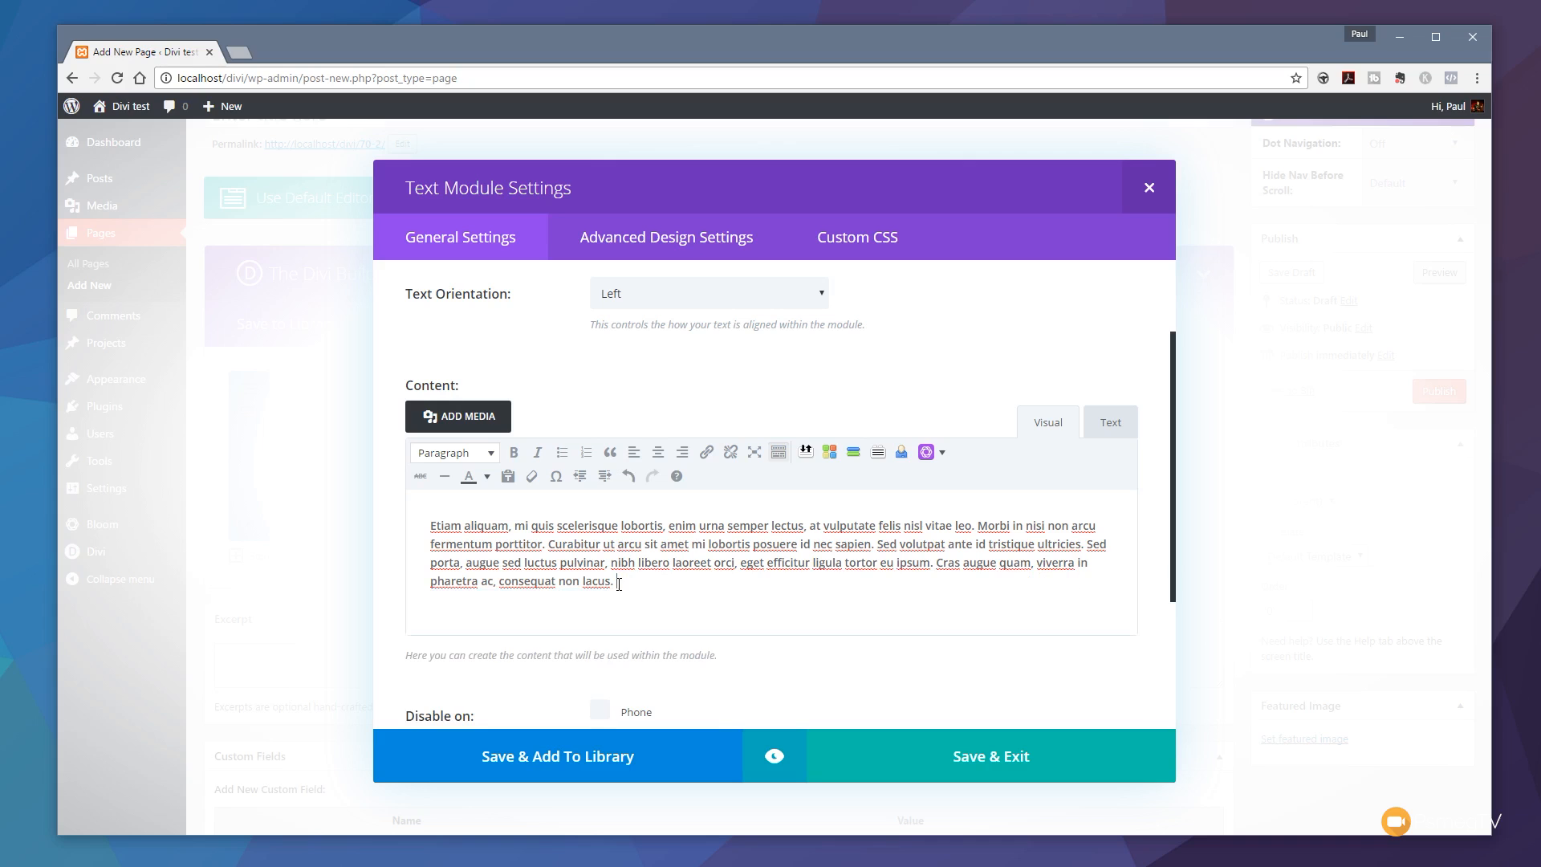
left_click(1003, 762)
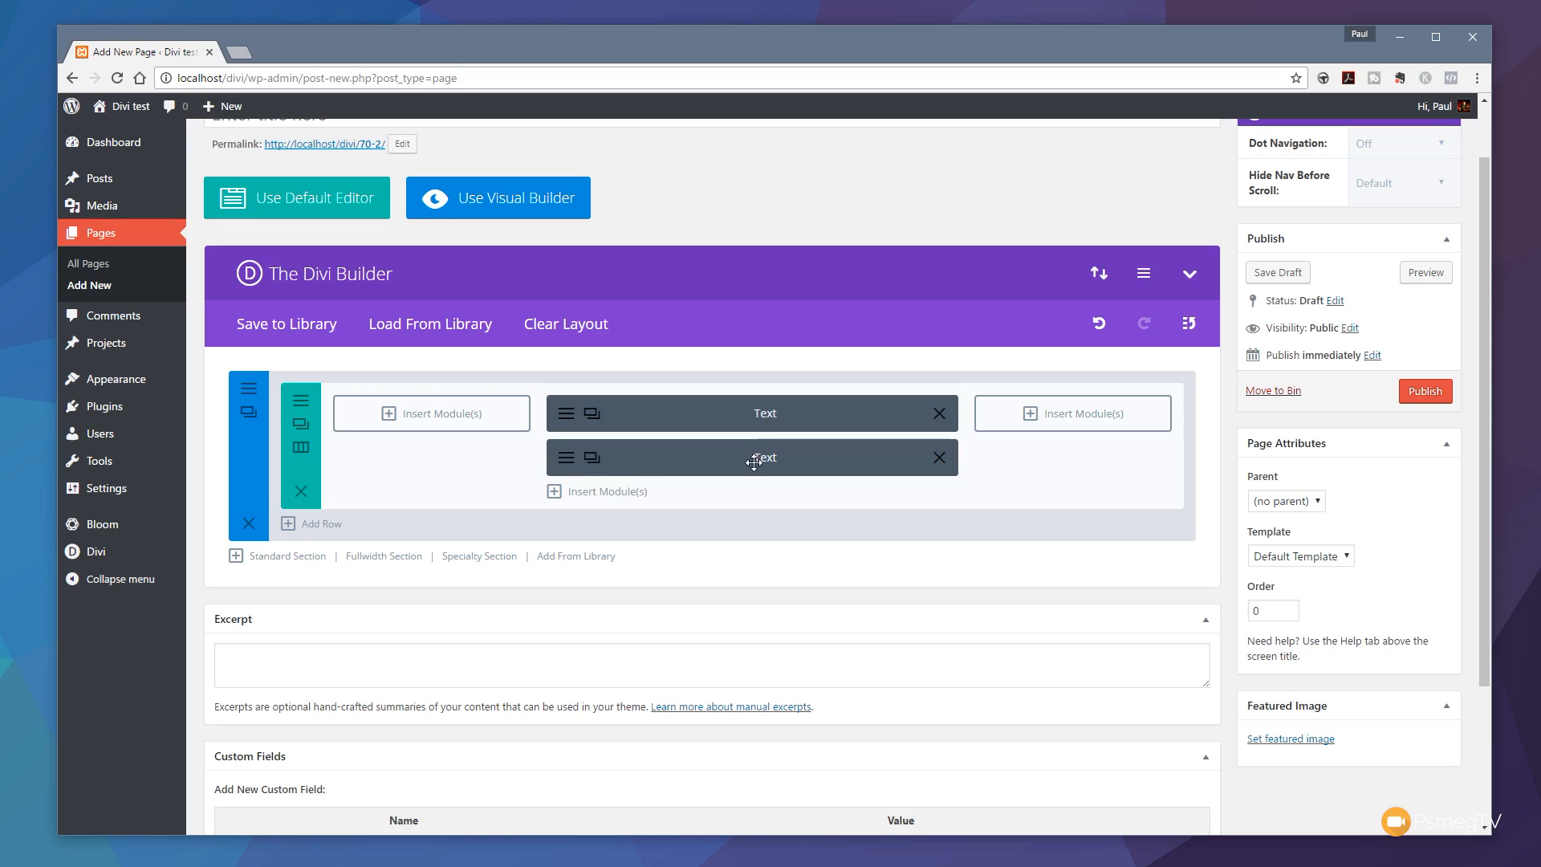
Step: Move the shortened Text module into the first column and place a duplicate of it in the third column
left_click_drag(754, 462, 472, 413)
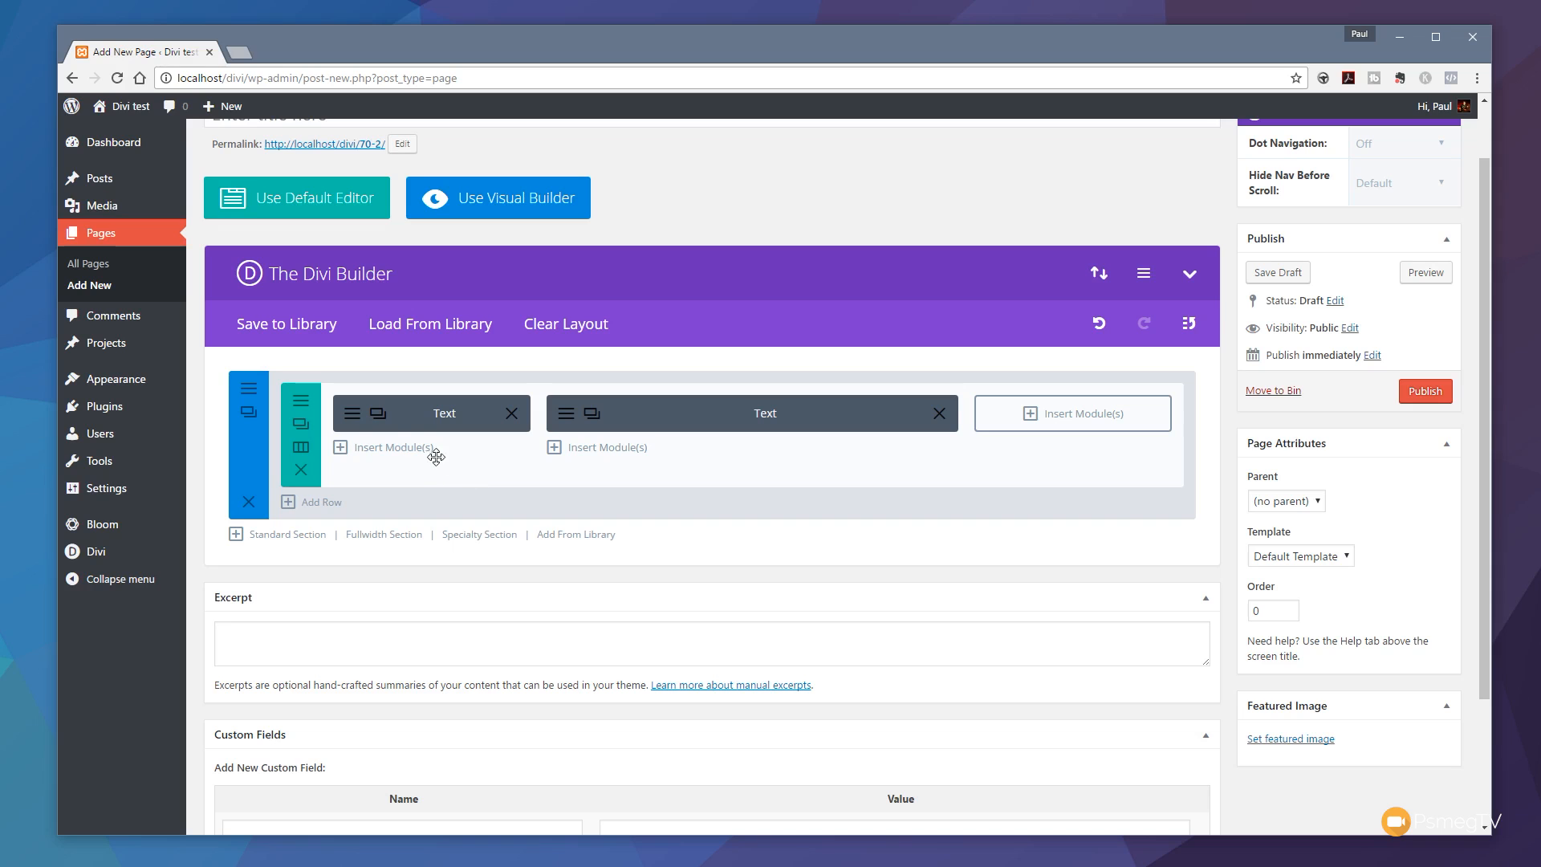
left_click(378, 413)
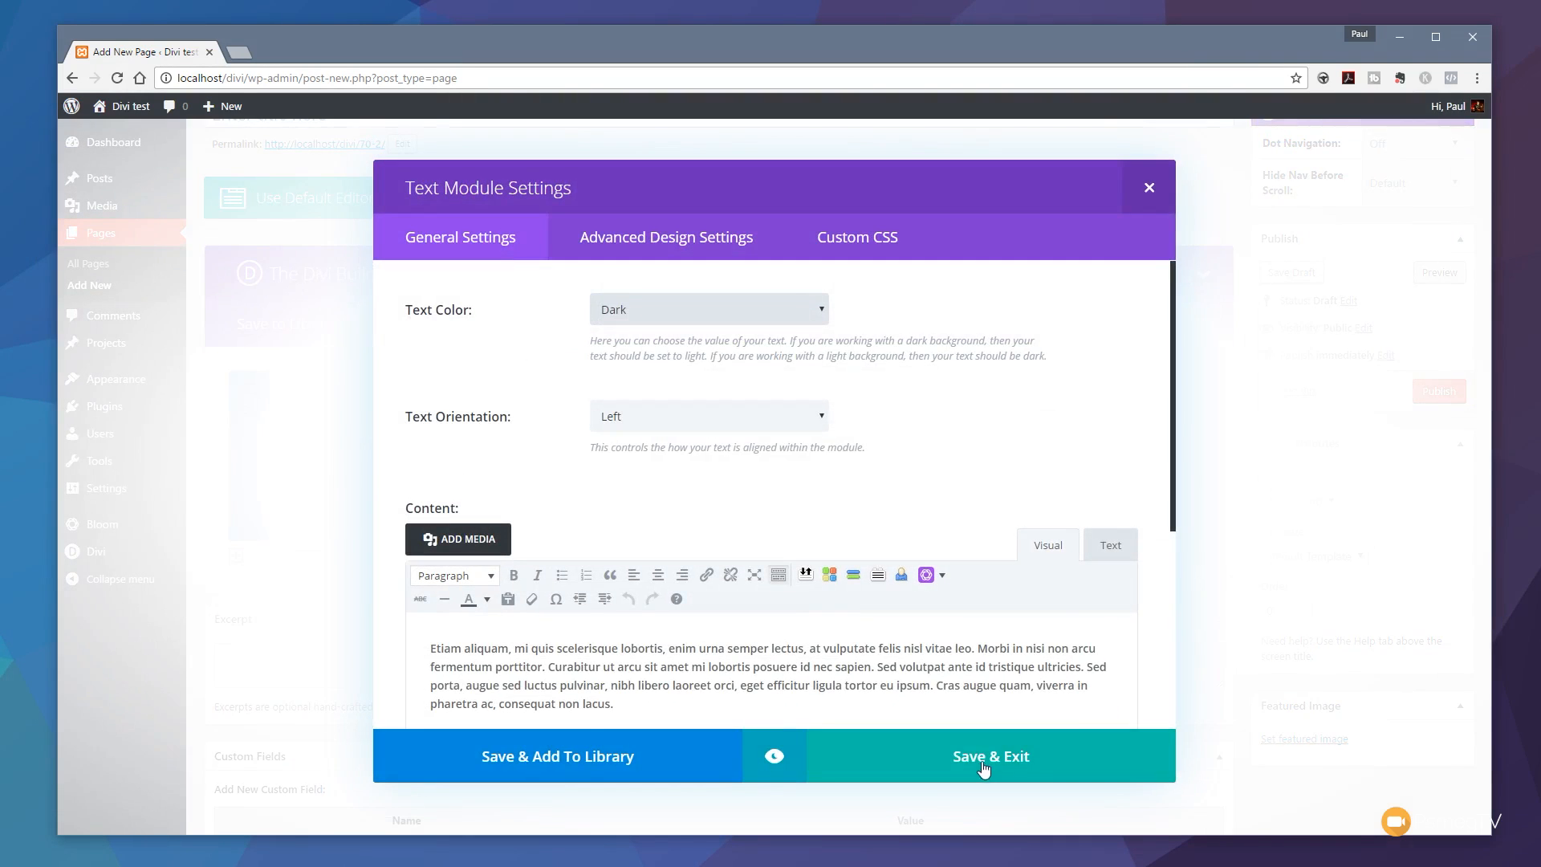
left_click(983, 769)
left_click_drag(441, 461, 994, 436)
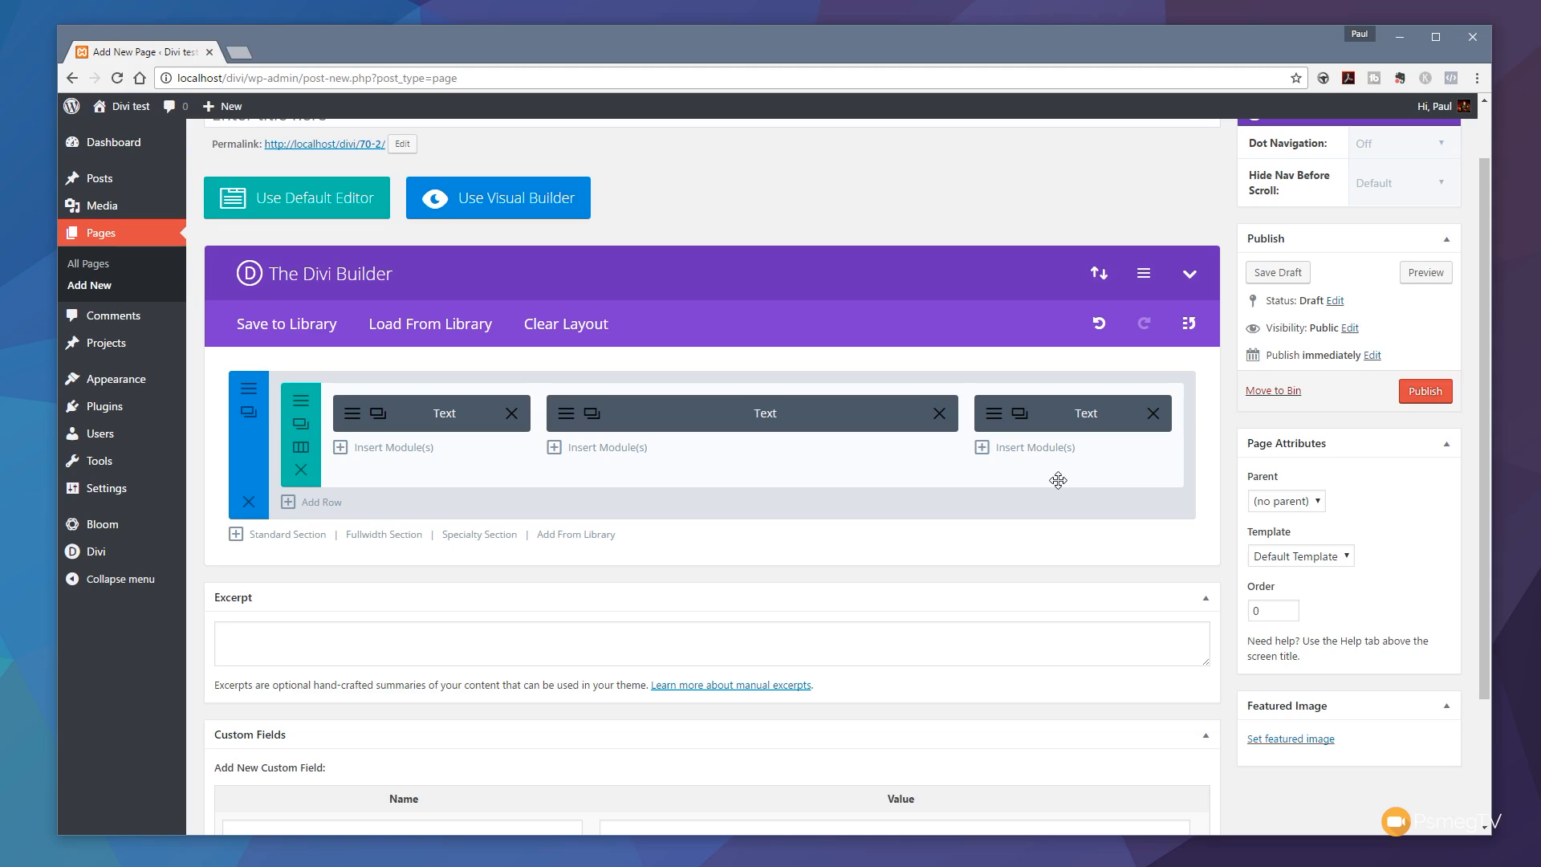
Step: Publish the page, update it with the title "Divi Test", and preview it before returning to the page editor
left_click(1422, 397)
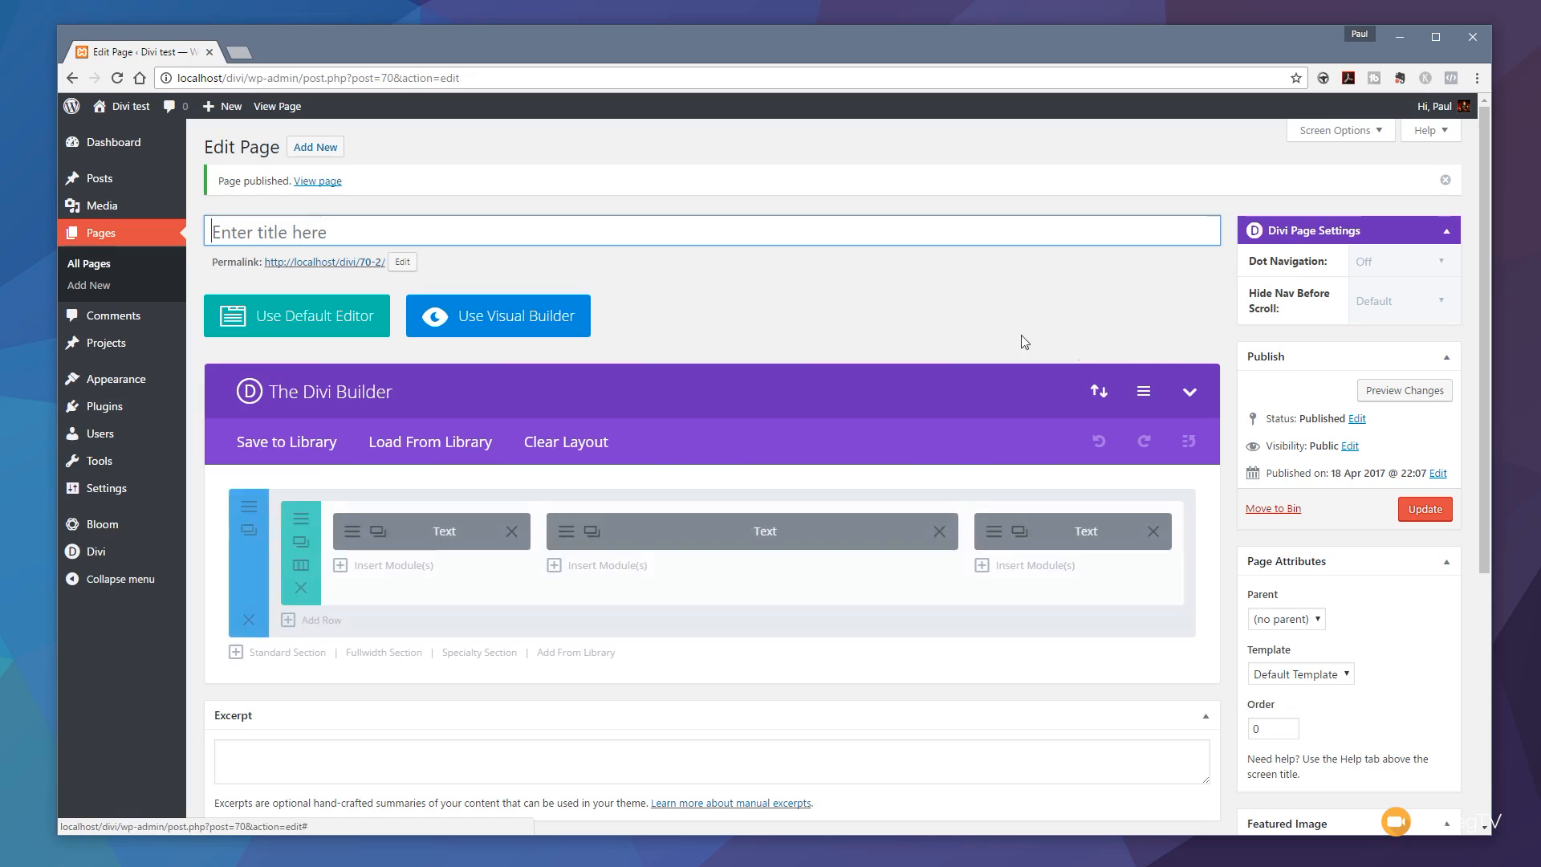
left_click(300, 229)
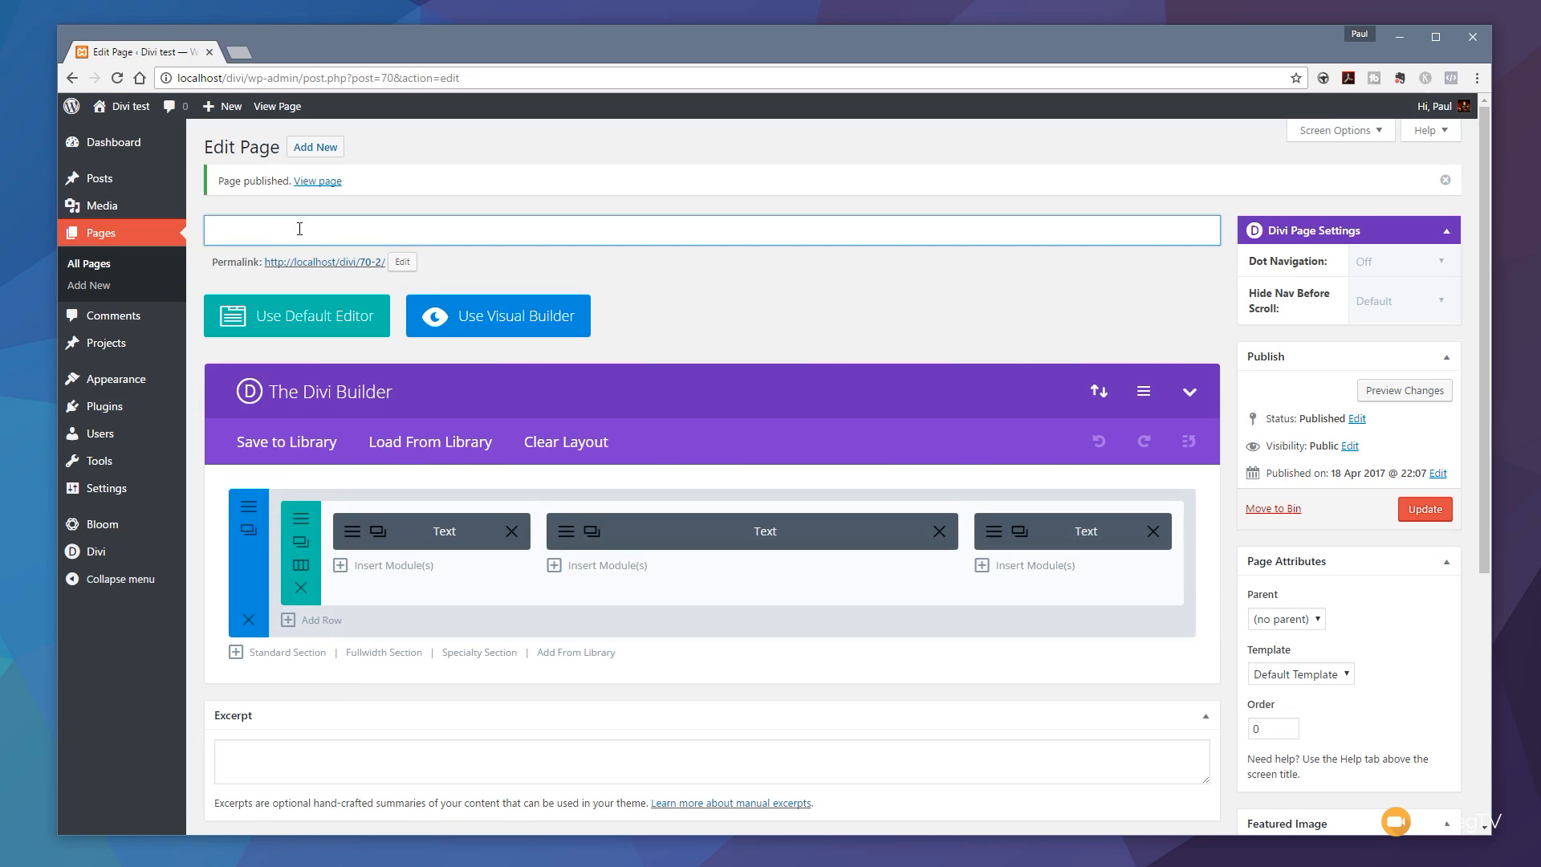
type("Divi Test")
left_click(1402, 510)
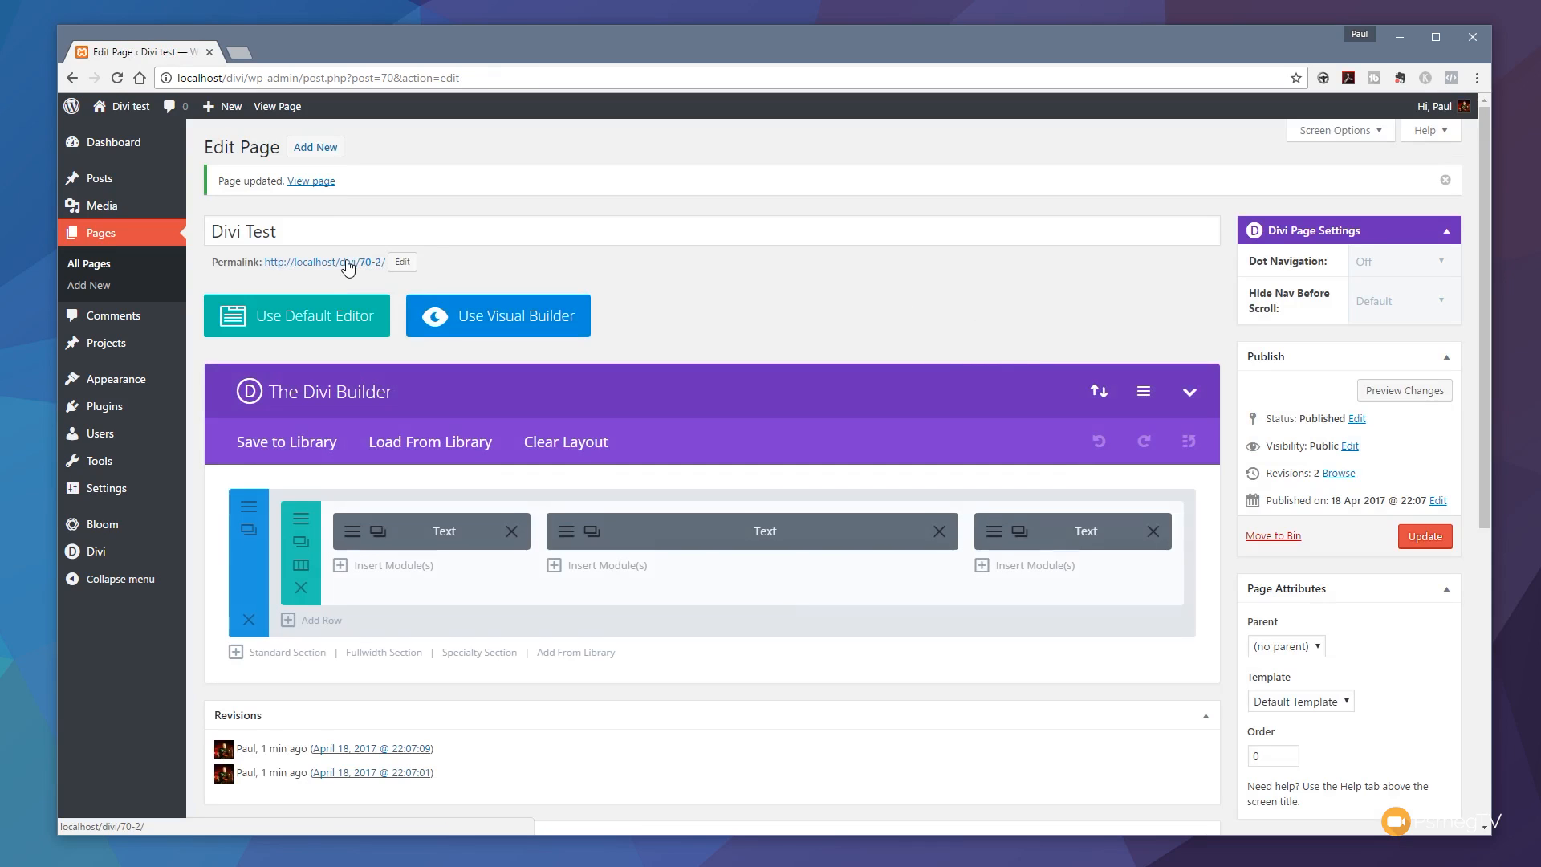
left_click(1383, 393)
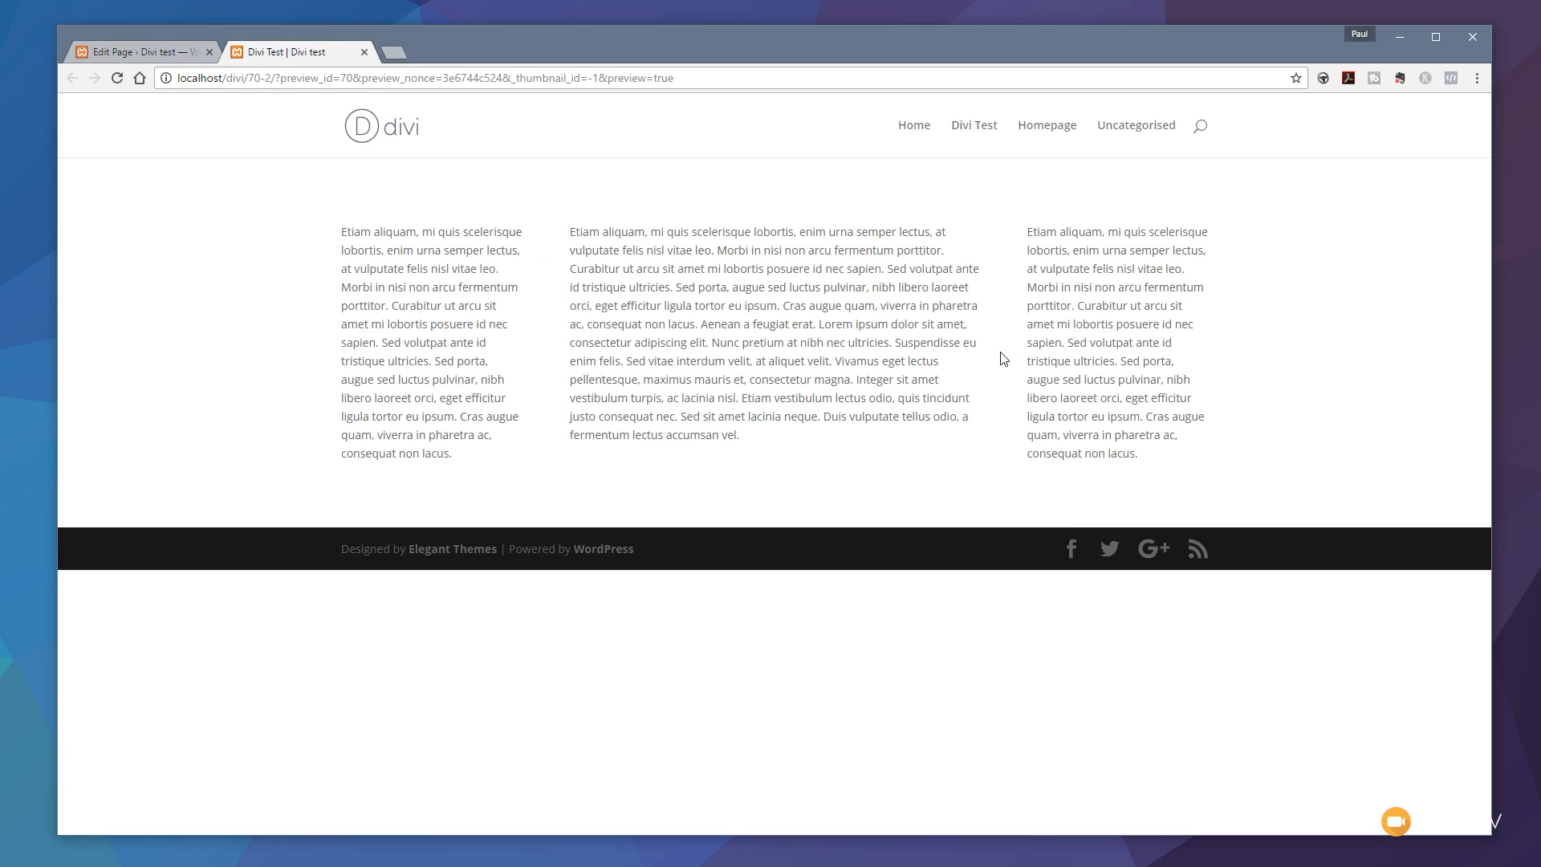
left_click(144, 53)
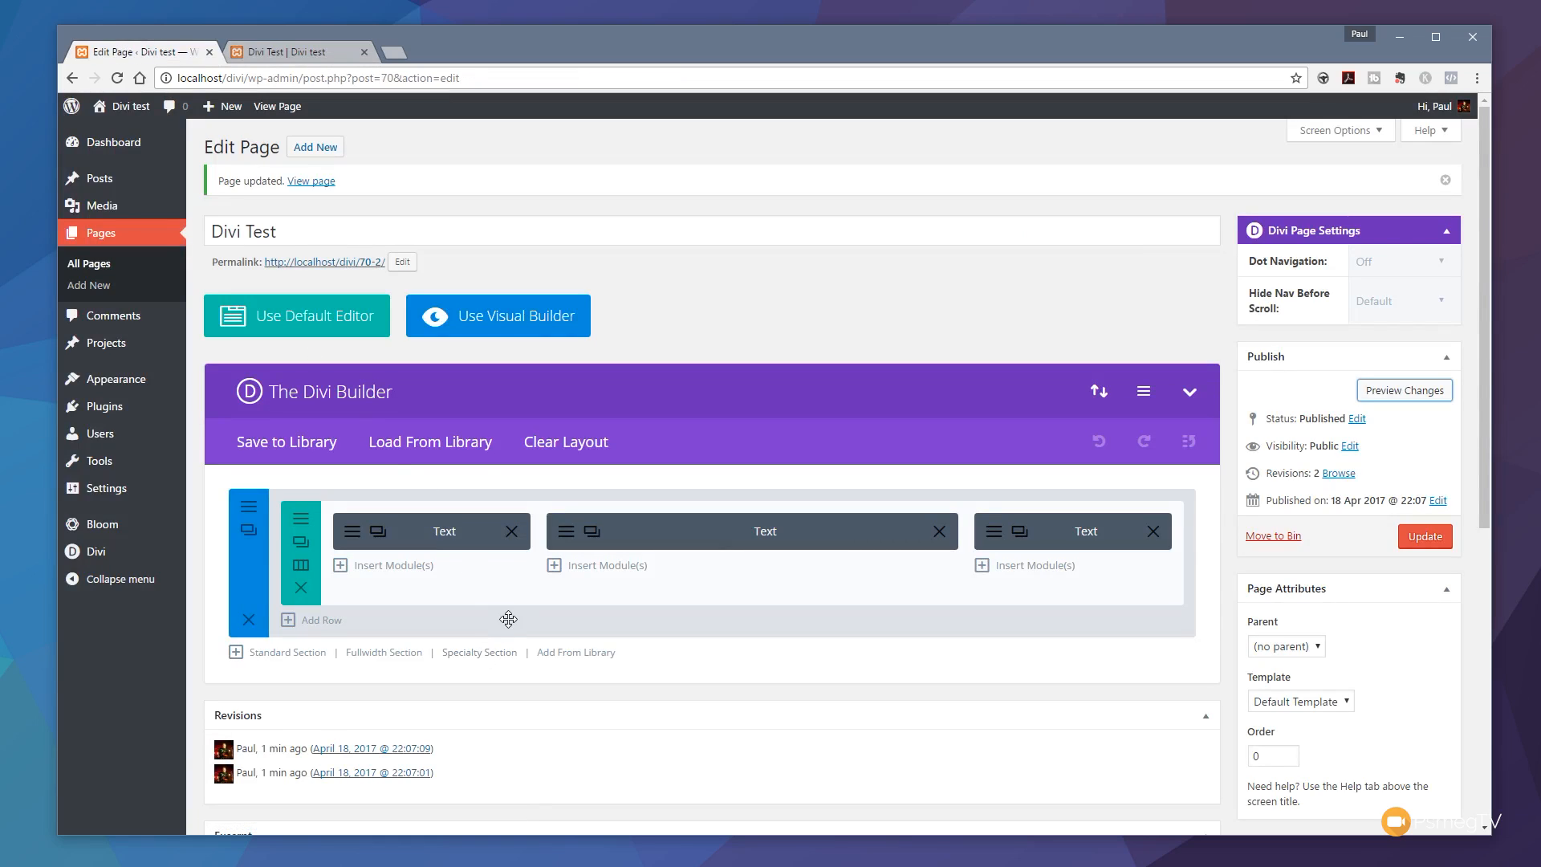
Step: Insert an Image module below the Text module in the first column
left_click(392, 566)
scroll(873, 544, "down", 3)
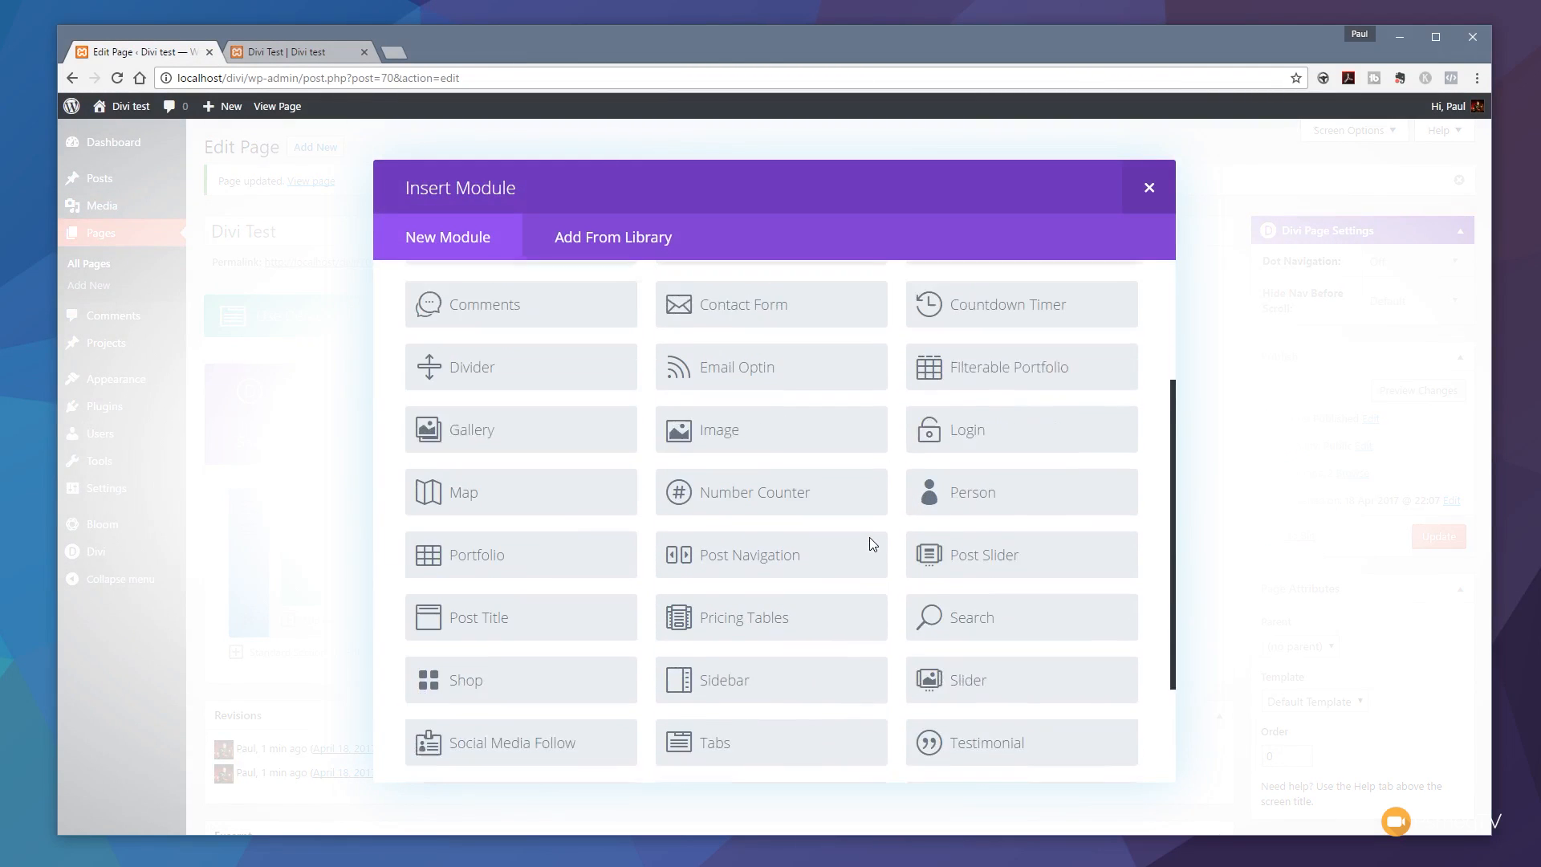
left_click(724, 515)
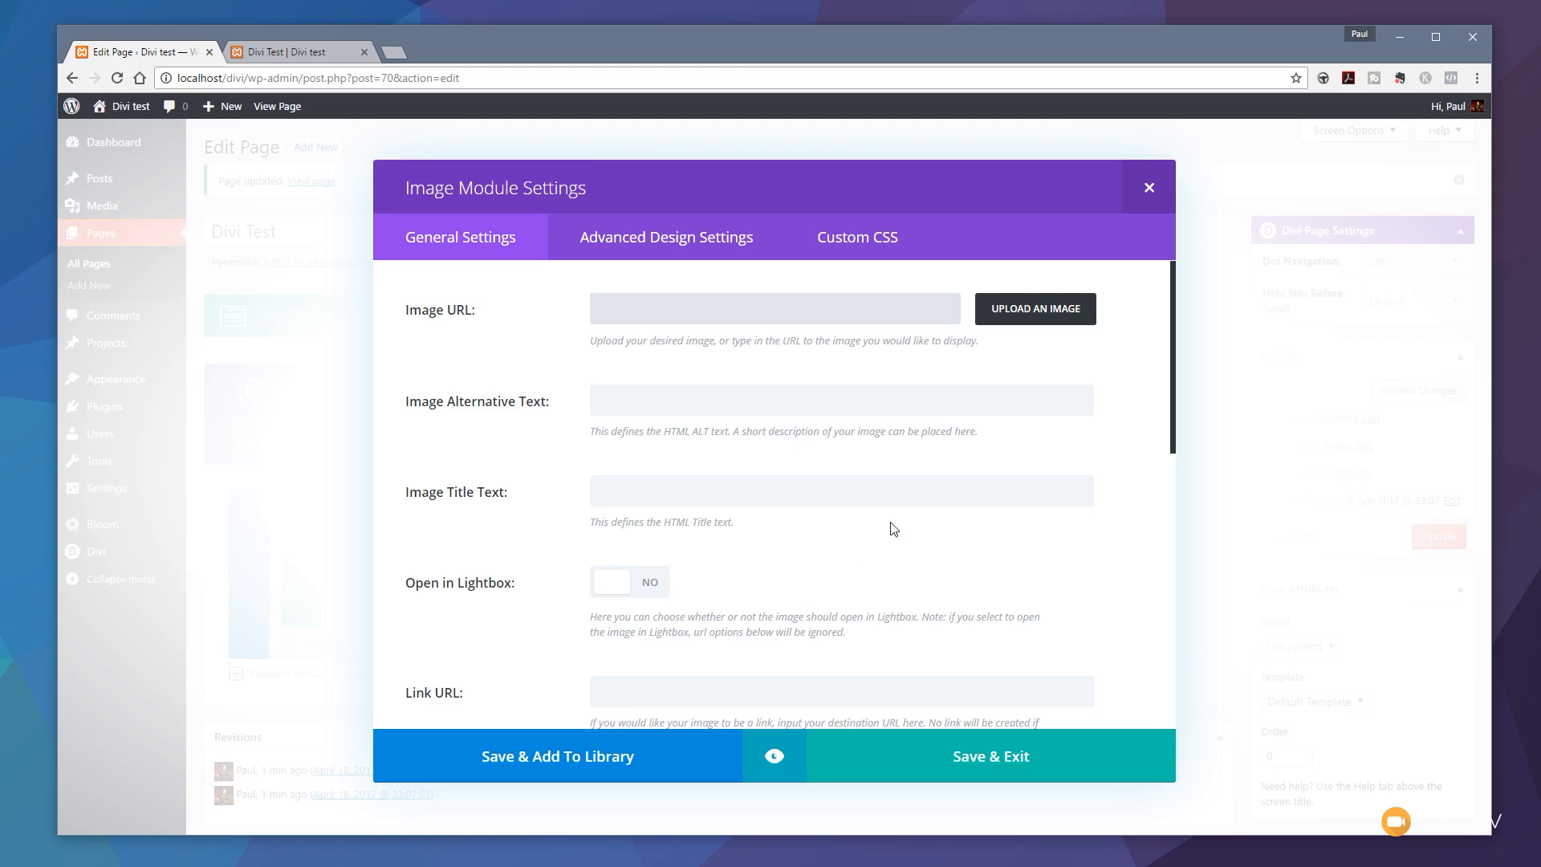
Step: Examine the Image module's general settings, custom CSS fields and advanced design settings
scroll(959, 397, "down", 2)
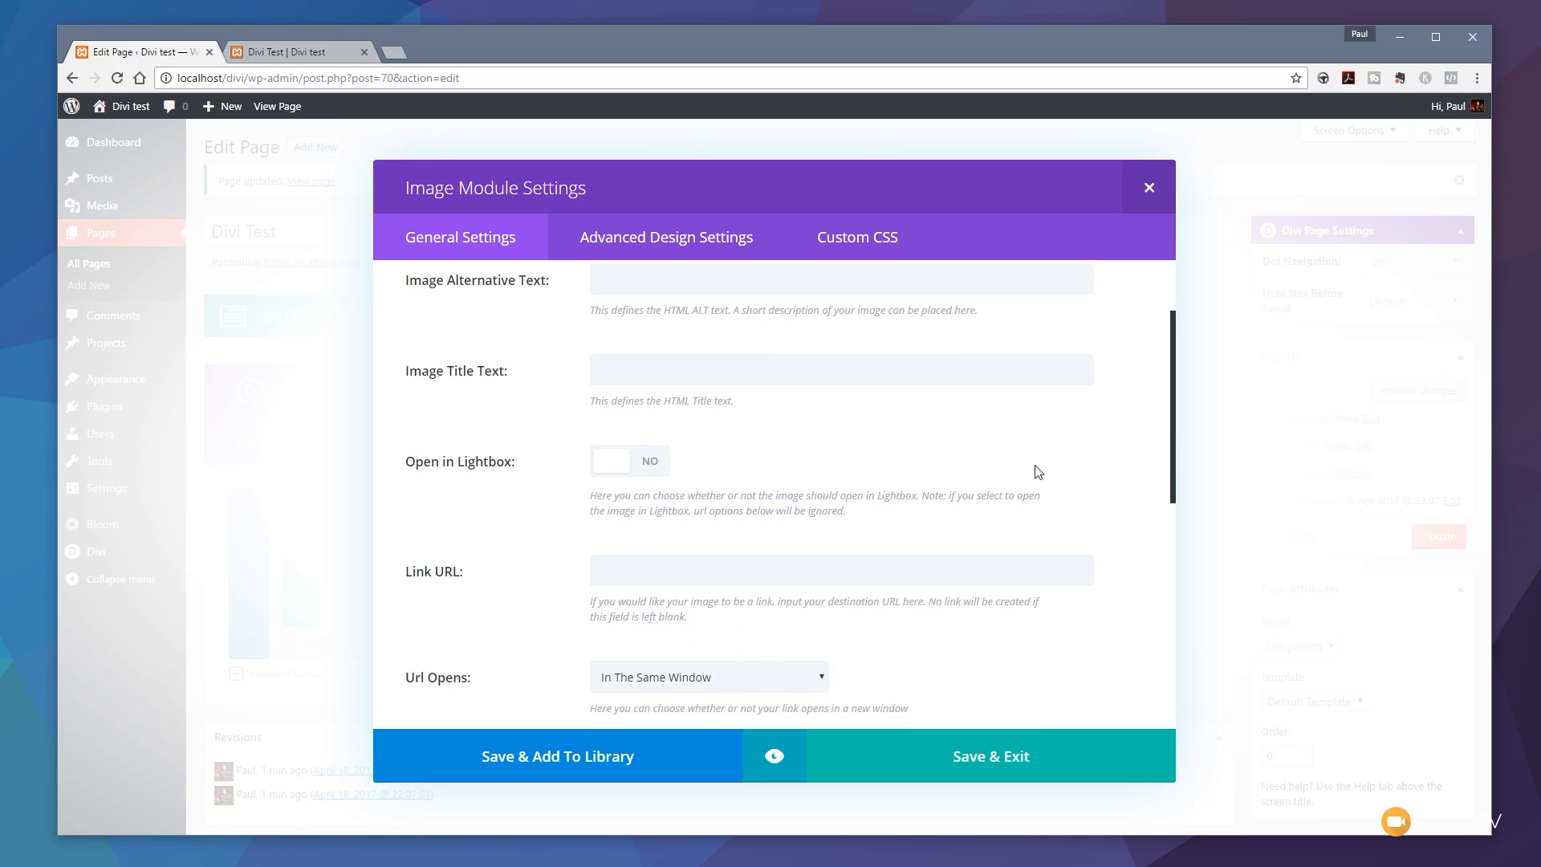
left_click(873, 240)
scroll(870, 469, "down", 4)
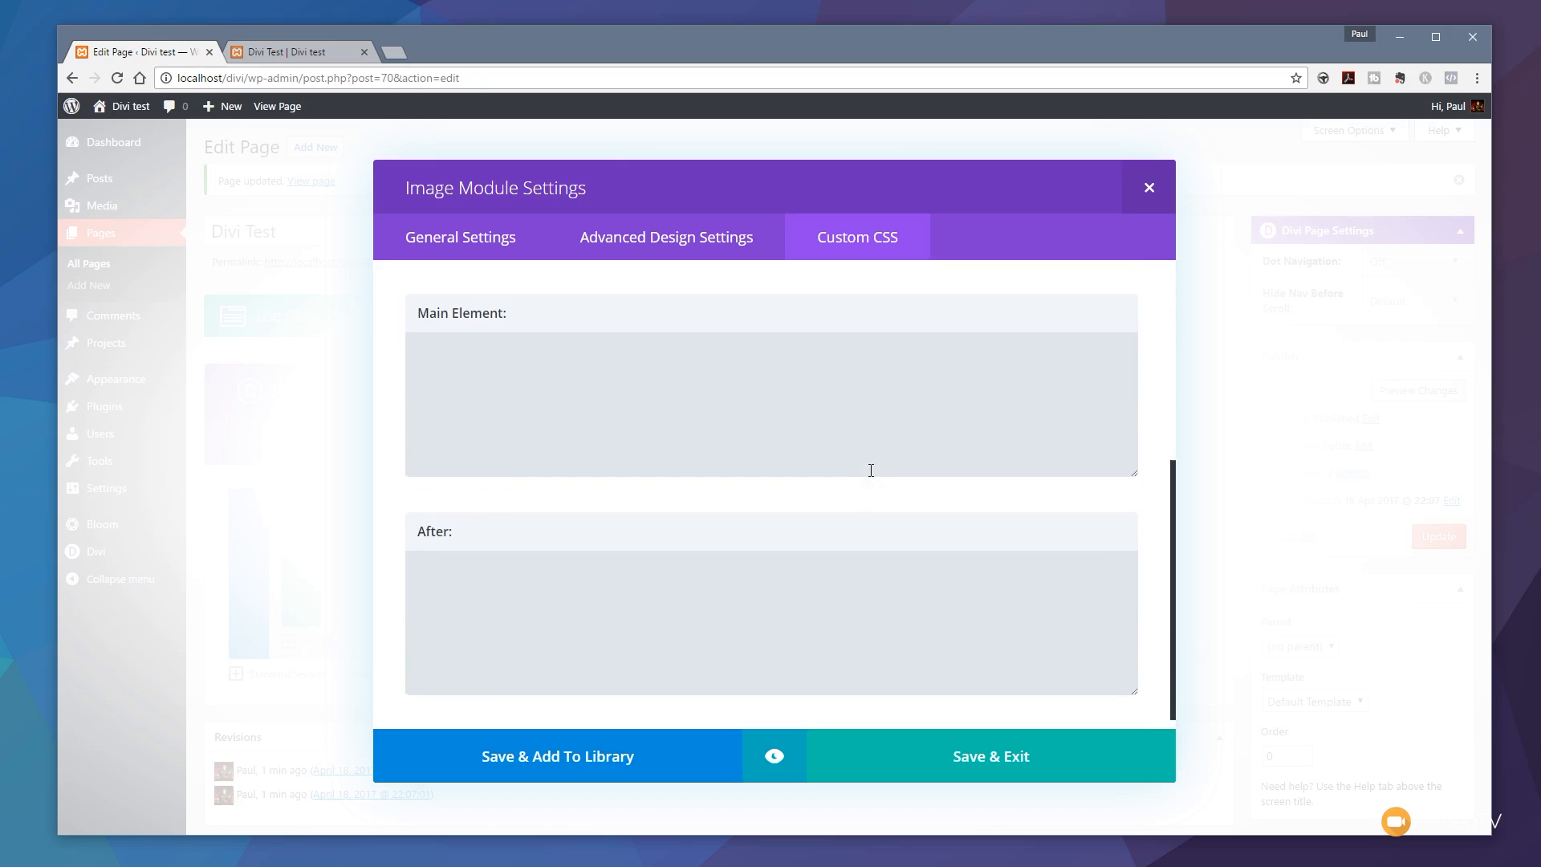
left_click(555, 244)
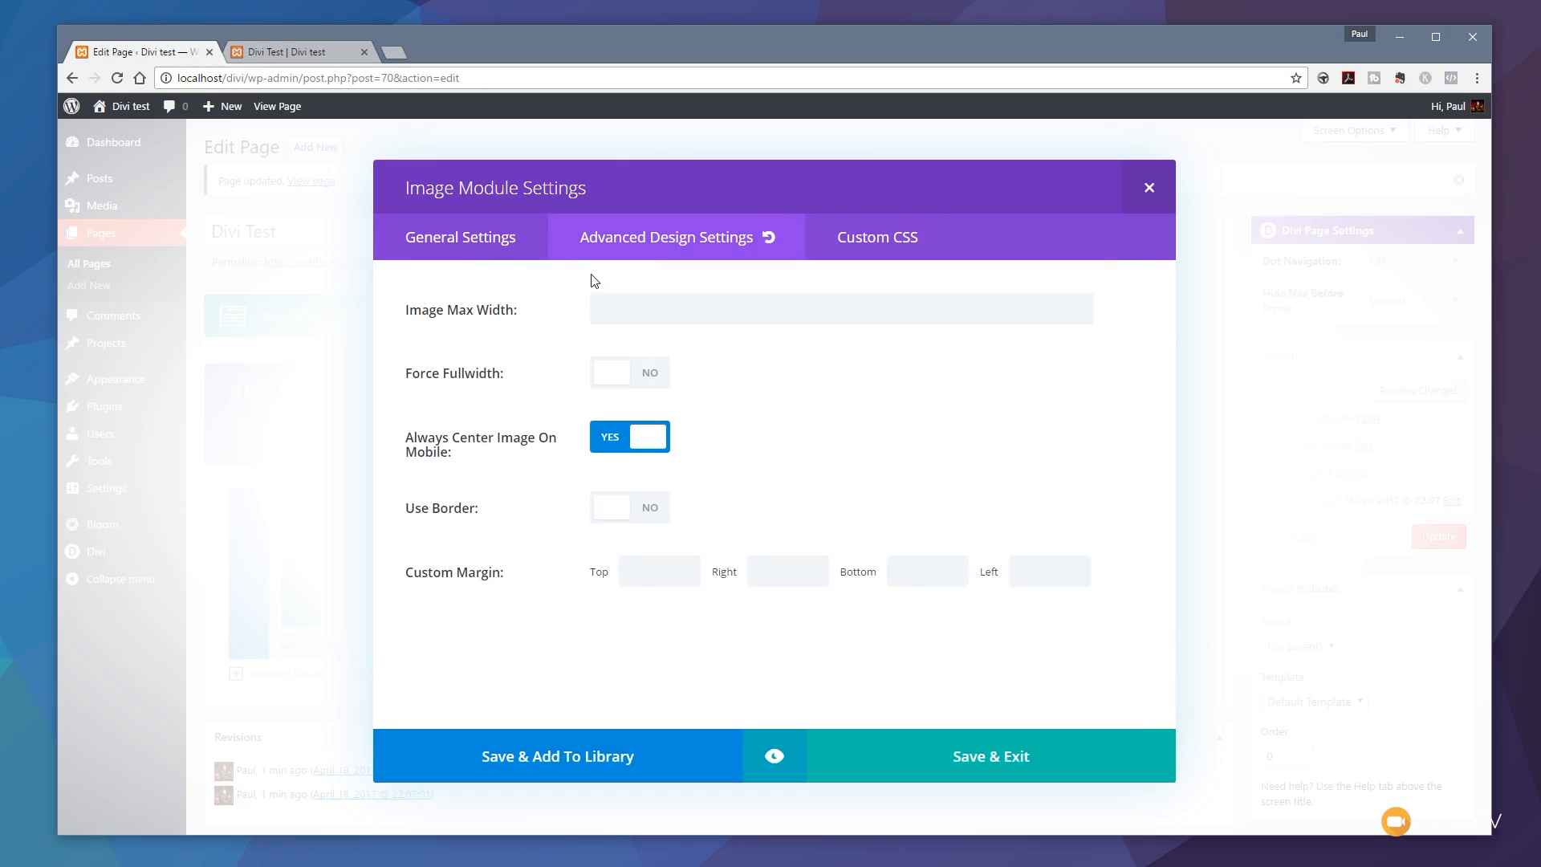
left_click(463, 243)
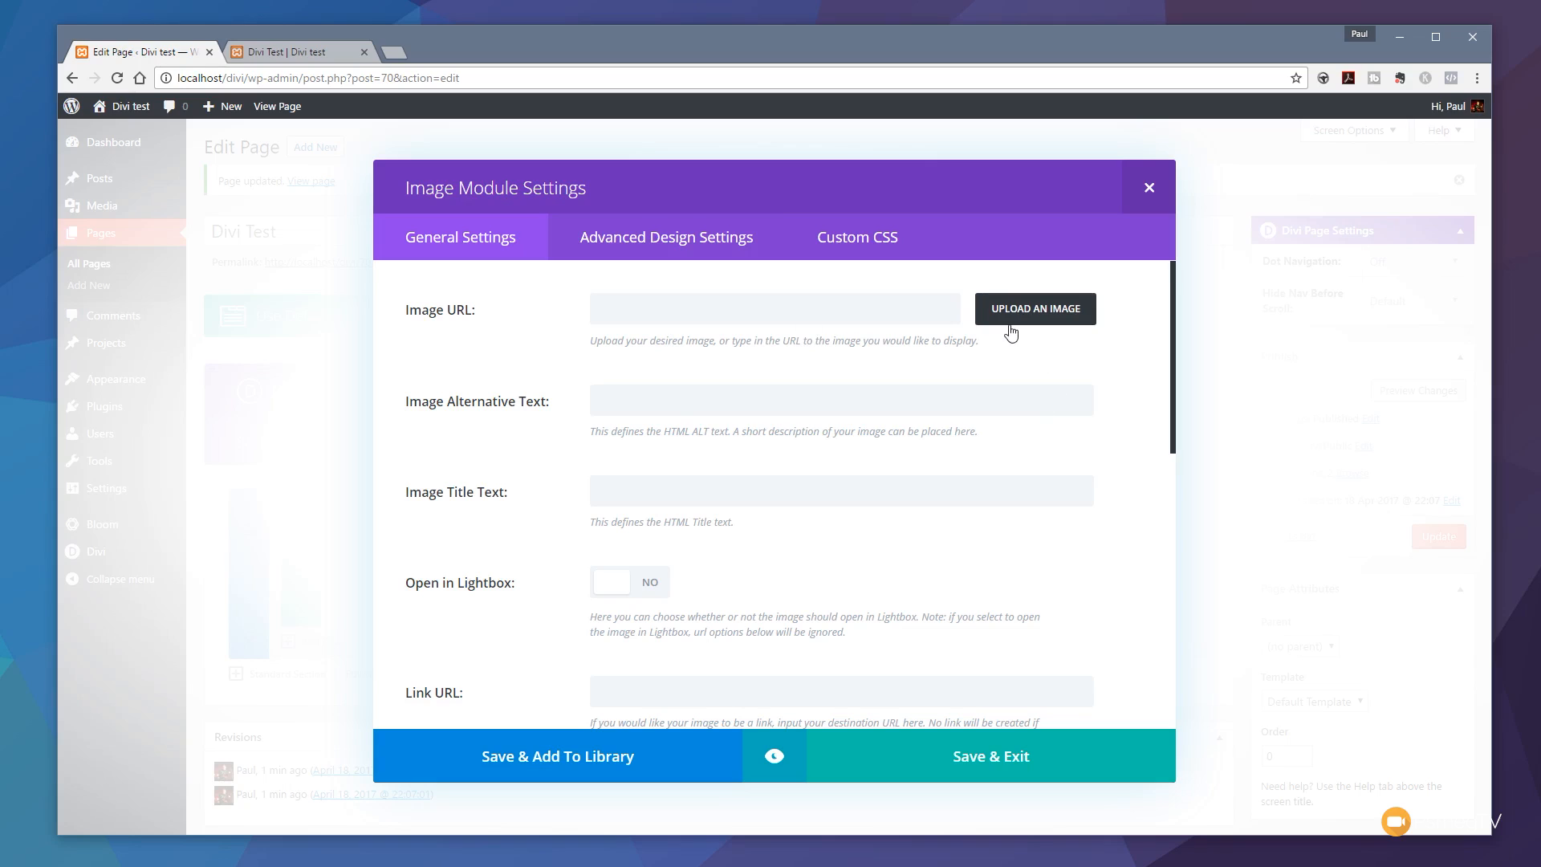
Step: Upload the photos girl-691712.jpg and girl-691790.jpg to the media library and set girl-691790.jpg as the module's image
left_click(1001, 315)
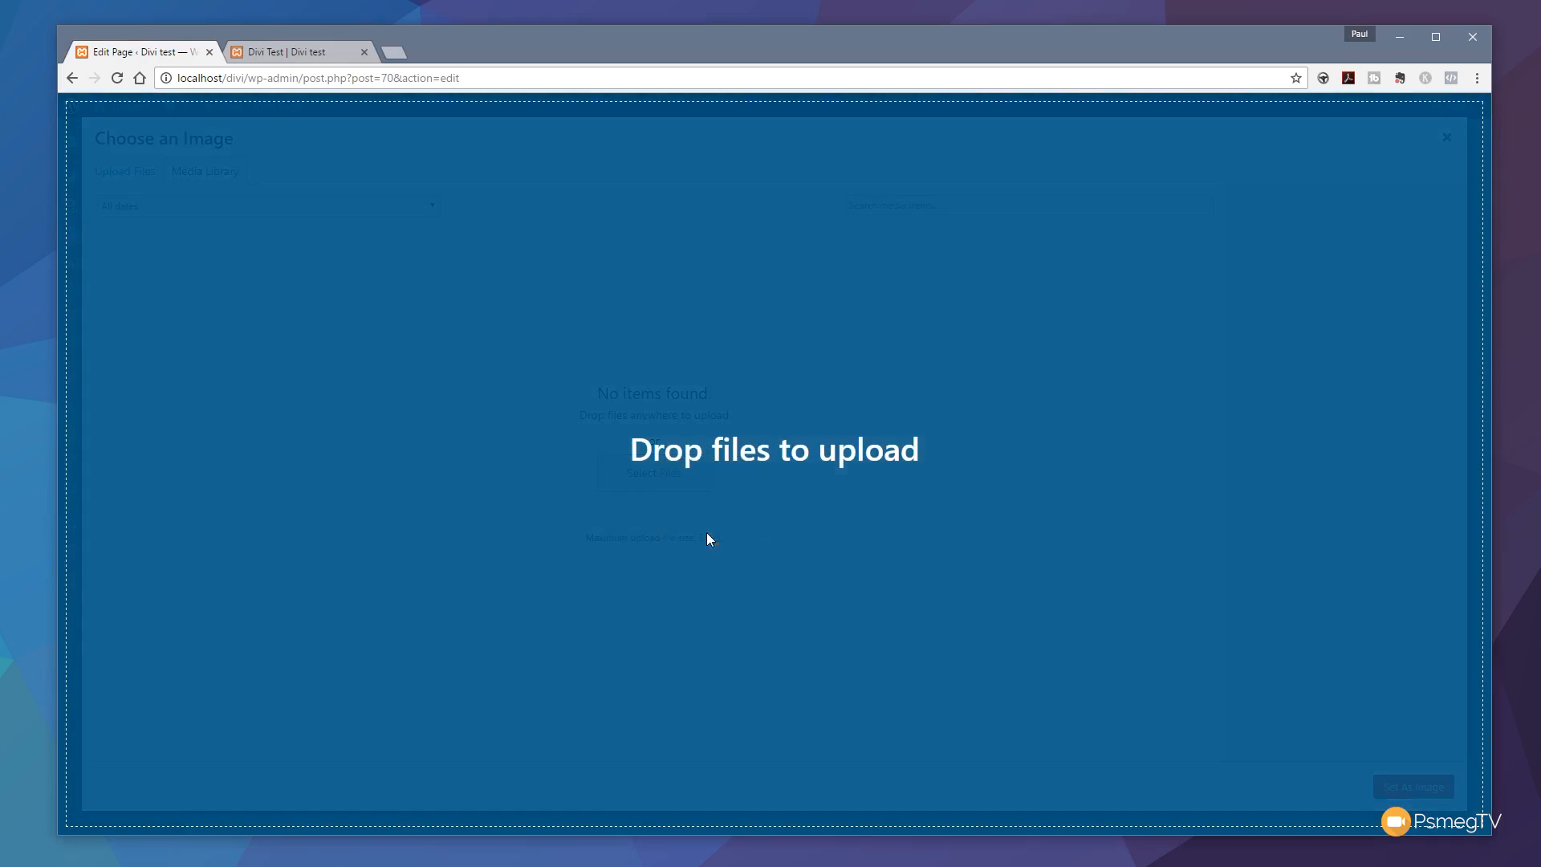
left_click_drag(706, 532, 706, 532)
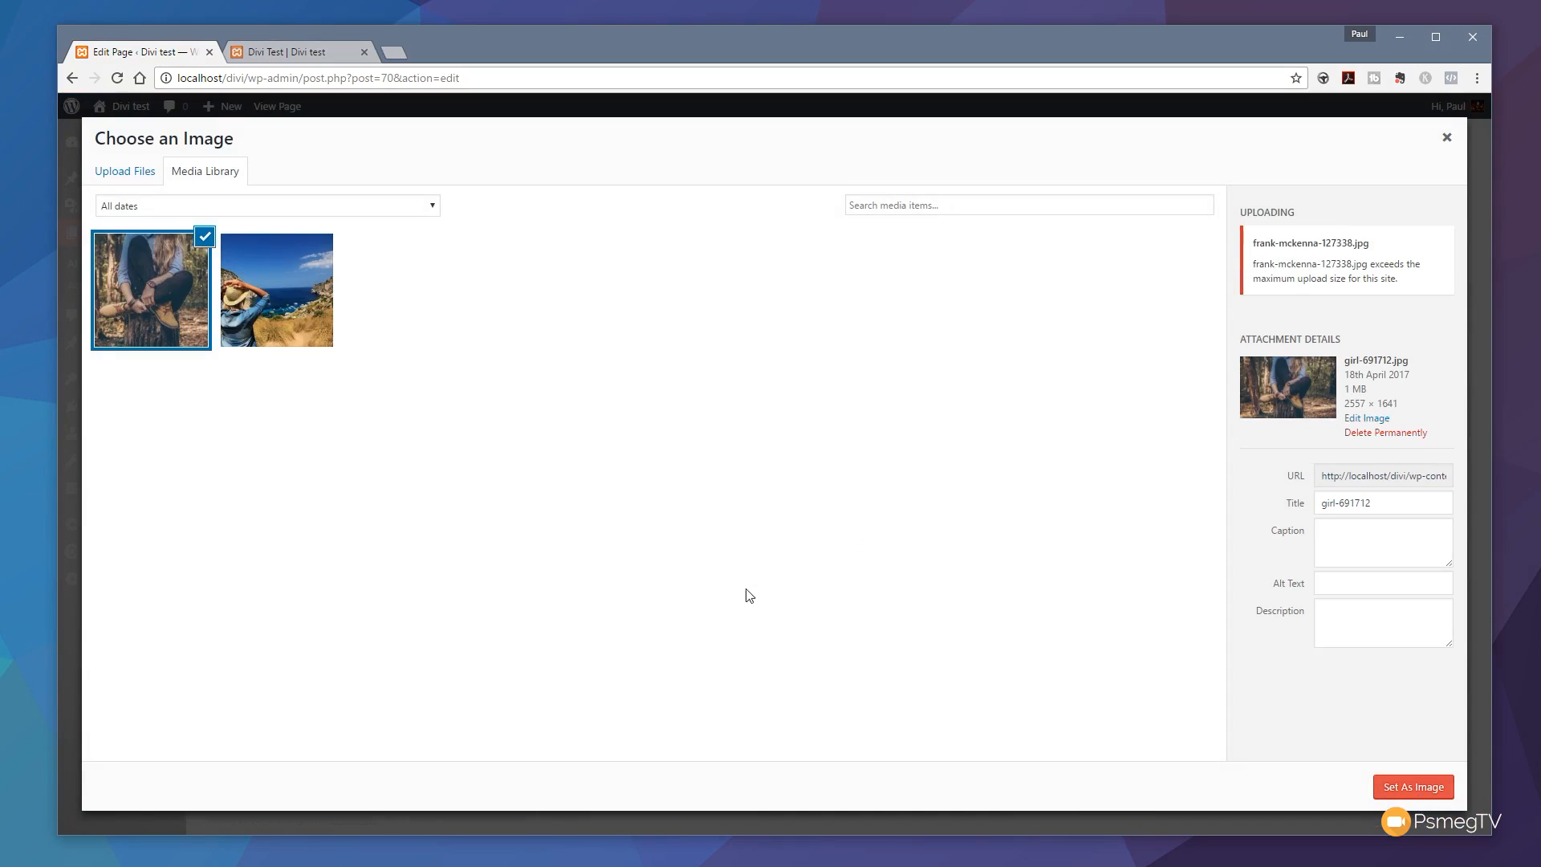
left_click(299, 325)
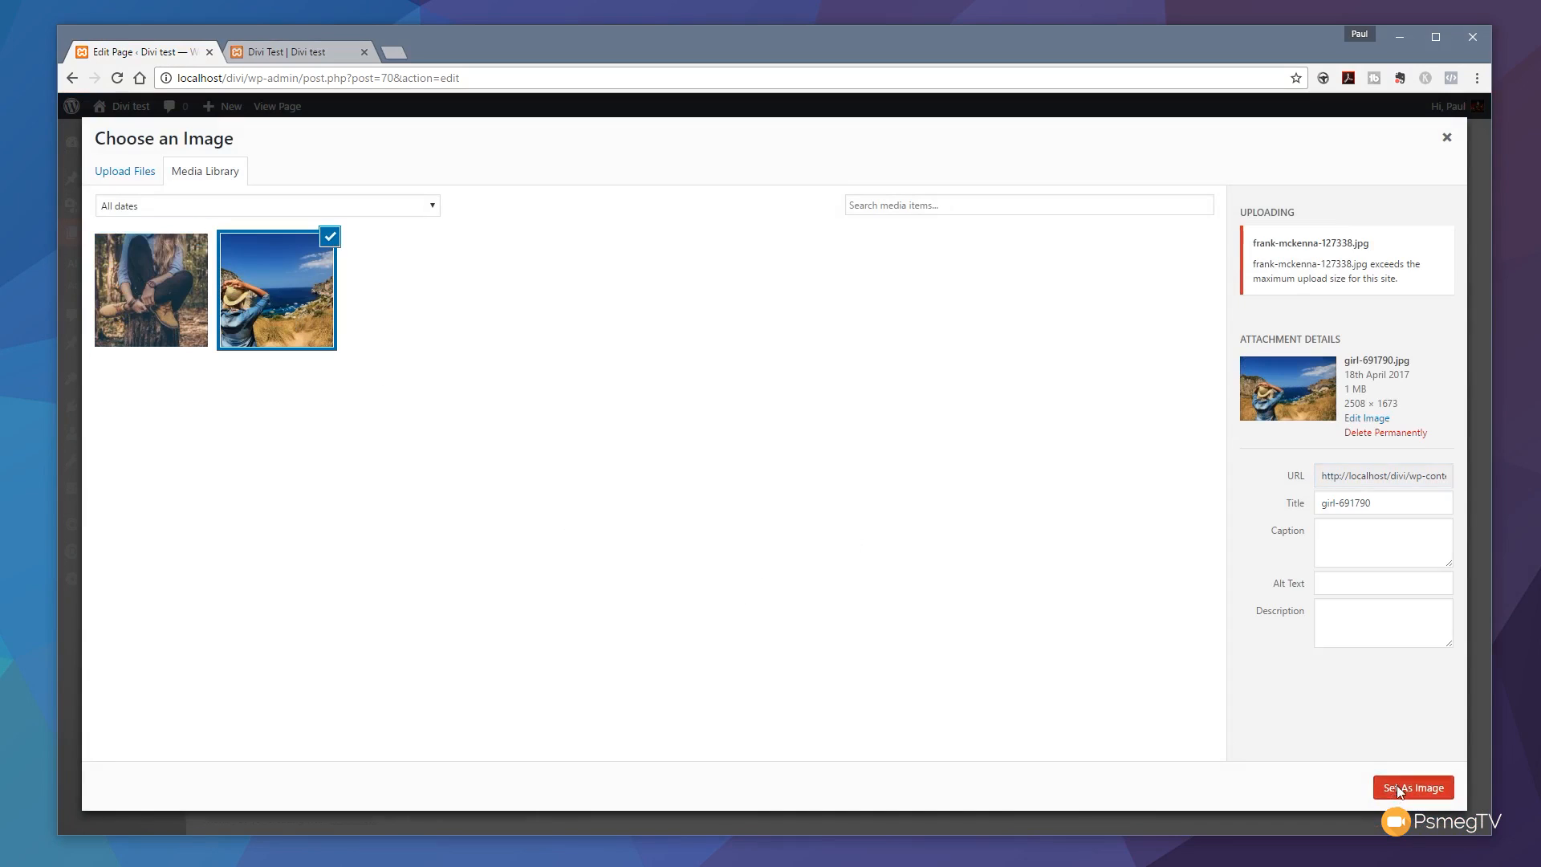
left_click(1412, 786)
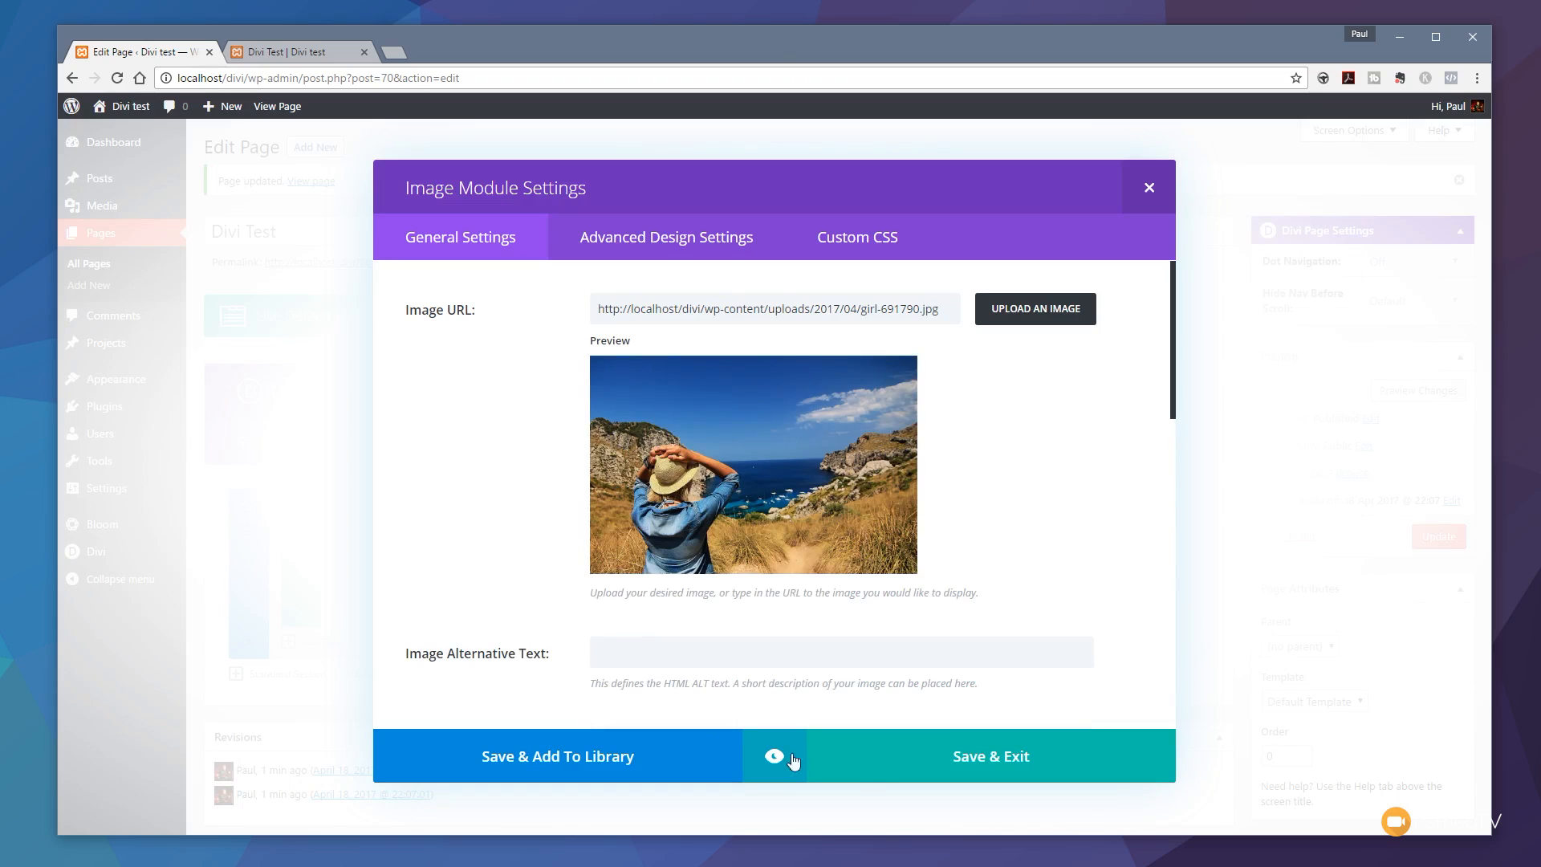
Step: Set the Image module's alternative text to "Summer at the beach"
left_click(635, 653)
type("Summ")
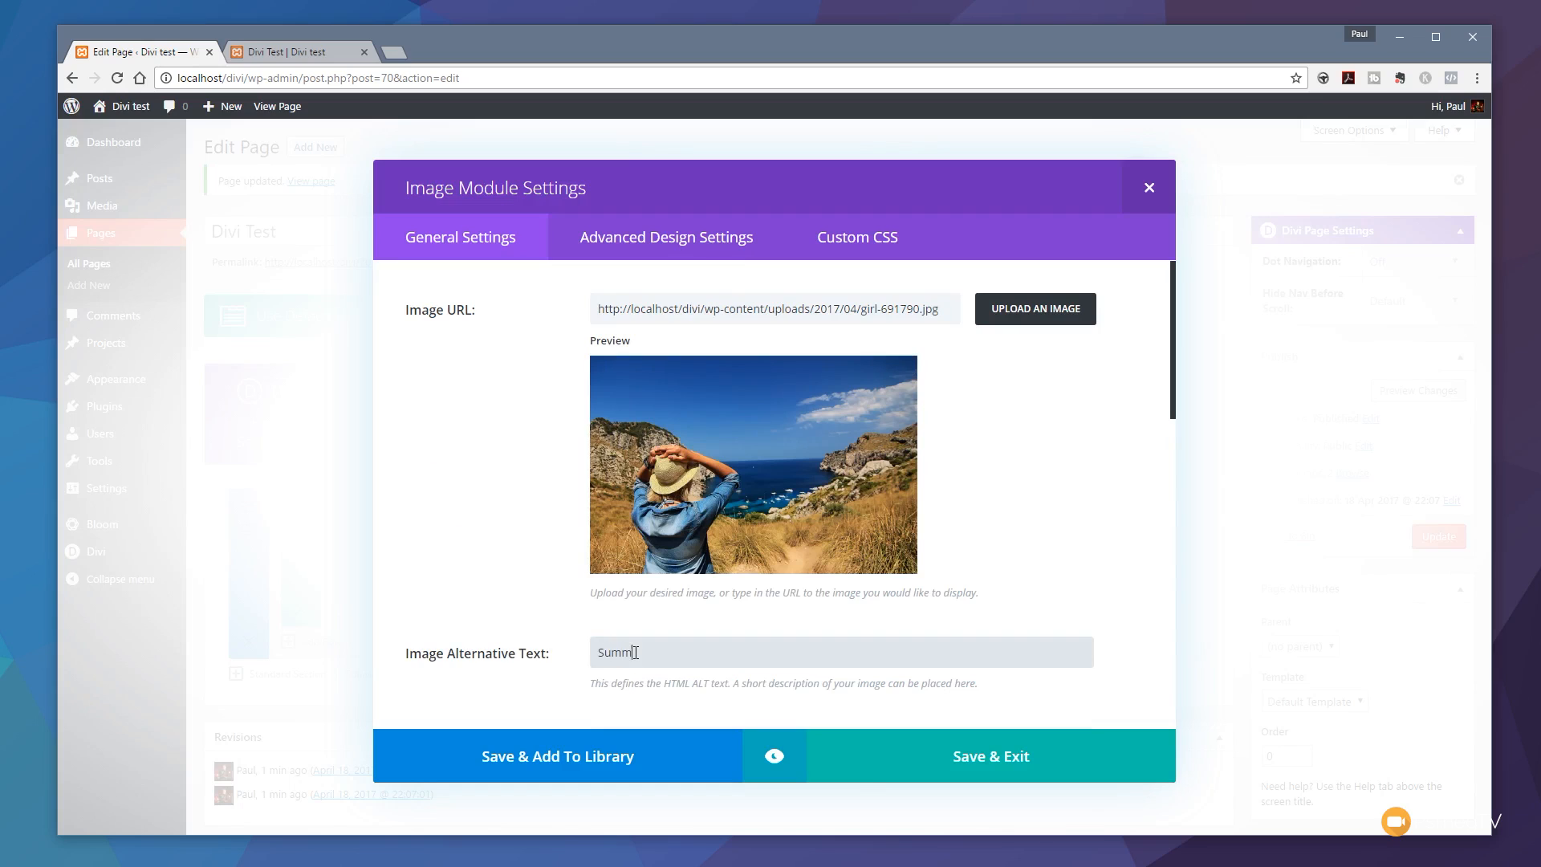
type("er at the beach")
scroll(929, 615, "down", 5)
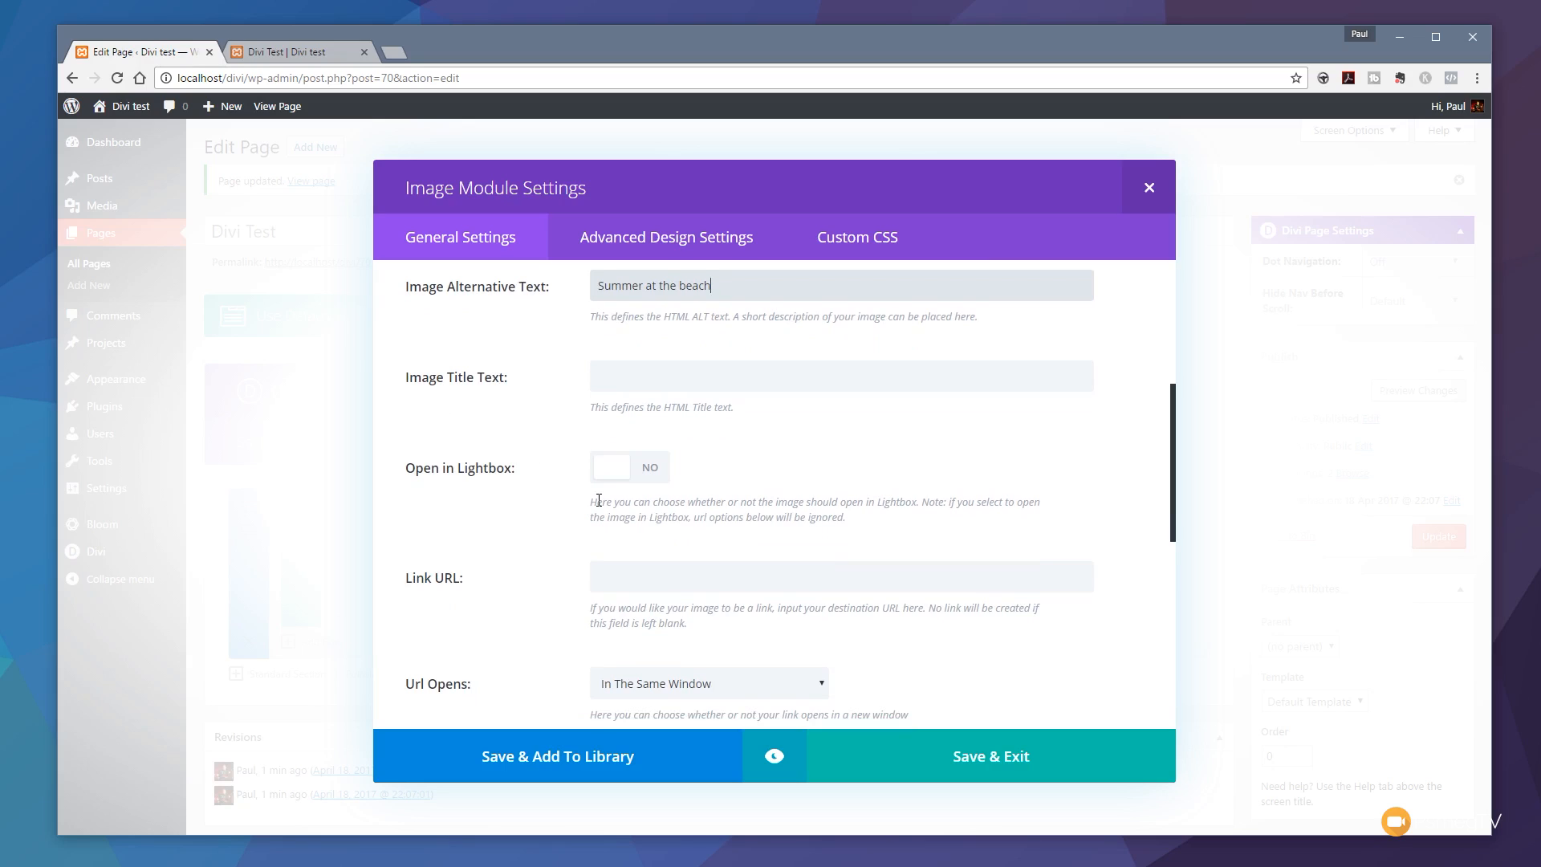
Step: Enable Open in Lightbox for the image and review the module's remaining general and advanced design settings
left_click(650, 479)
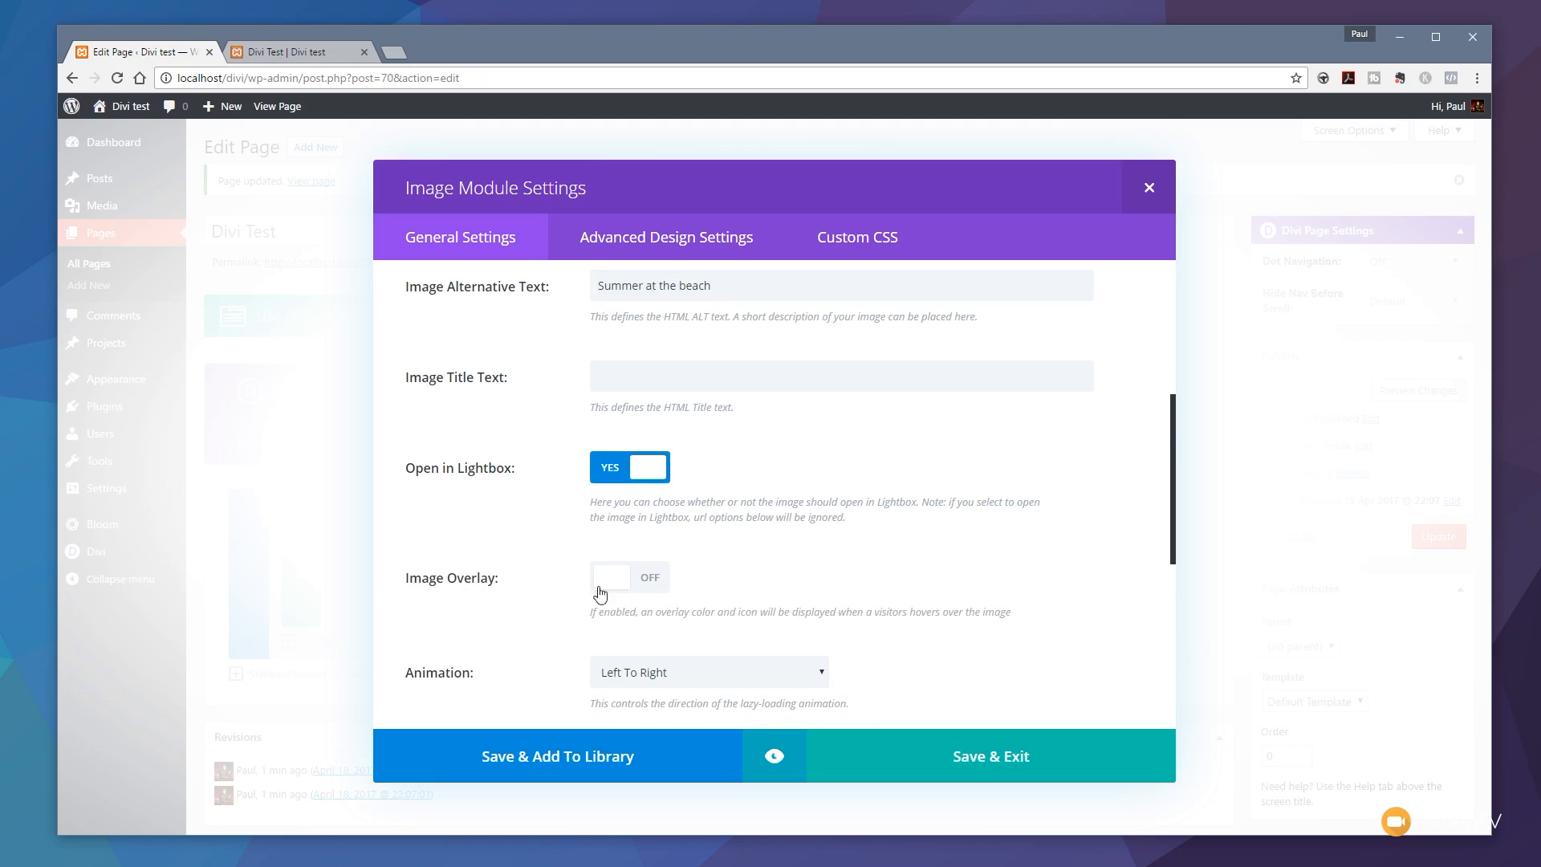
scroll(598, 591, "down", 2)
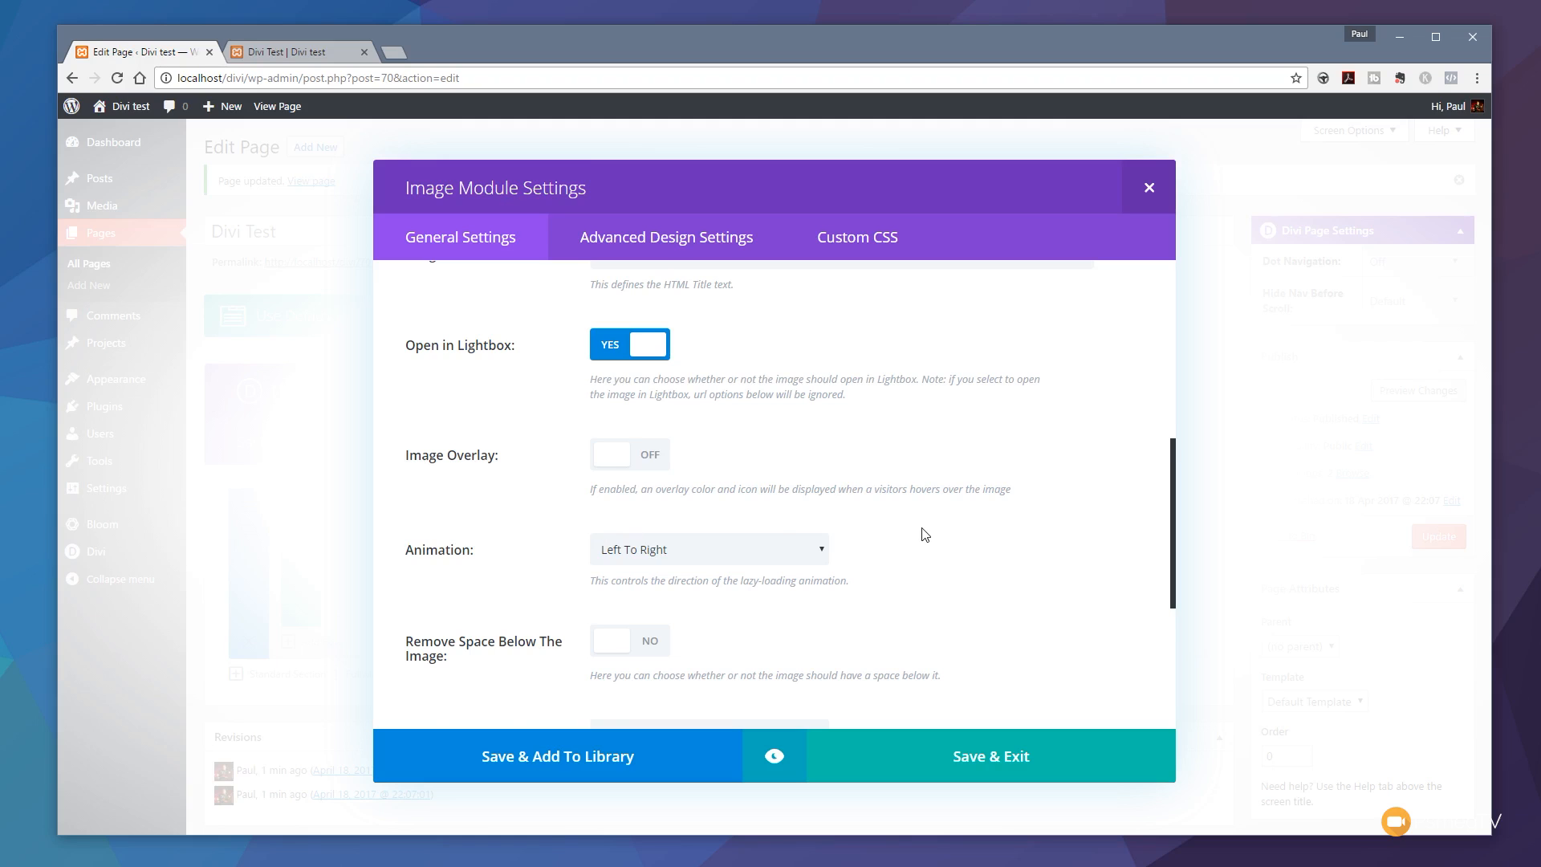
scroll(922, 533, "down", 2)
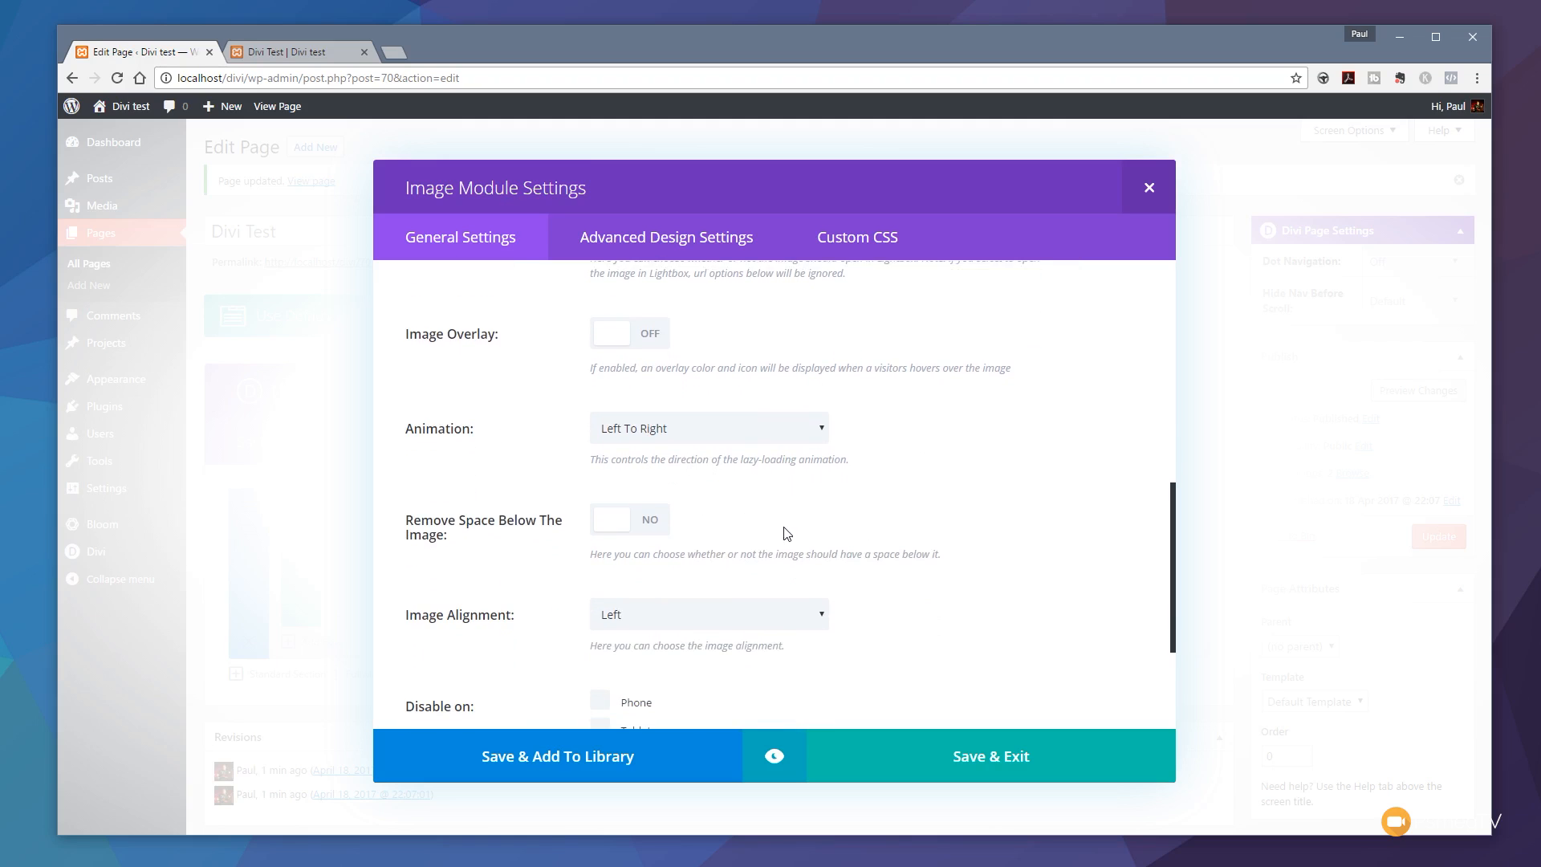
scroll(834, 526, "down", 2)
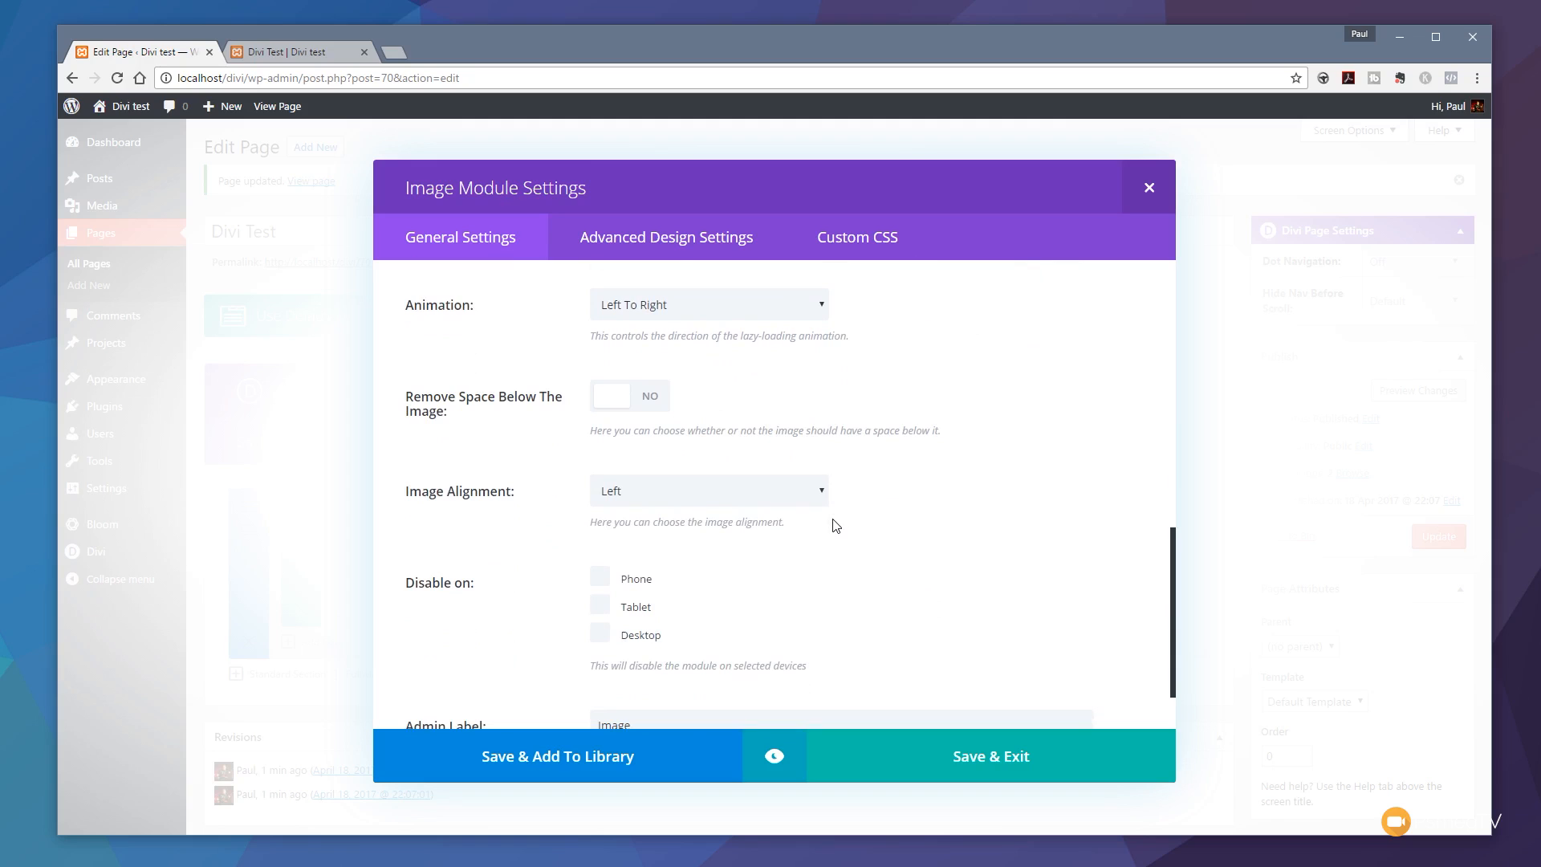
scroll(915, 540, "down", 1)
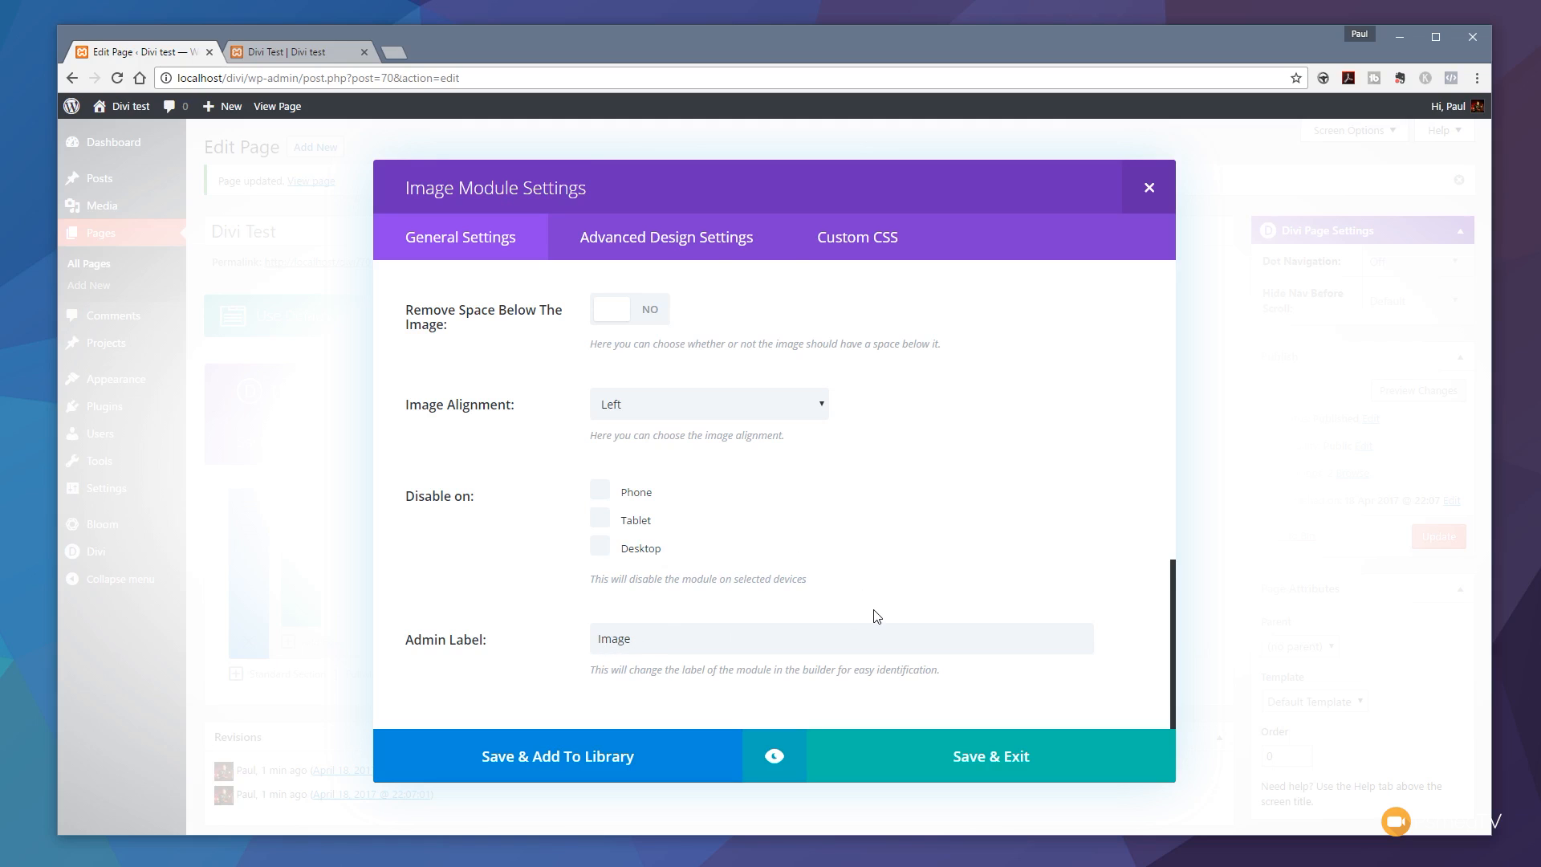
scroll(866, 521, "up", 3)
left_click(711, 237)
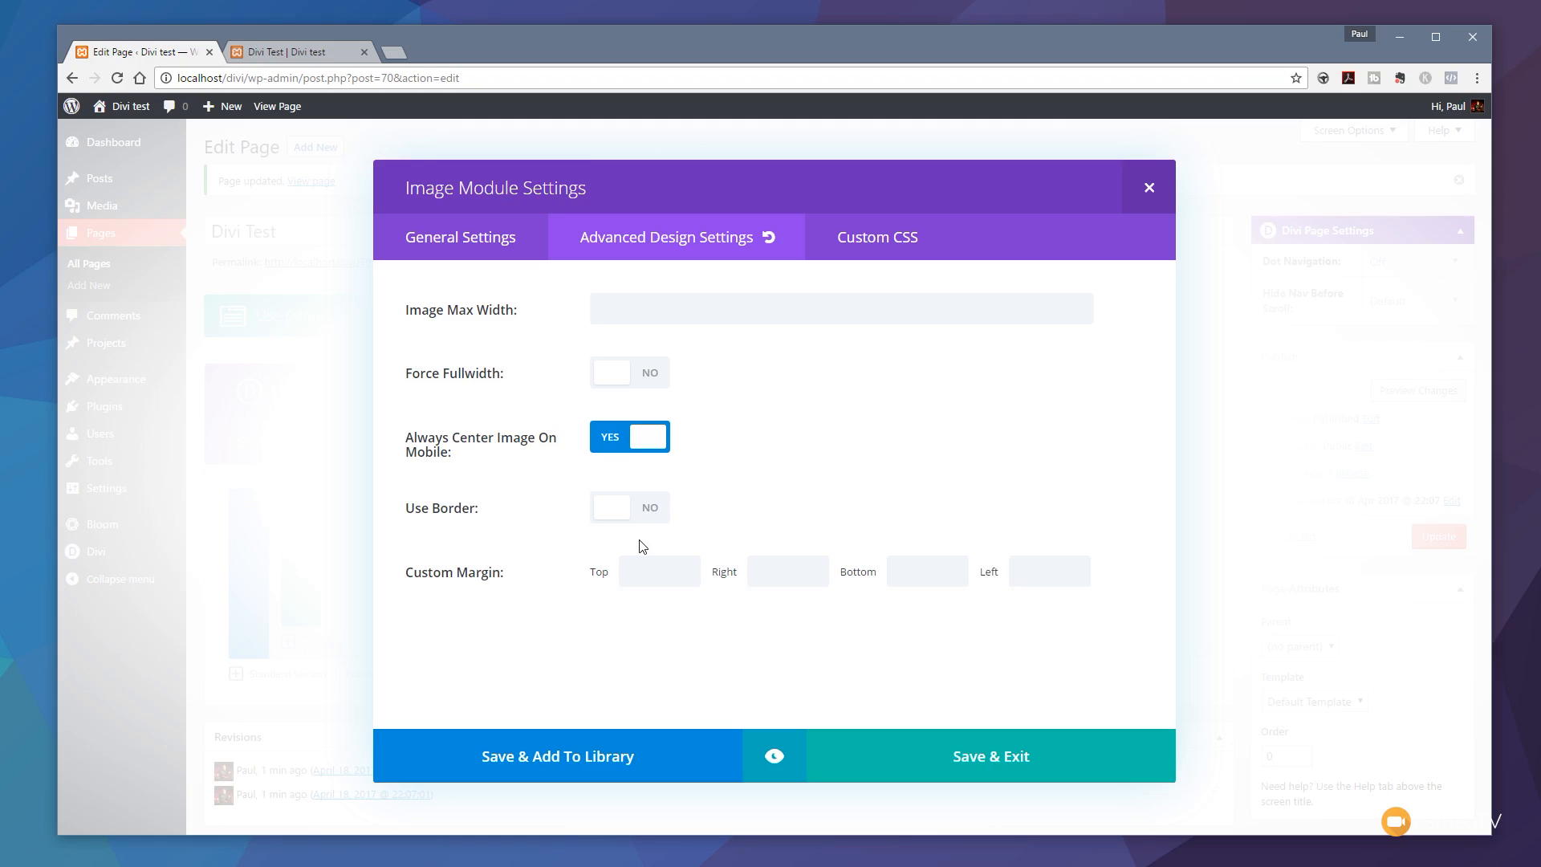
Step: Preview the Image module on the desktop layout and check the image's alternative text
left_click(774, 756)
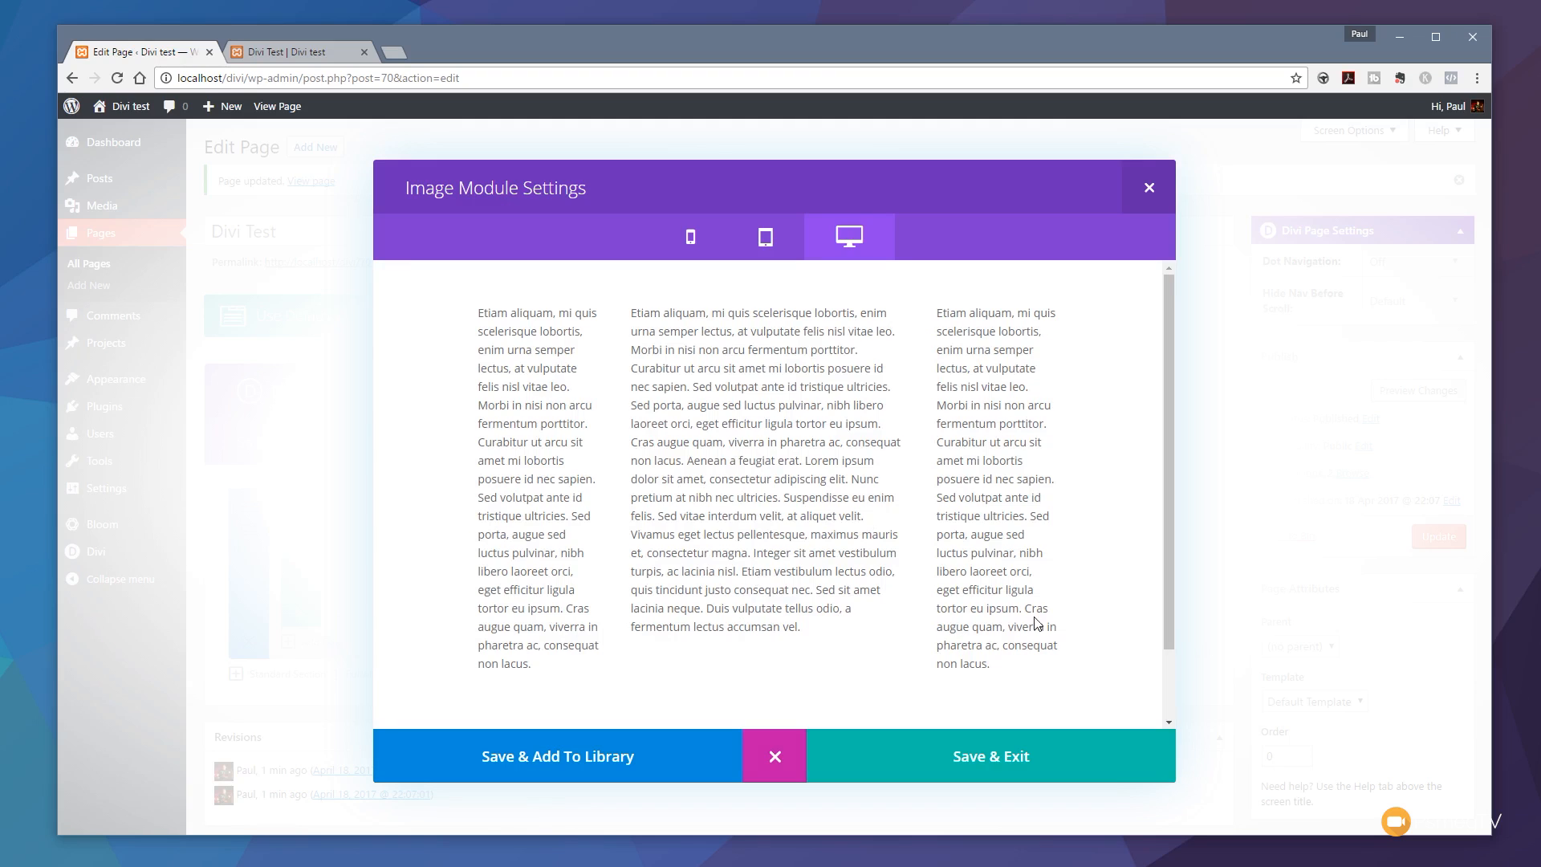
scroll(1047, 613, "down", 1)
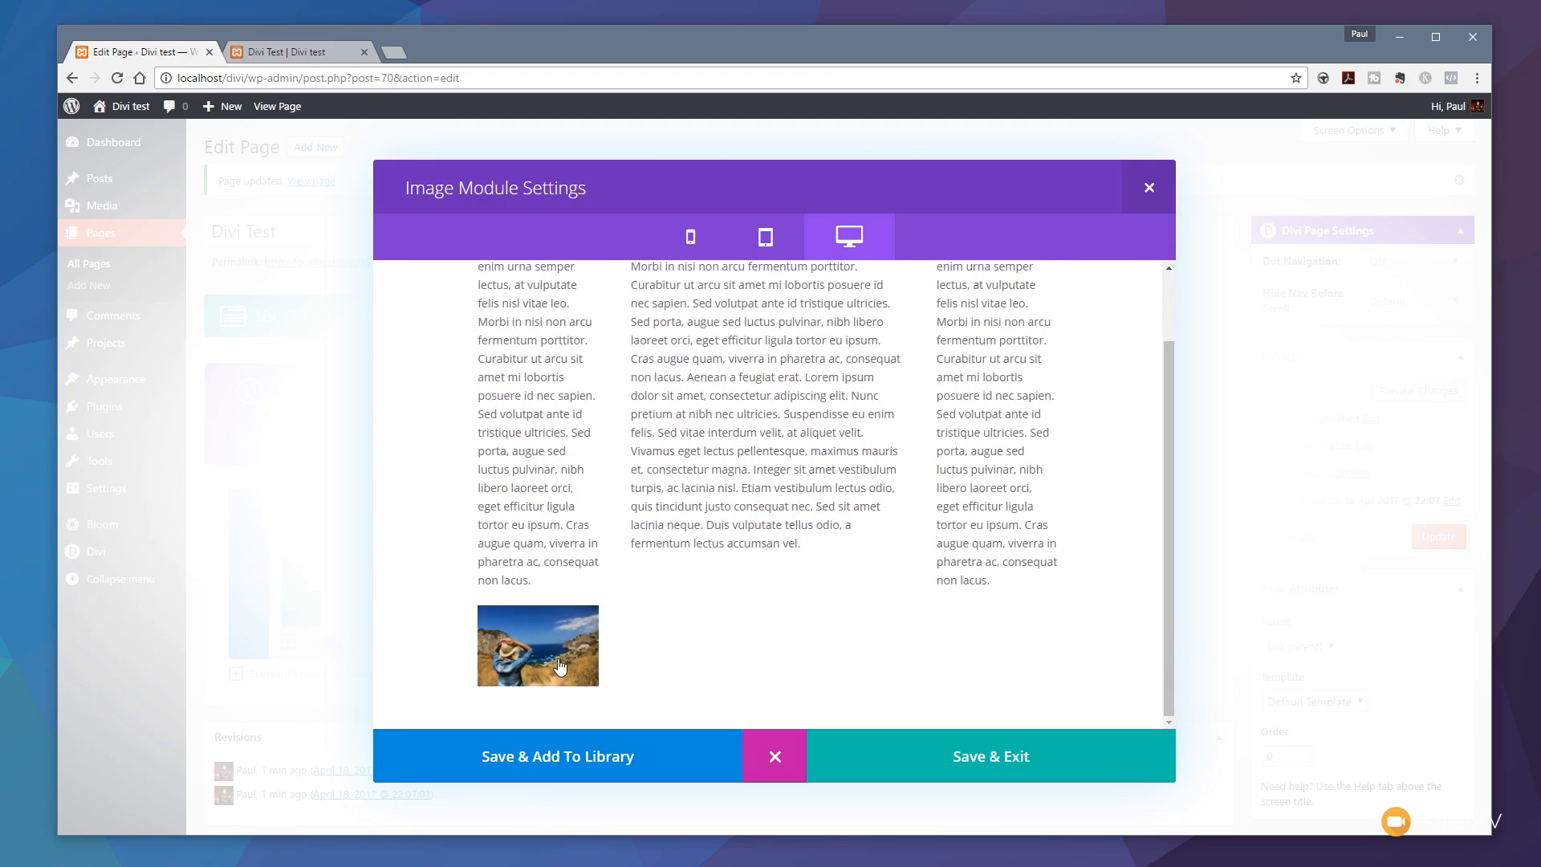
mouse_move(583, 672)
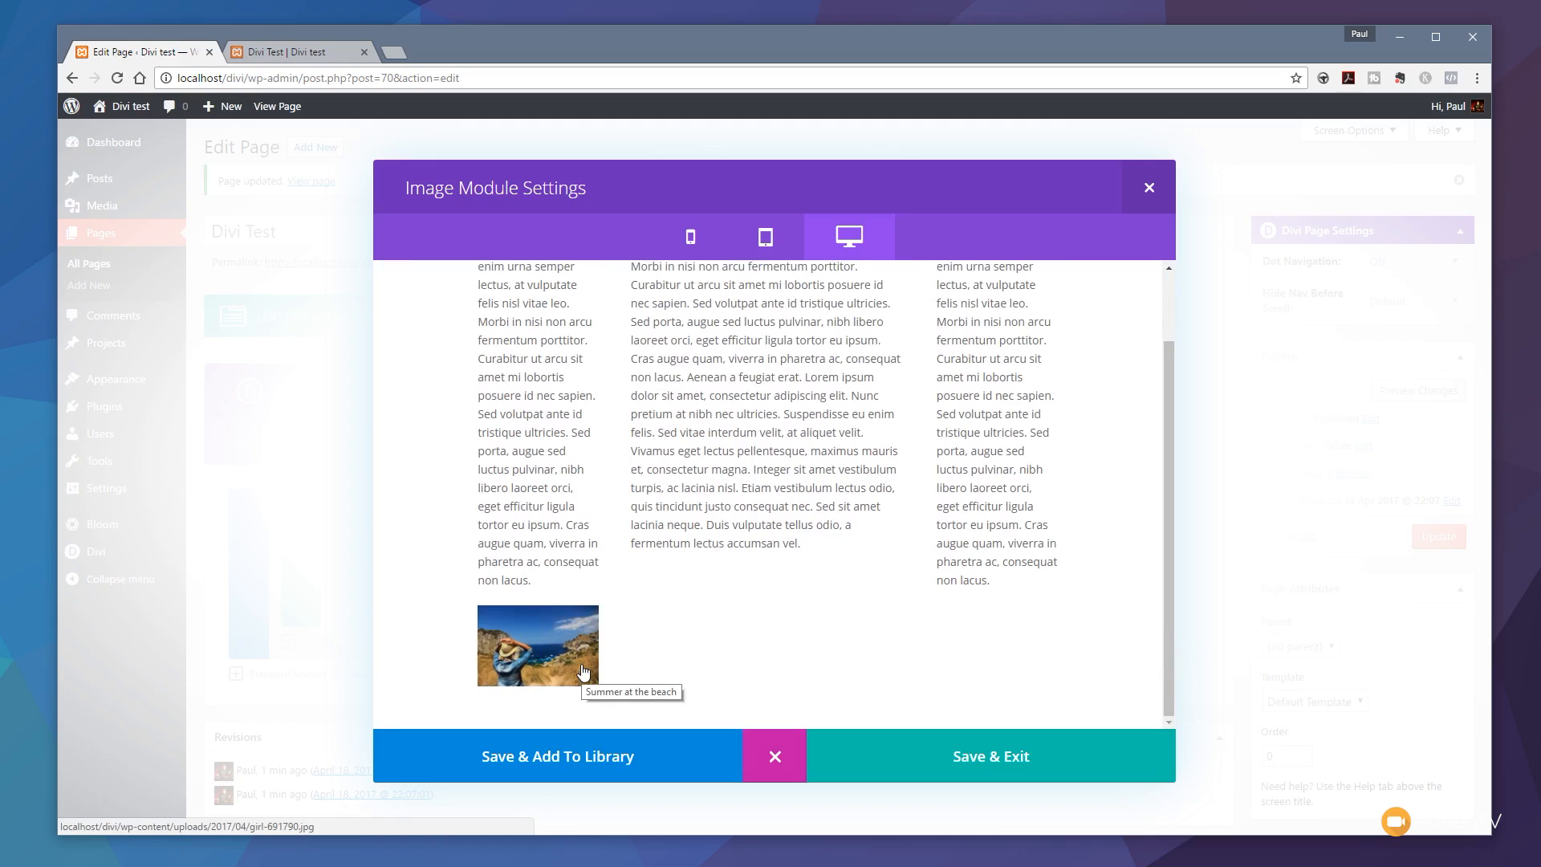
left_click(775, 757)
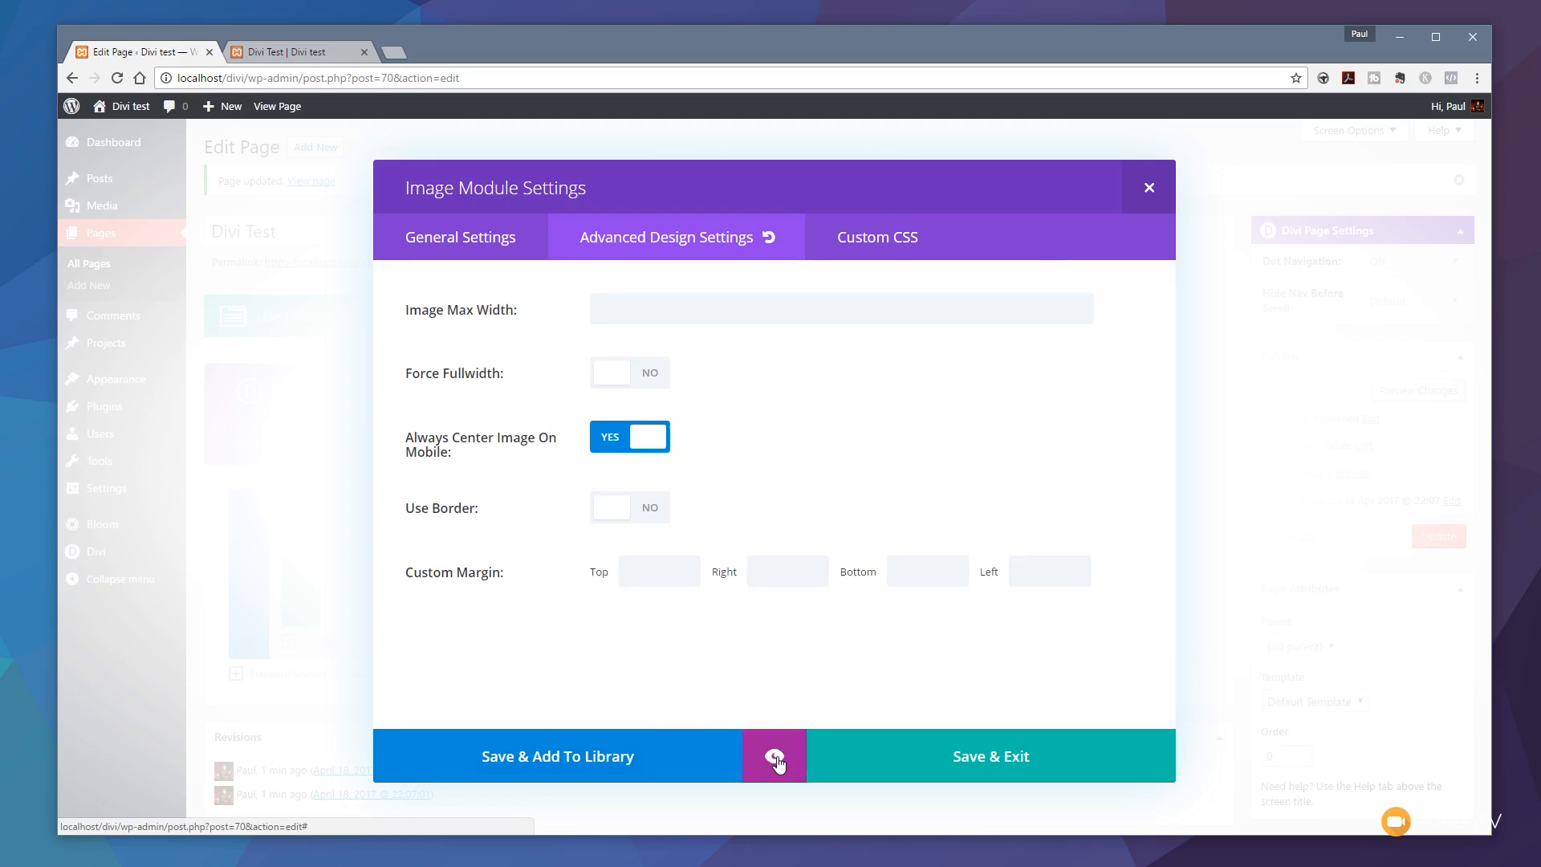
Step: Set the Image module's animation to No Animation
left_click(438, 241)
scroll(1117, 482, "down", 5)
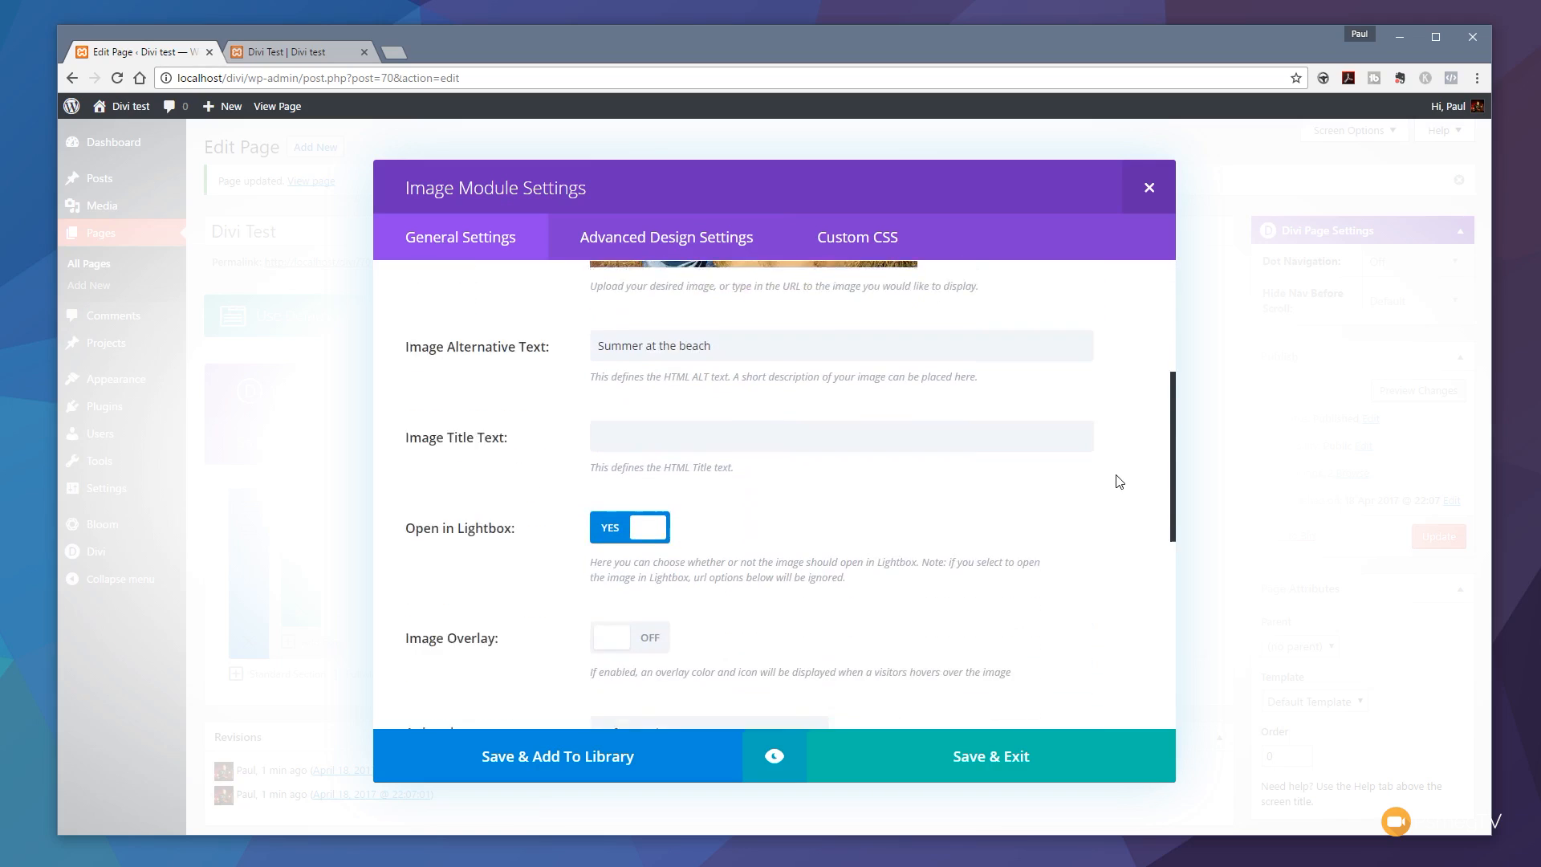
scroll(1117, 481, "down", 3)
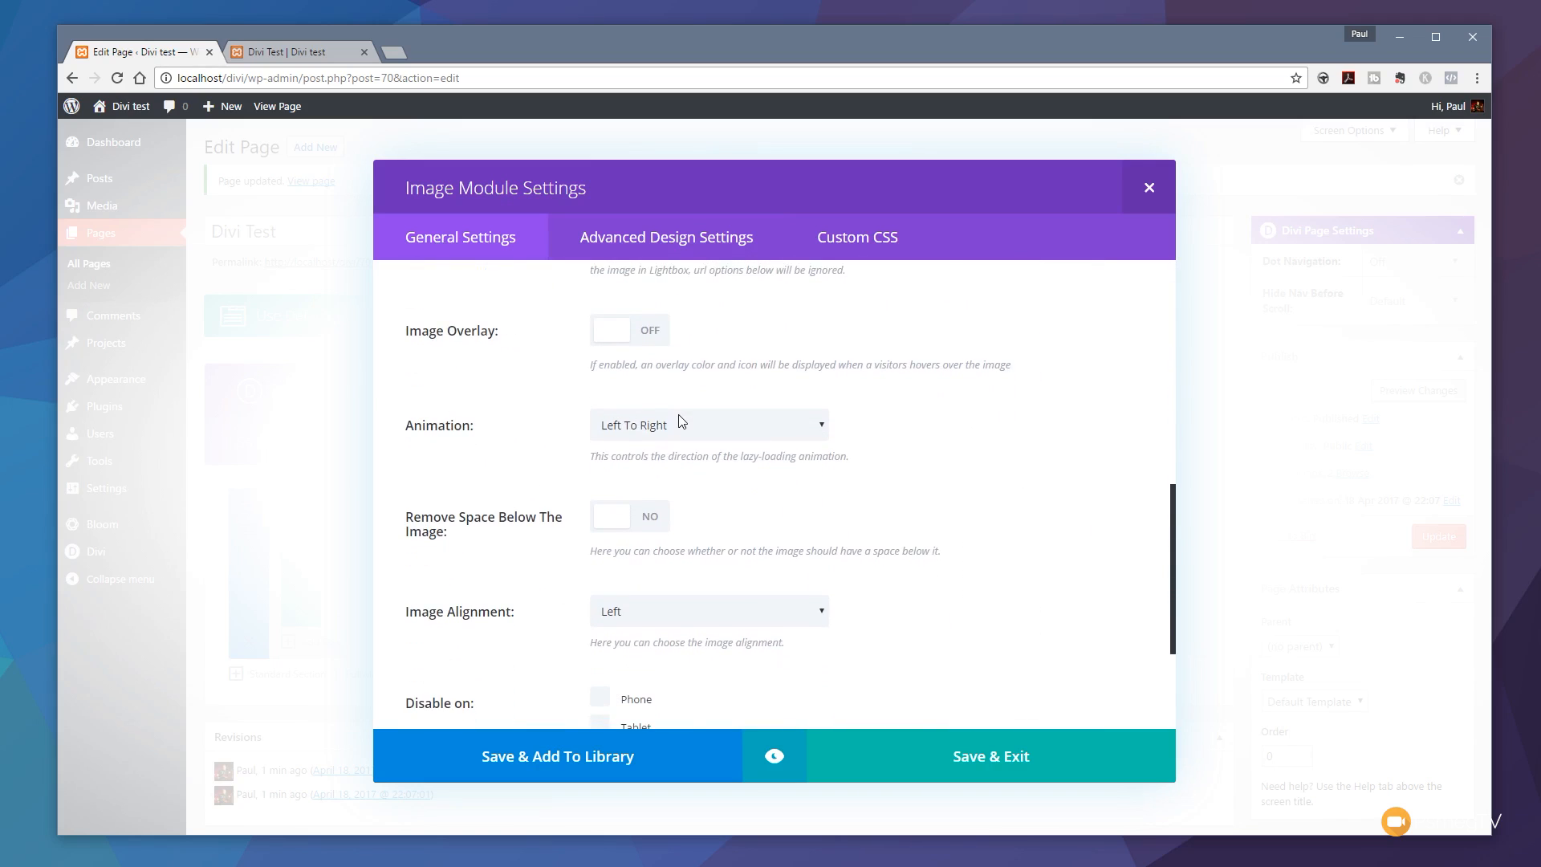
left_click(685, 427)
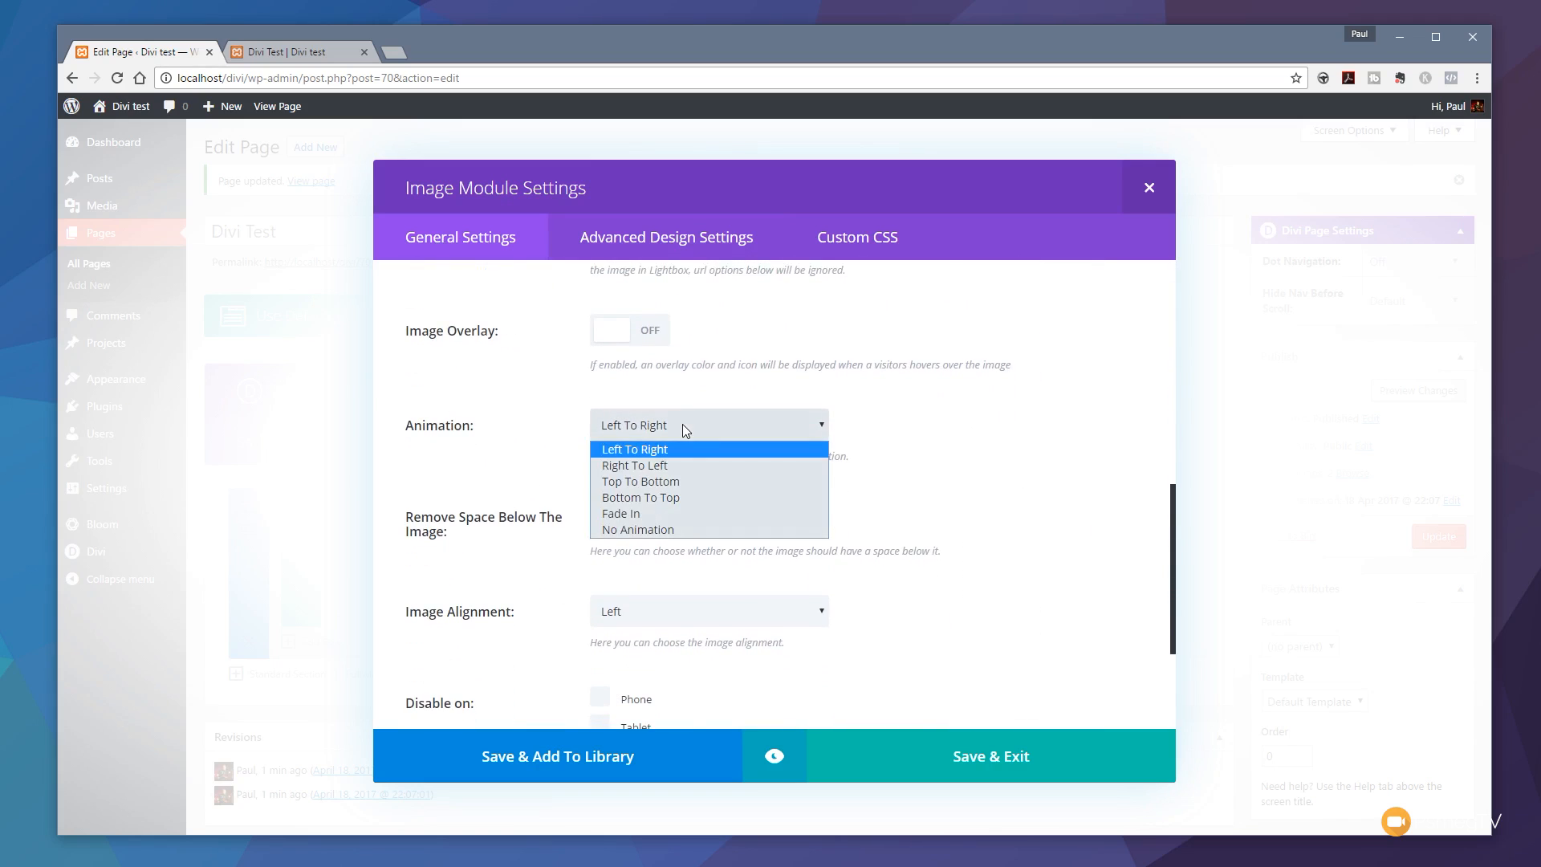
left_click(661, 530)
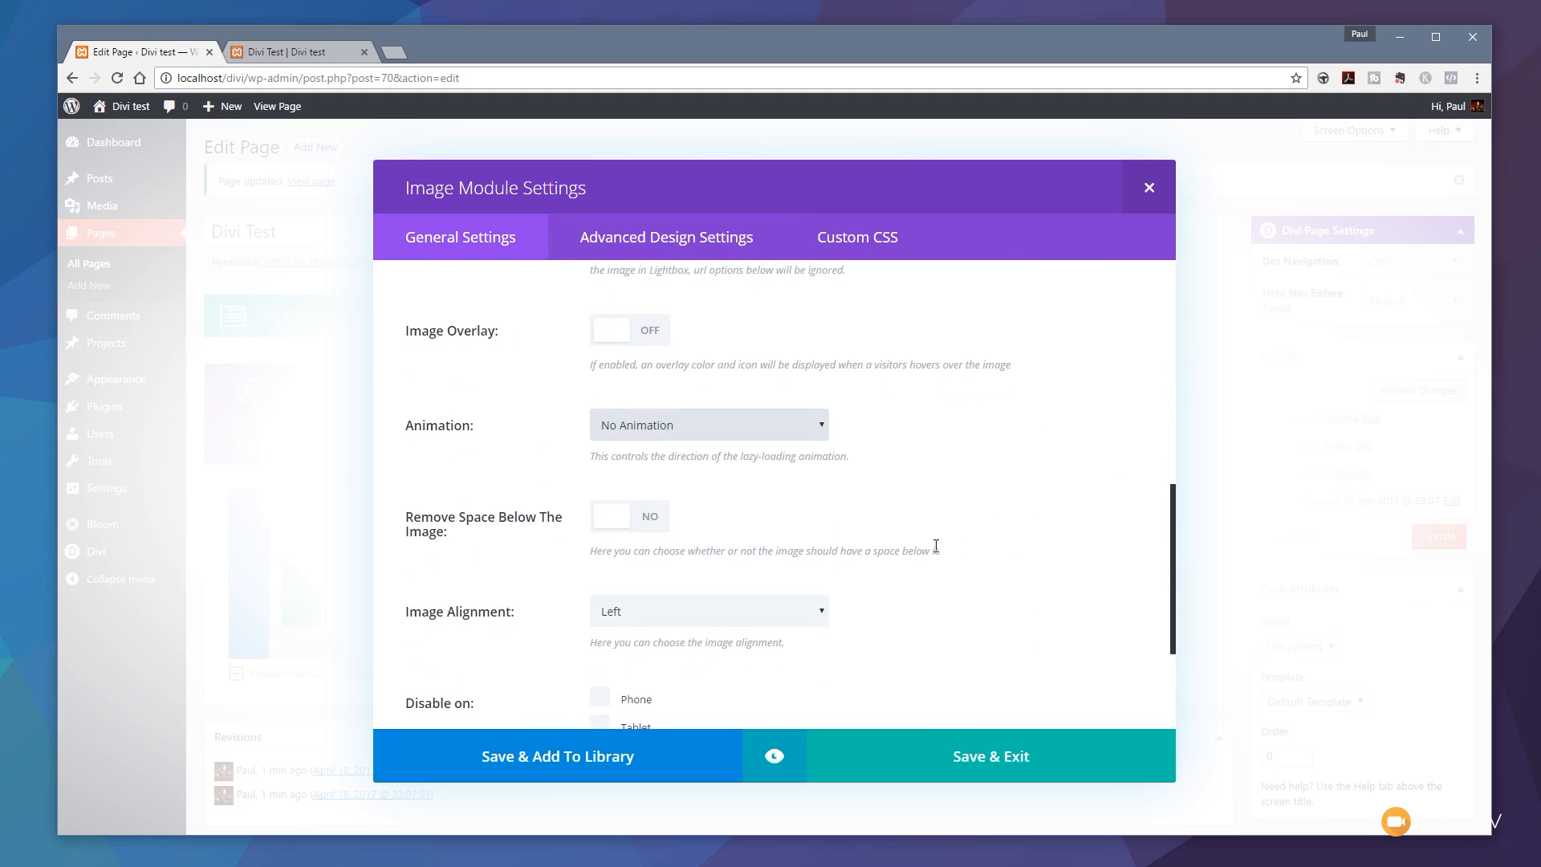
Step: Test the image's lightbox in the module preview, and save the Image module's settings
left_click(775, 756)
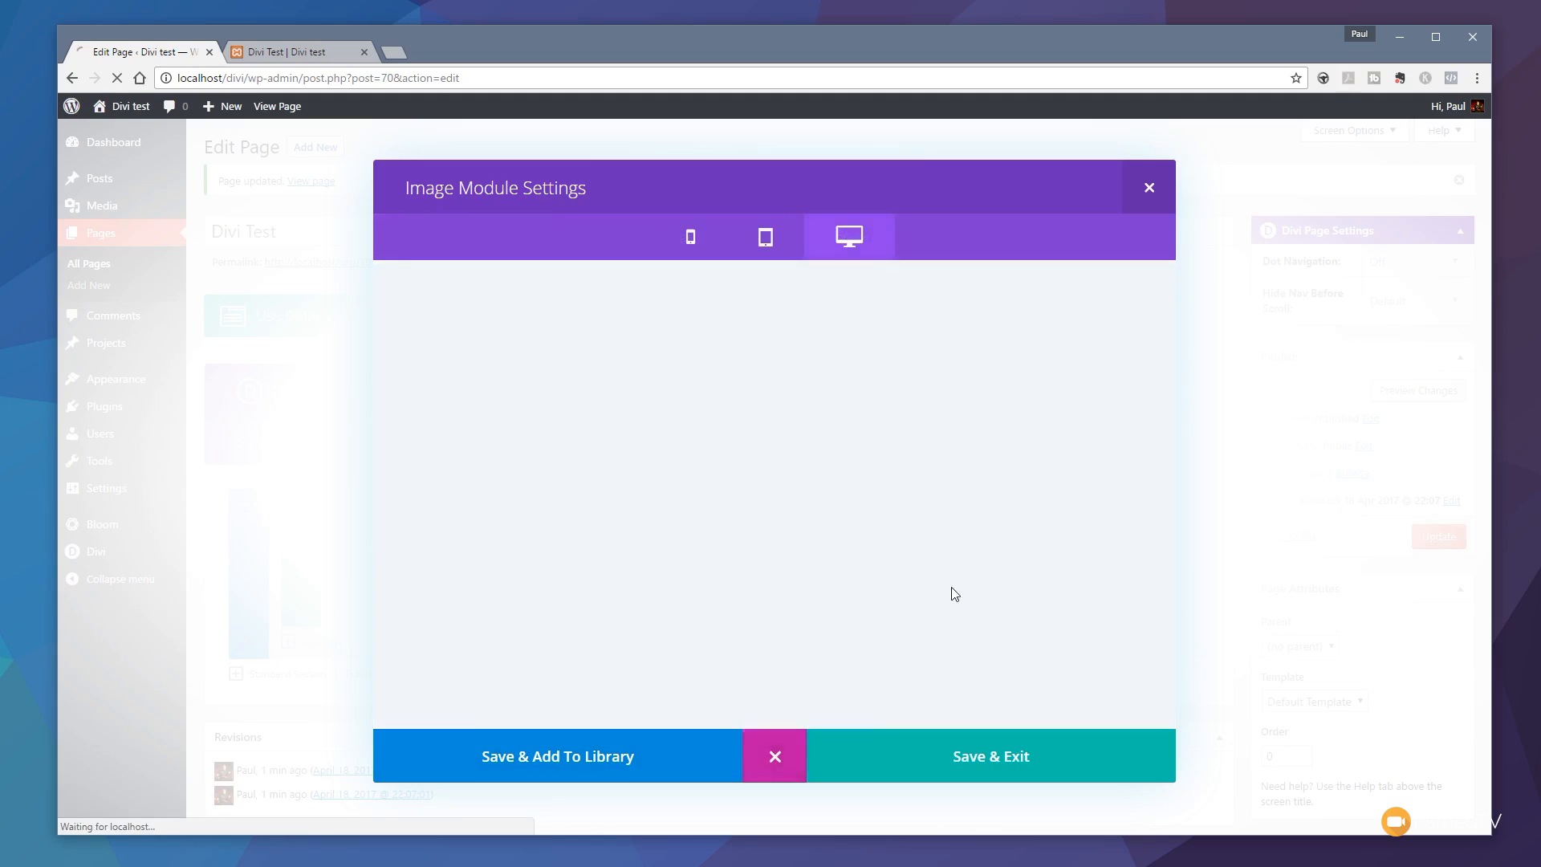
scroll(977, 581, "down", 1)
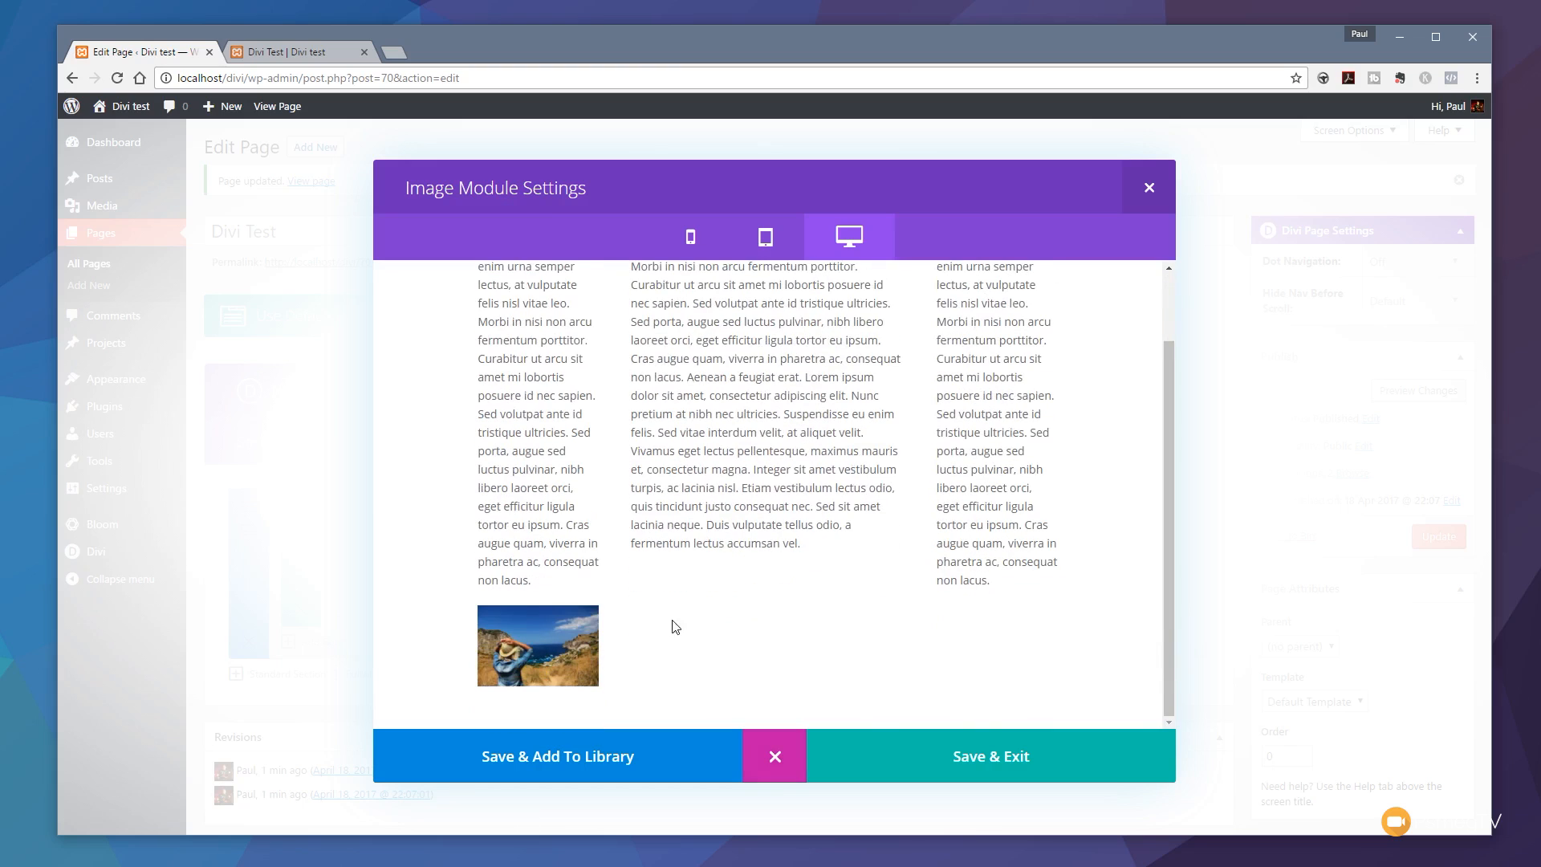
left_click(548, 648)
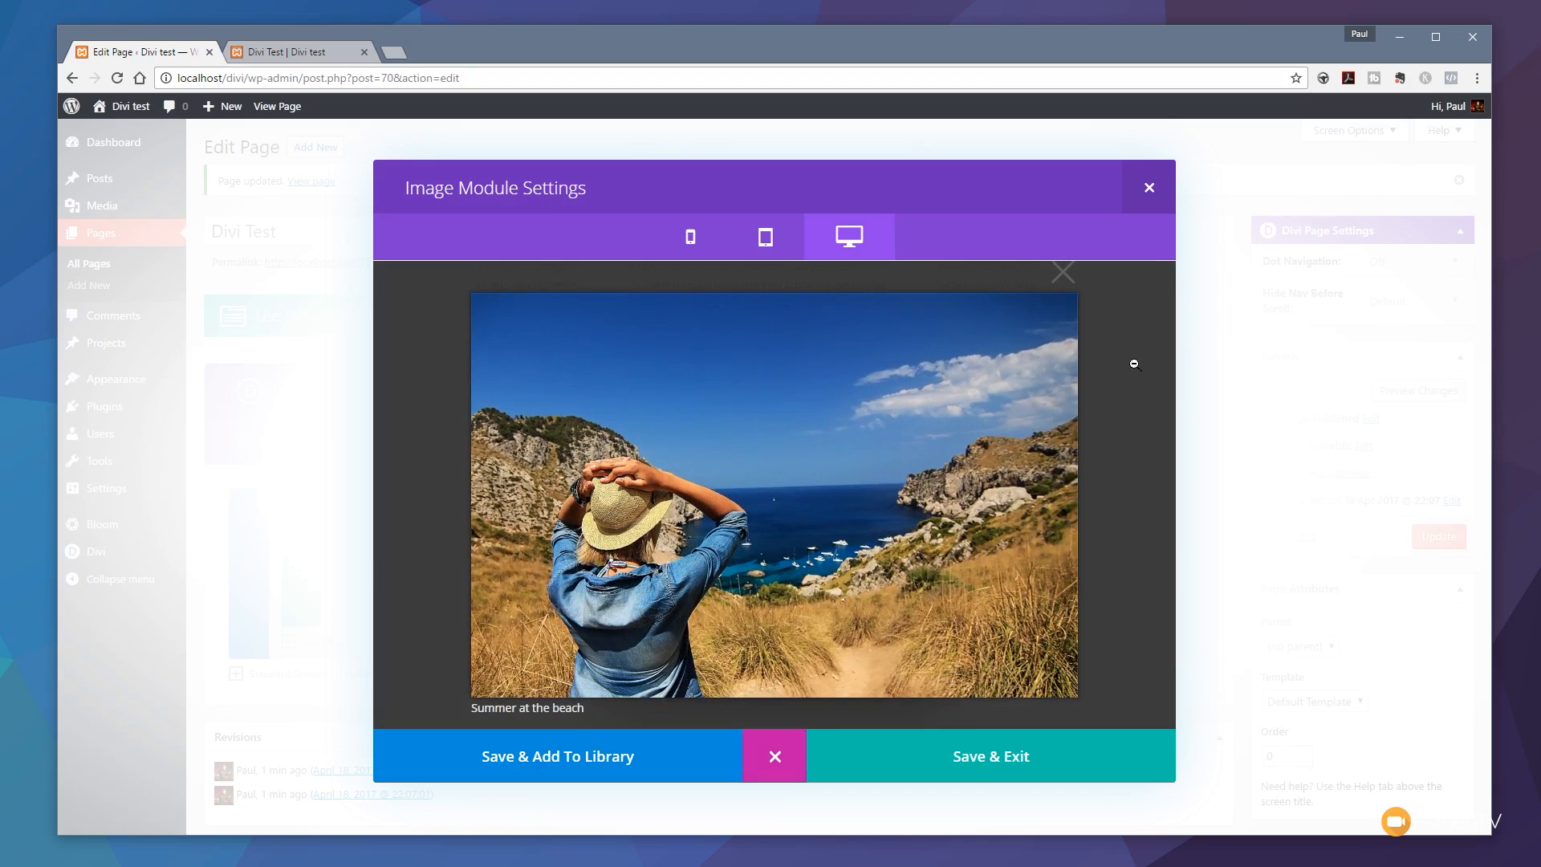
left_click(1067, 276)
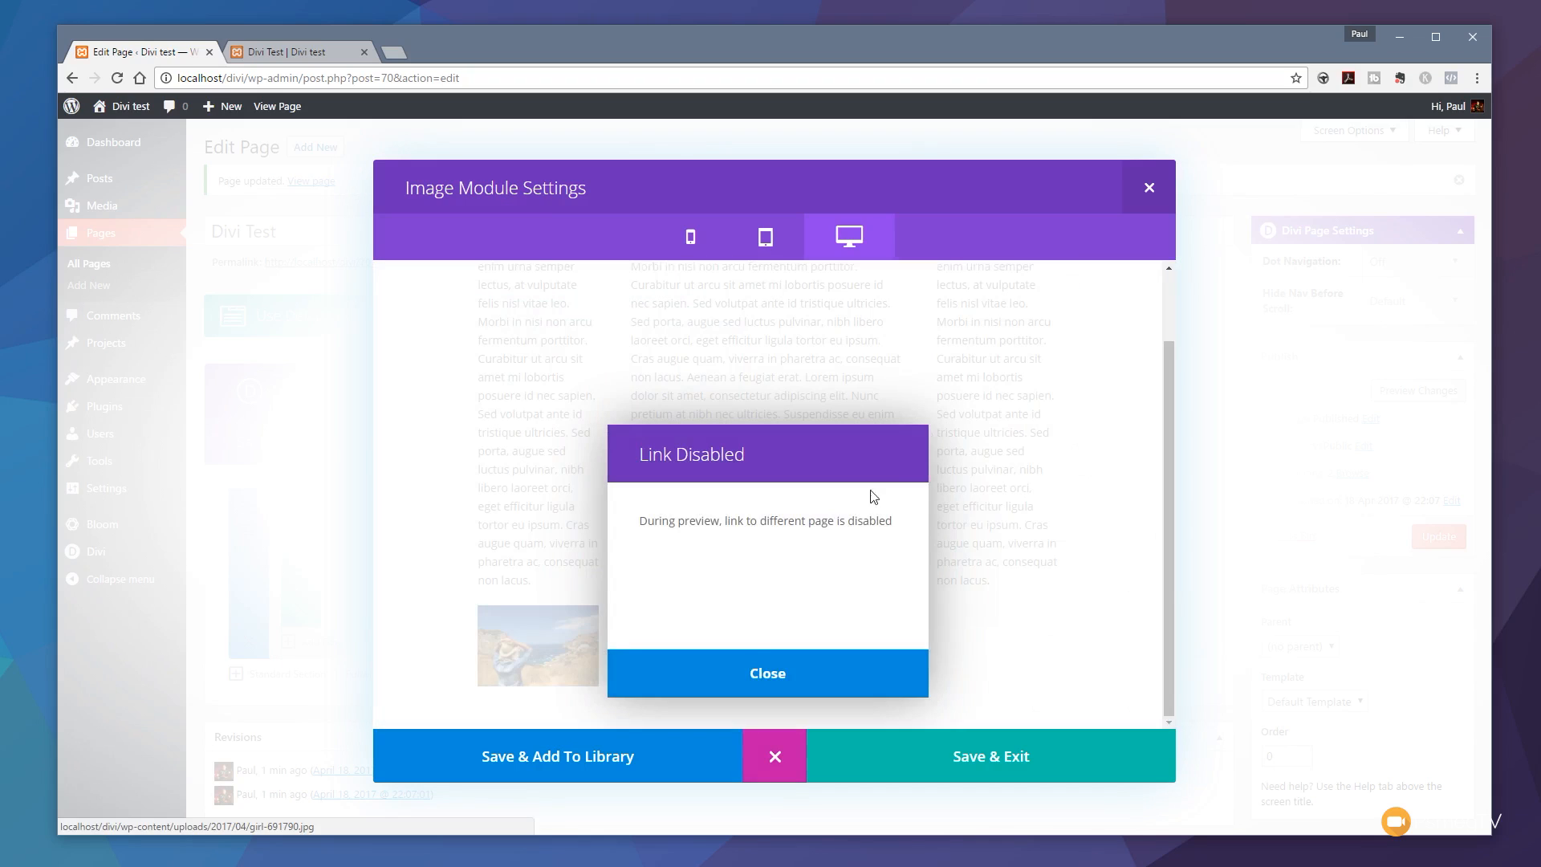
left_click(758, 672)
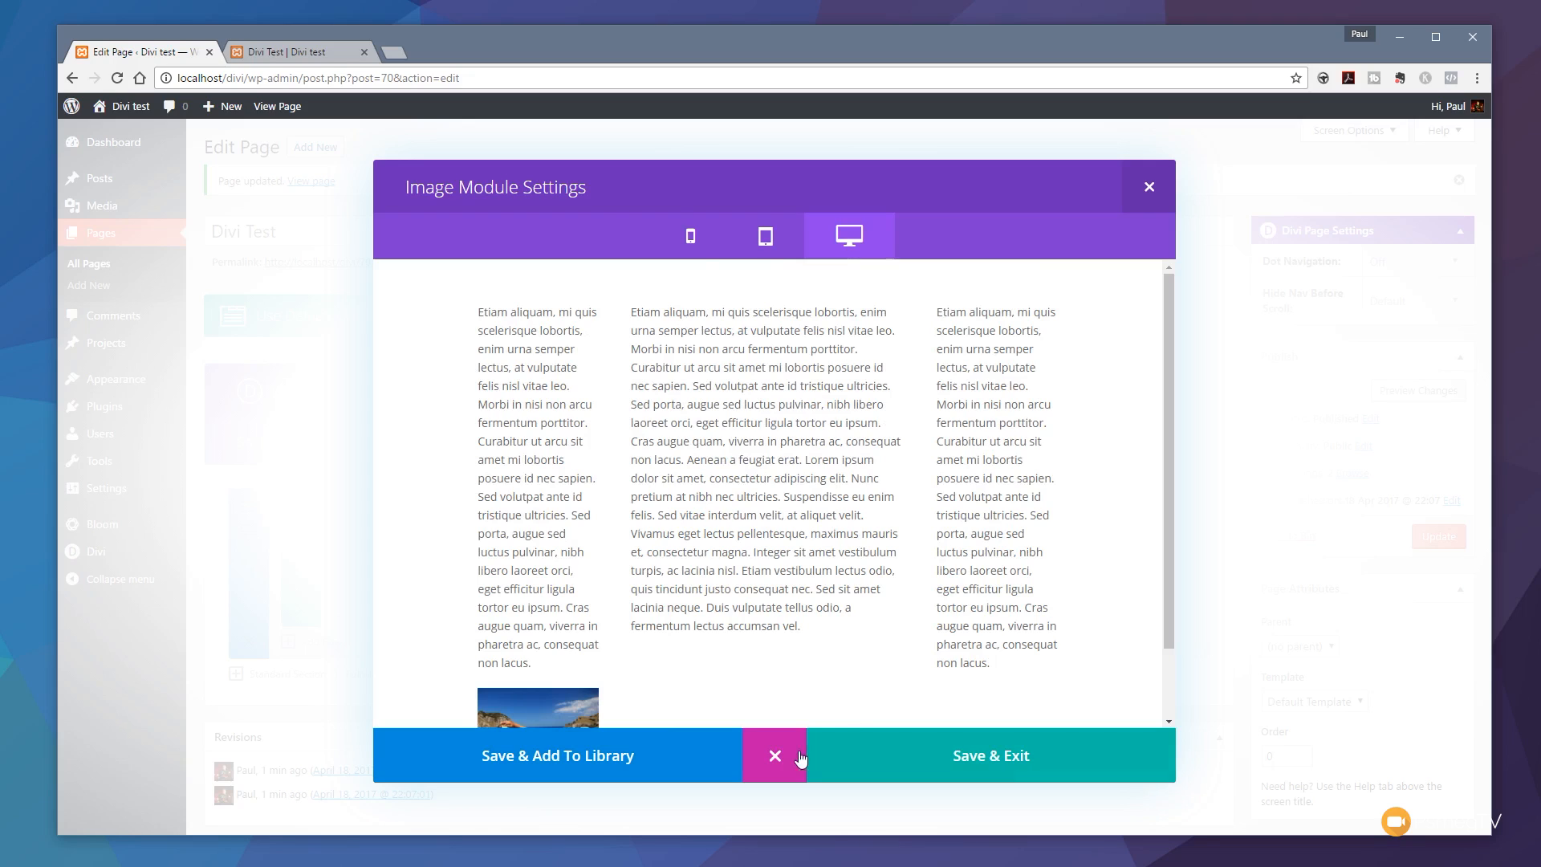
left_click(775, 755)
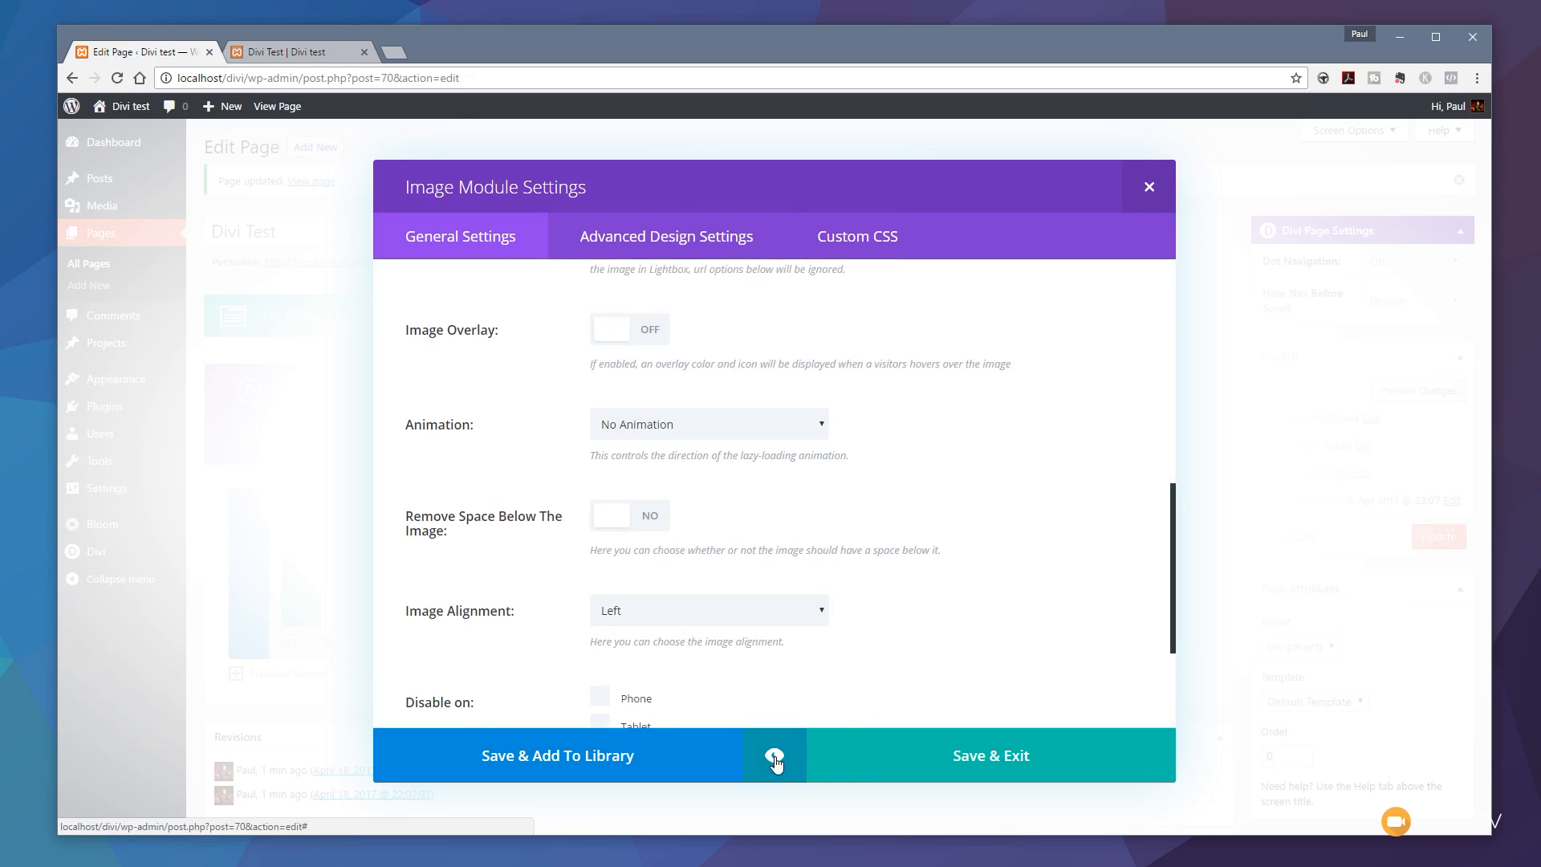
left_click(1018, 755)
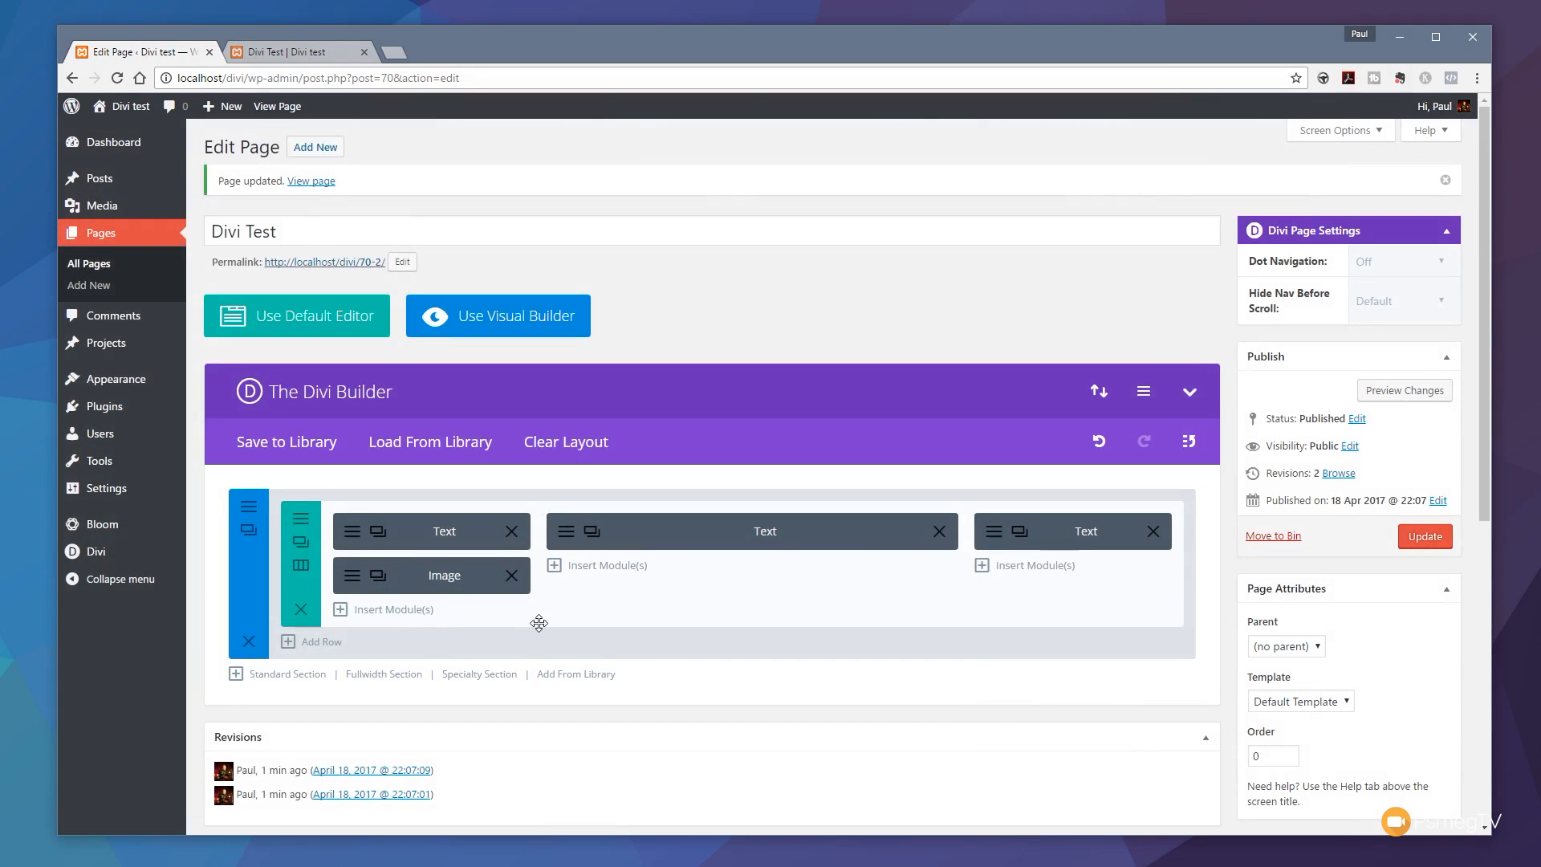
Step: Duplicate the Image module twice in the first column, saving each copy with its existing settings
left_click(379, 575)
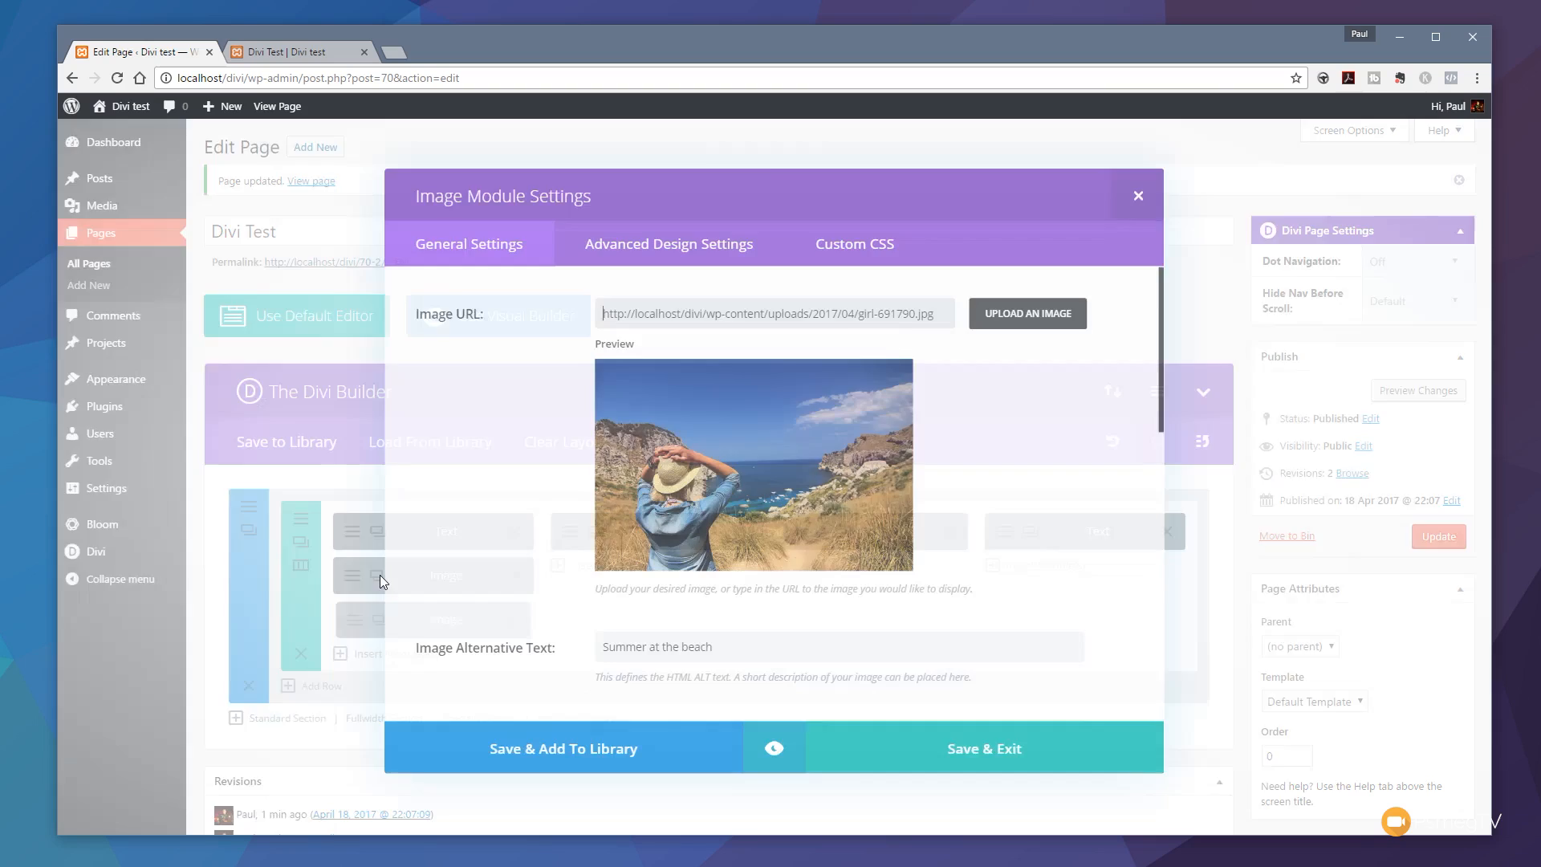
left_click(984, 758)
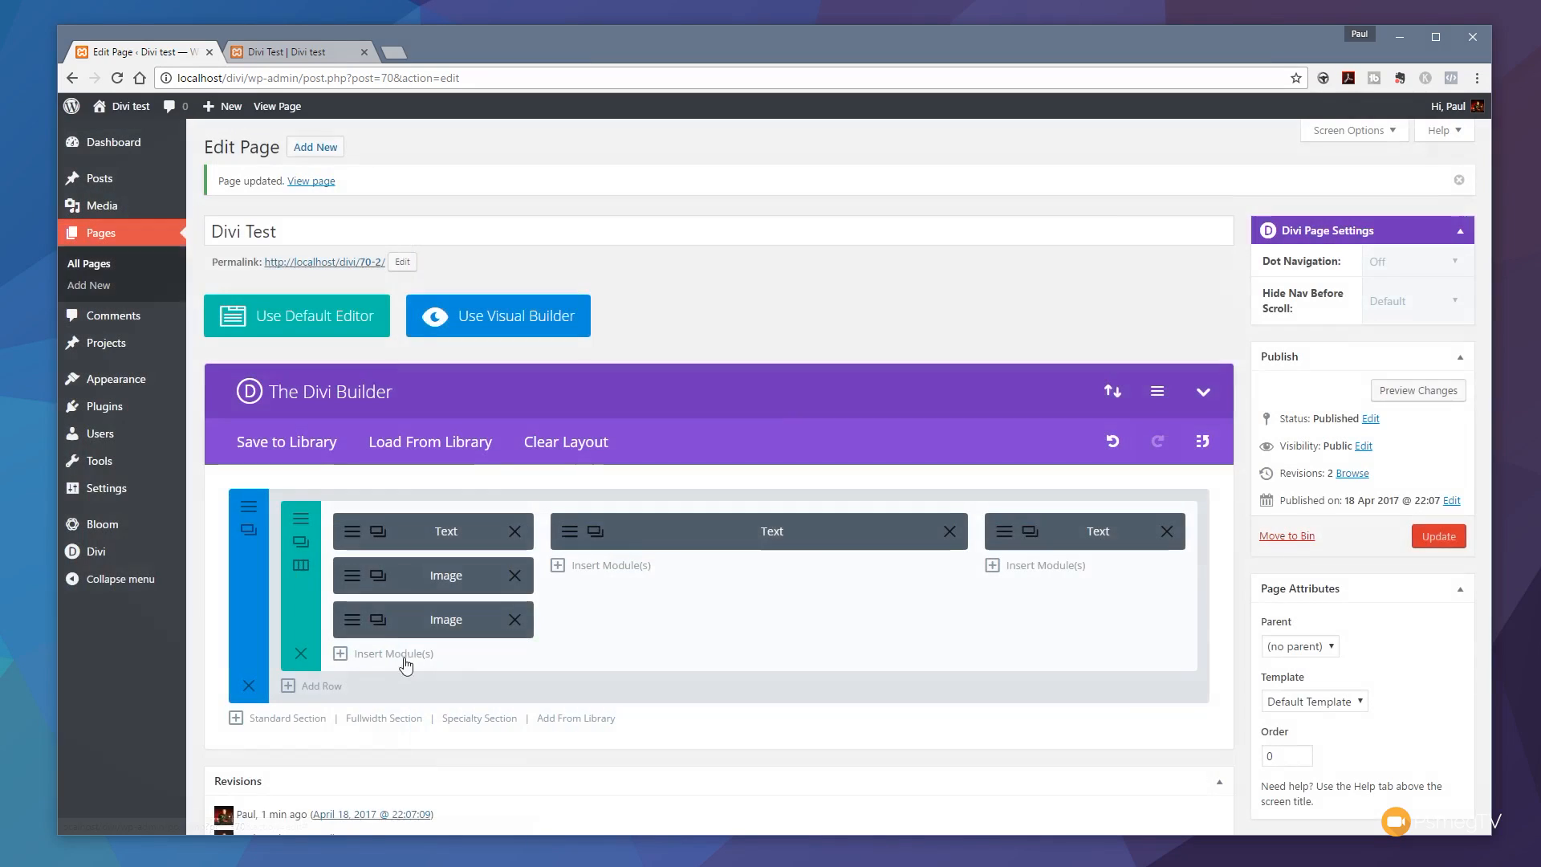
left_click(375, 621)
left_click(963, 758)
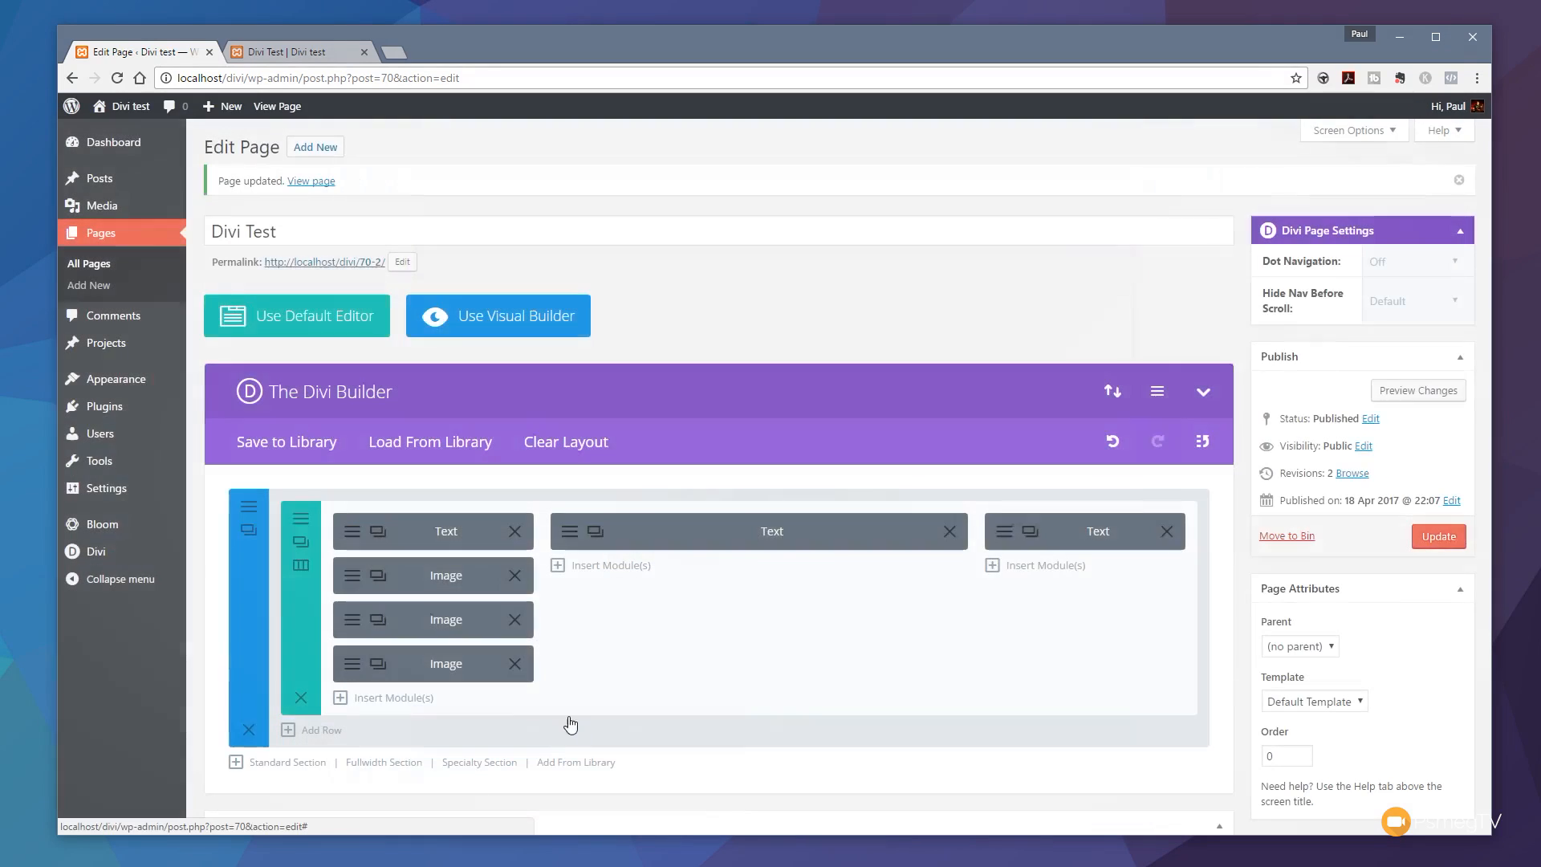
Step: Place one Image module above the Text module in each of the three columns and update the page
left_click_drag(405, 662, 1091, 529)
left_click_drag(447, 574, 447, 527)
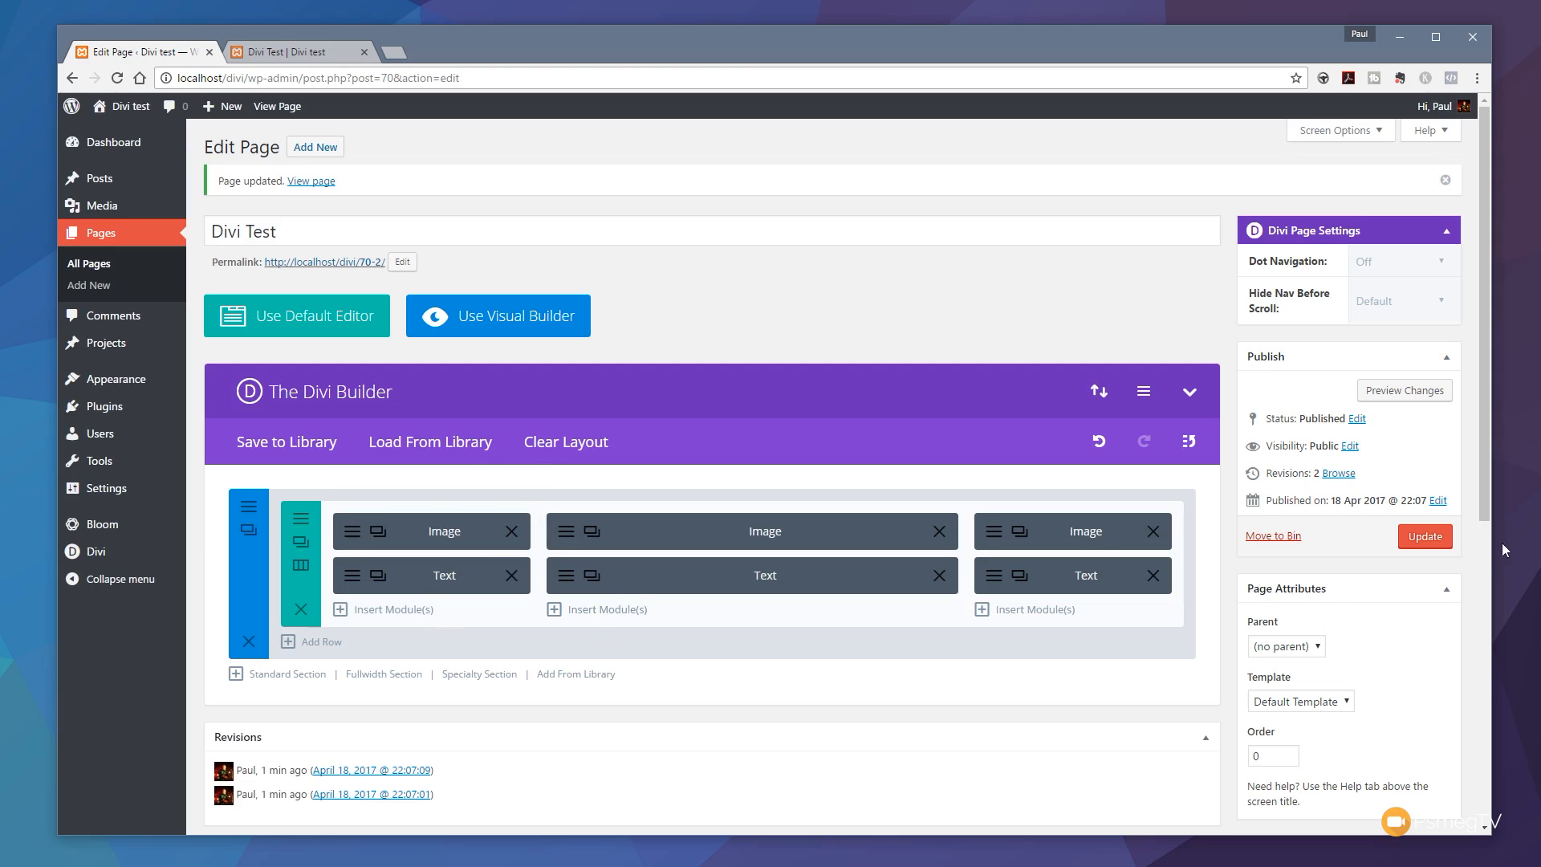
left_click(1424, 536)
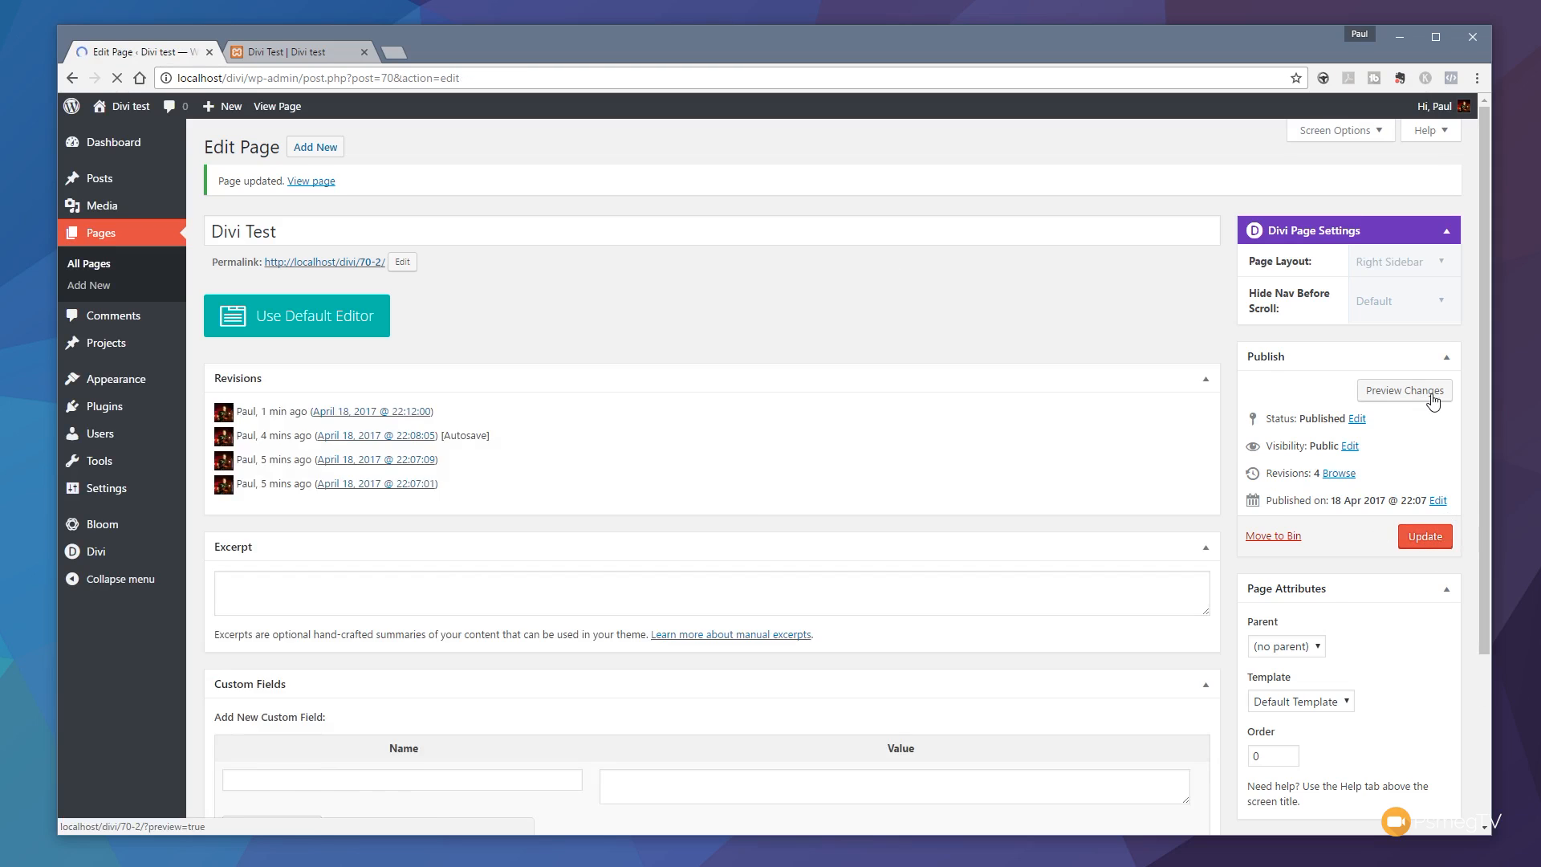
Step: Test the lightbox on the second- and third-column images of the published page, and compare the page with its builder layout
left_click(325, 51)
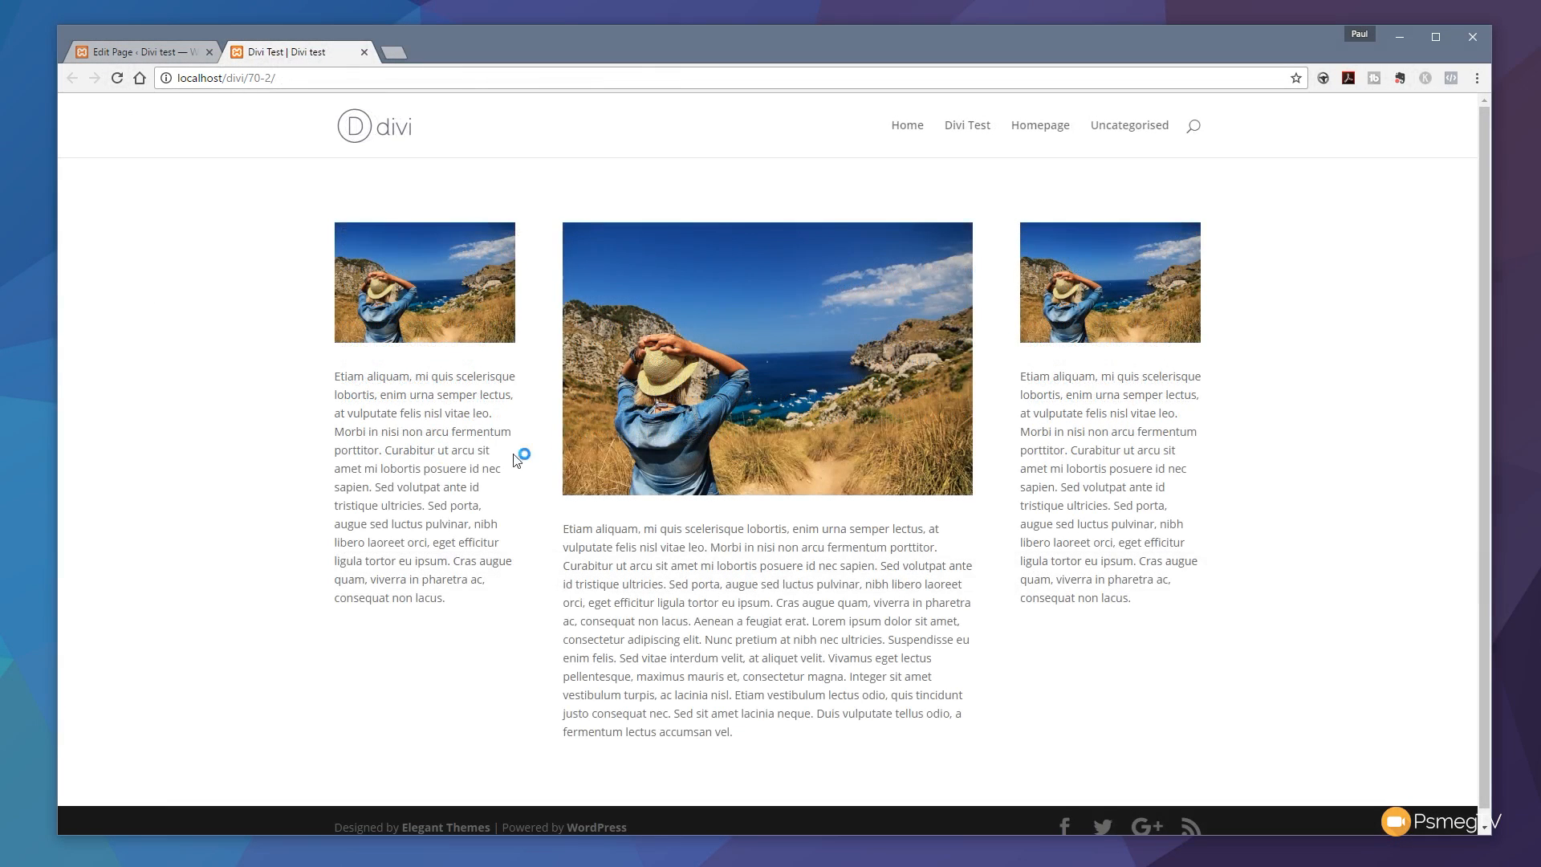
left_click(639, 446)
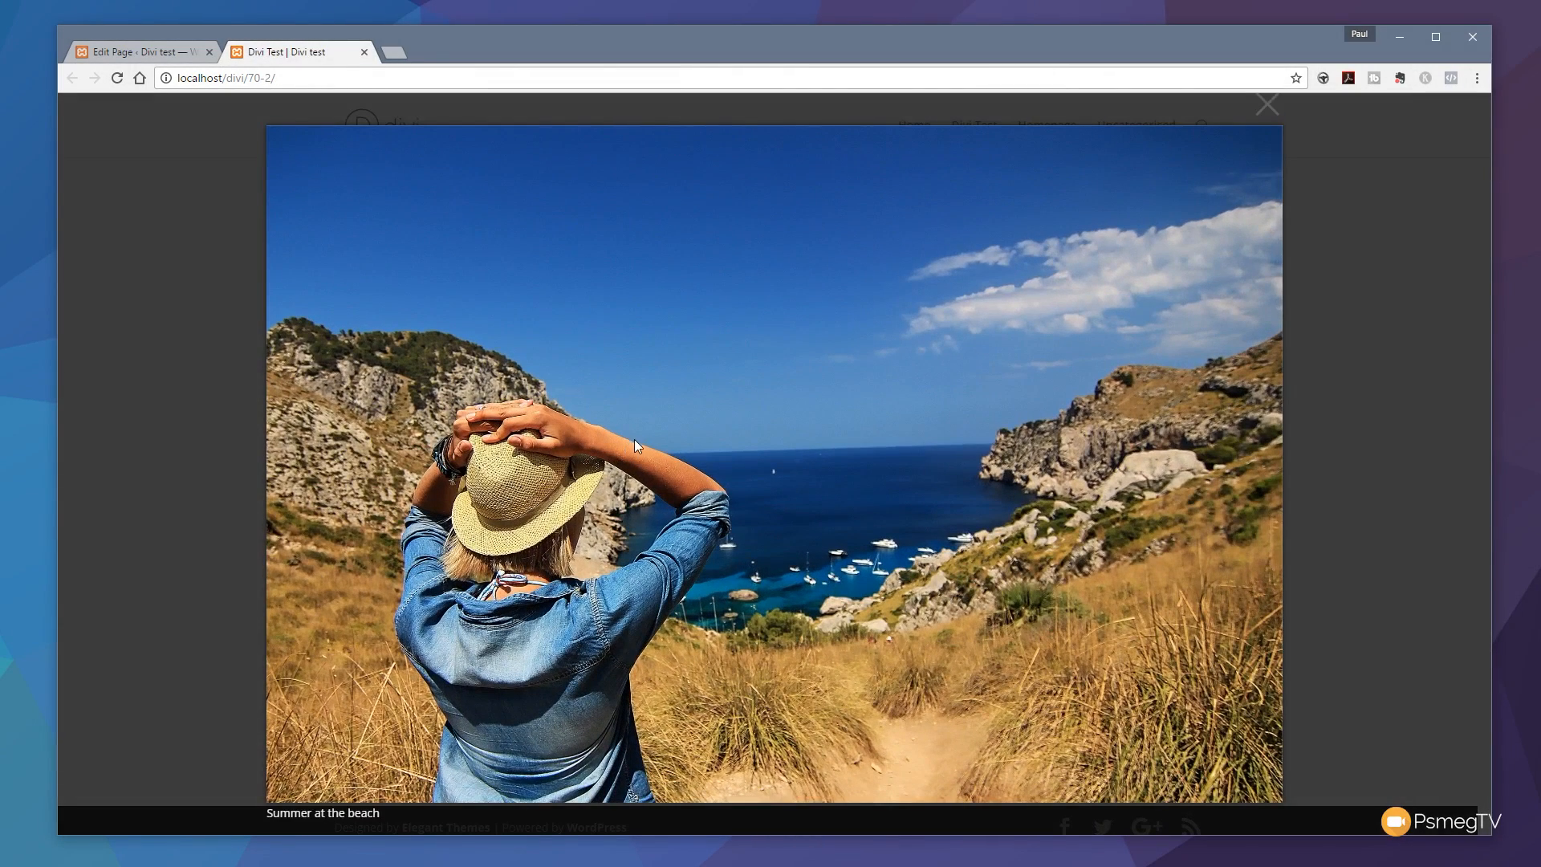
left_click(1265, 106)
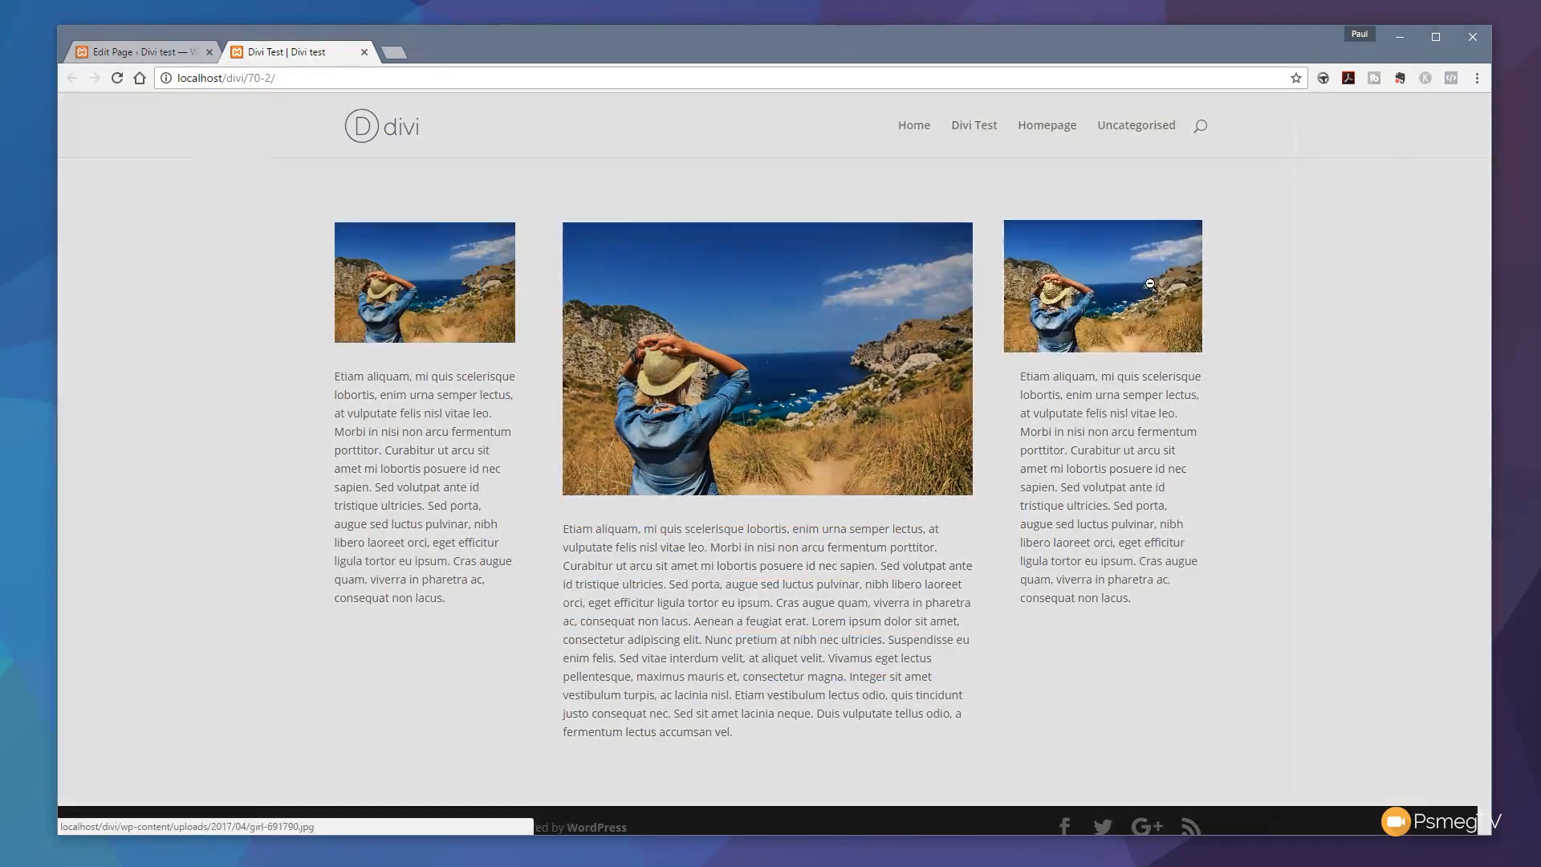
left_click(1149, 284)
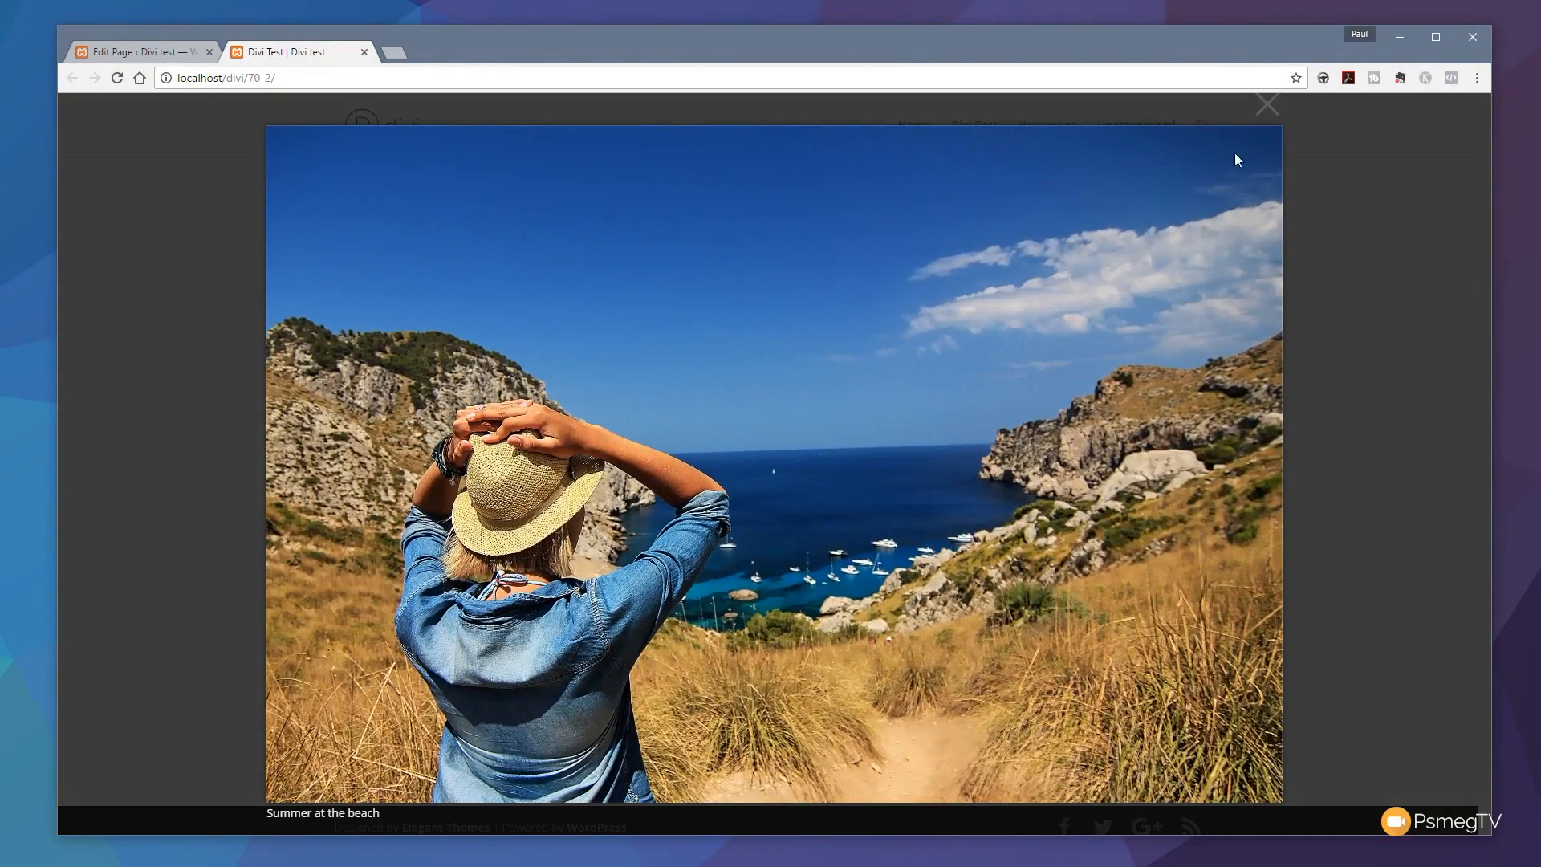
left_click(1267, 106)
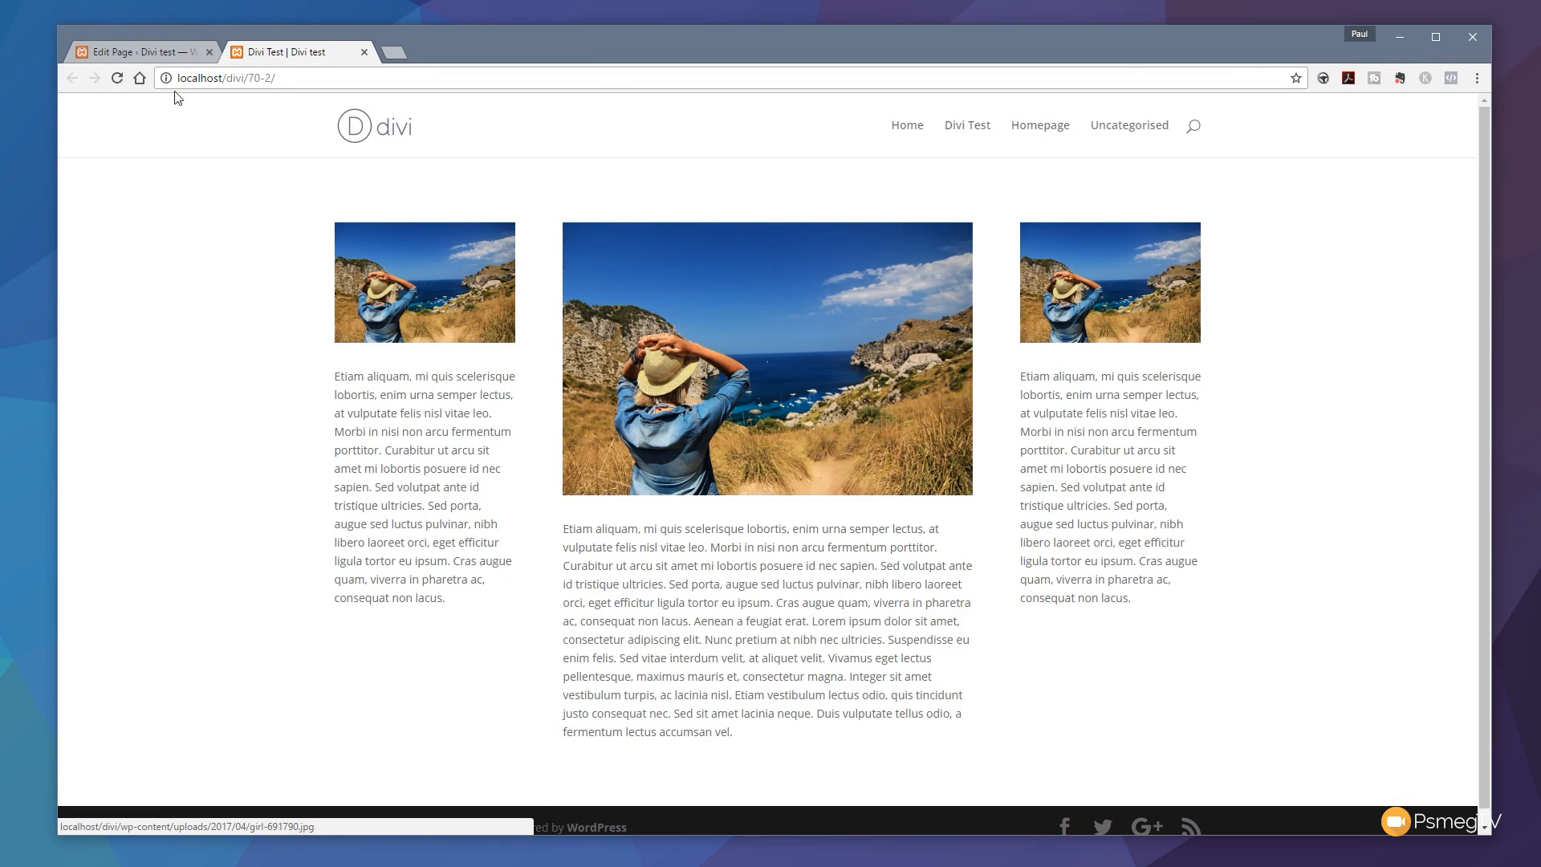
left_click(168, 57)
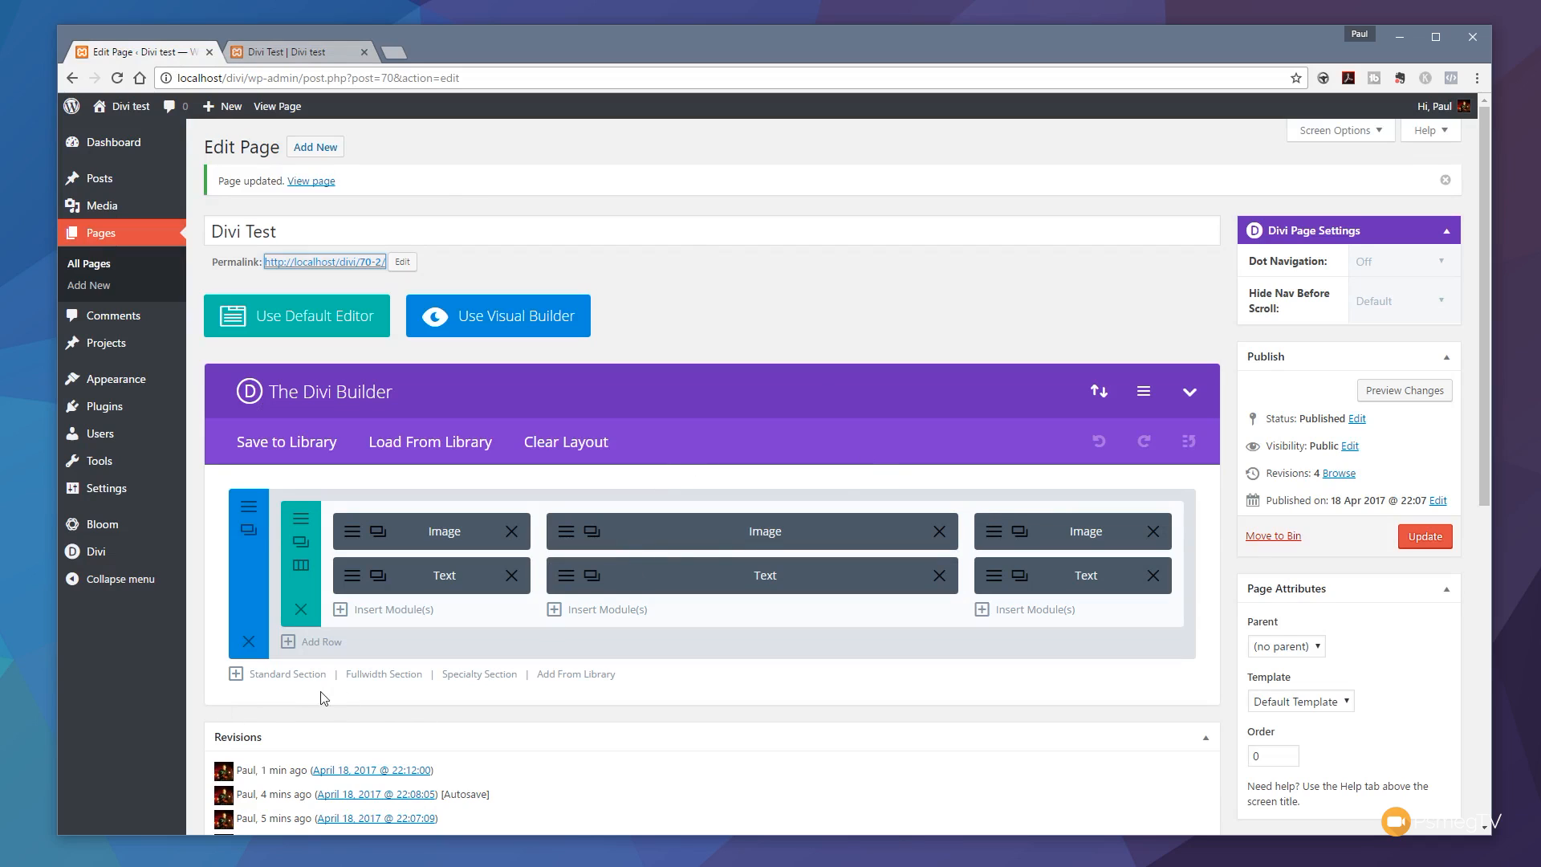
left_click(281, 53)
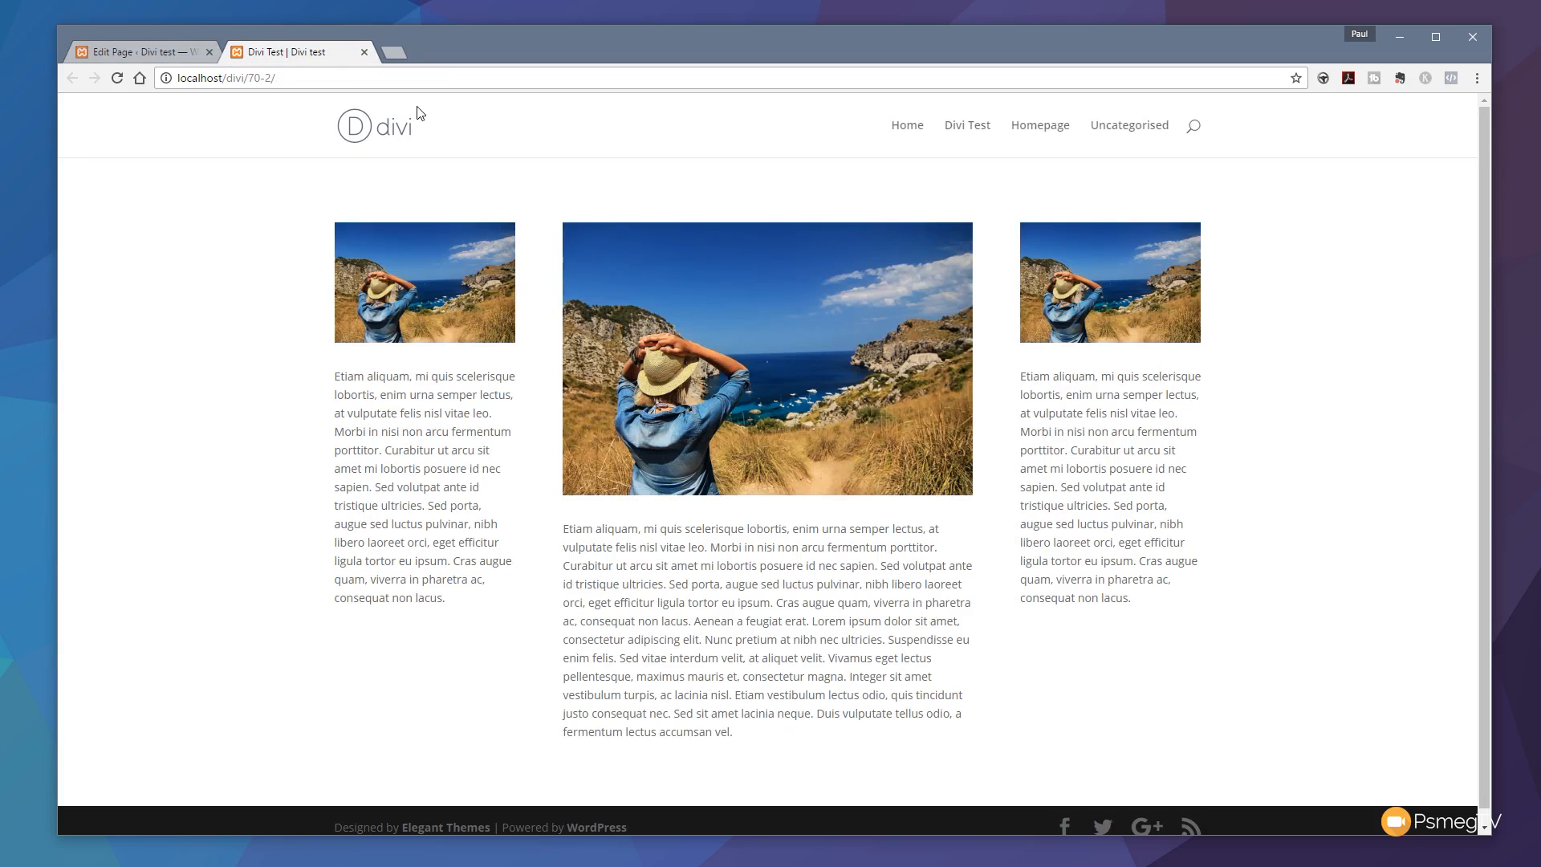
Step: Return to the page editor and add a fullwidth section below the three-column section
left_click(178, 53)
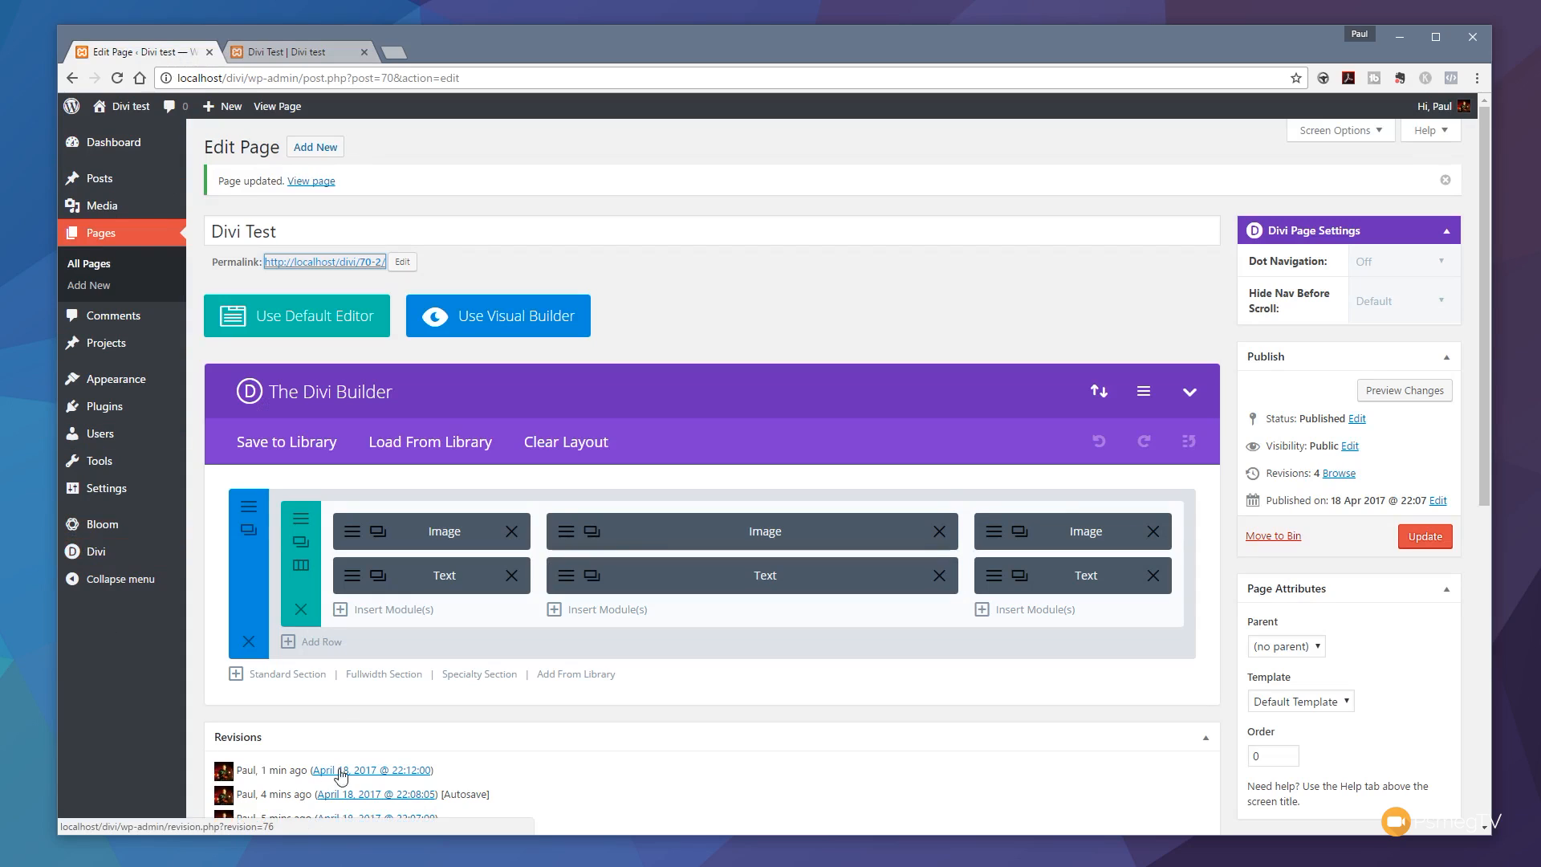
left_click(384, 679)
scroll(602, 698, "down", 2)
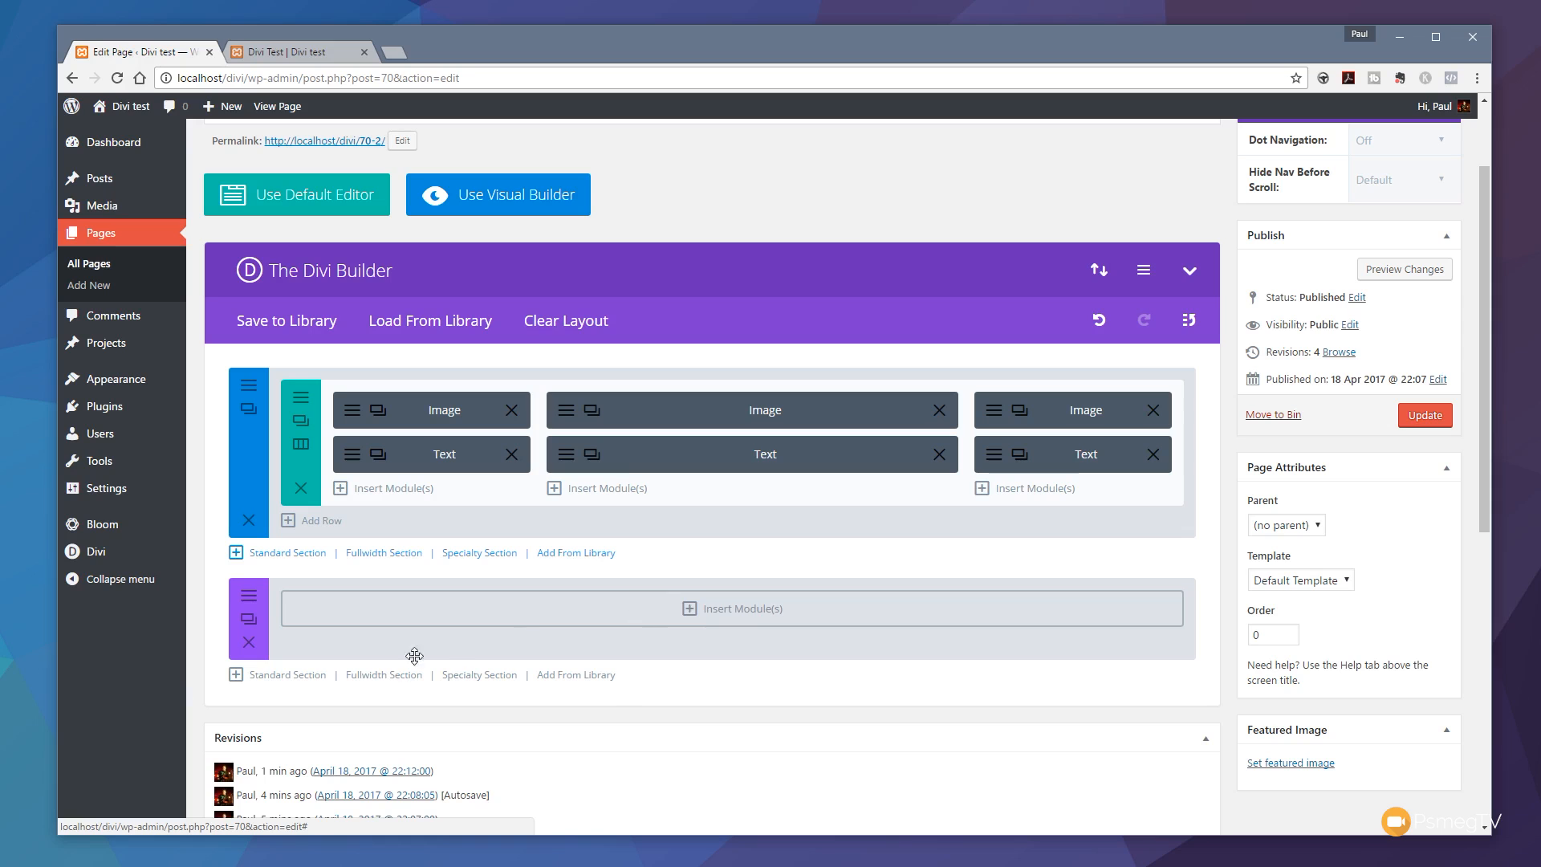
Step: Look at the fullwidth section's settings without changing them and insert a Fullwidth Image module into that section
left_click(249, 599)
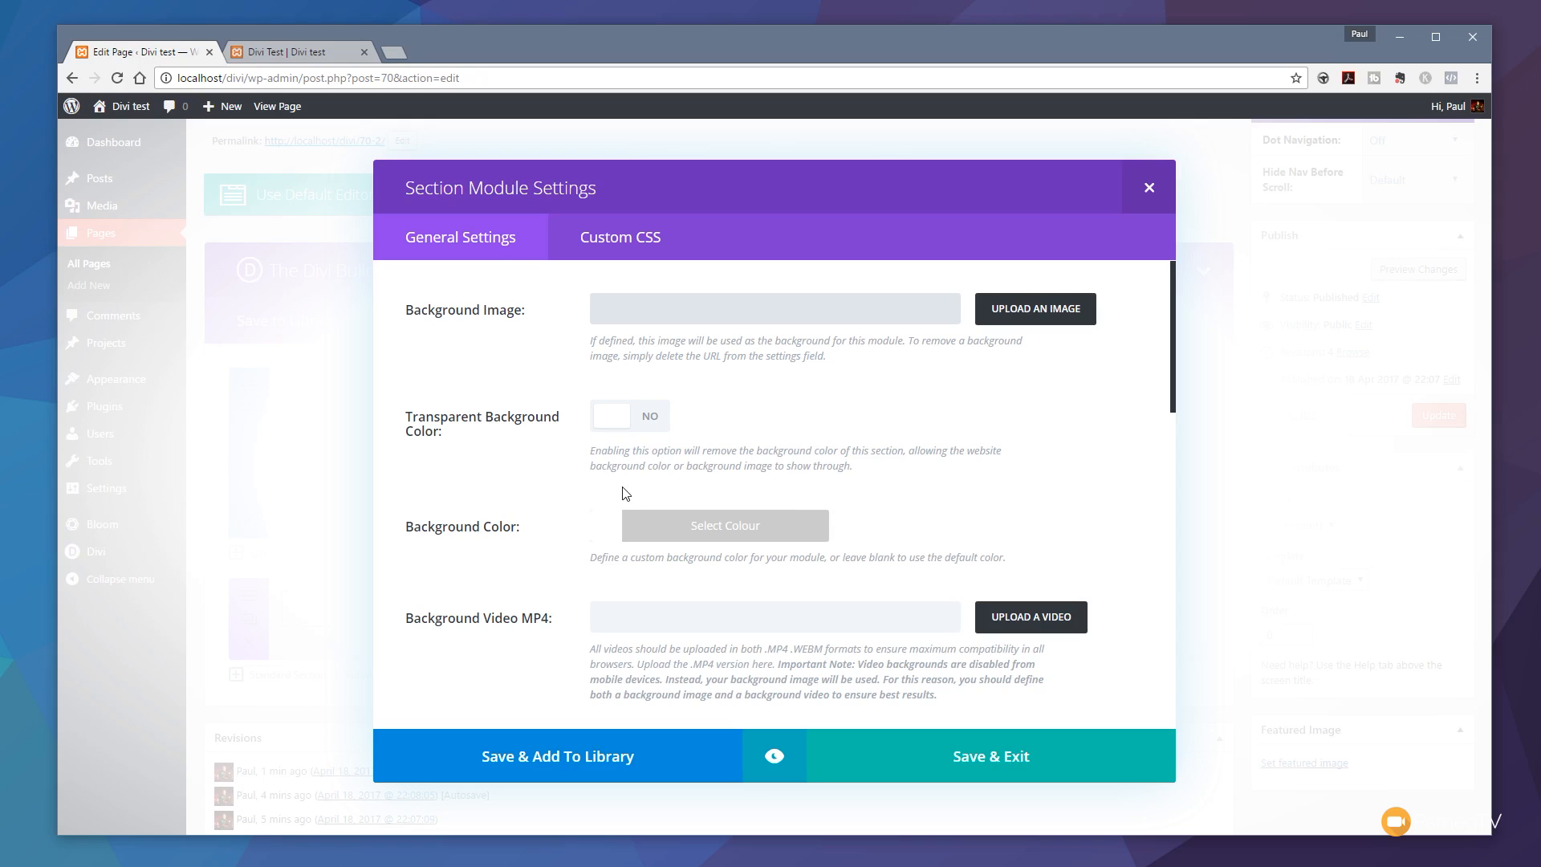
left_click(1148, 193)
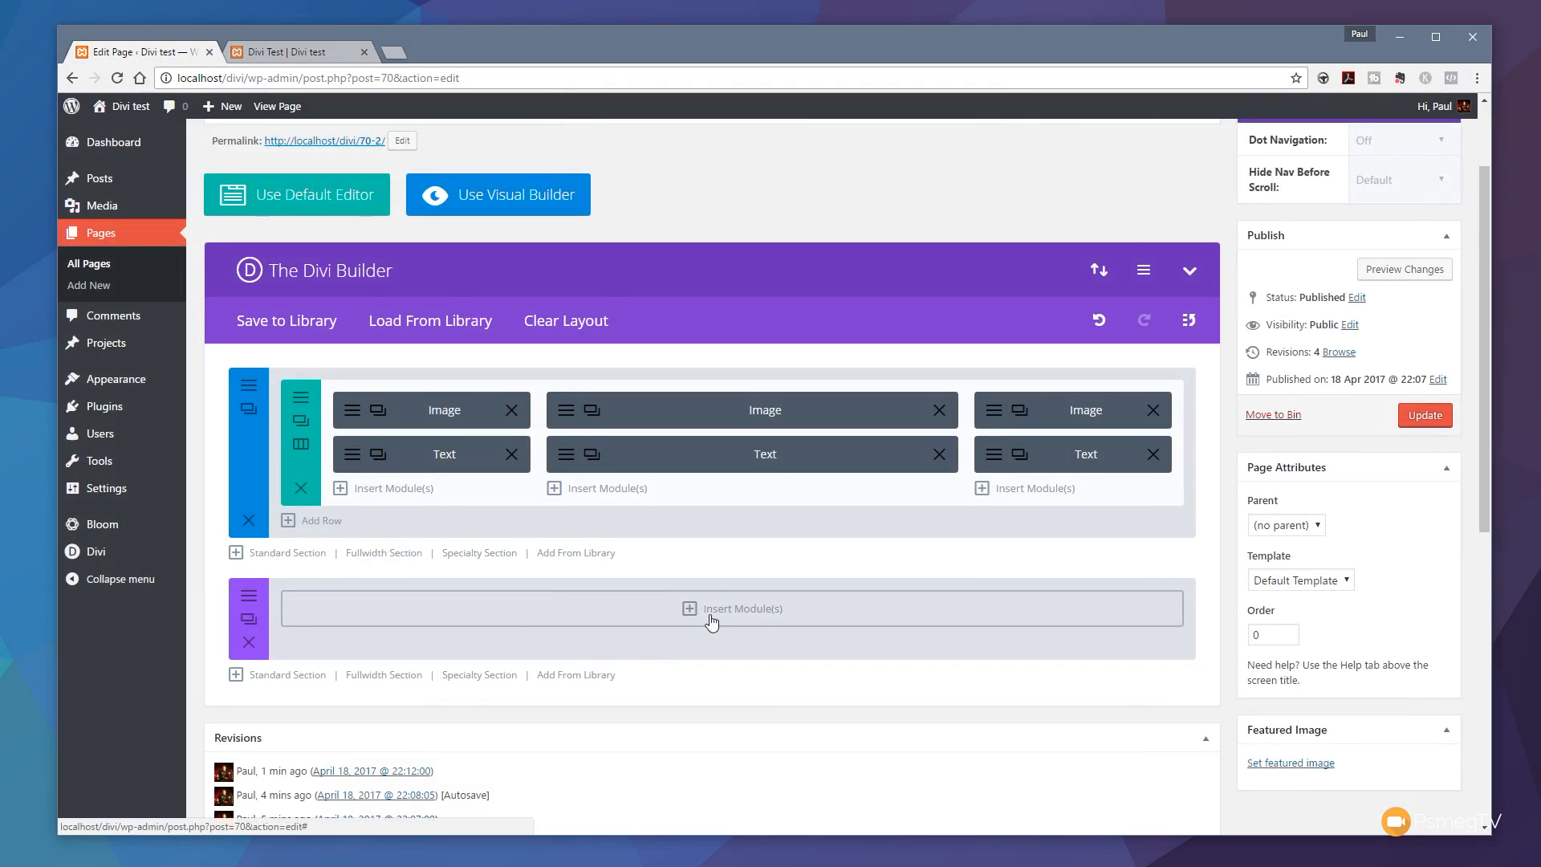
left_click(710, 620)
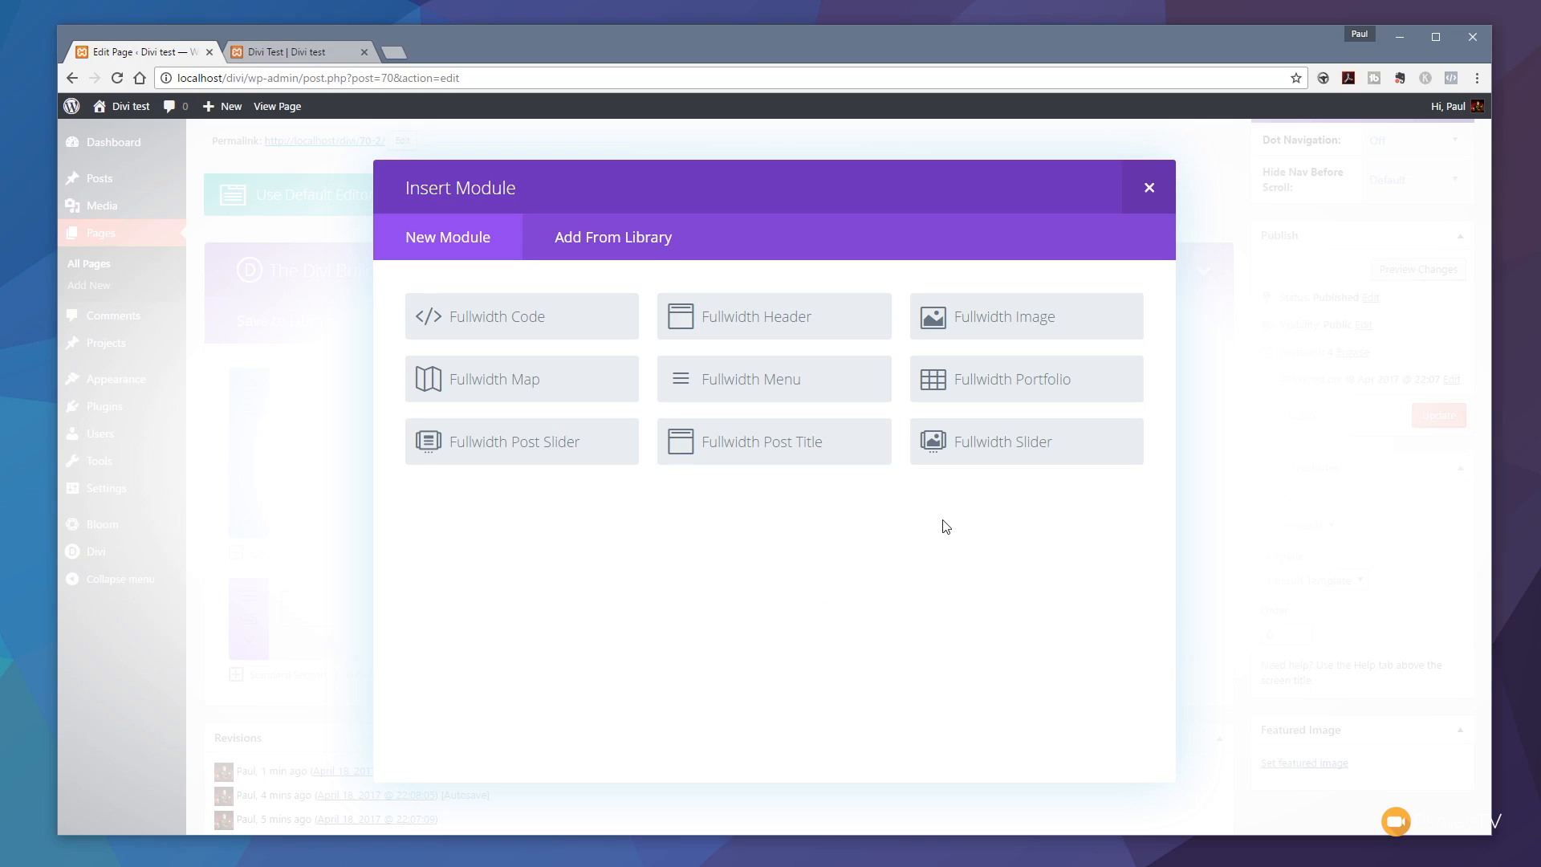
left_click(960, 332)
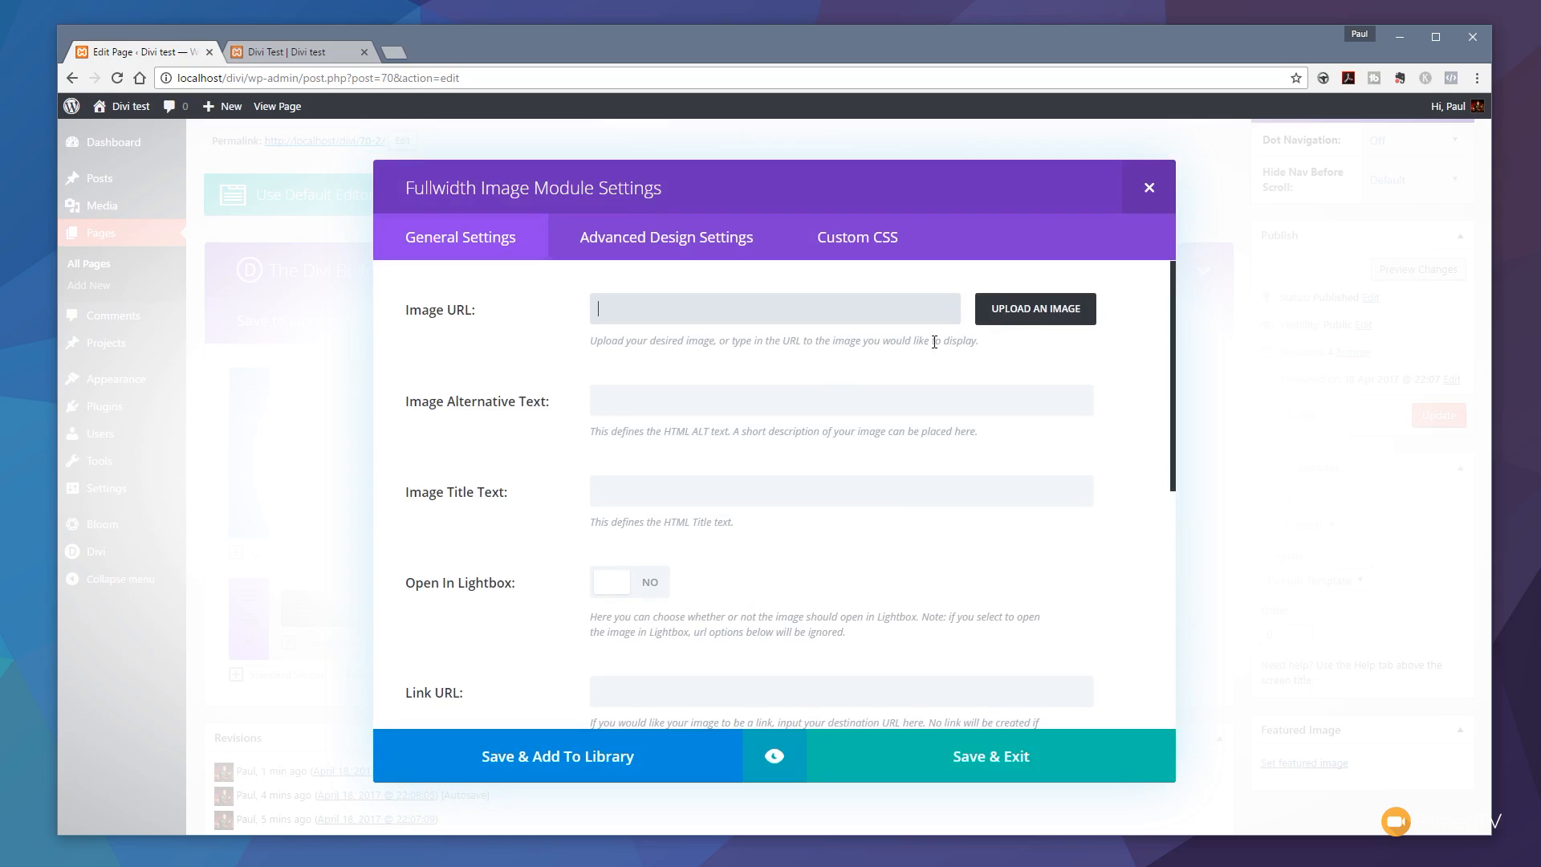
Step: Set girl-691712.jpg from the media library as the Fullwidth Image module's image, review its design settings and save the module
left_click(1034, 322)
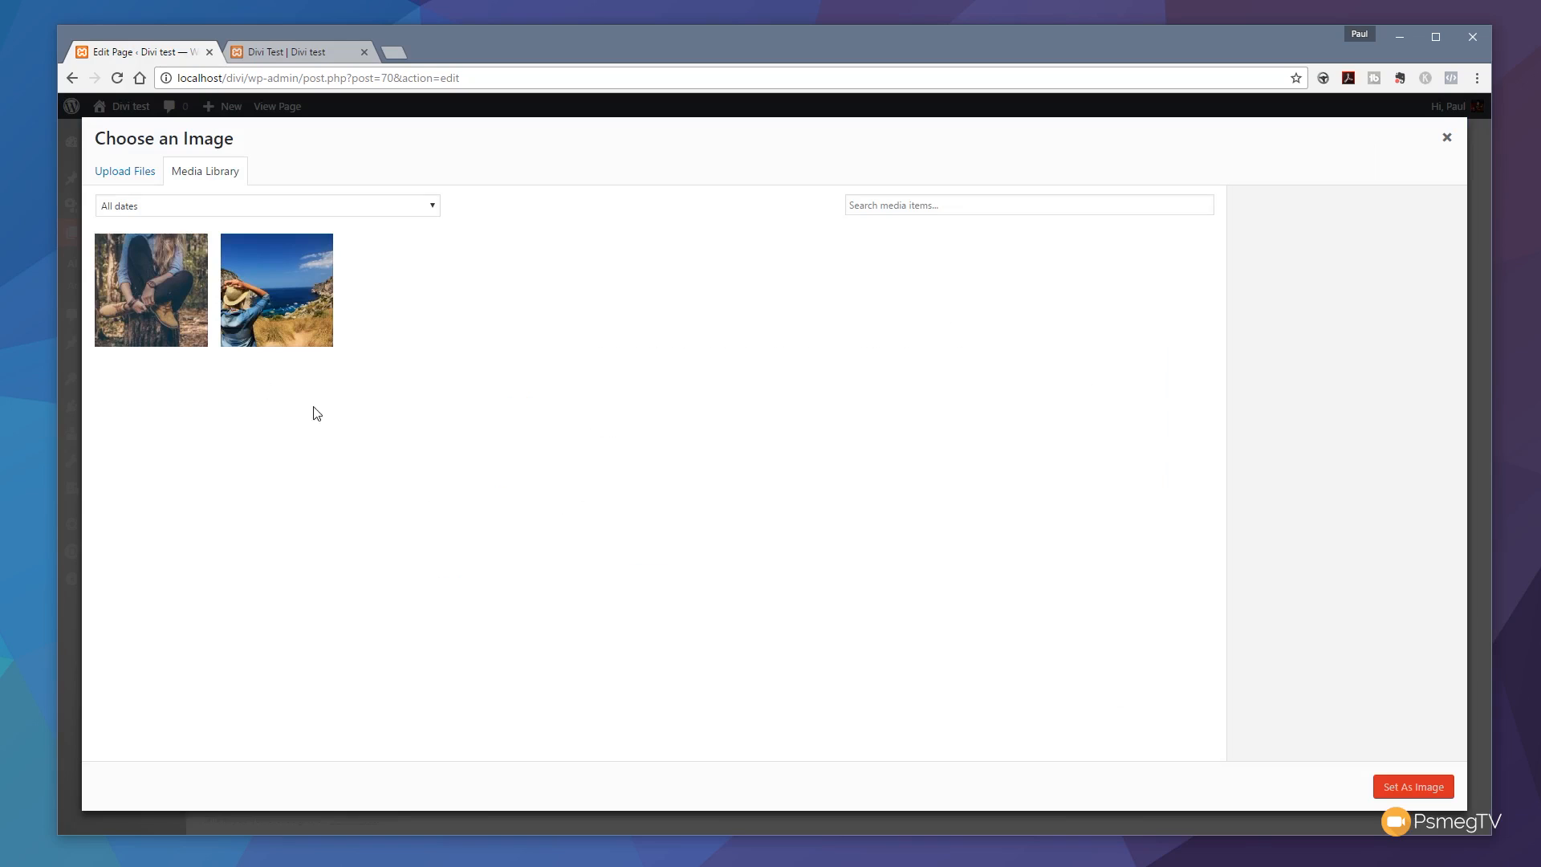
left_click(143, 288)
left_click(1425, 793)
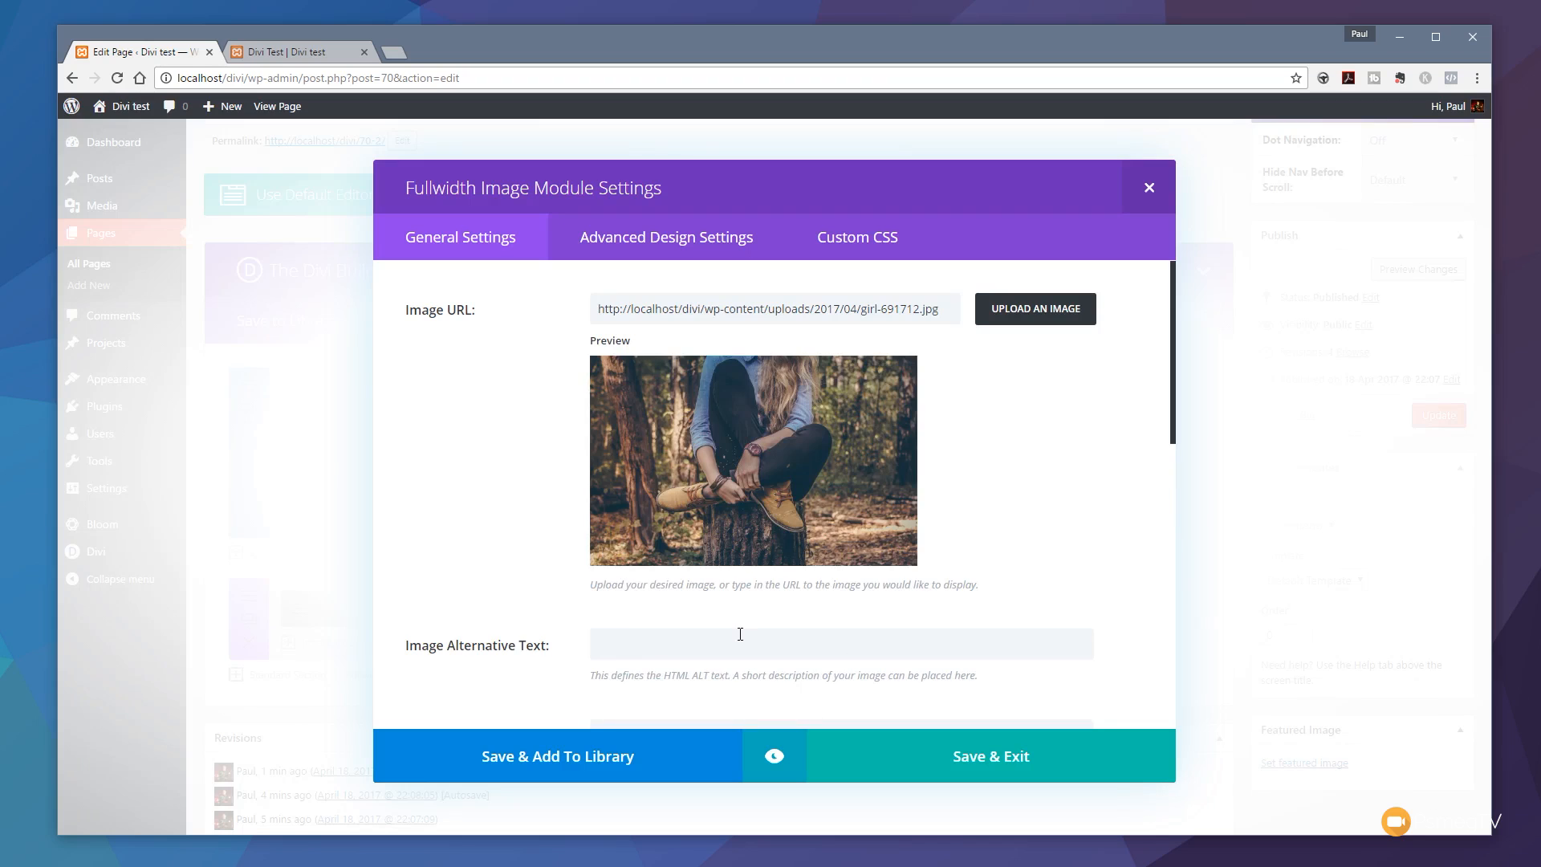
scroll(1008, 550, "down", 3)
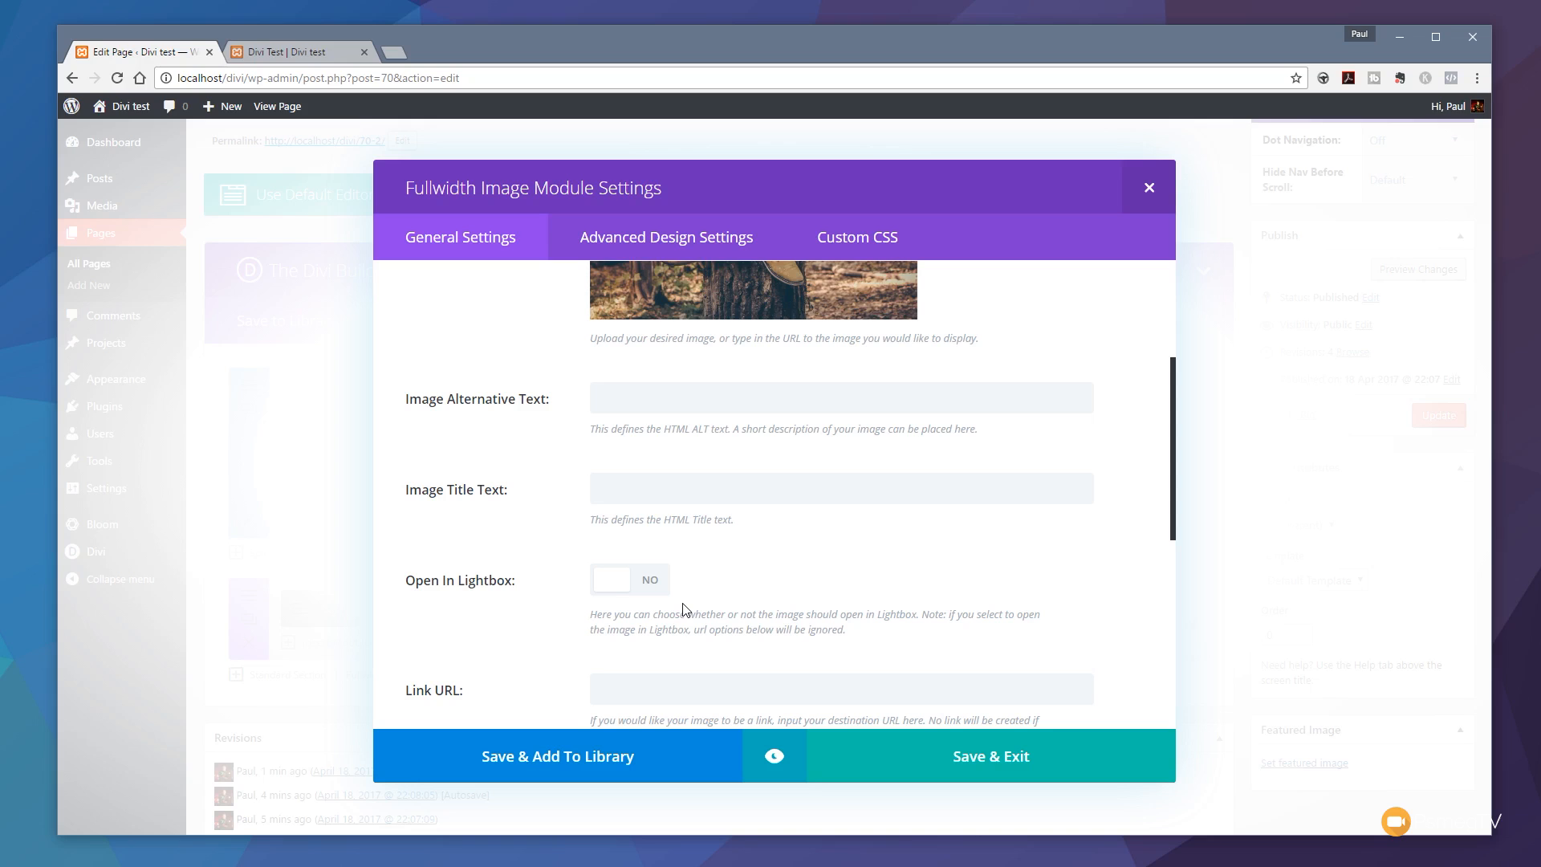
left_click(688, 250)
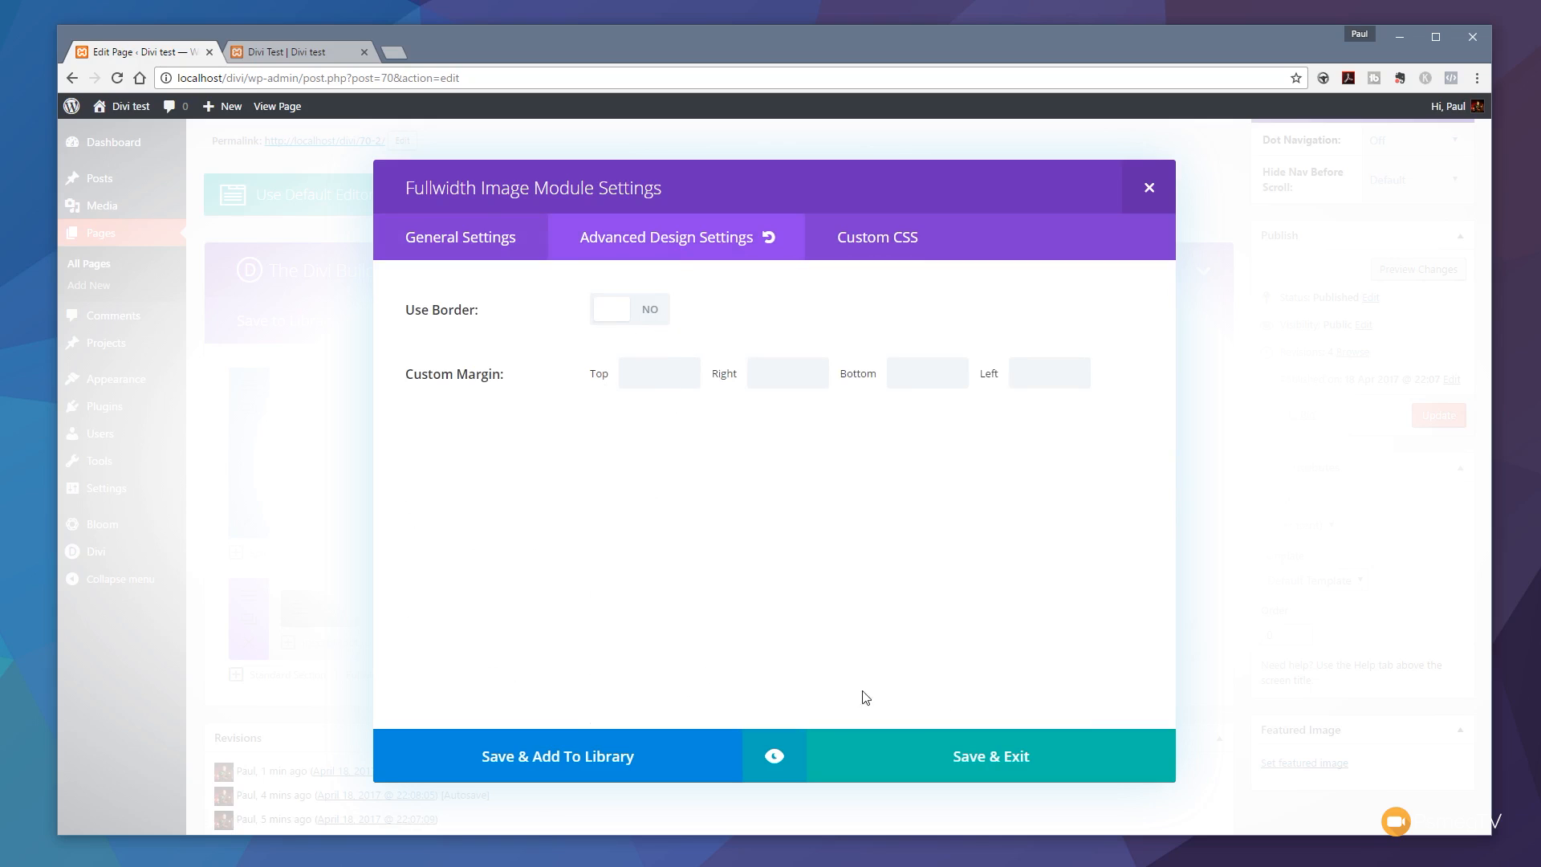
left_click(979, 763)
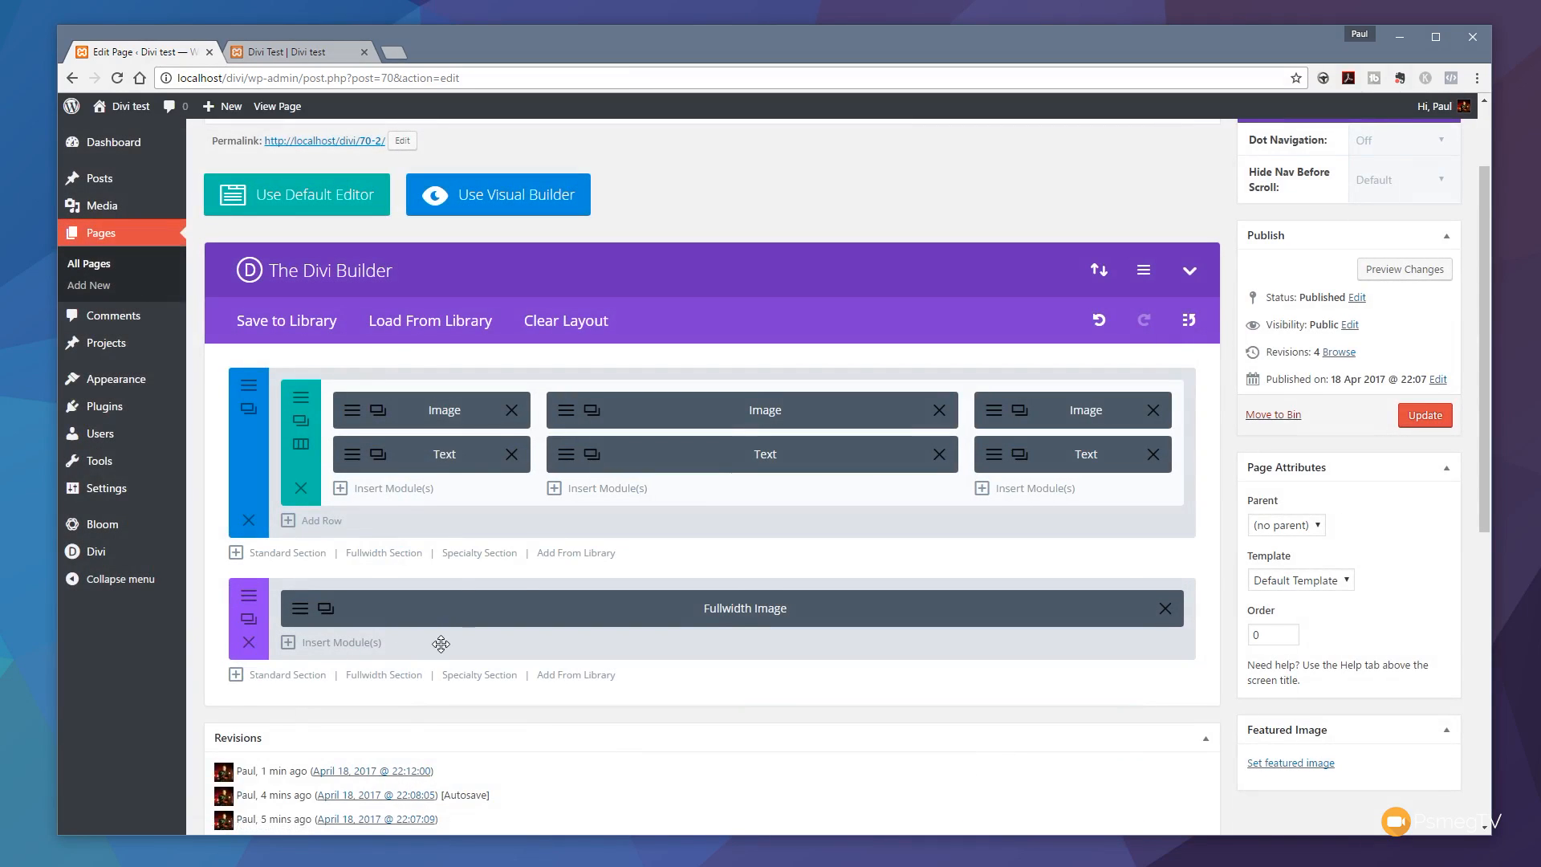
Step: Move the fullwidth section above the three-column section and update the page
left_click_drag(436, 642, 436, 419)
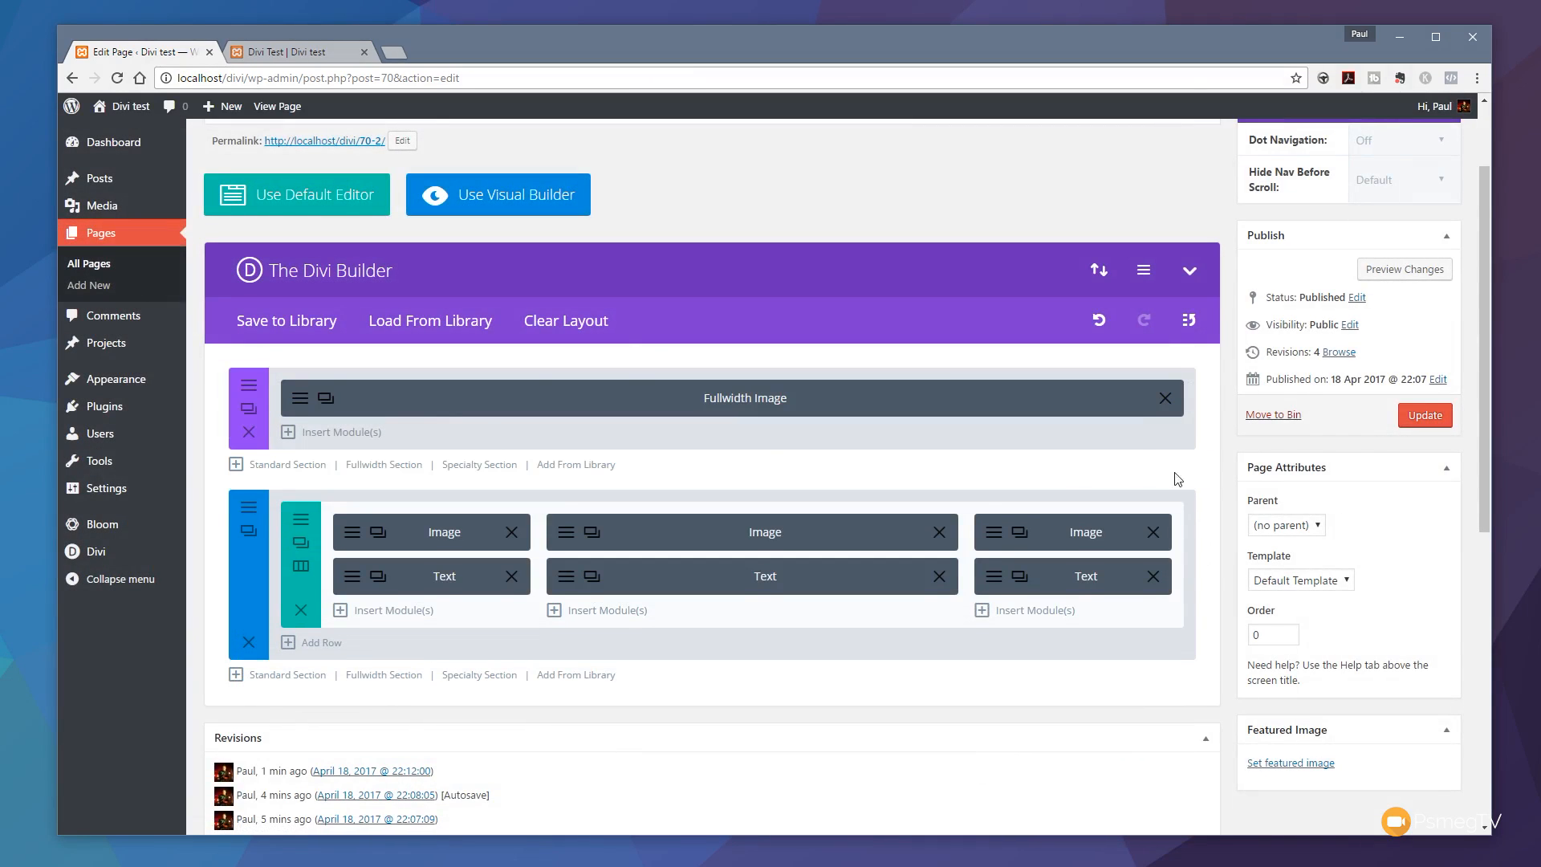
left_click(1425, 415)
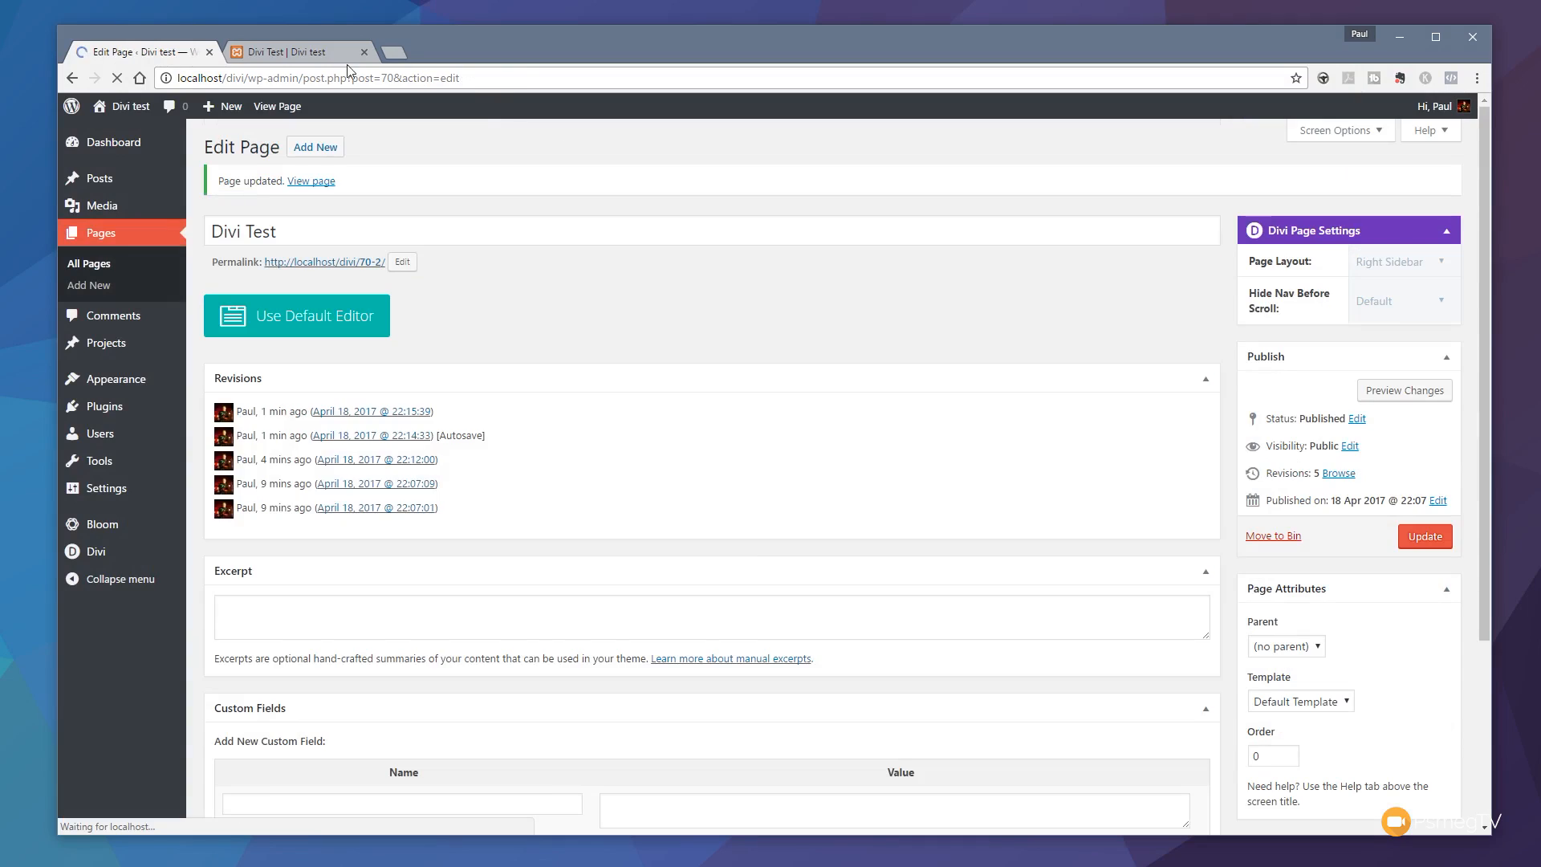
Step: Reload the published page and examine the fullwidth image and the three columns beneath it
left_click(305, 51)
left_click(117, 78)
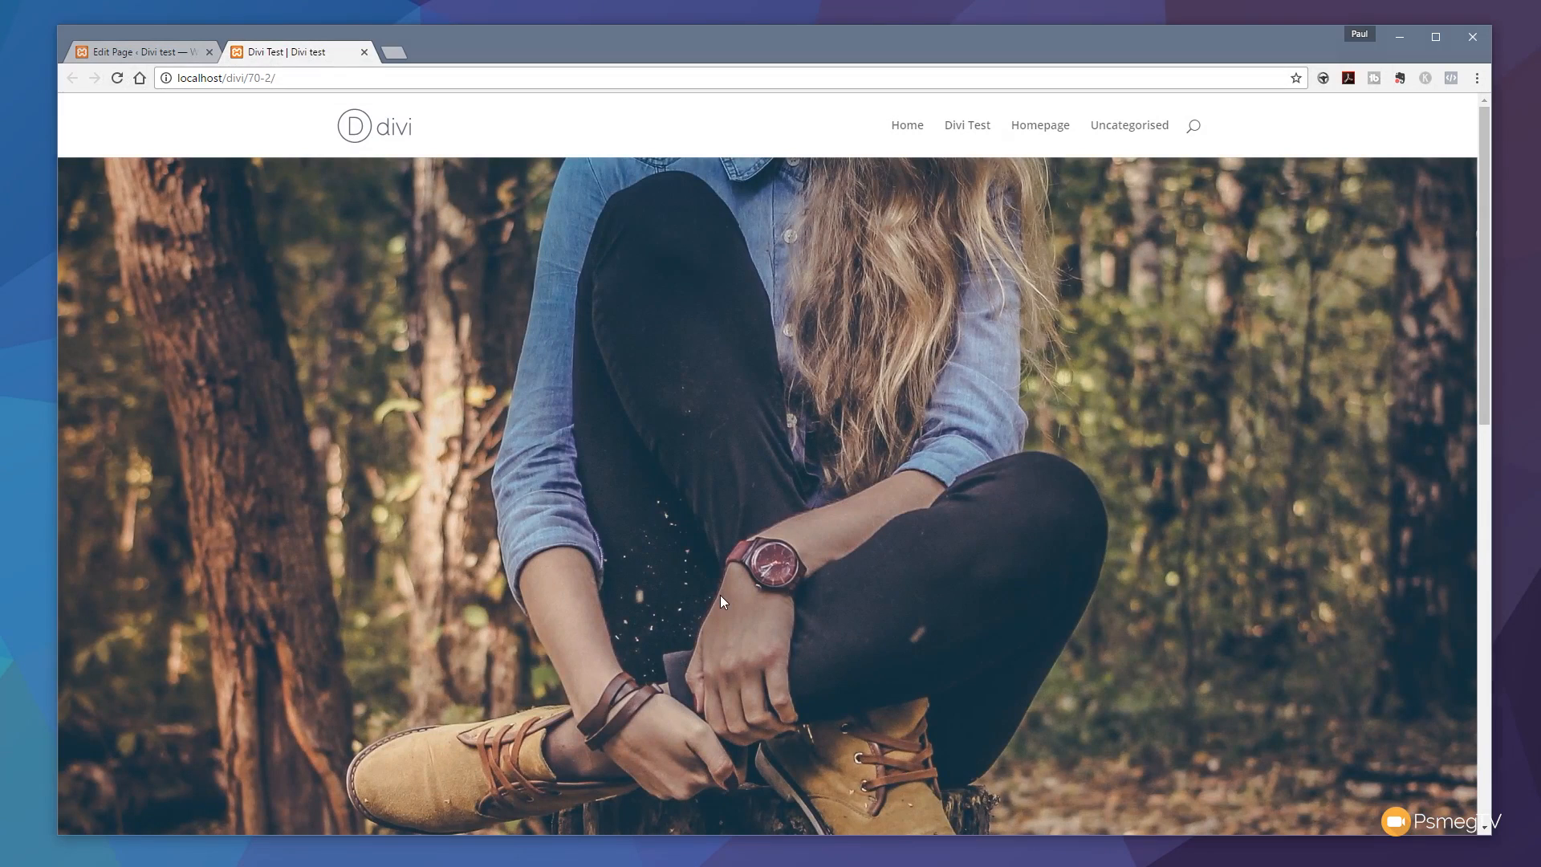
scroll(735, 585, "down", 7)
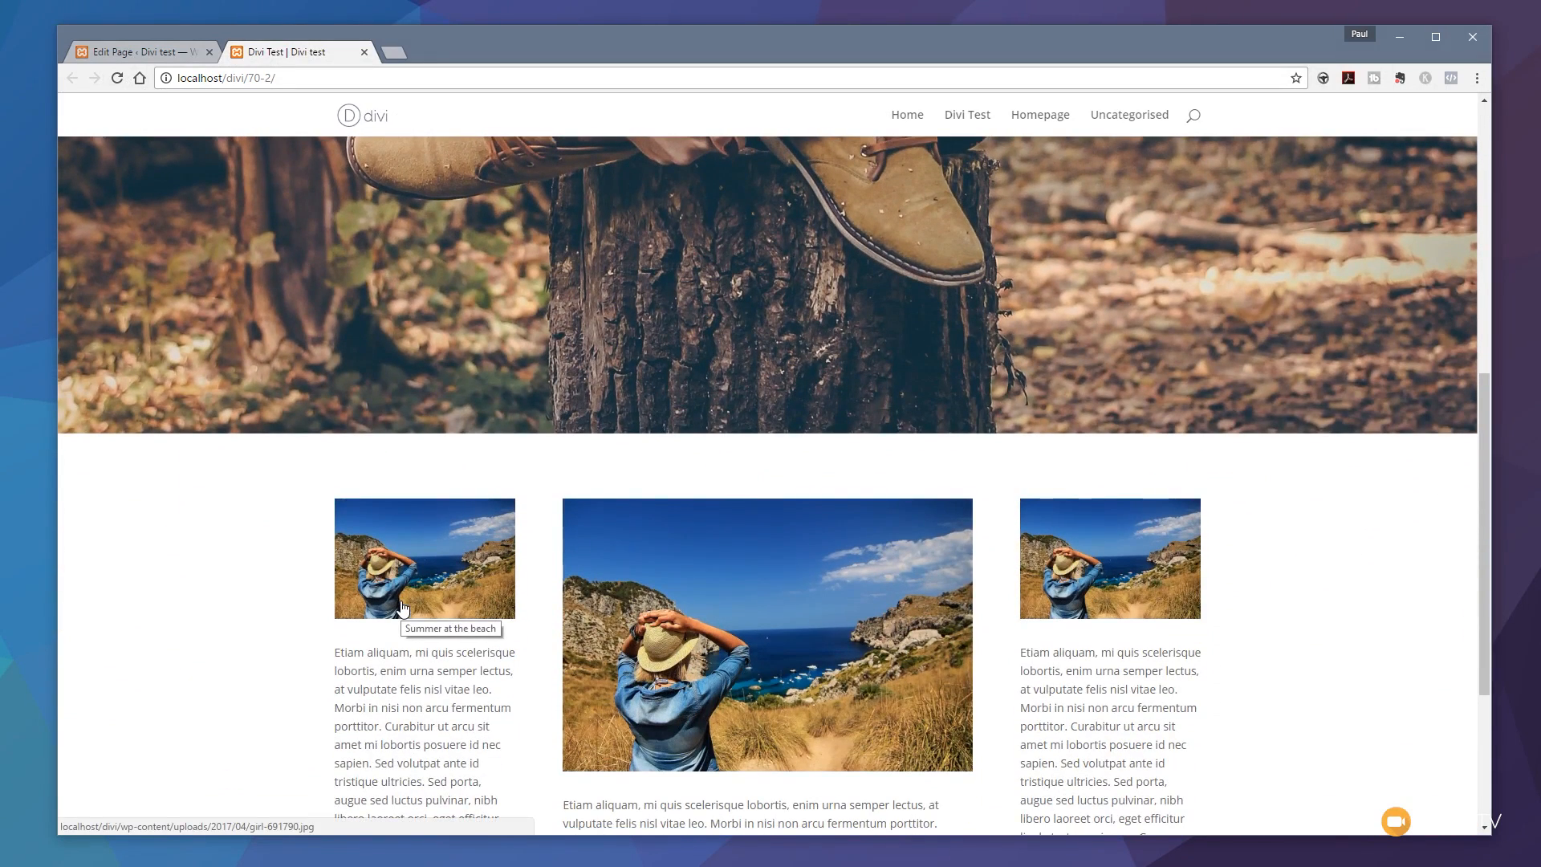
scroll(252, 602, "down", 4)
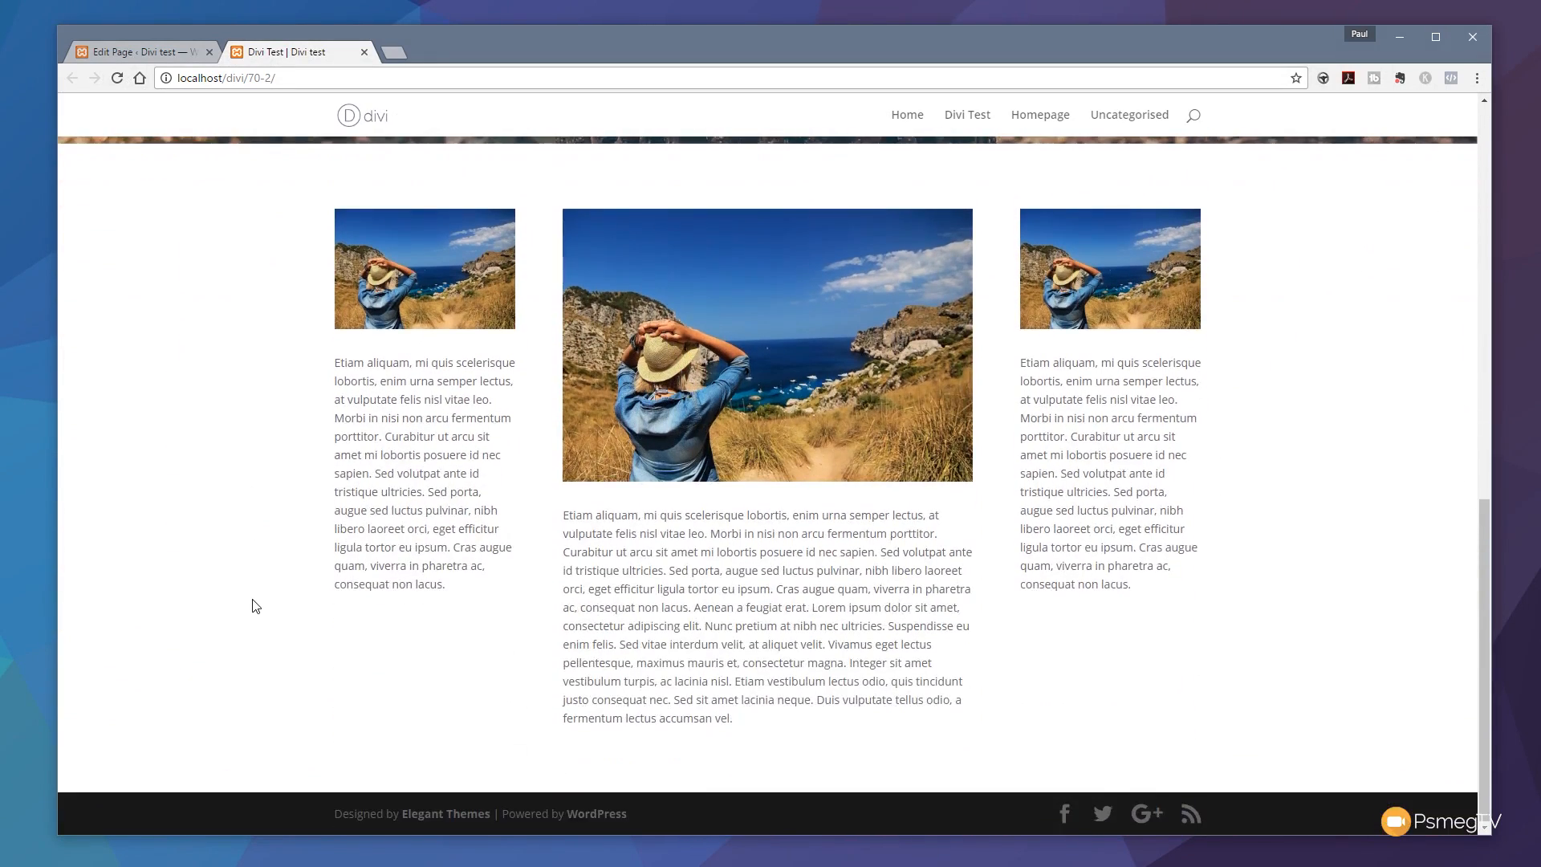
scroll(252, 602, "up", 8)
scroll(252, 598, "up", 2)
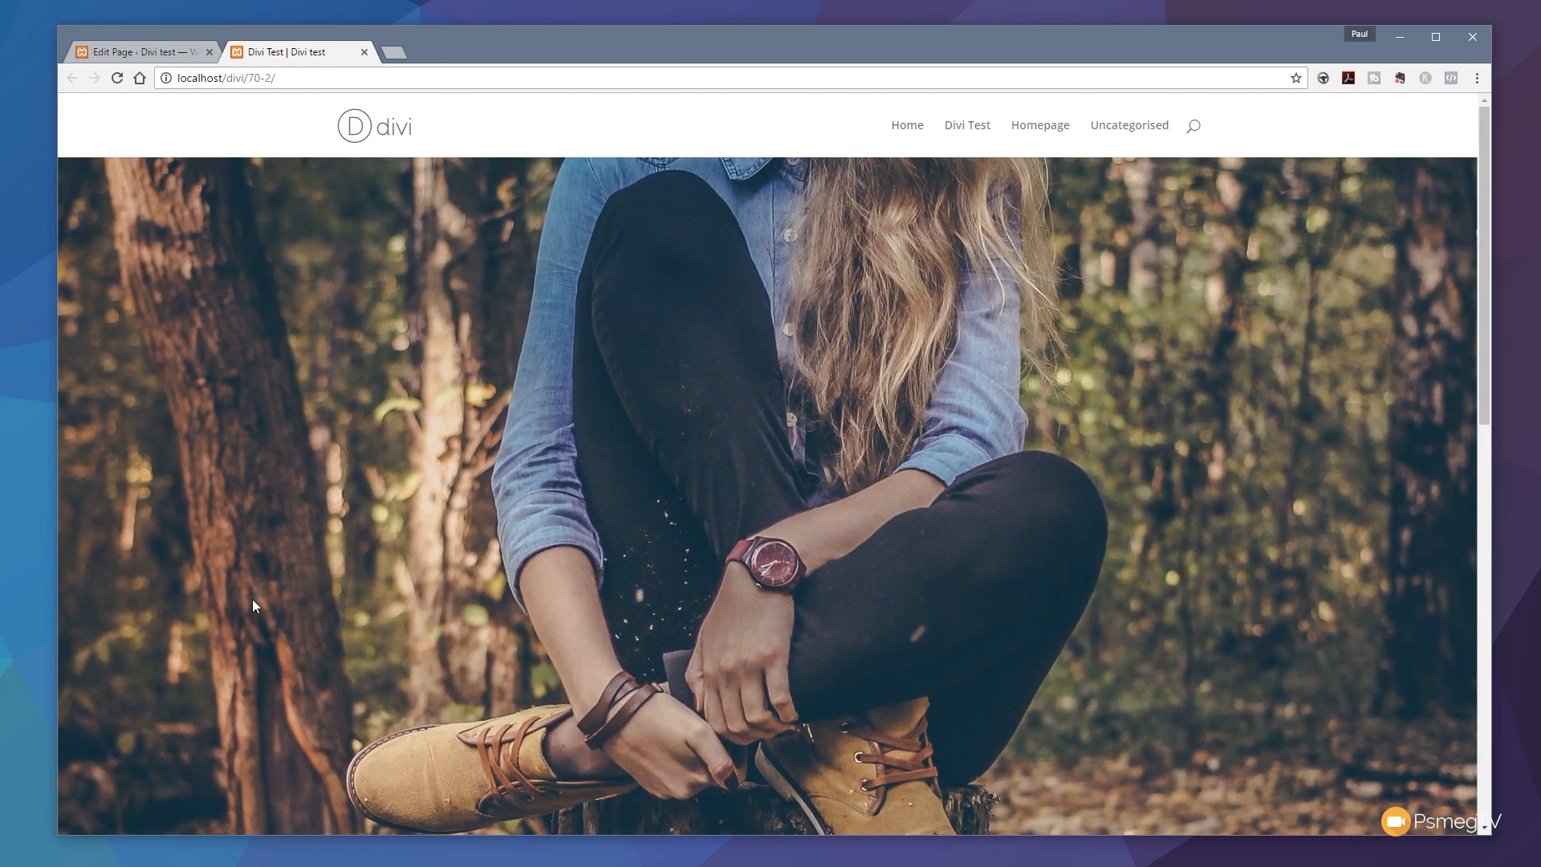
scroll(488, 435, "down", 5)
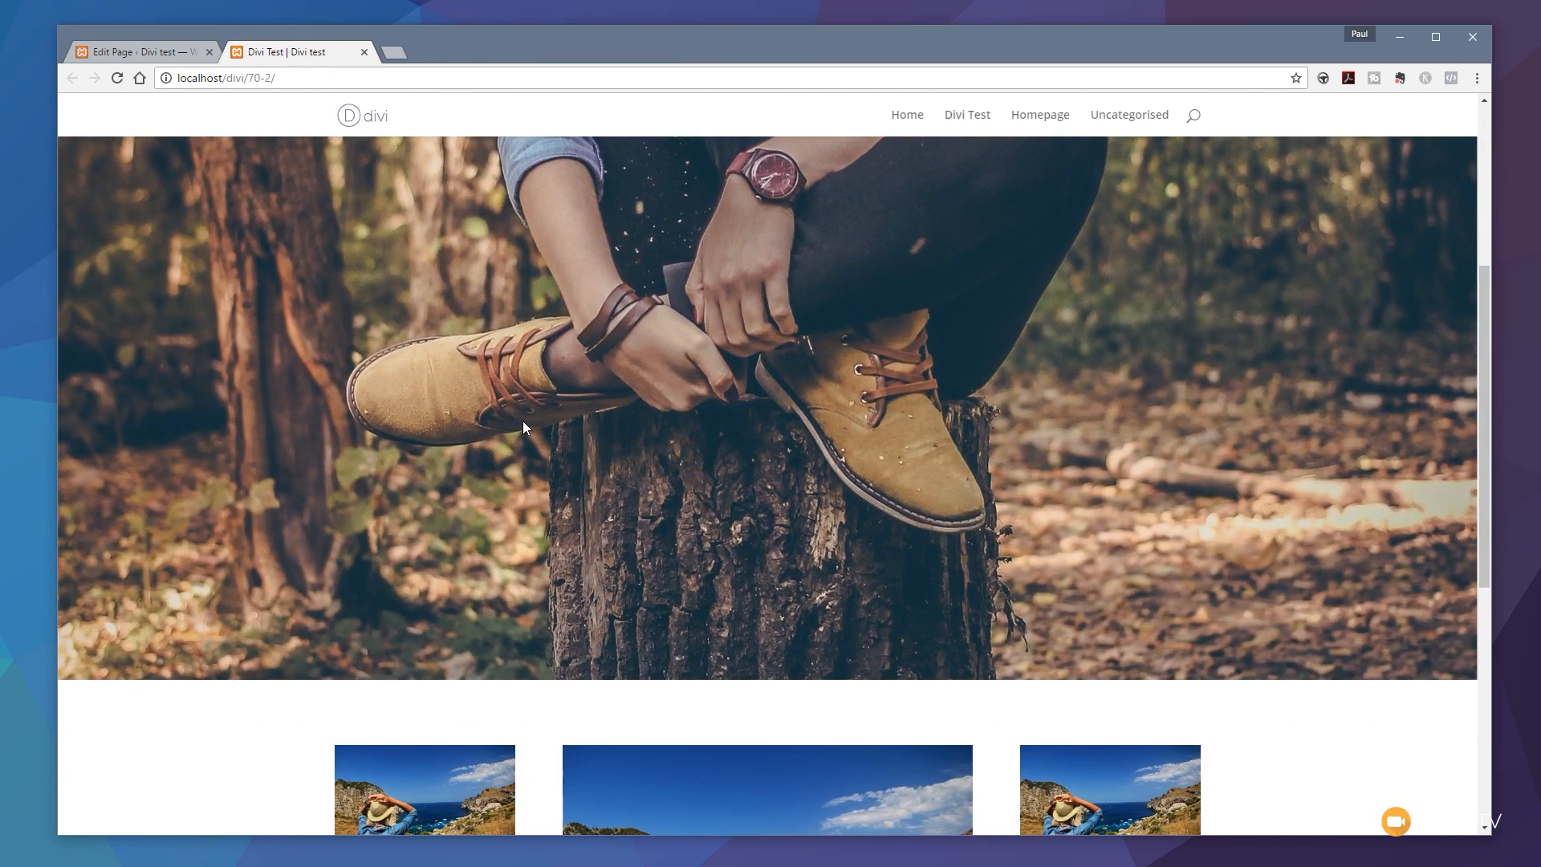
Step: Return to the page editor and delete the Fullwidth Image module from the fullwidth section
left_click(148, 53)
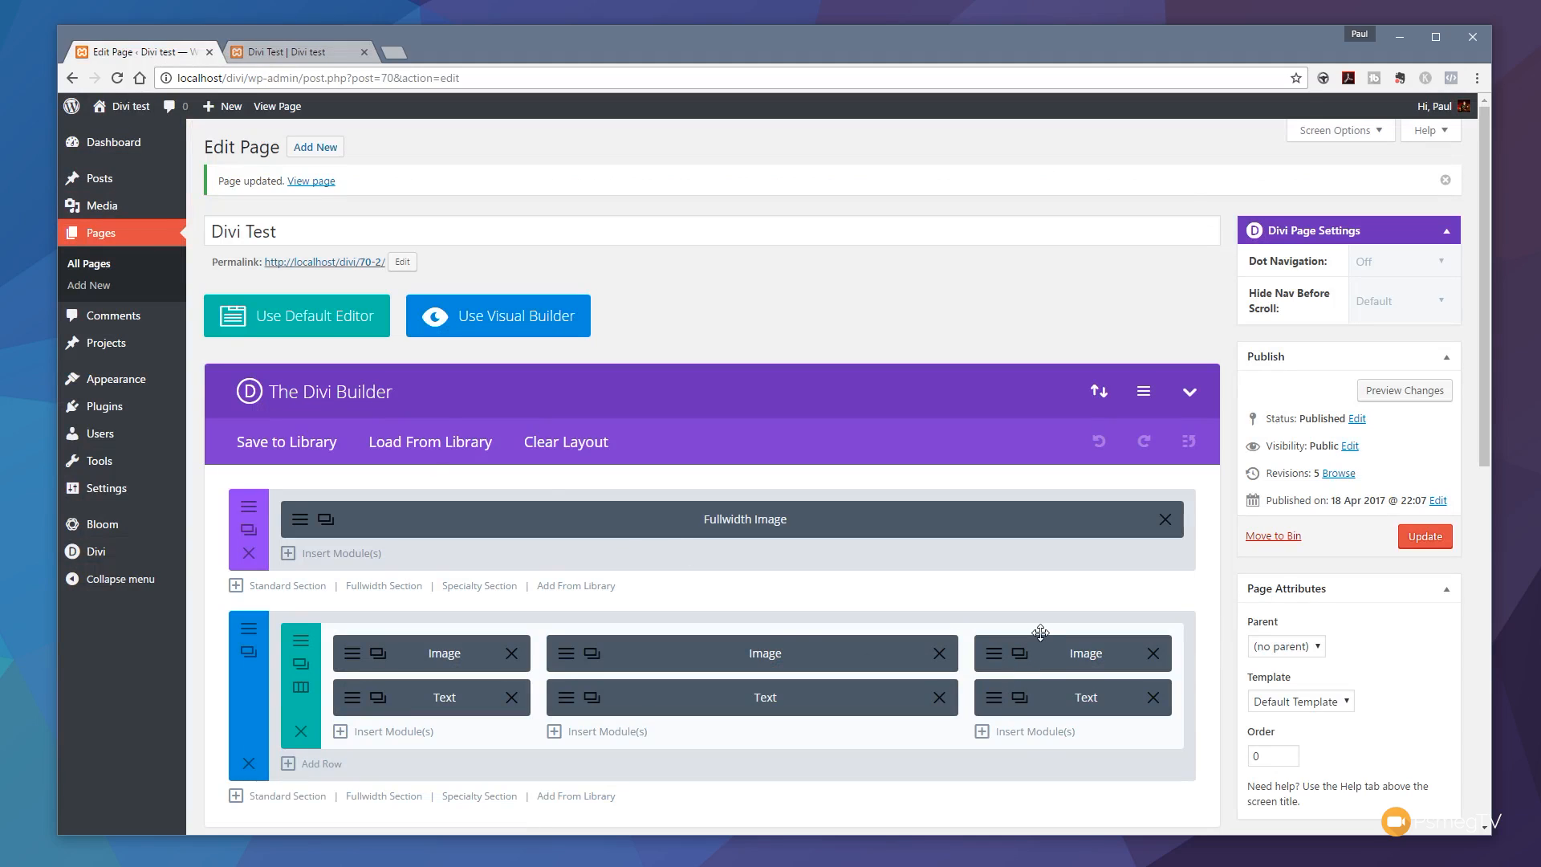
left_click(1164, 519)
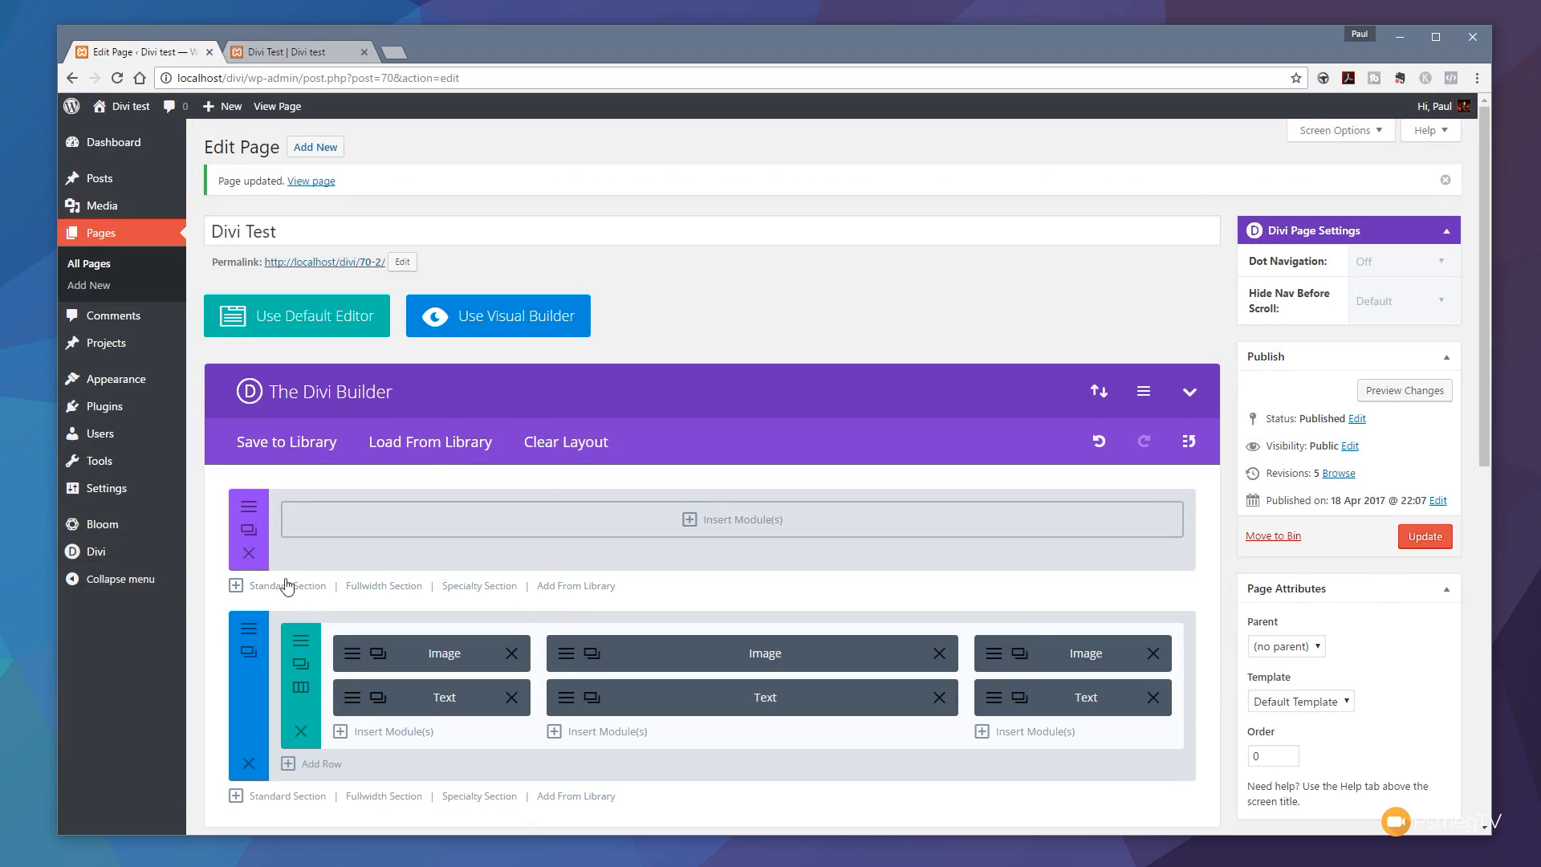
Step: Set girl-691712.jpg as the fullwidth section's background image, save the section settings and update the page
left_click(249, 507)
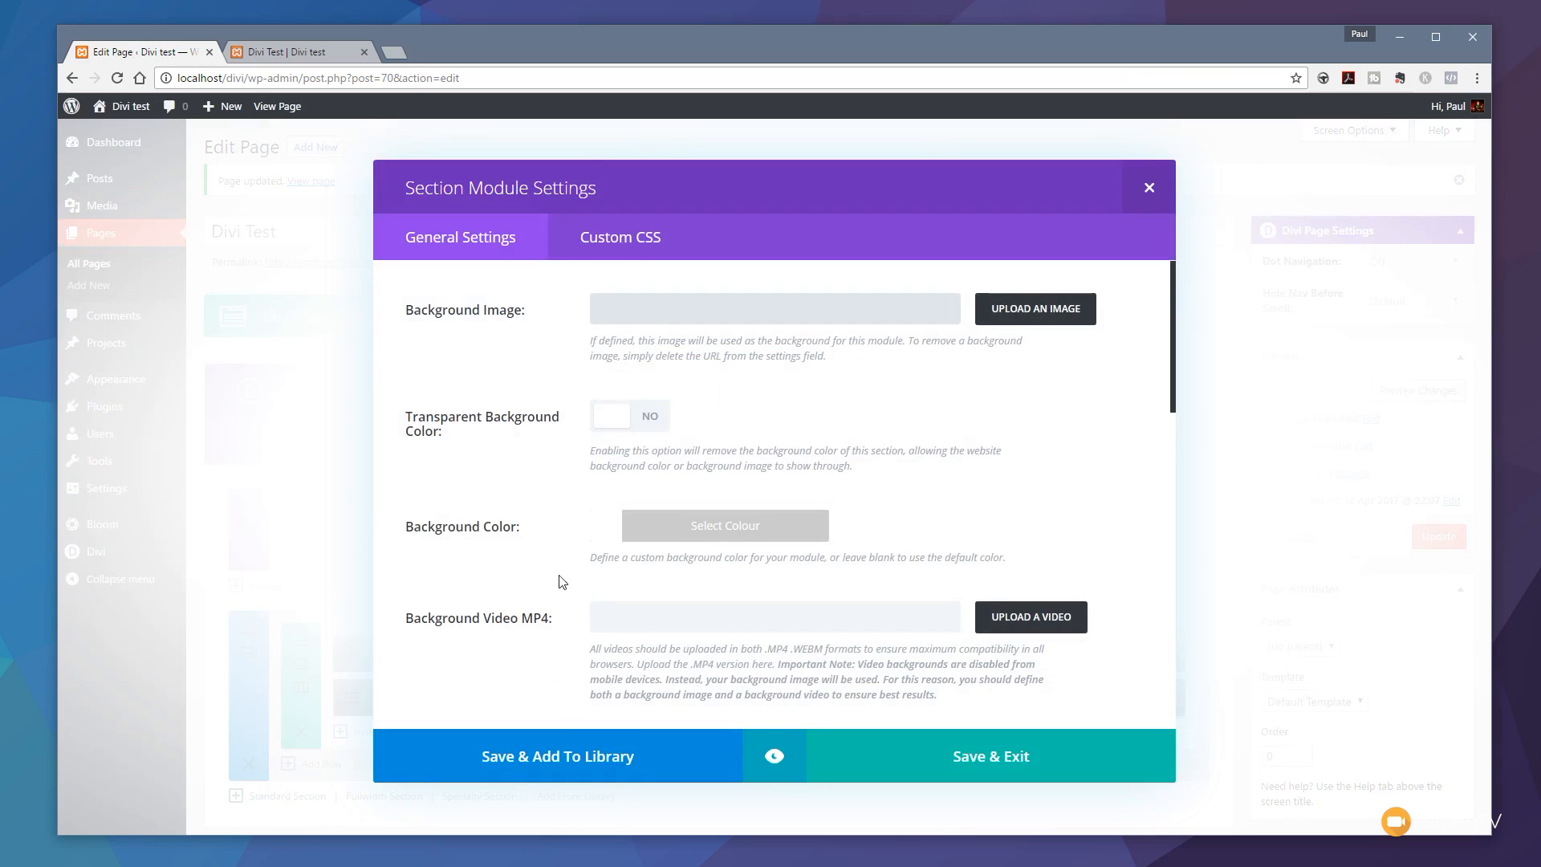
left_click(1036, 310)
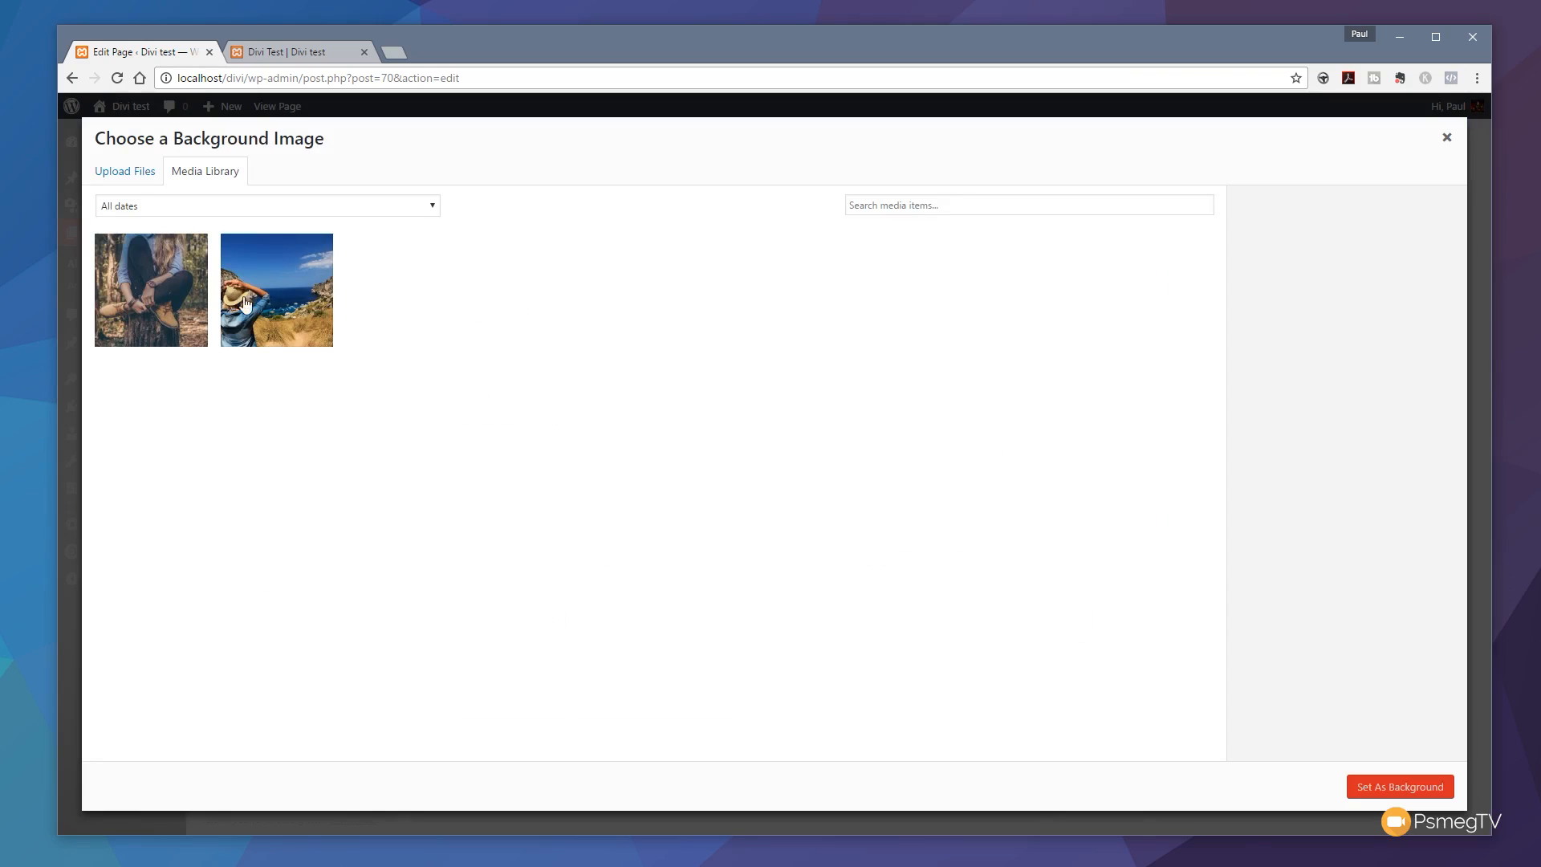
left_click(130, 298)
left_click(1395, 786)
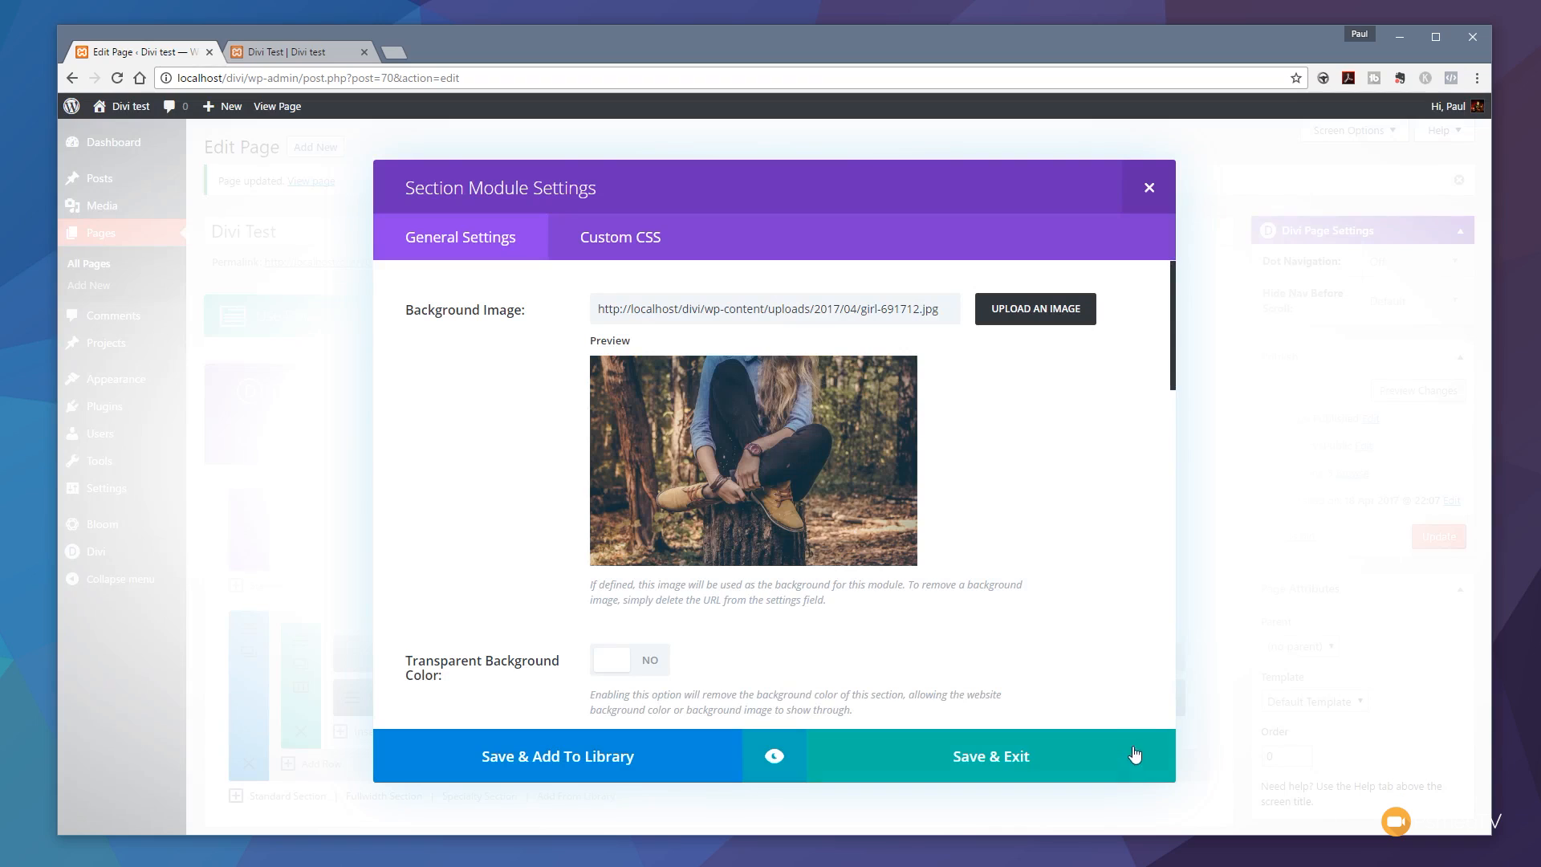
scroll(1058, 552, "down", 4)
scroll(1051, 550, "down", 10)
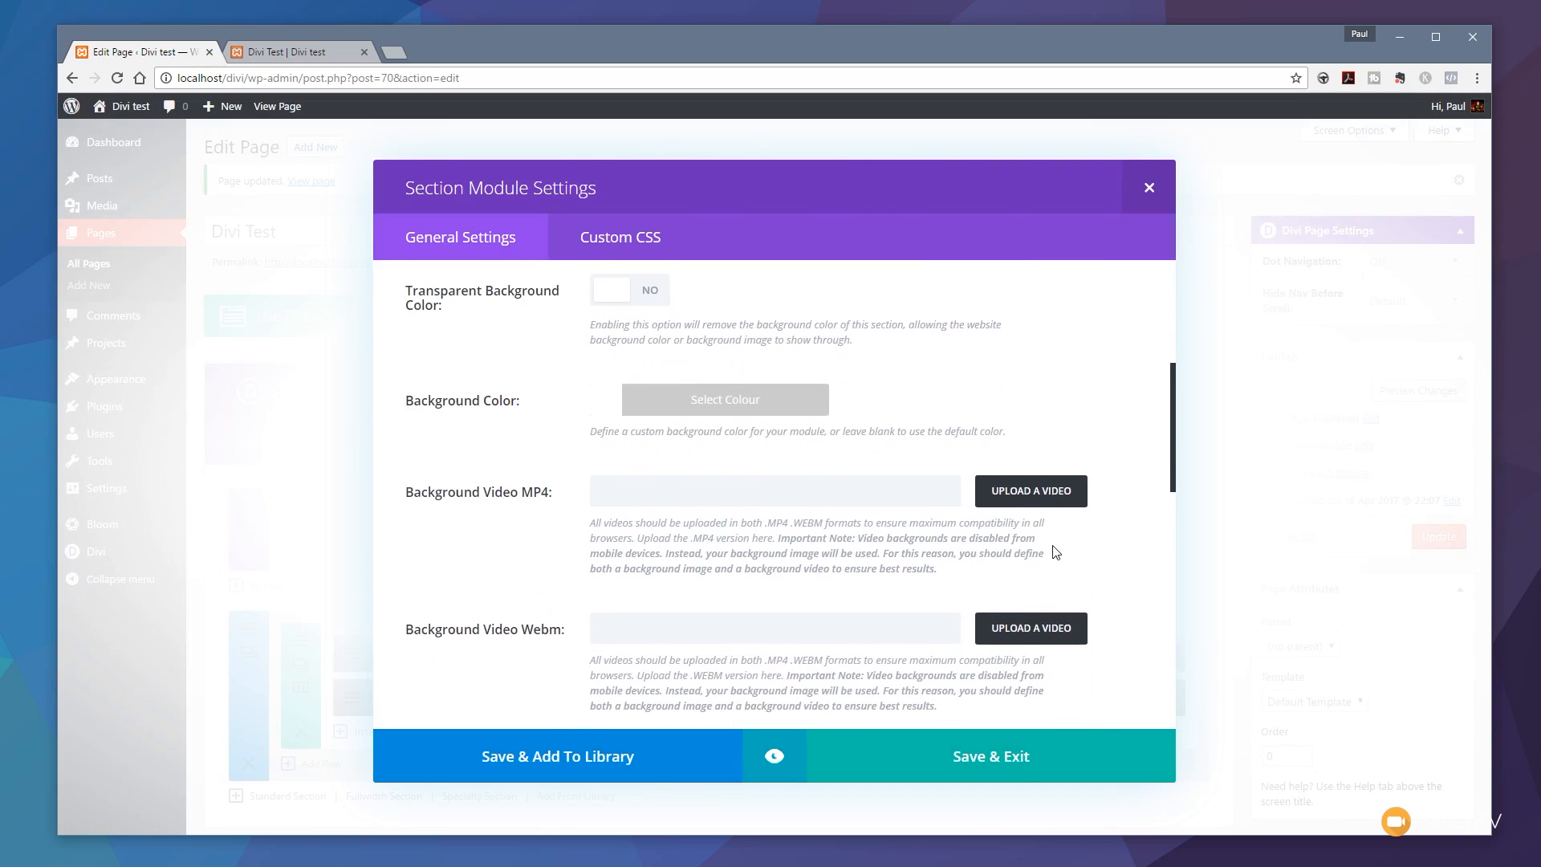
scroll(1005, 563, "down", 2)
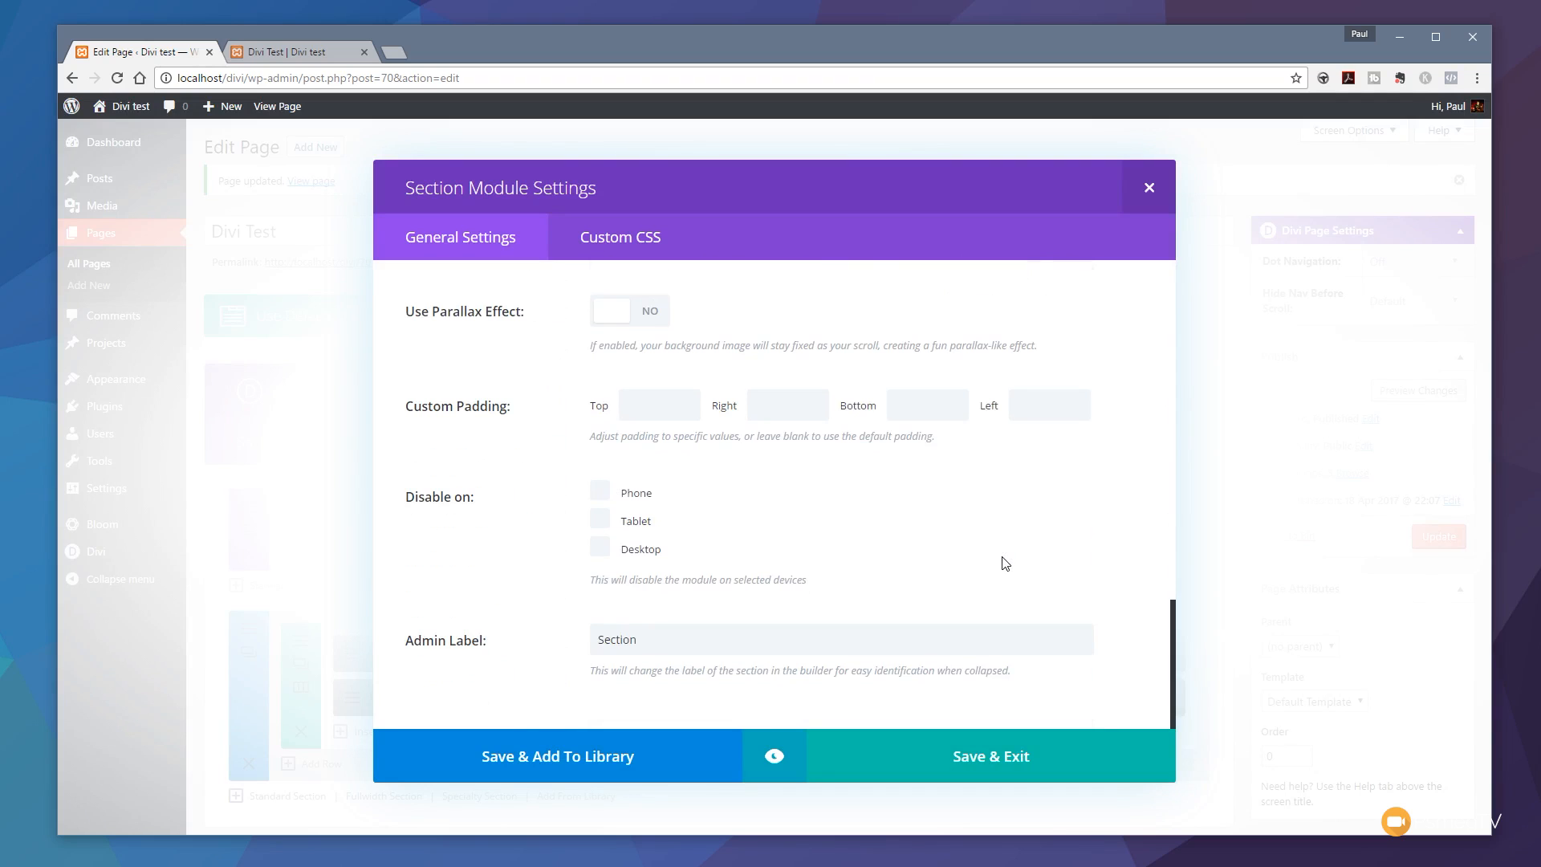
left_click(974, 758)
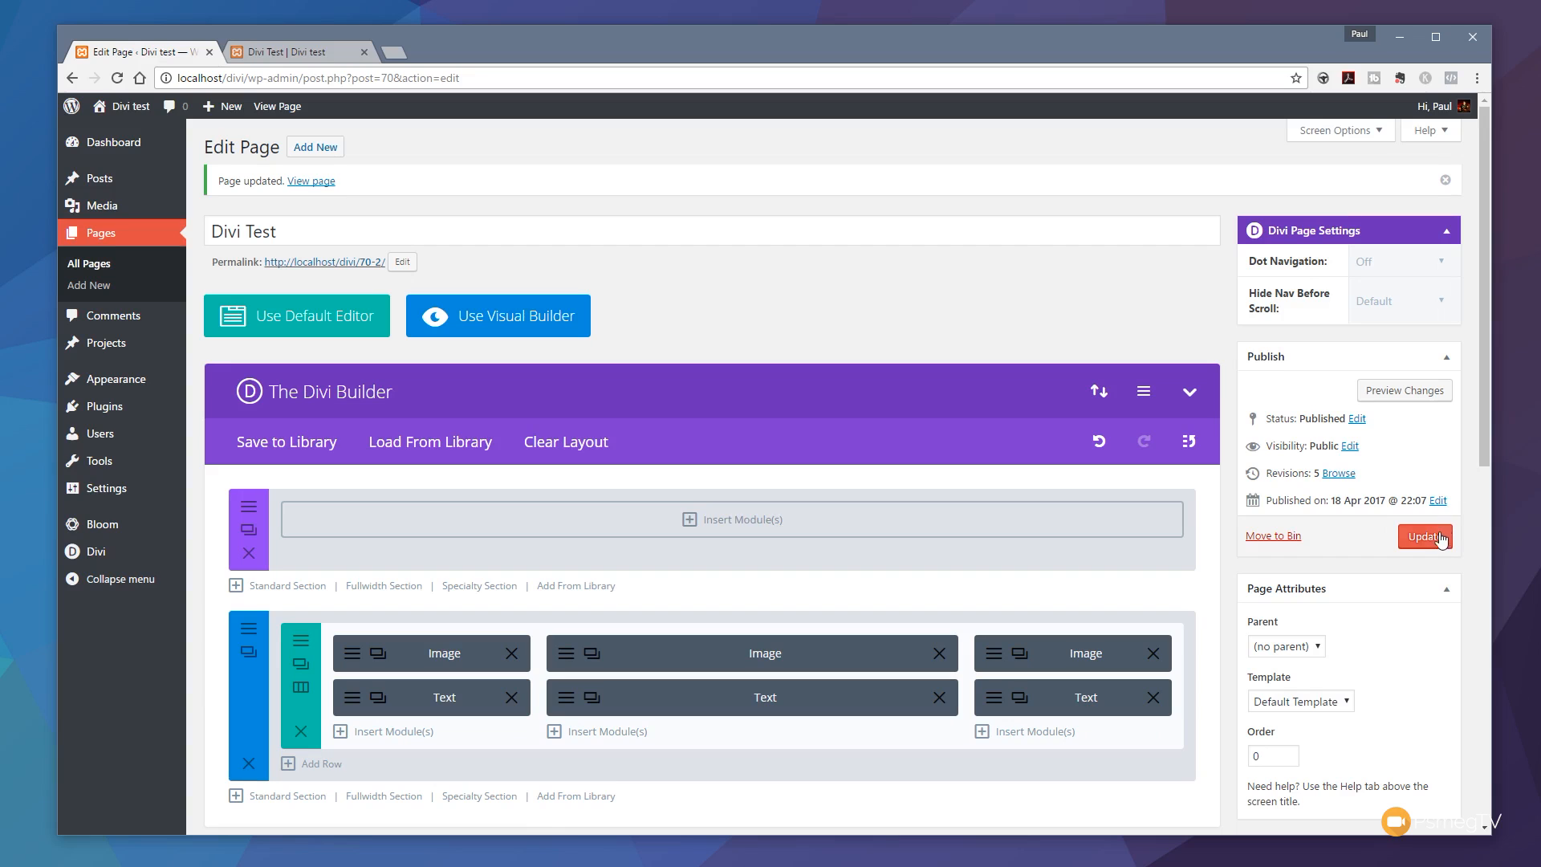
left_click(1441, 536)
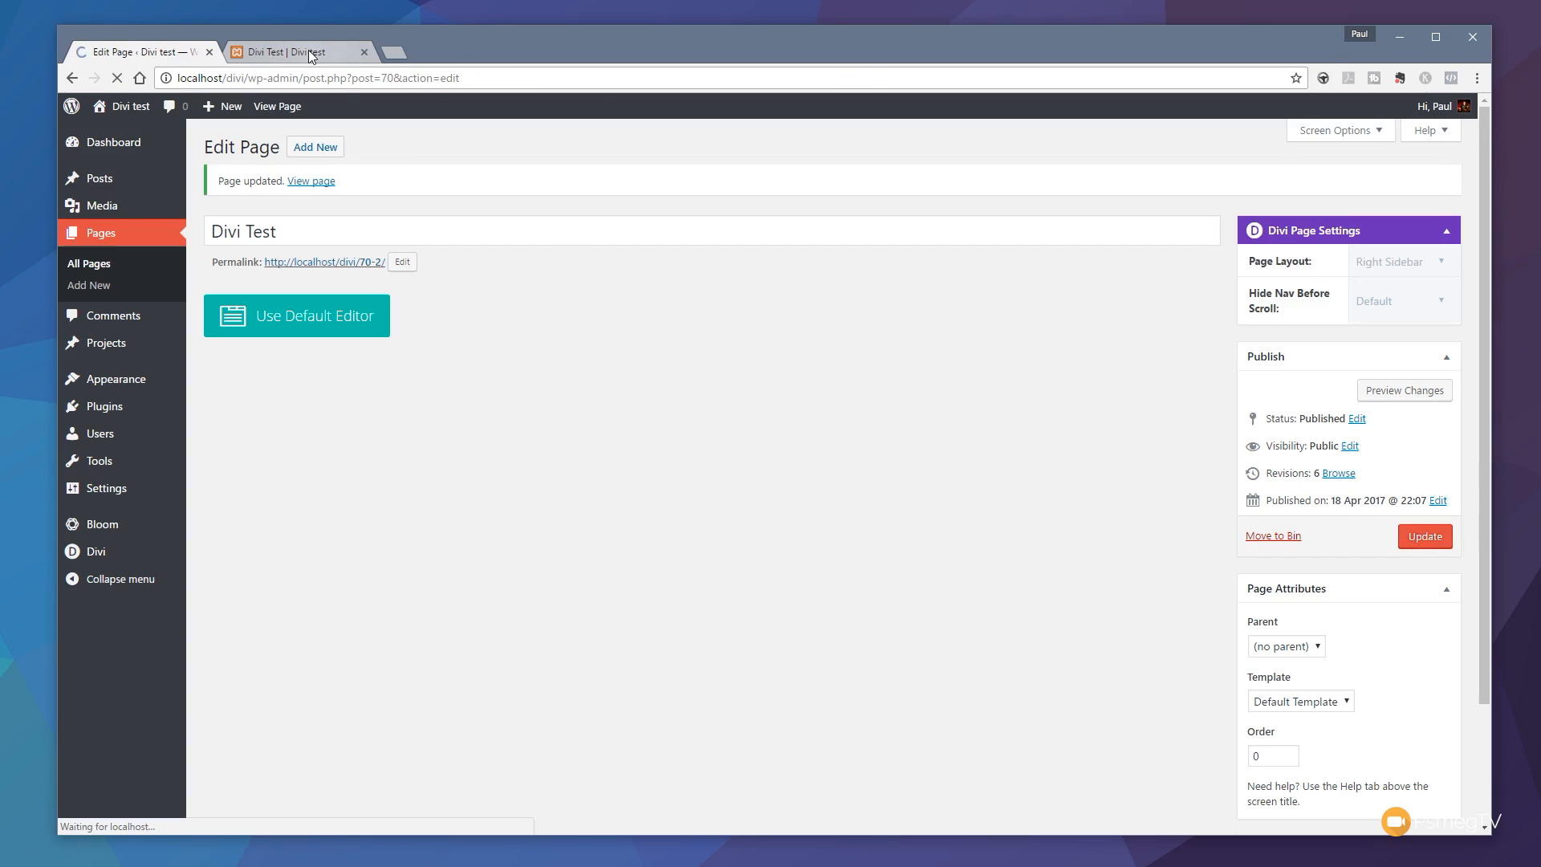
Step: Check the fullwidth section's background on the reloaded published page and return to the page editor
left_click(308, 50)
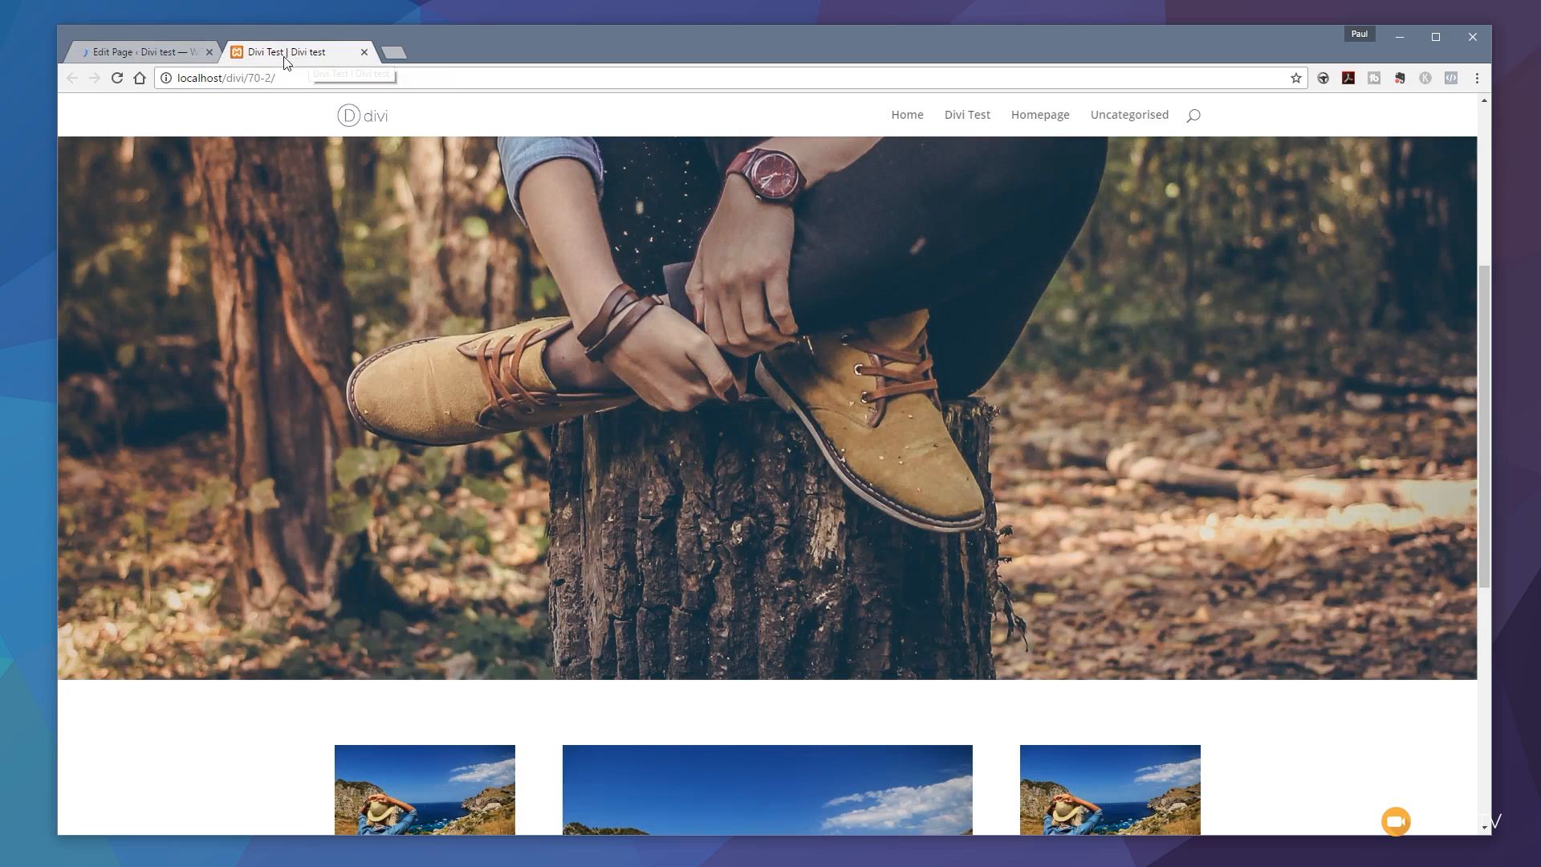
left_click(117, 78)
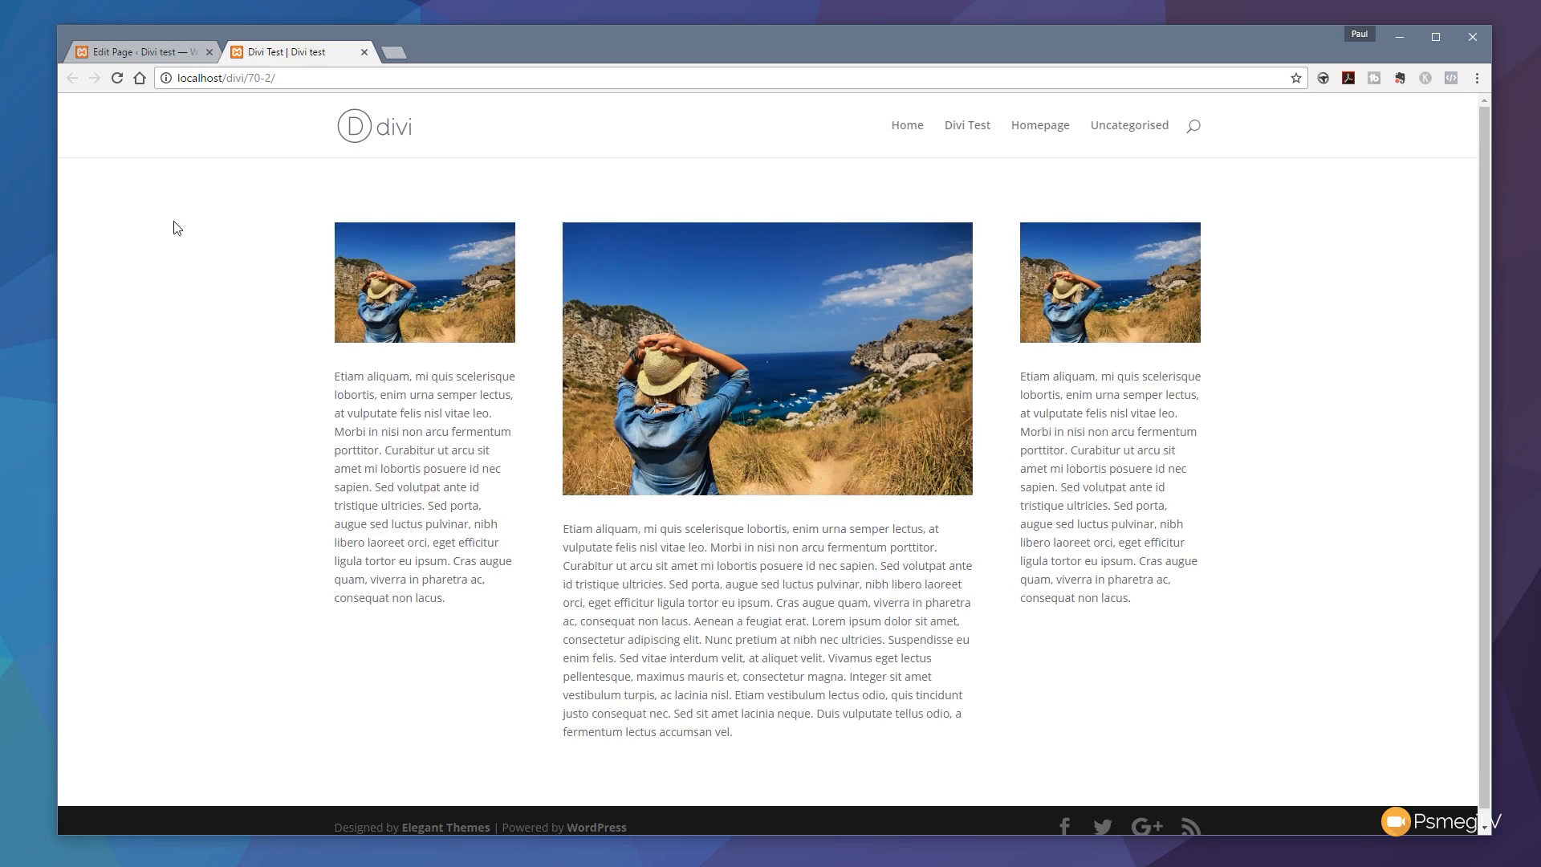
left_click(147, 52)
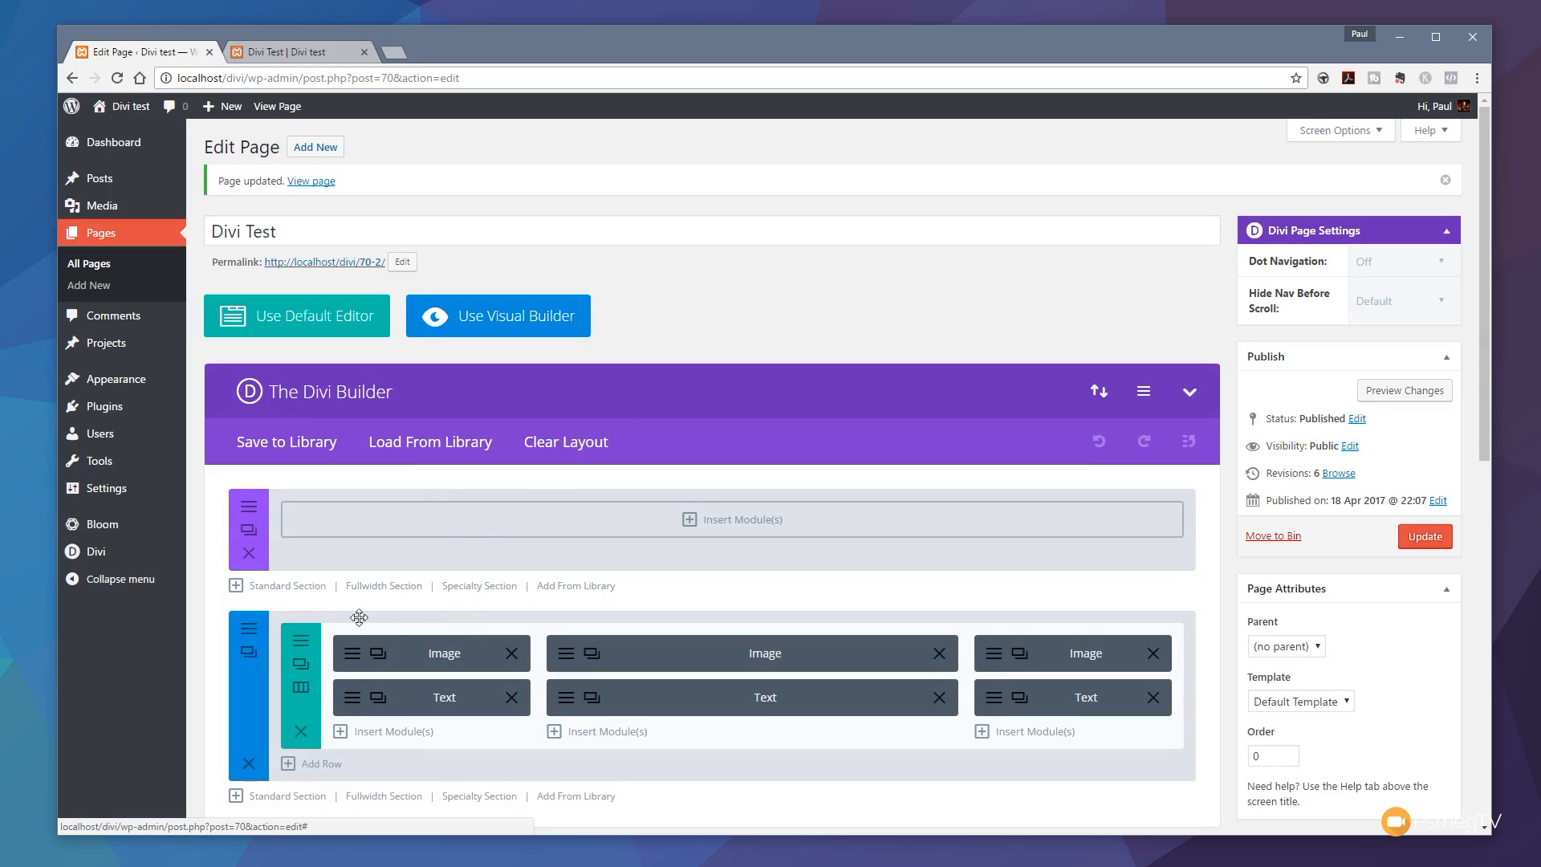
Step: Set the fullwidth section's custom padding to 250 at the top and 250 at the bottom, save it and update the page
left_click(252, 514)
scroll(1015, 450, "down", 2)
scroll(1035, 456, "down", 10)
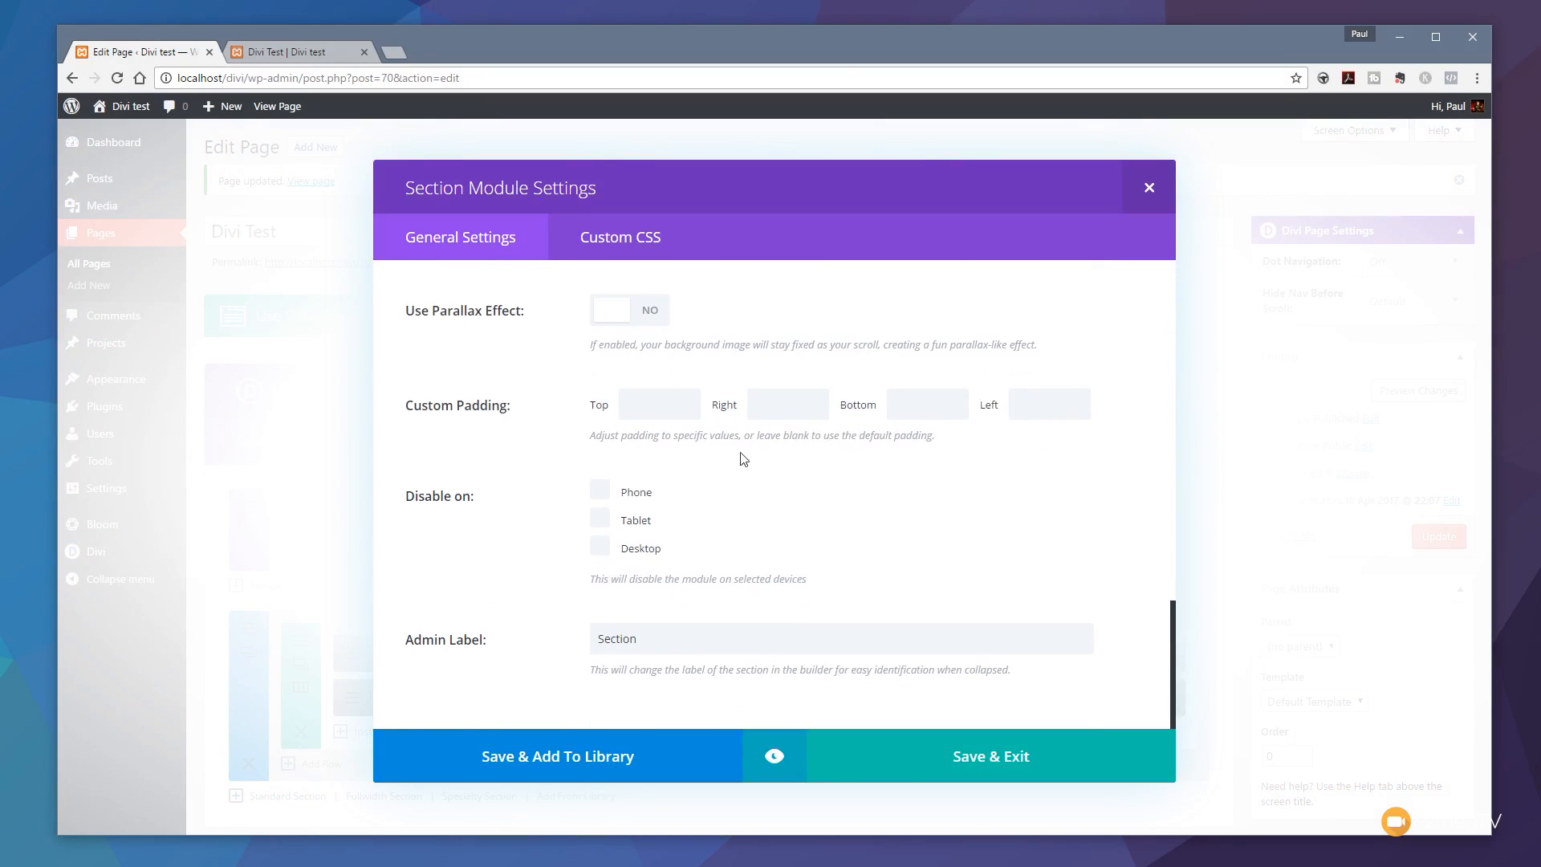
left_click(672, 405)
type("250")
left_click(914, 402)
type("250")
left_click(989, 743)
left_click(1425, 536)
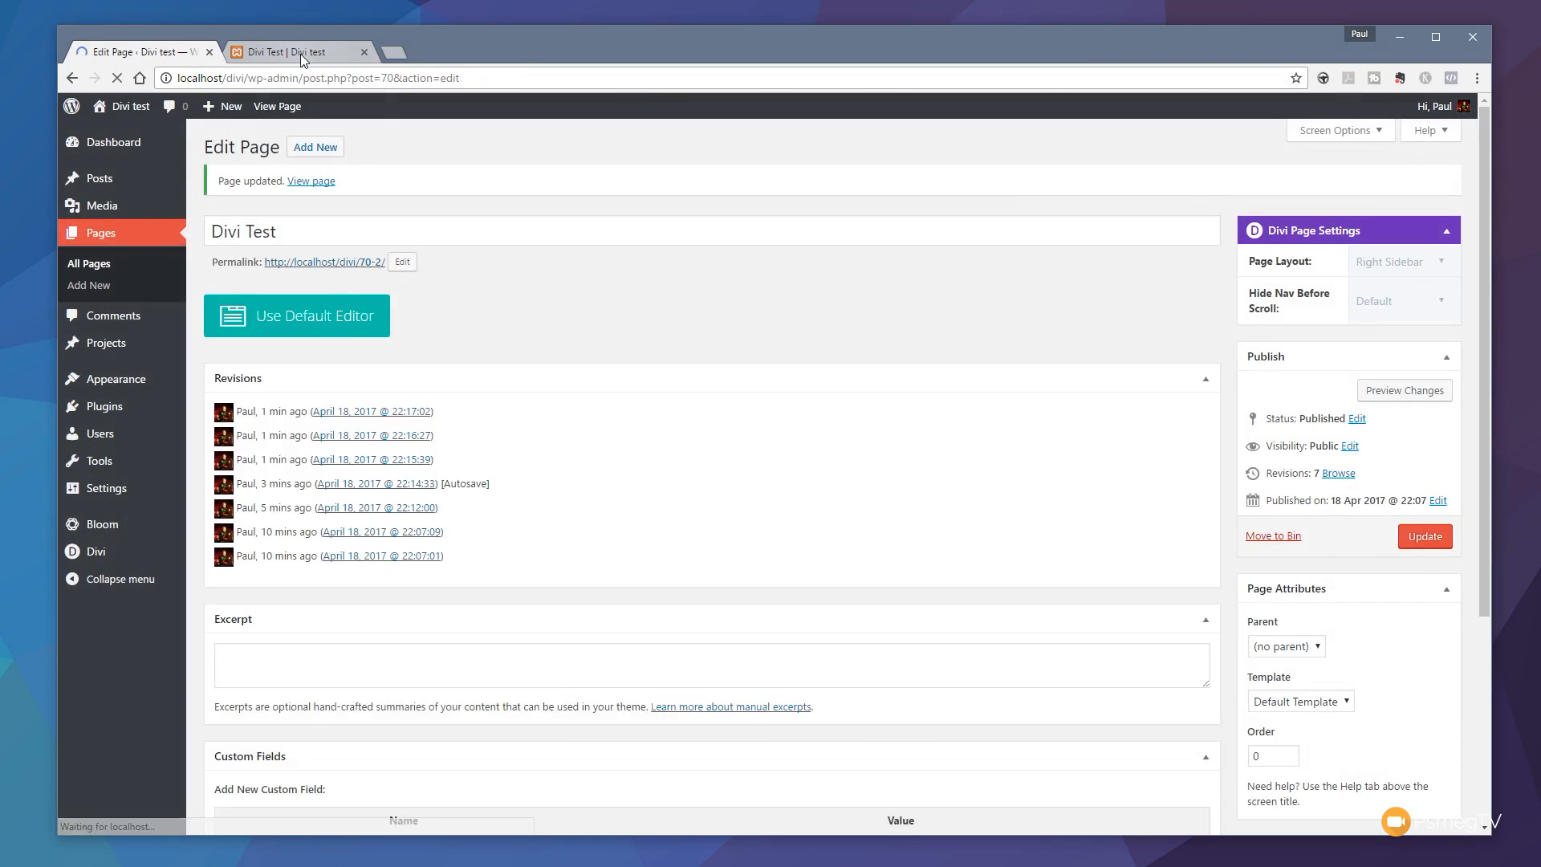
Step: Reload the published page and check how the padded fullwidth section displays its background image while scrolling
left_click(300, 55)
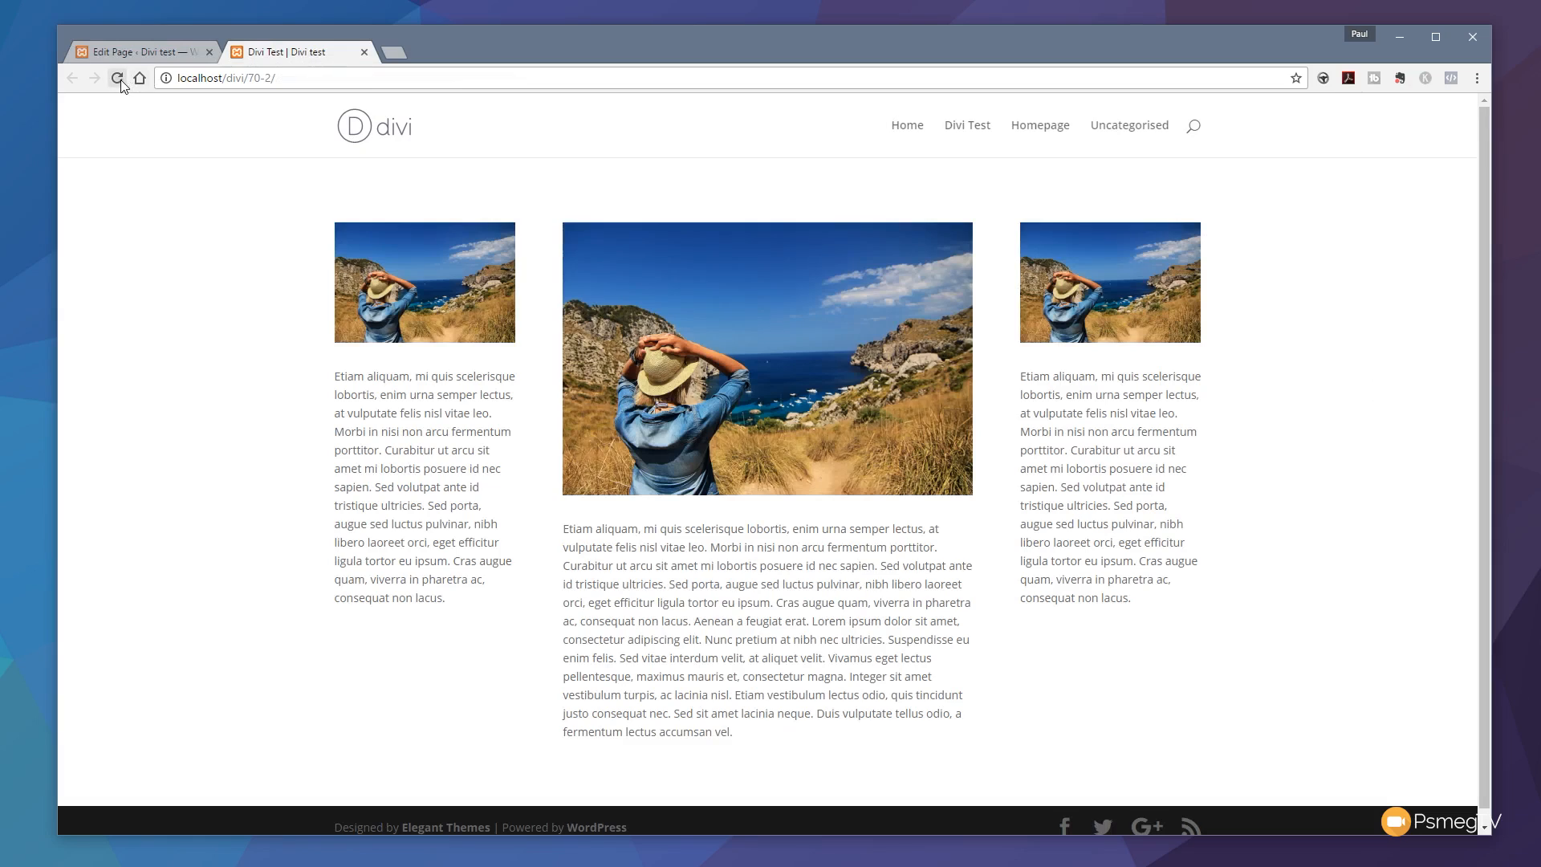
left_click(117, 78)
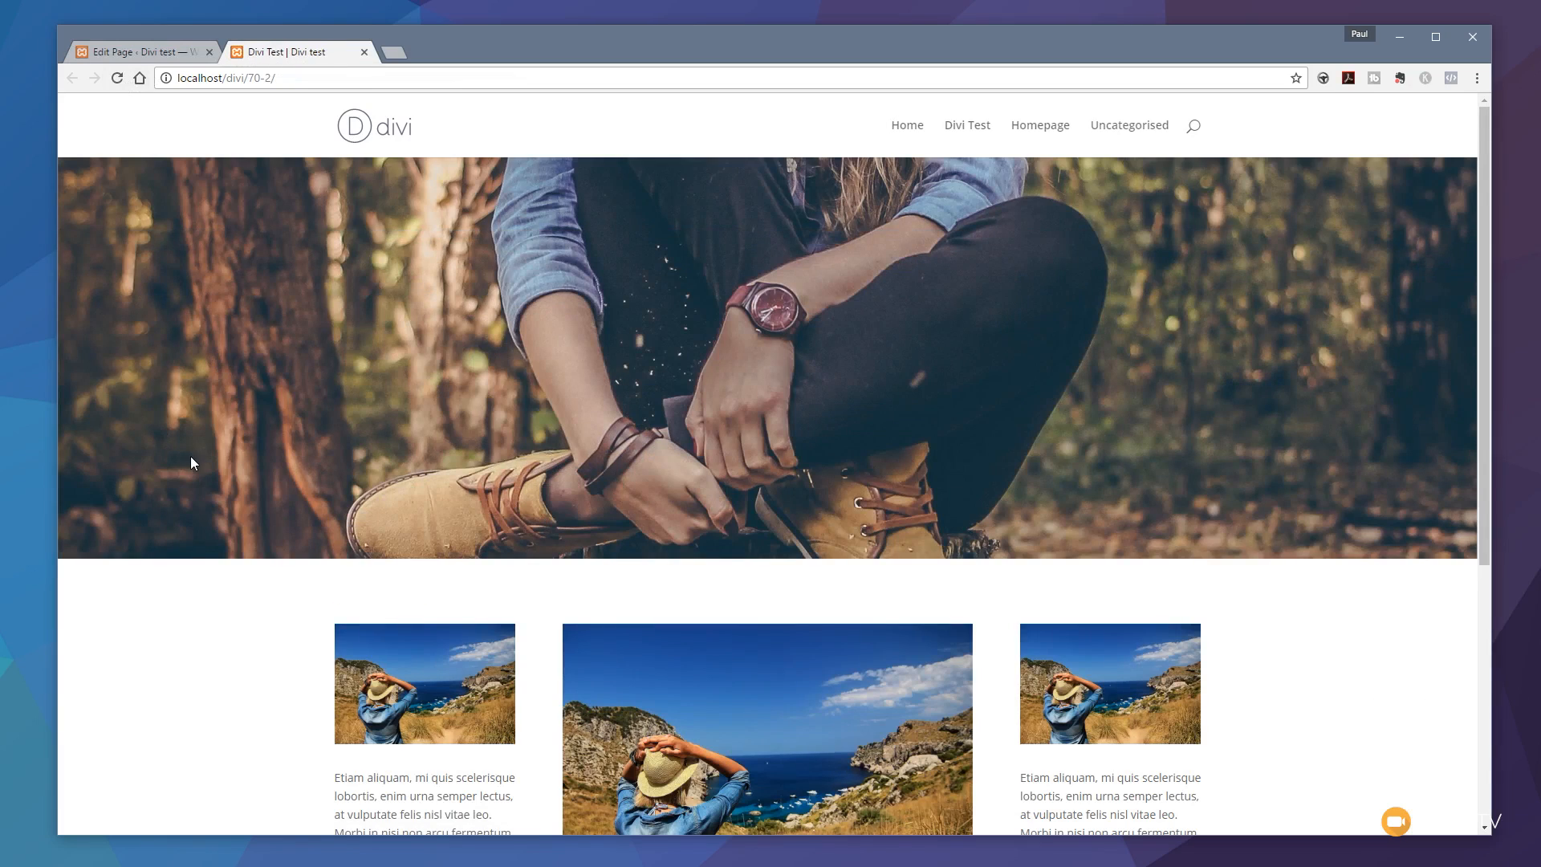
scroll(190, 457, "down", 5)
scroll(190, 456, "up", 1)
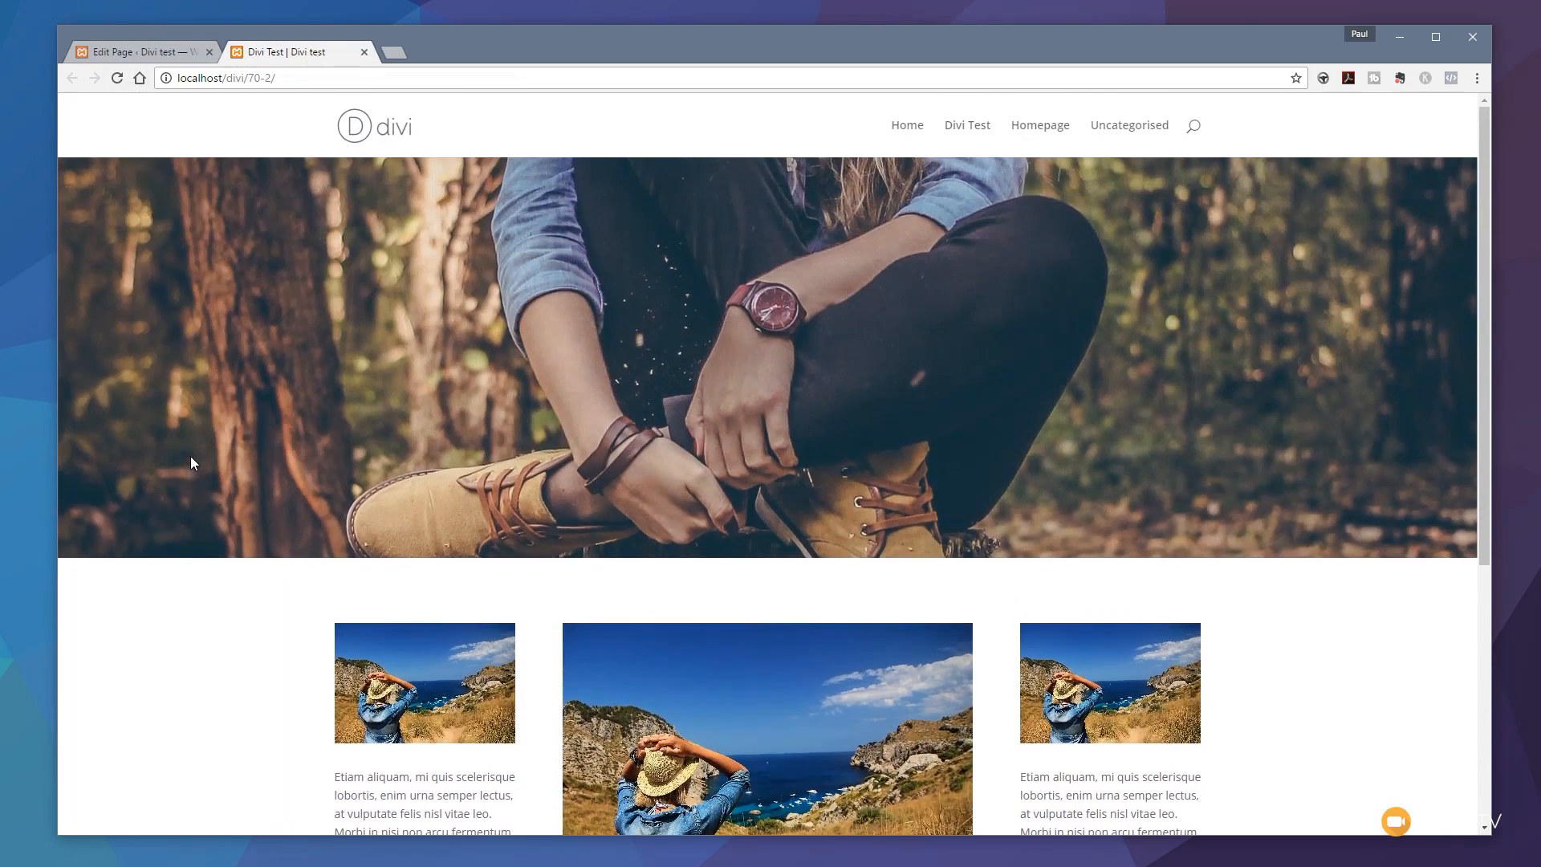
Step: Enable the parallax effect with the True Parallax method on the fullwidth section, save the section settings and update the page
left_click(143, 51)
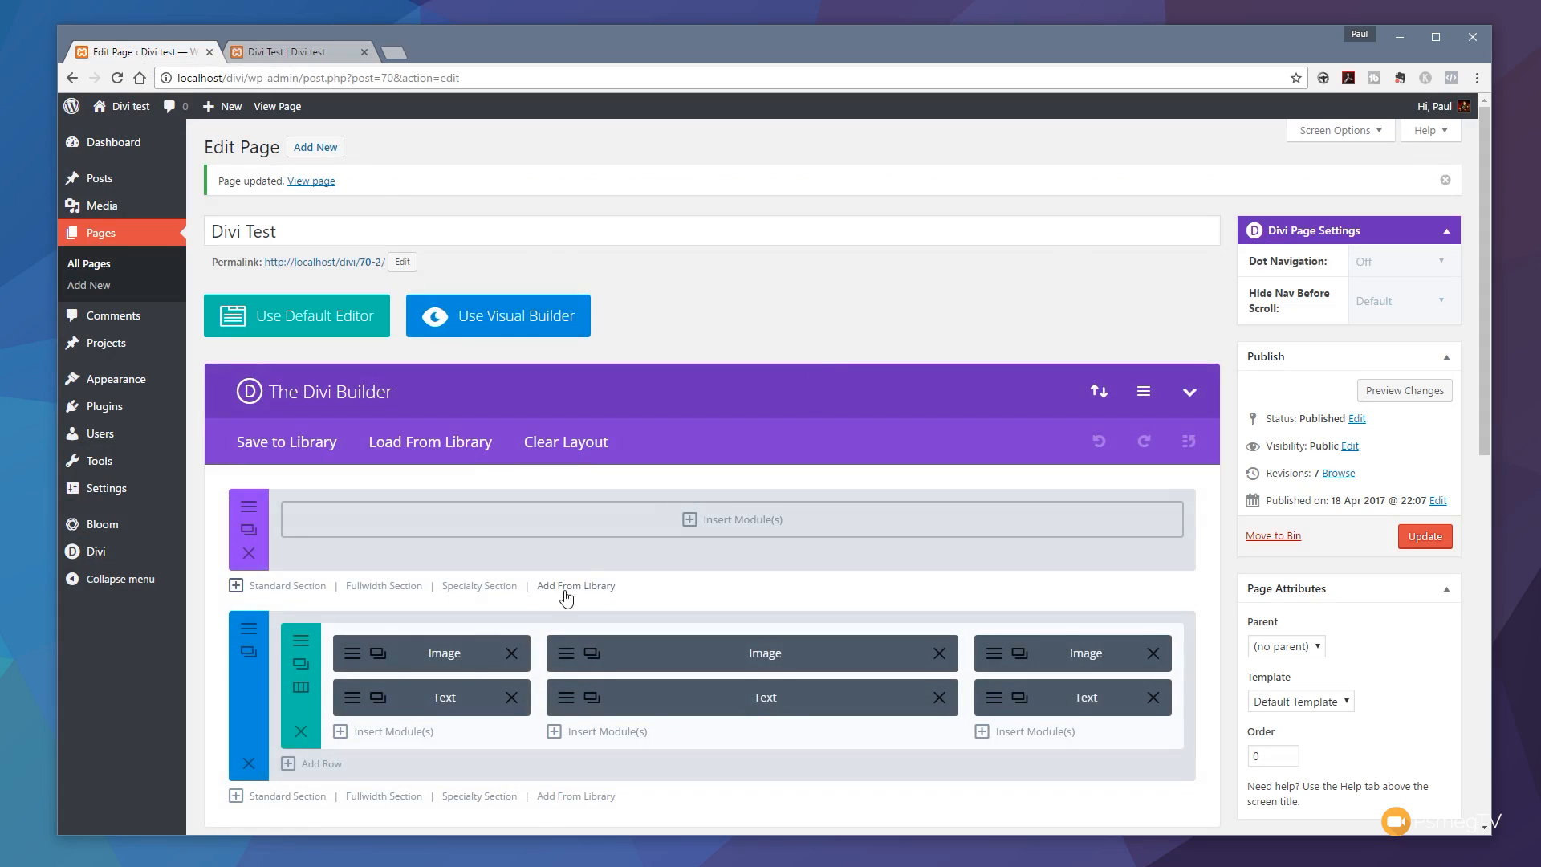
left_click(249, 528)
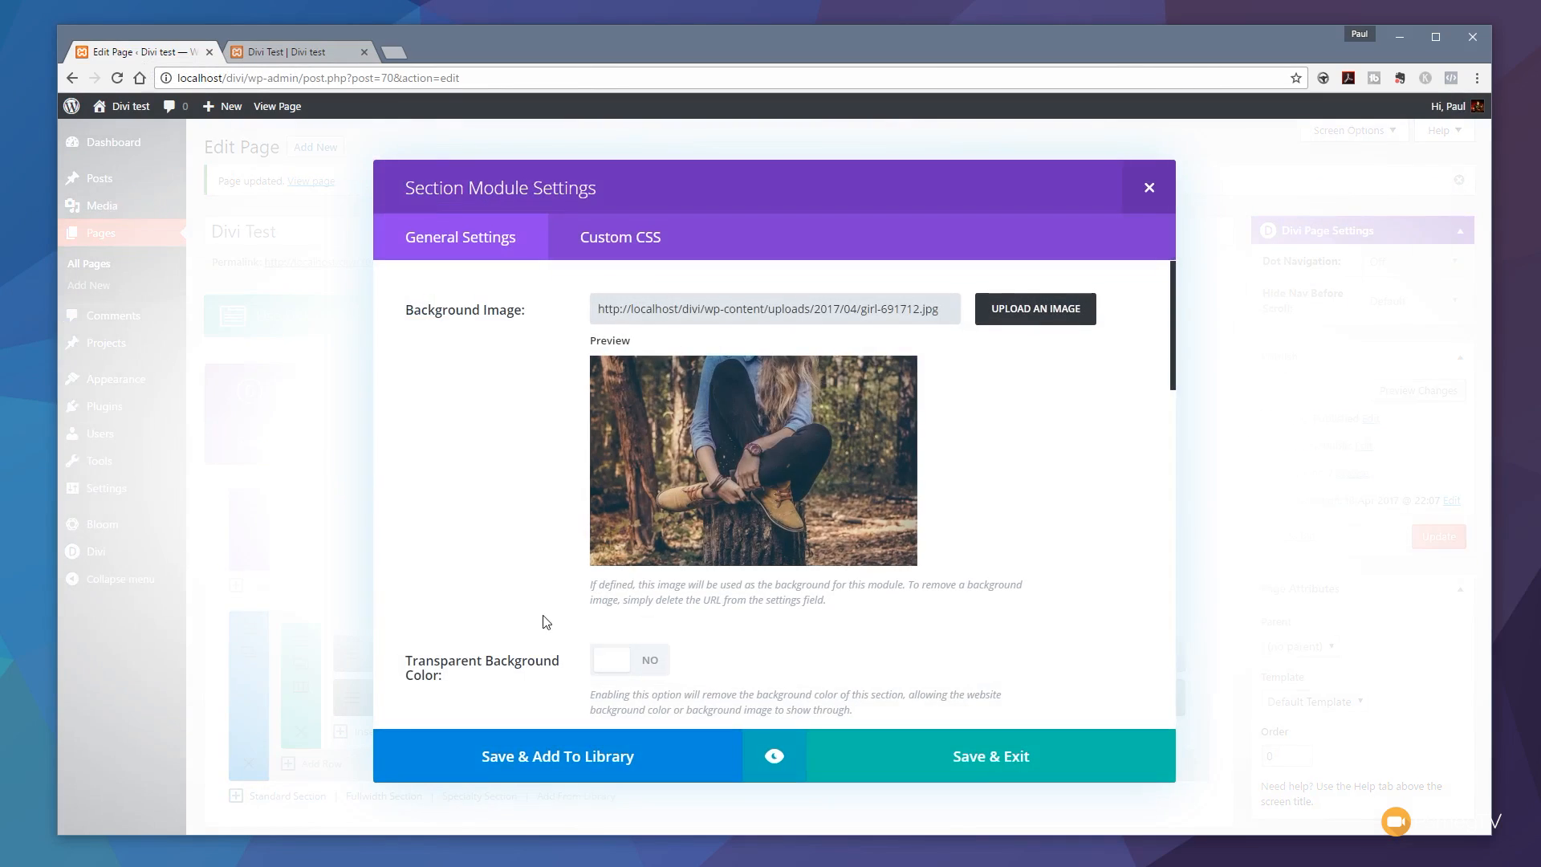
scroll(1028, 508, "down", 5)
scroll(1030, 509, "down", 6)
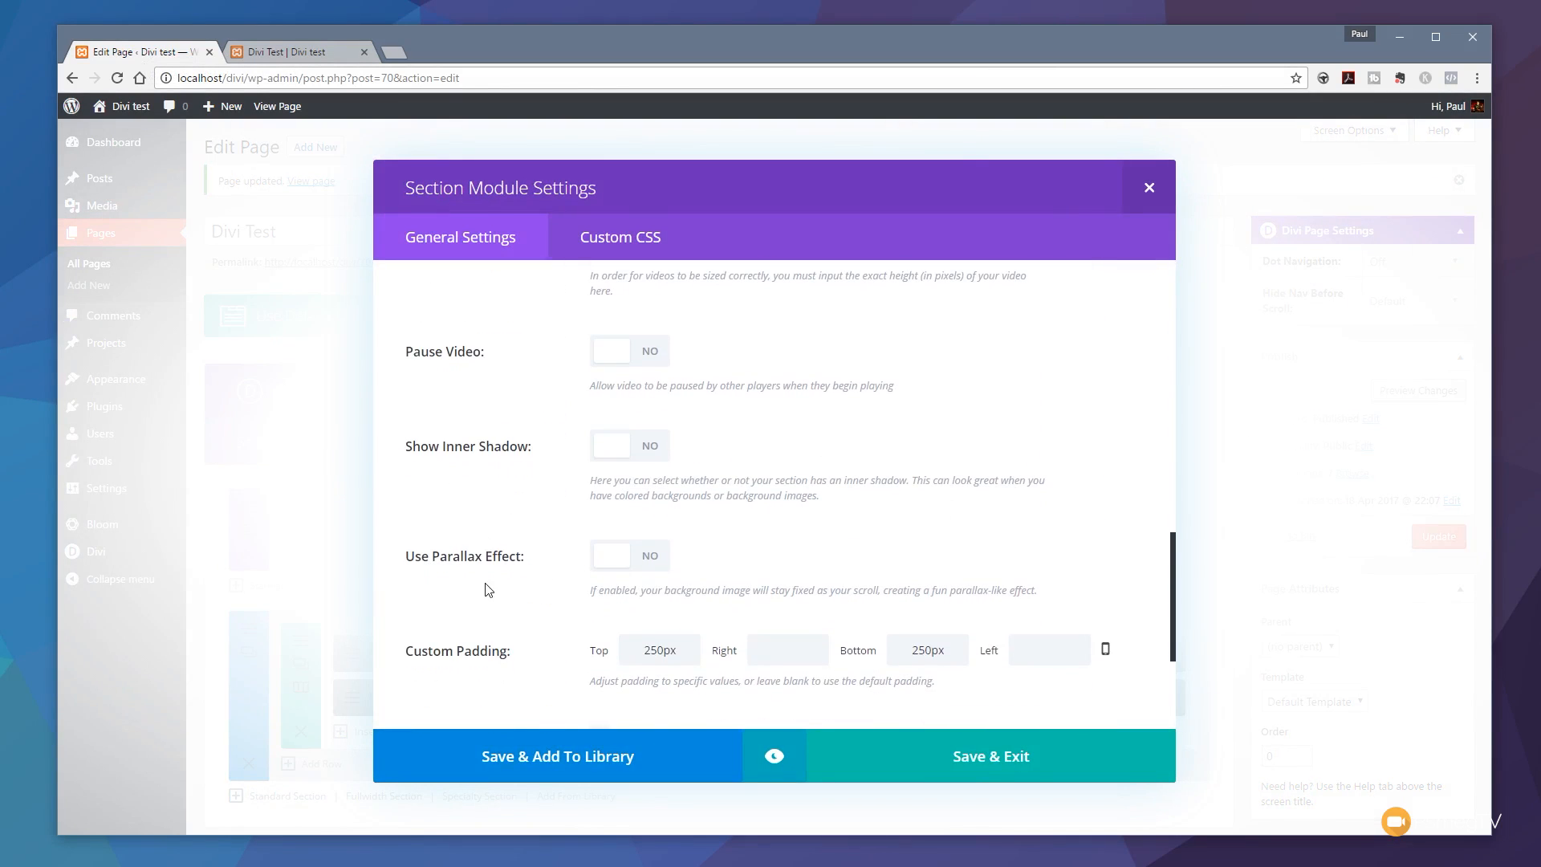
left_click(660, 566)
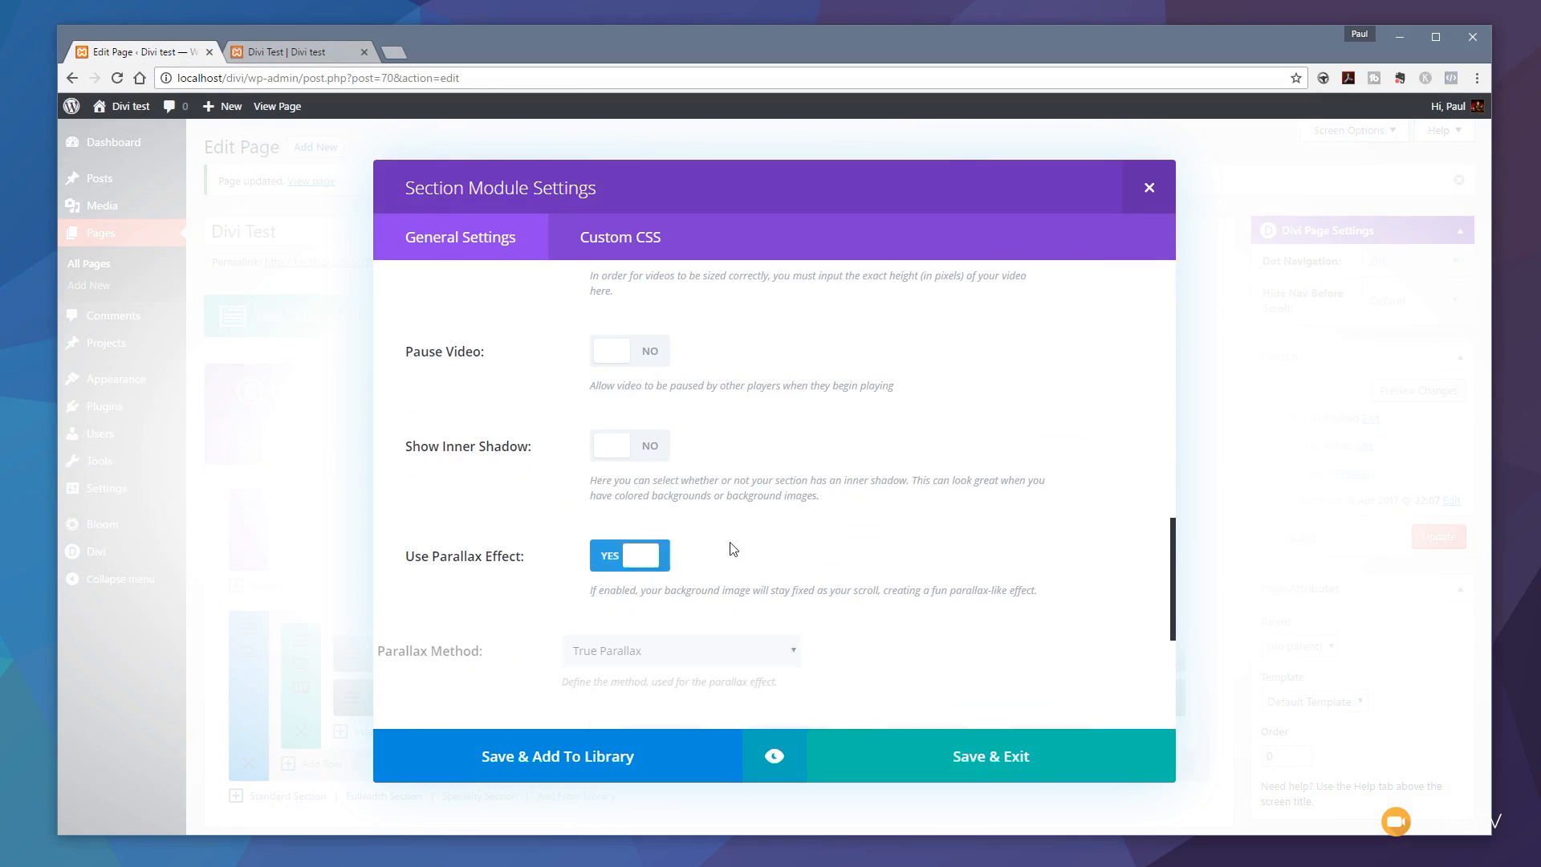
scroll(1025, 557, "down", 3)
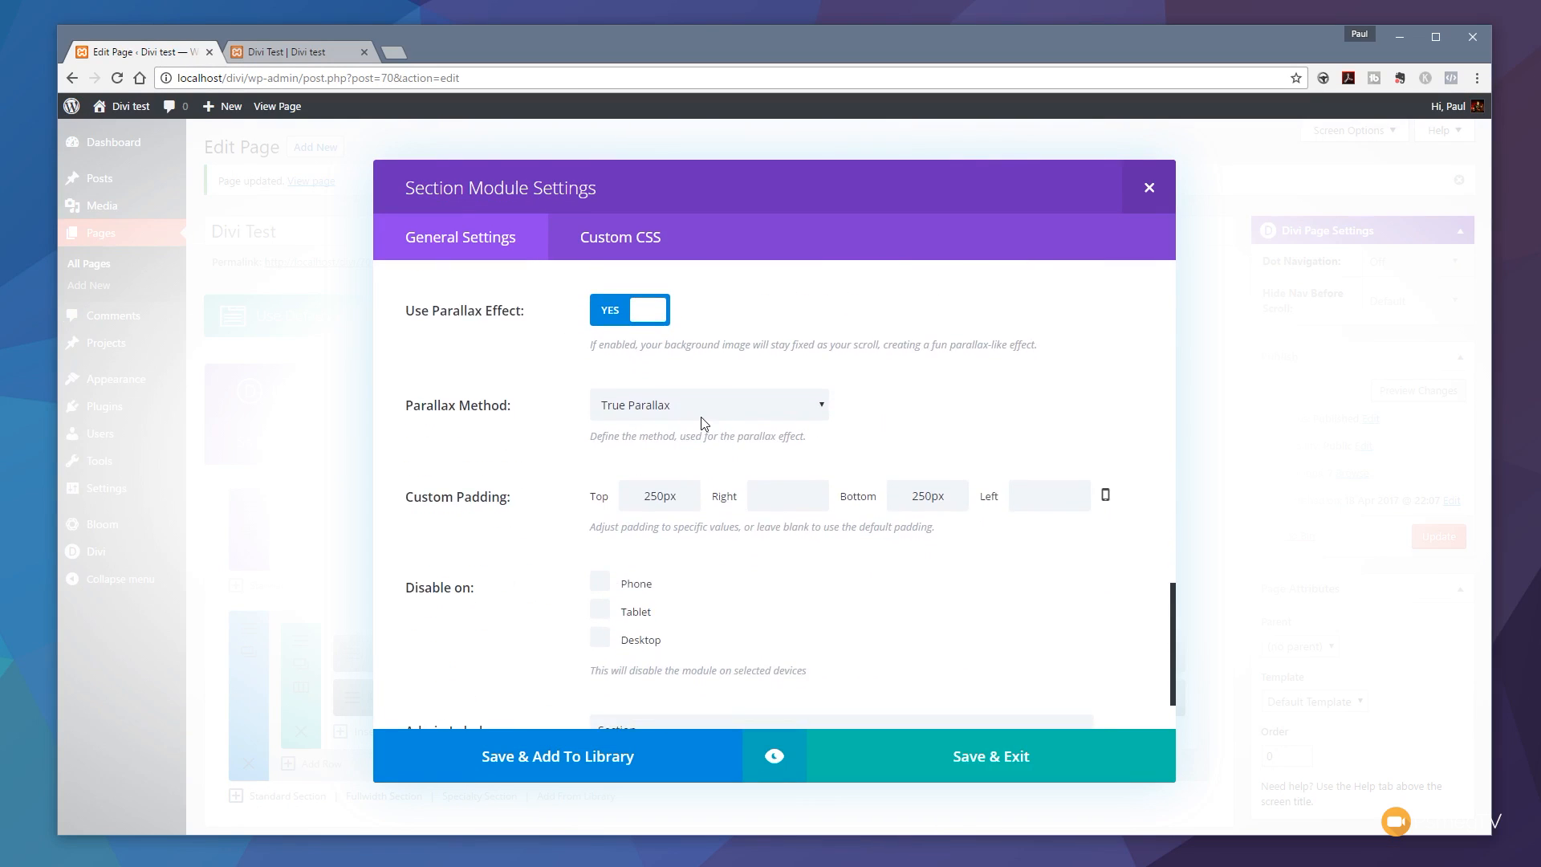
left_click(990, 761)
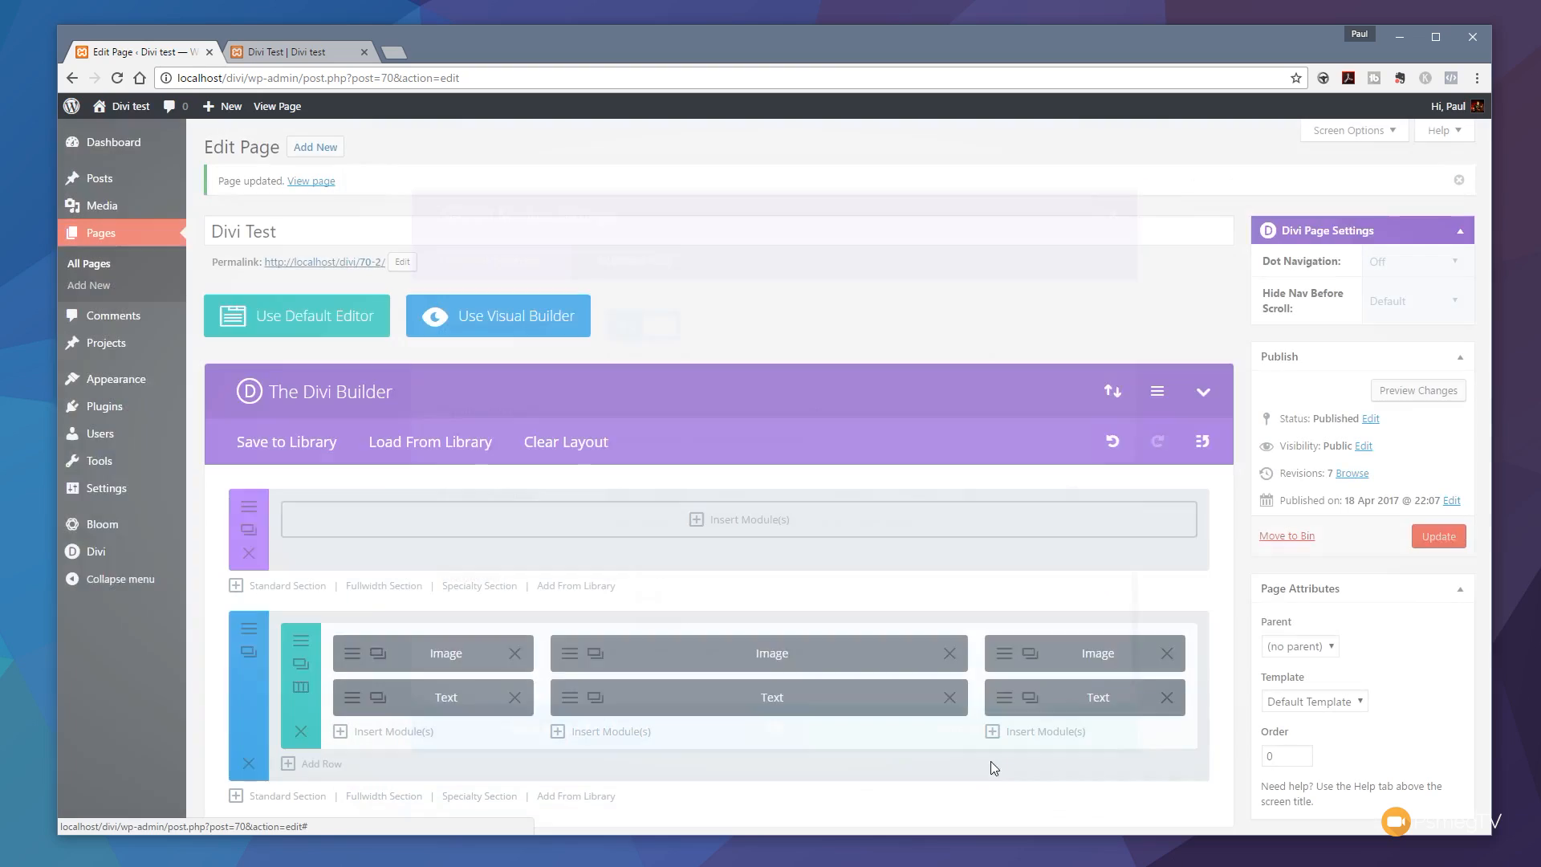
left_click(1425, 536)
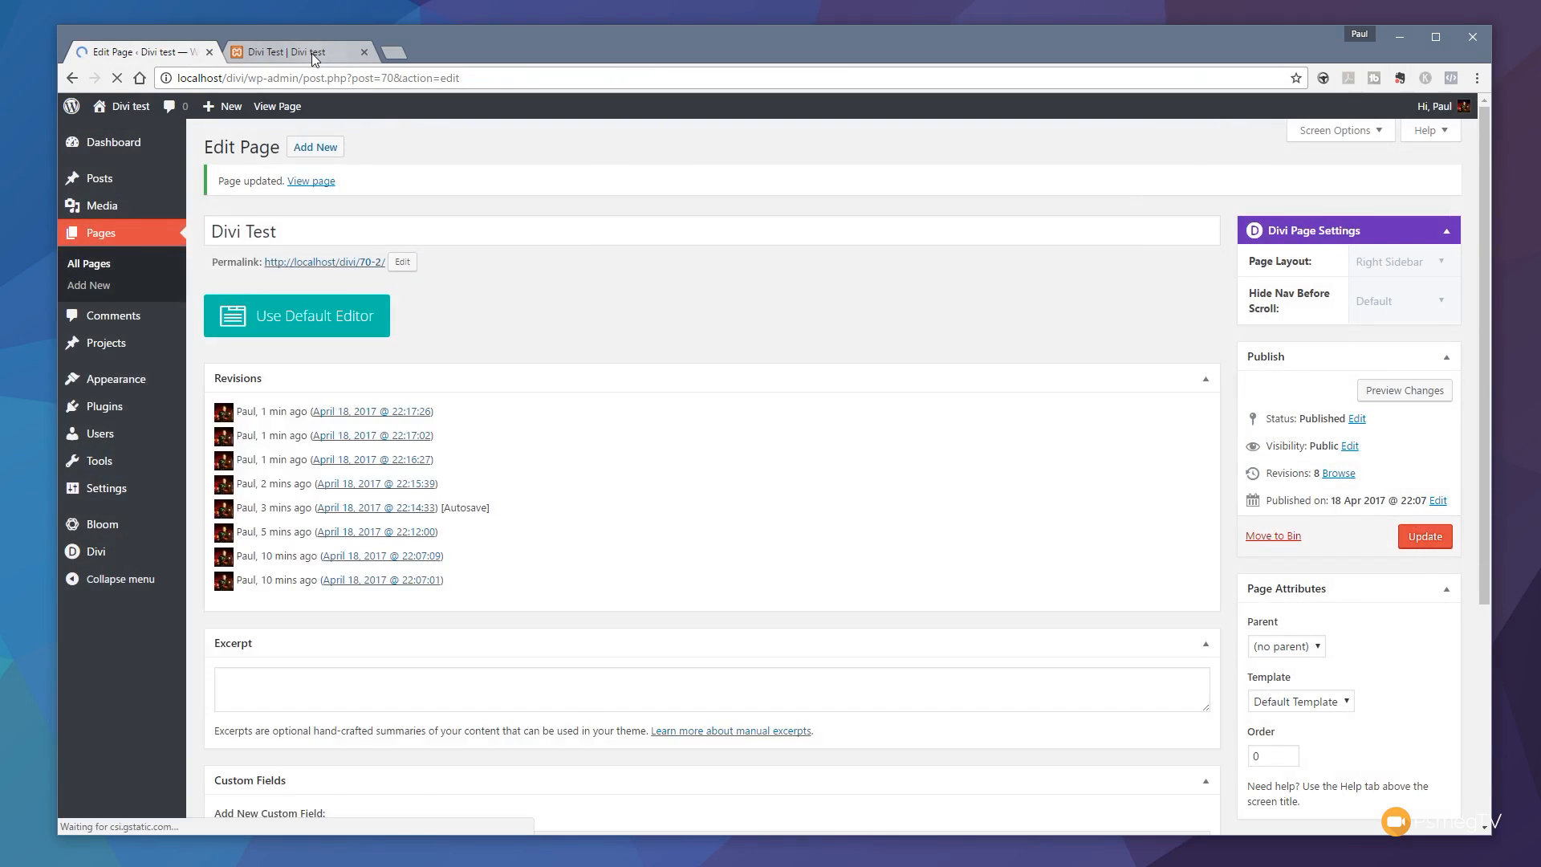
Step: Reload the published page and check the fullwidth section's parallax effect while scrolling
left_click(311, 53)
left_click(117, 78)
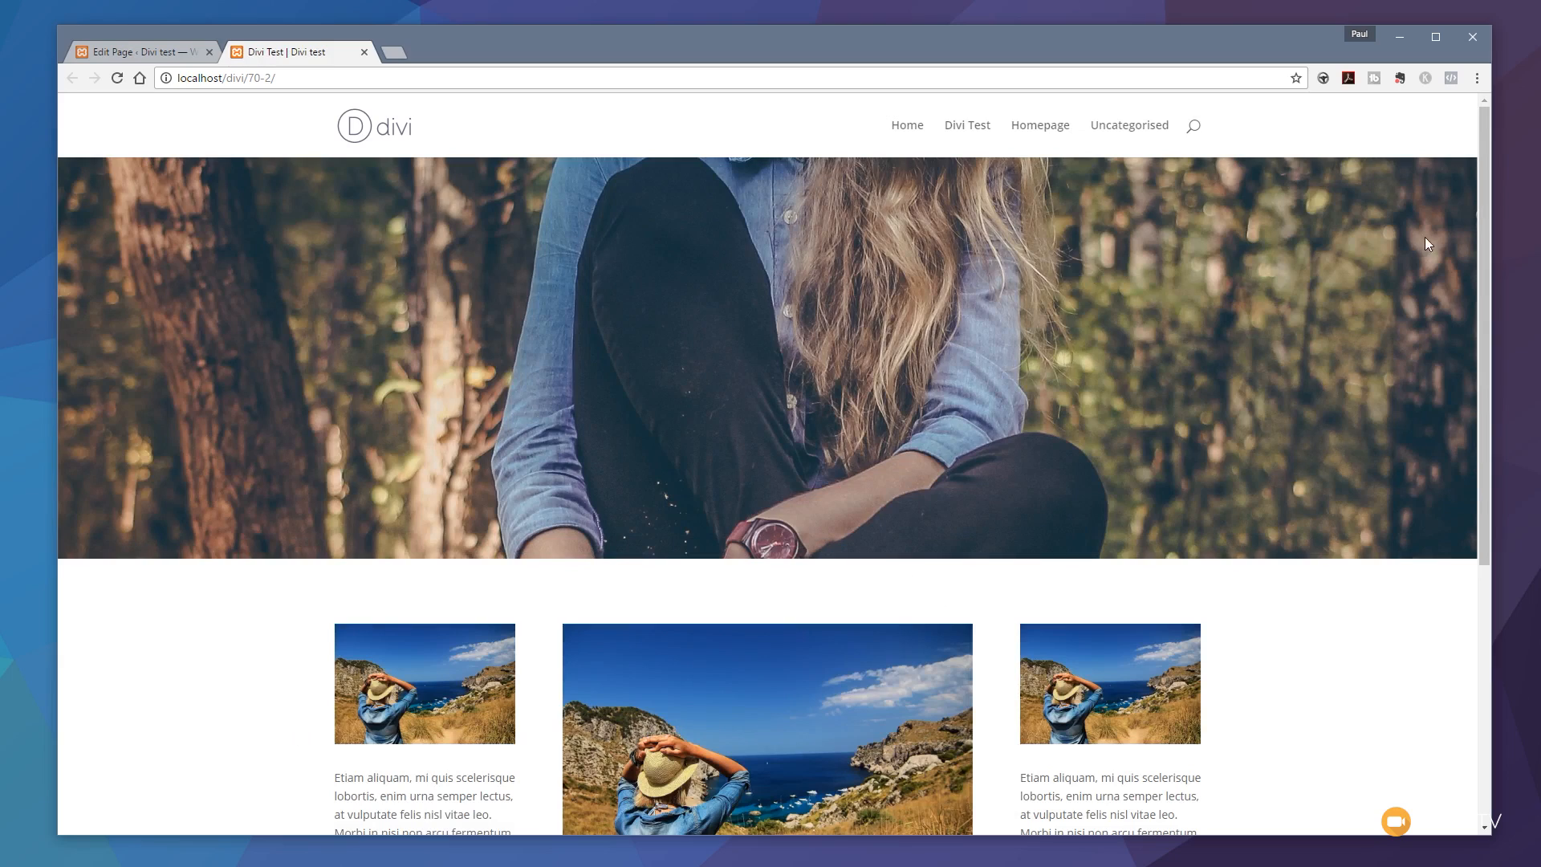
mouse_move(1483, 210)
left_mouse_down()
mouse_move(1468, 414)
mouse_move(1457, 232)
mouse_move(1456, 245)
mouse_move(1461, 395)
mouse_move(1471, 195)
left_mouse_up()
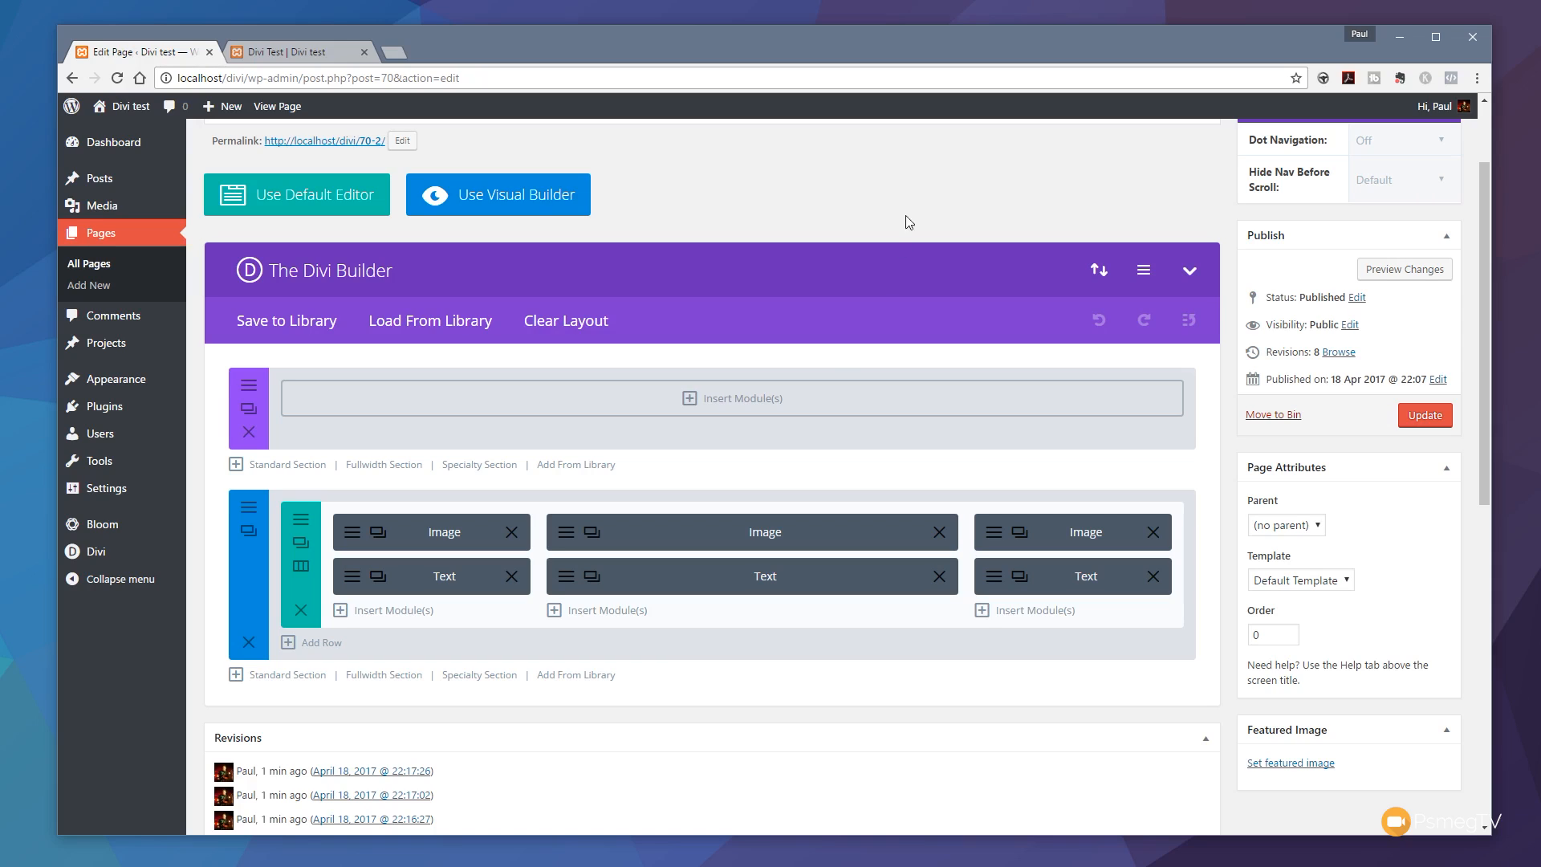
Step: Save the fullwidth section to the Divi Library as "Parallax Header" in a new category named "Header Sections"
left_click(253, 389)
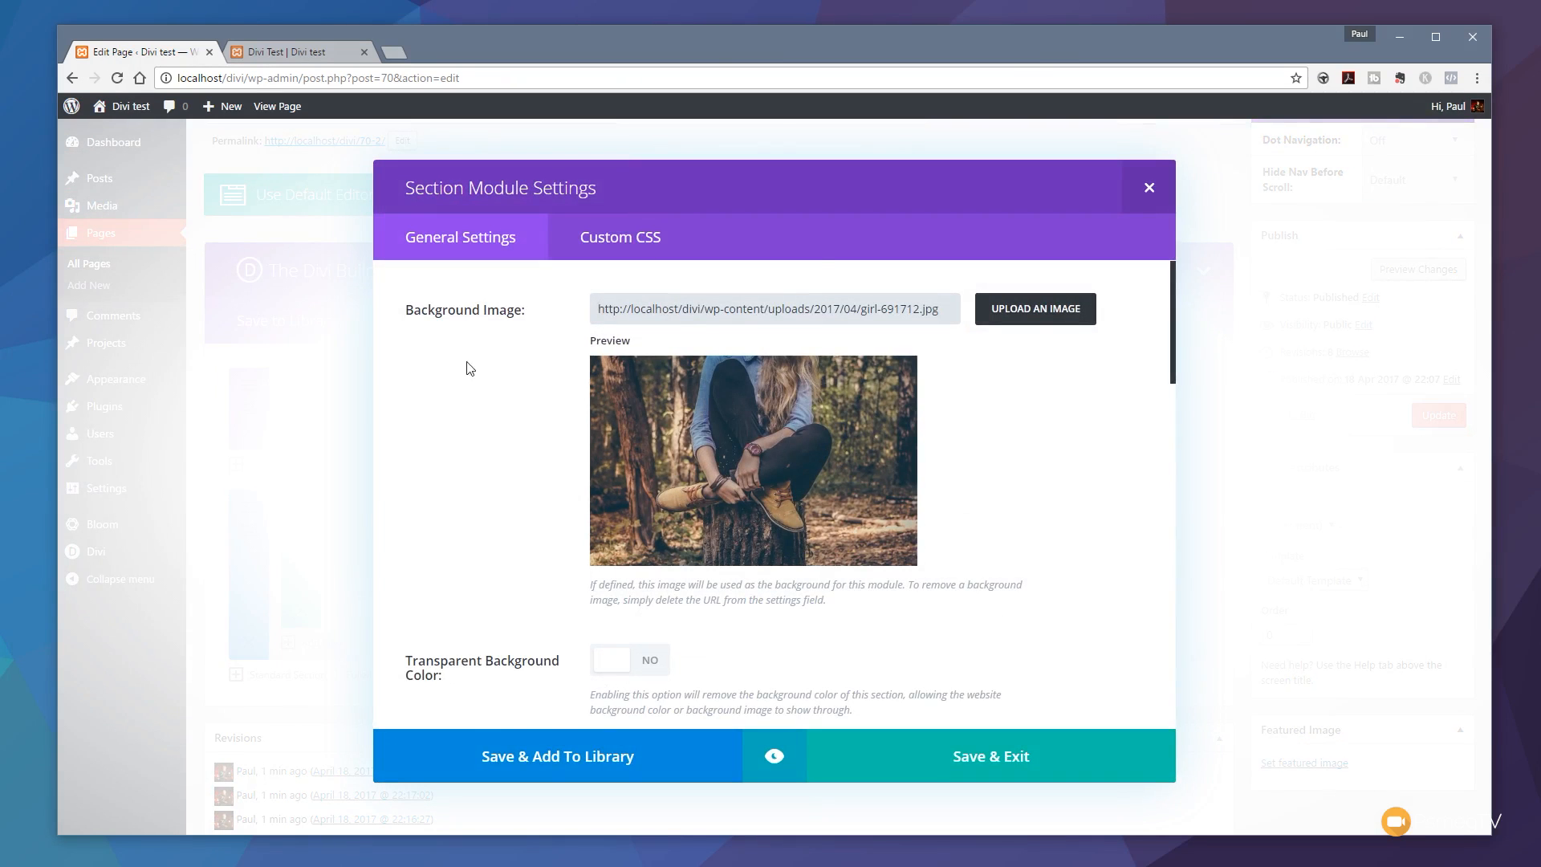
left_click(577, 760)
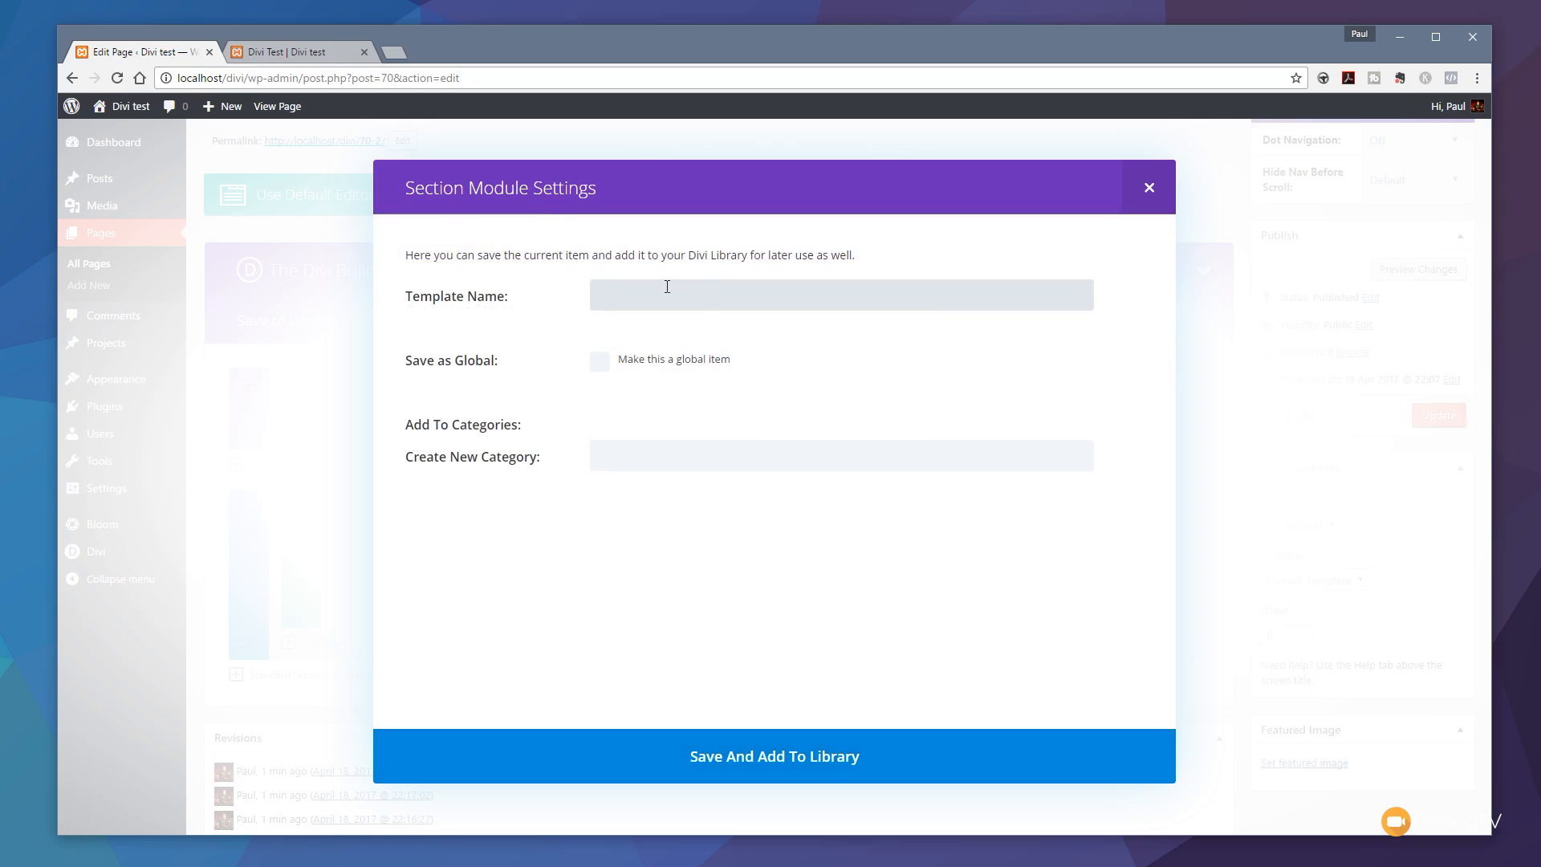
type("Parallax Header")
left_click(625, 457)
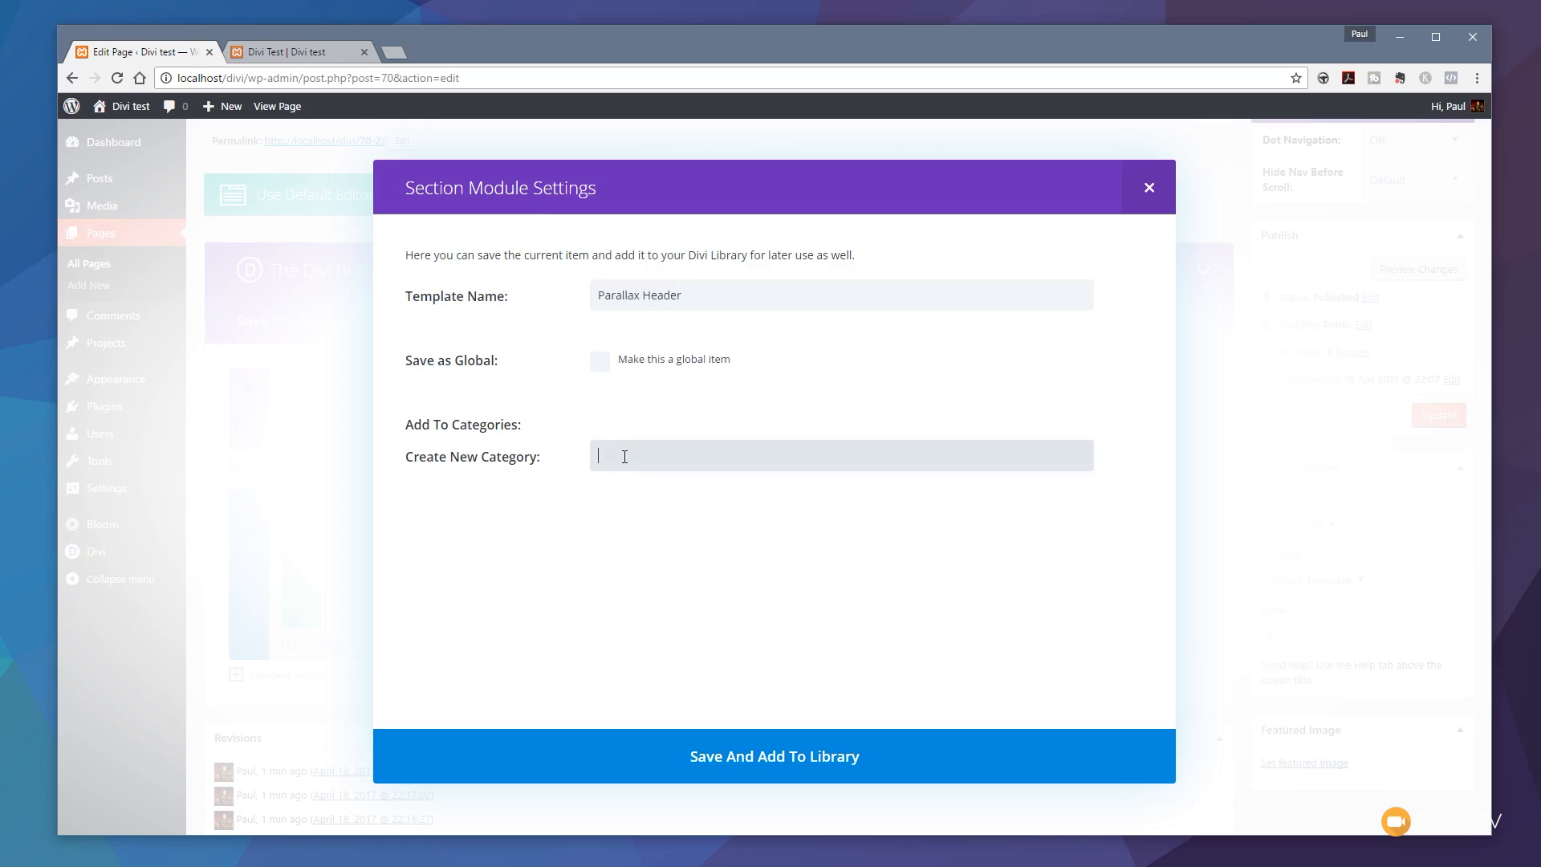
type("Header Sections")
left_click(828, 763)
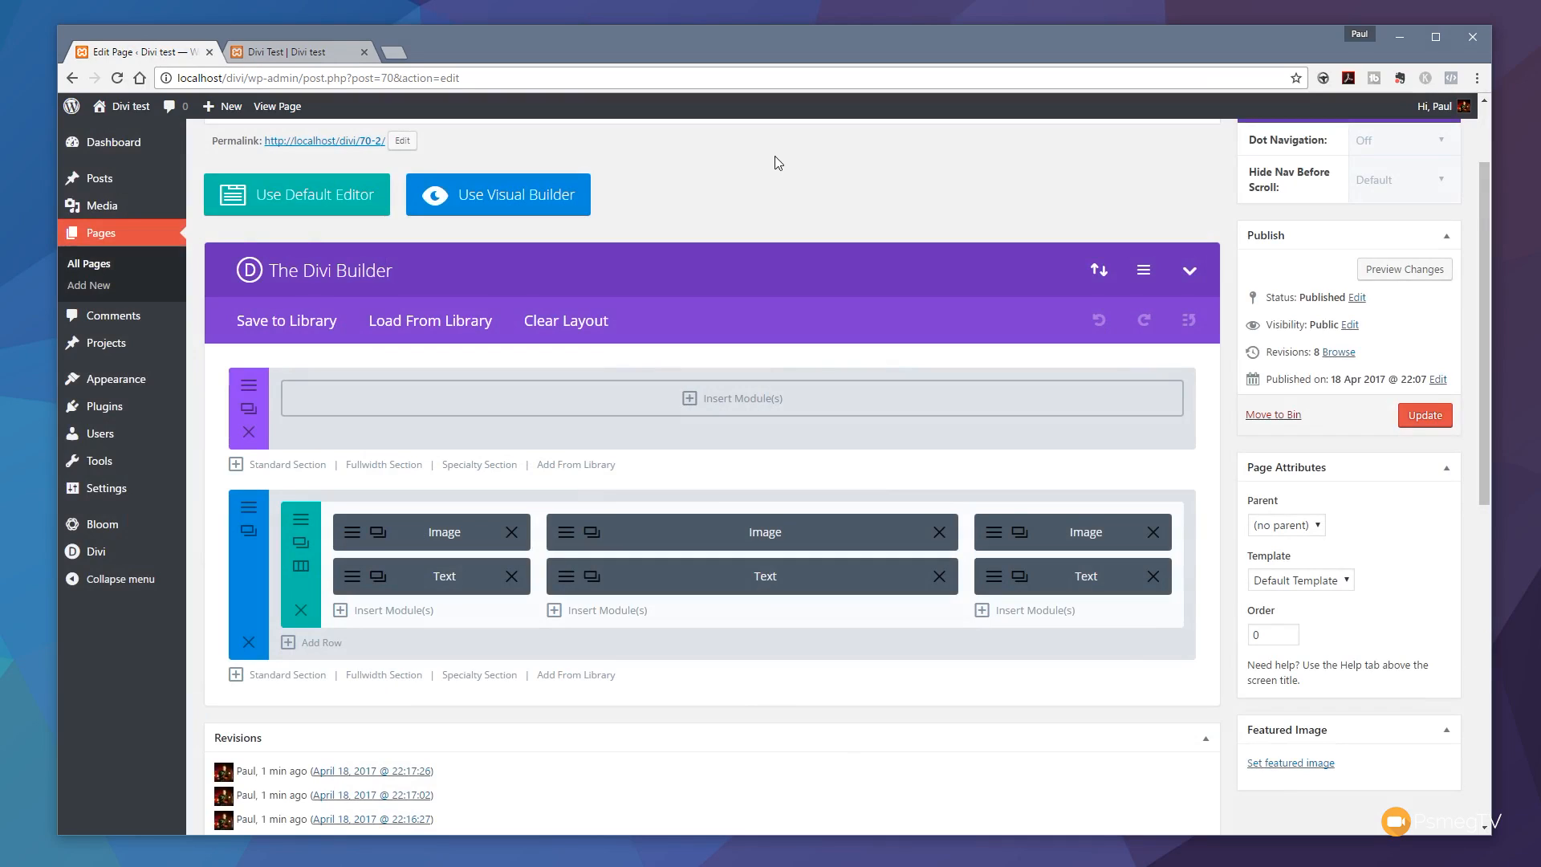
Step: Replace the original fullwidth section with the Parallax Header section saved in the library and update the page
left_click(592, 467)
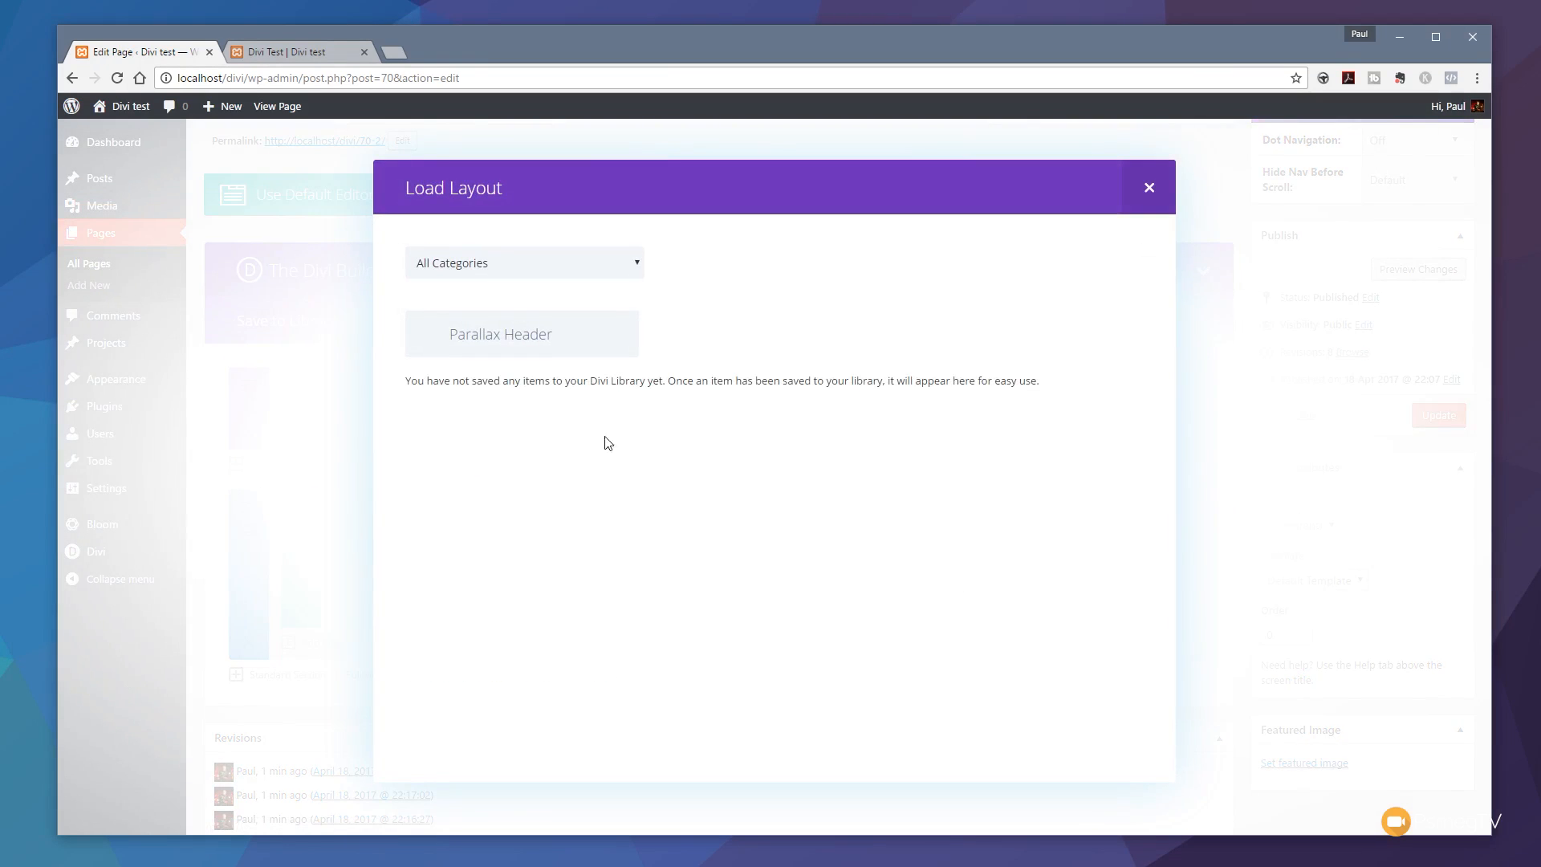
left_click(636, 265)
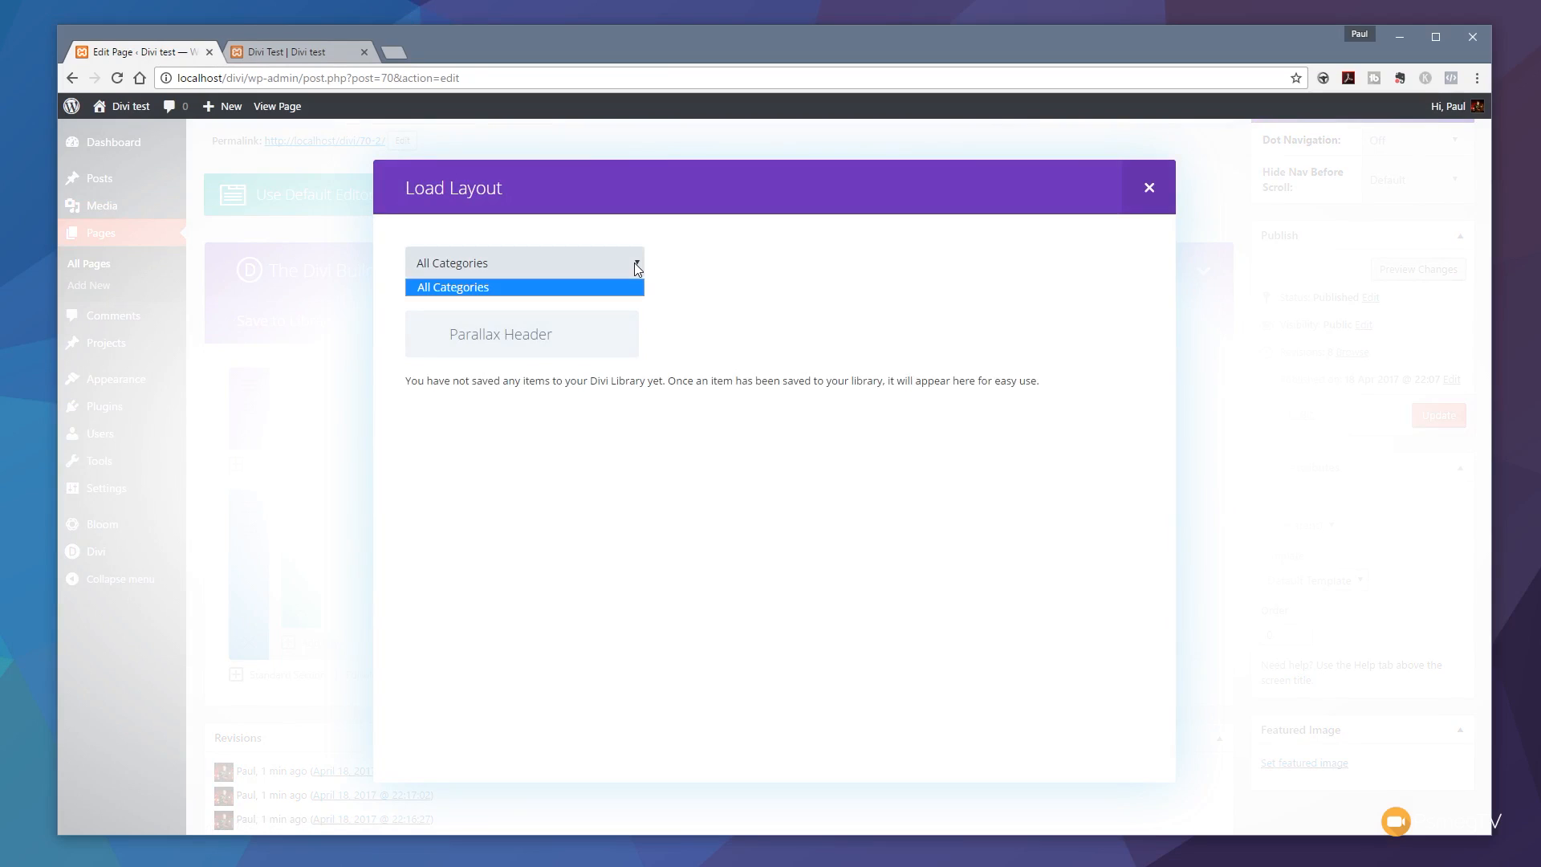
left_click(721, 273)
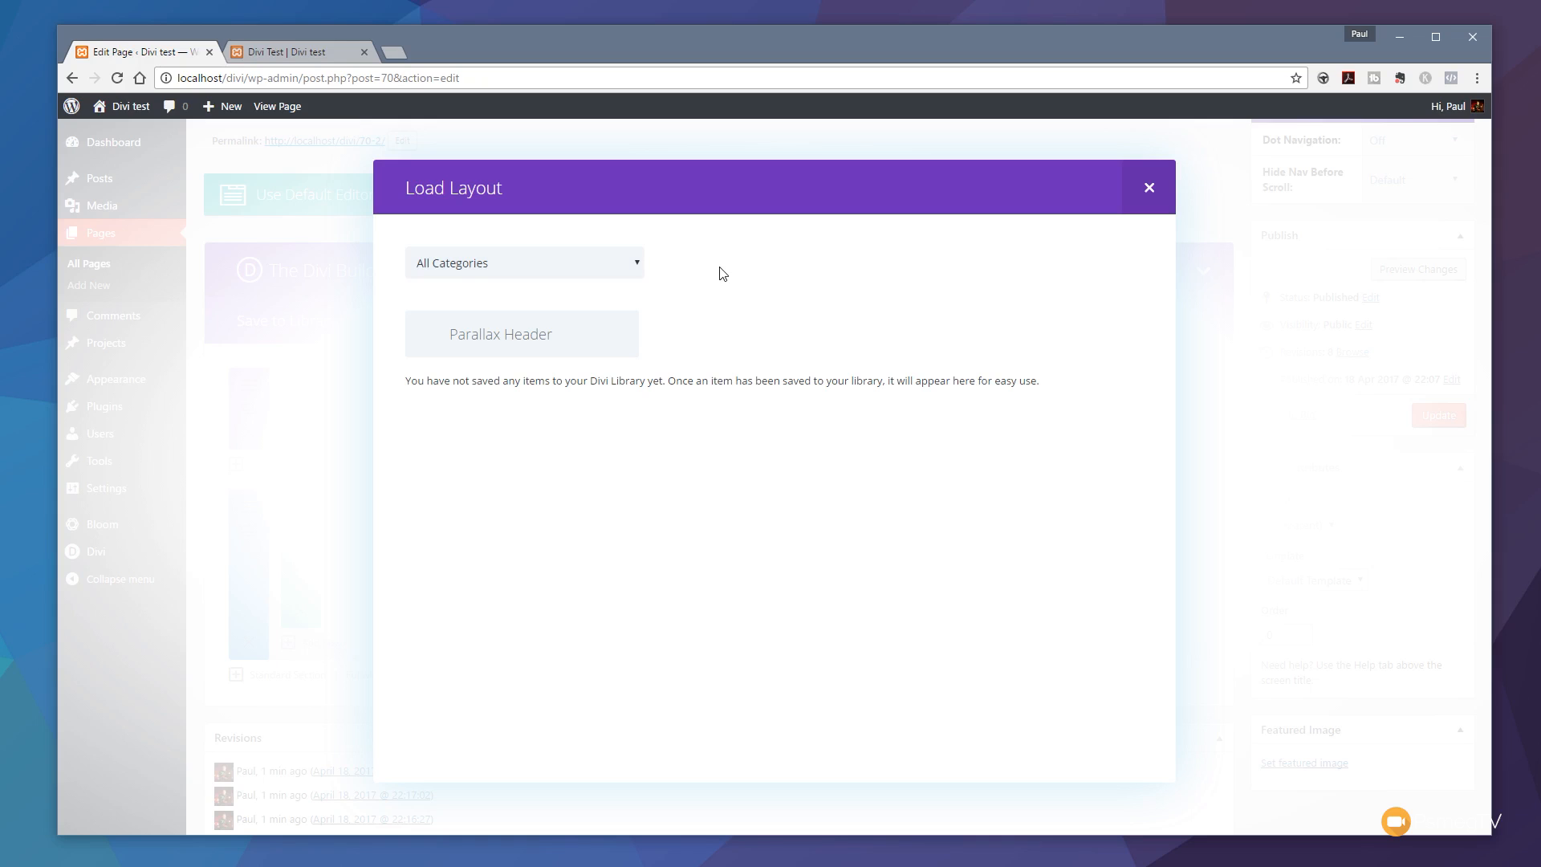
left_click(522, 351)
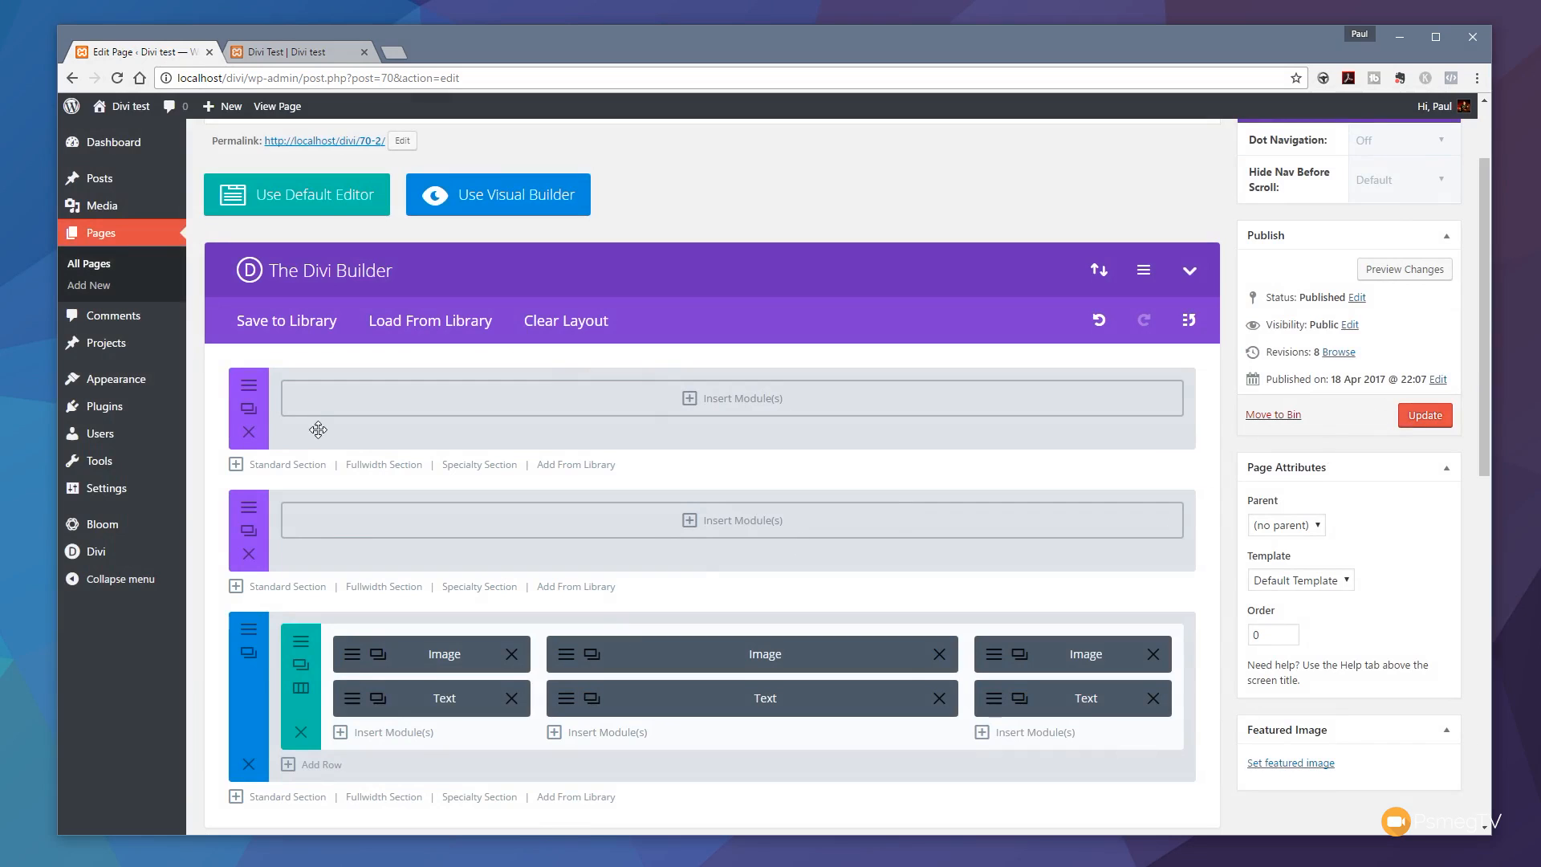
left_click(251, 433)
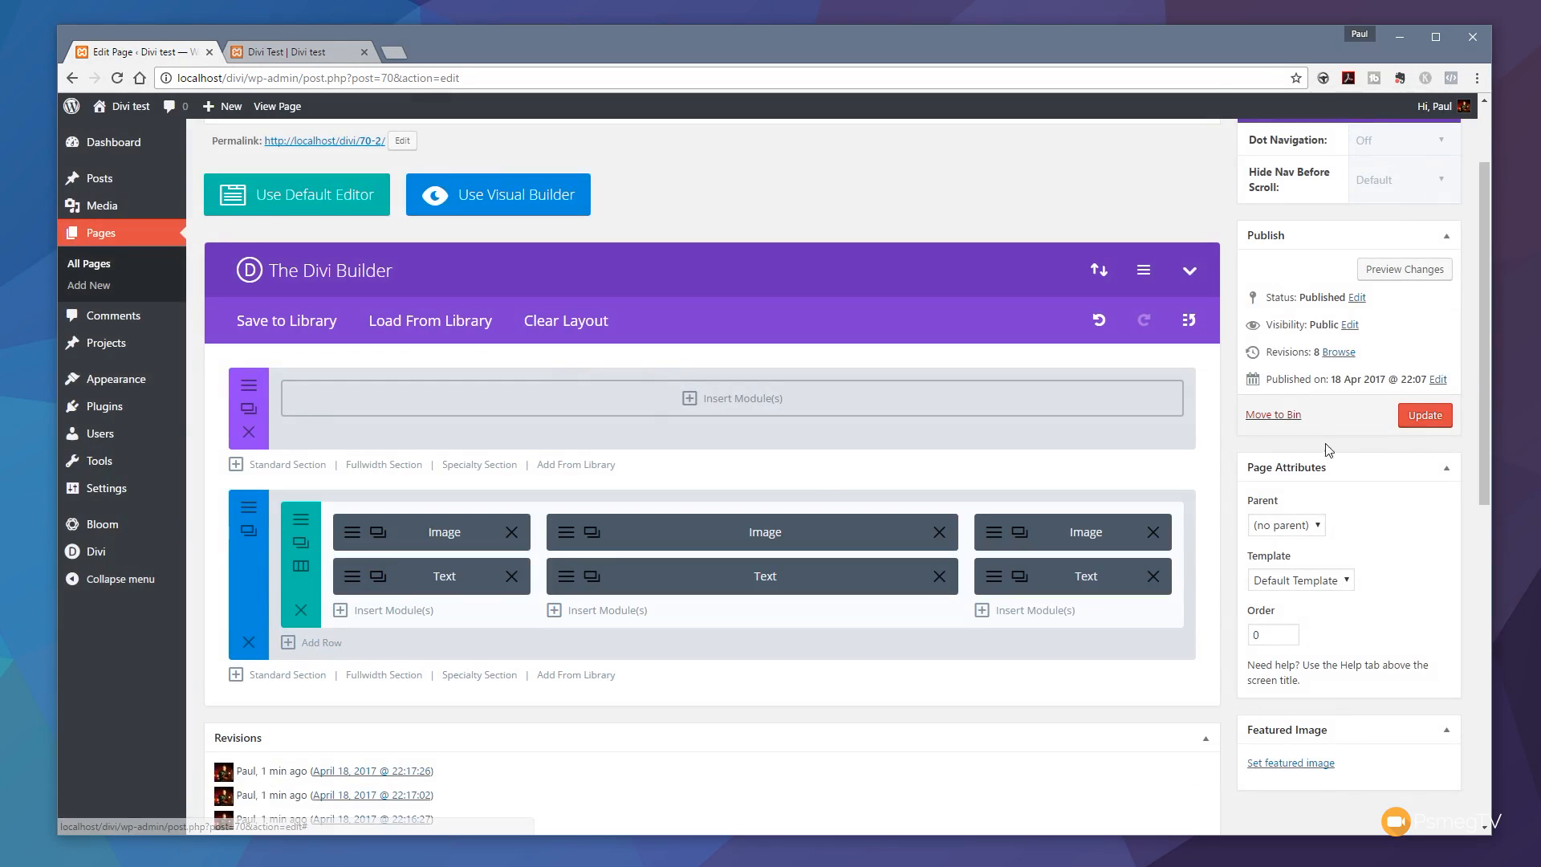
left_click(1425, 415)
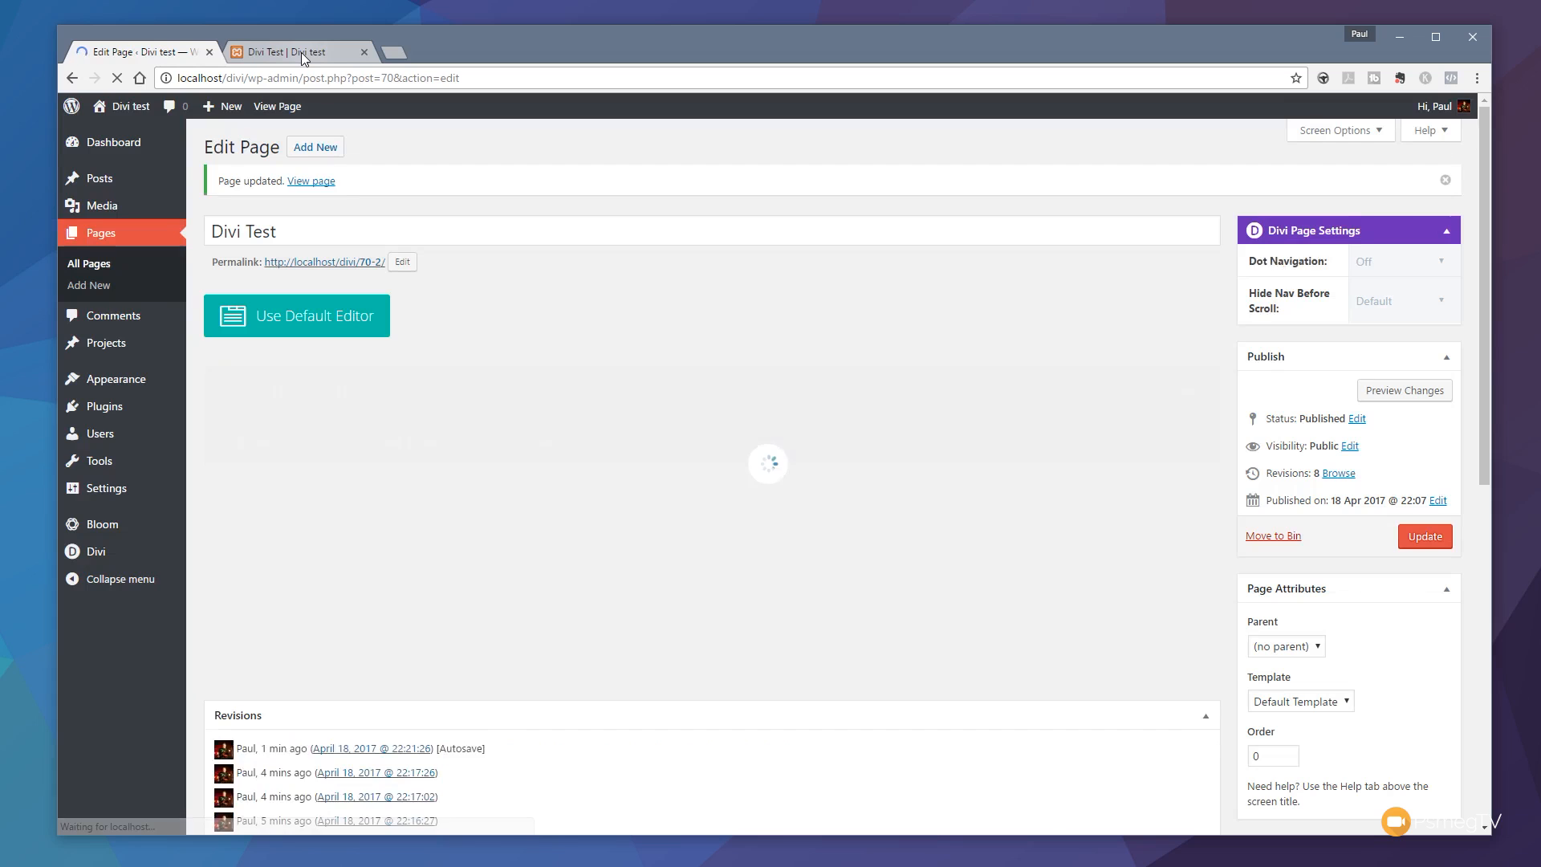
Step: Reload the published page, check the header section inserted from the library while scrolling, and return to the page editor
left_click(301, 51)
left_click(118, 80)
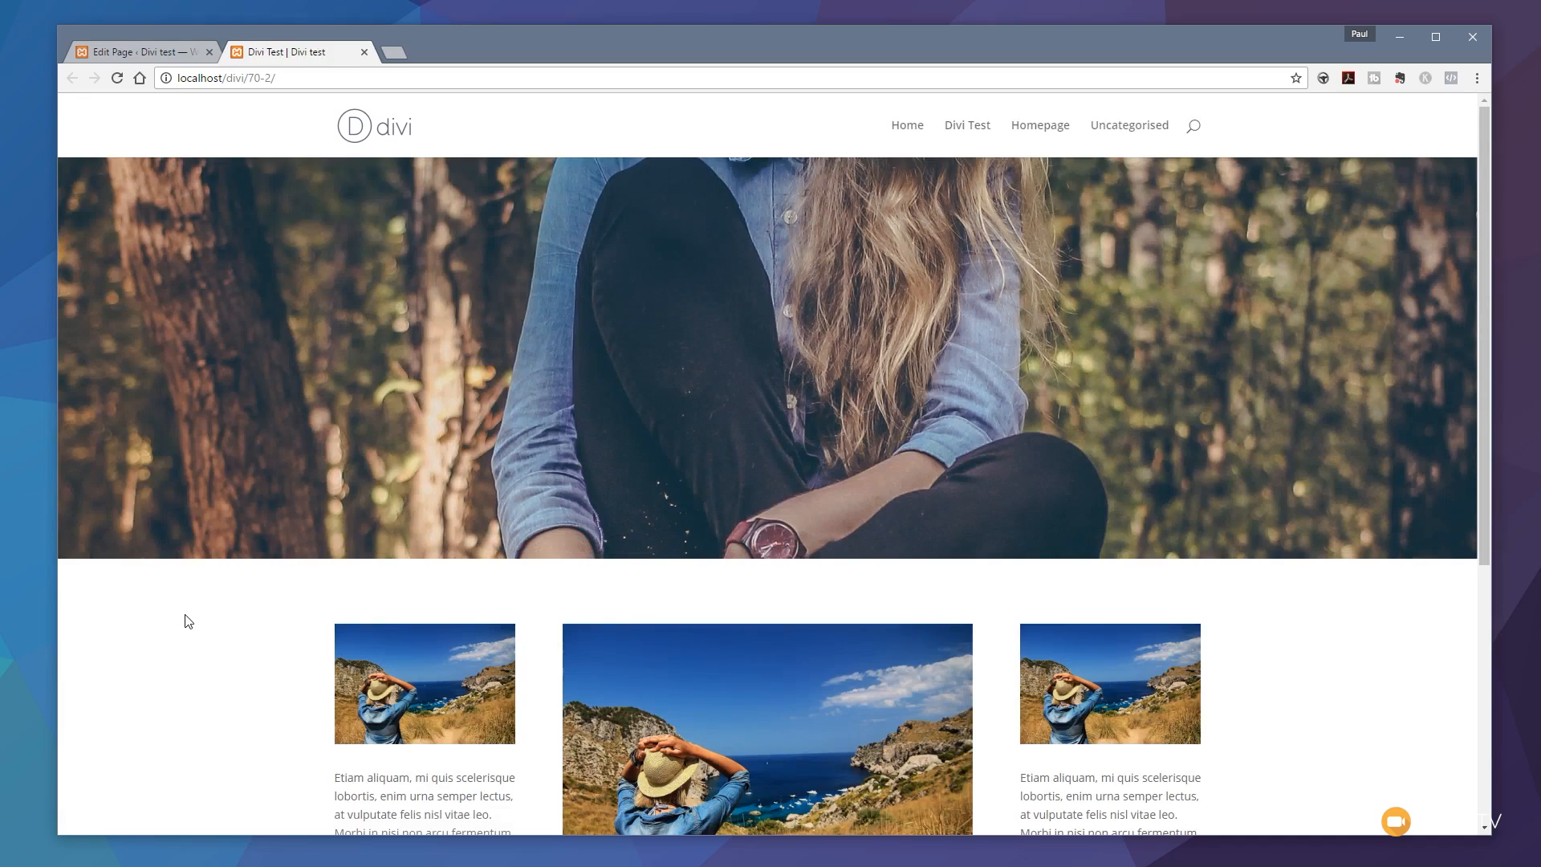
scroll(184, 622, "down", 5)
scroll(183, 620, "up", 5)
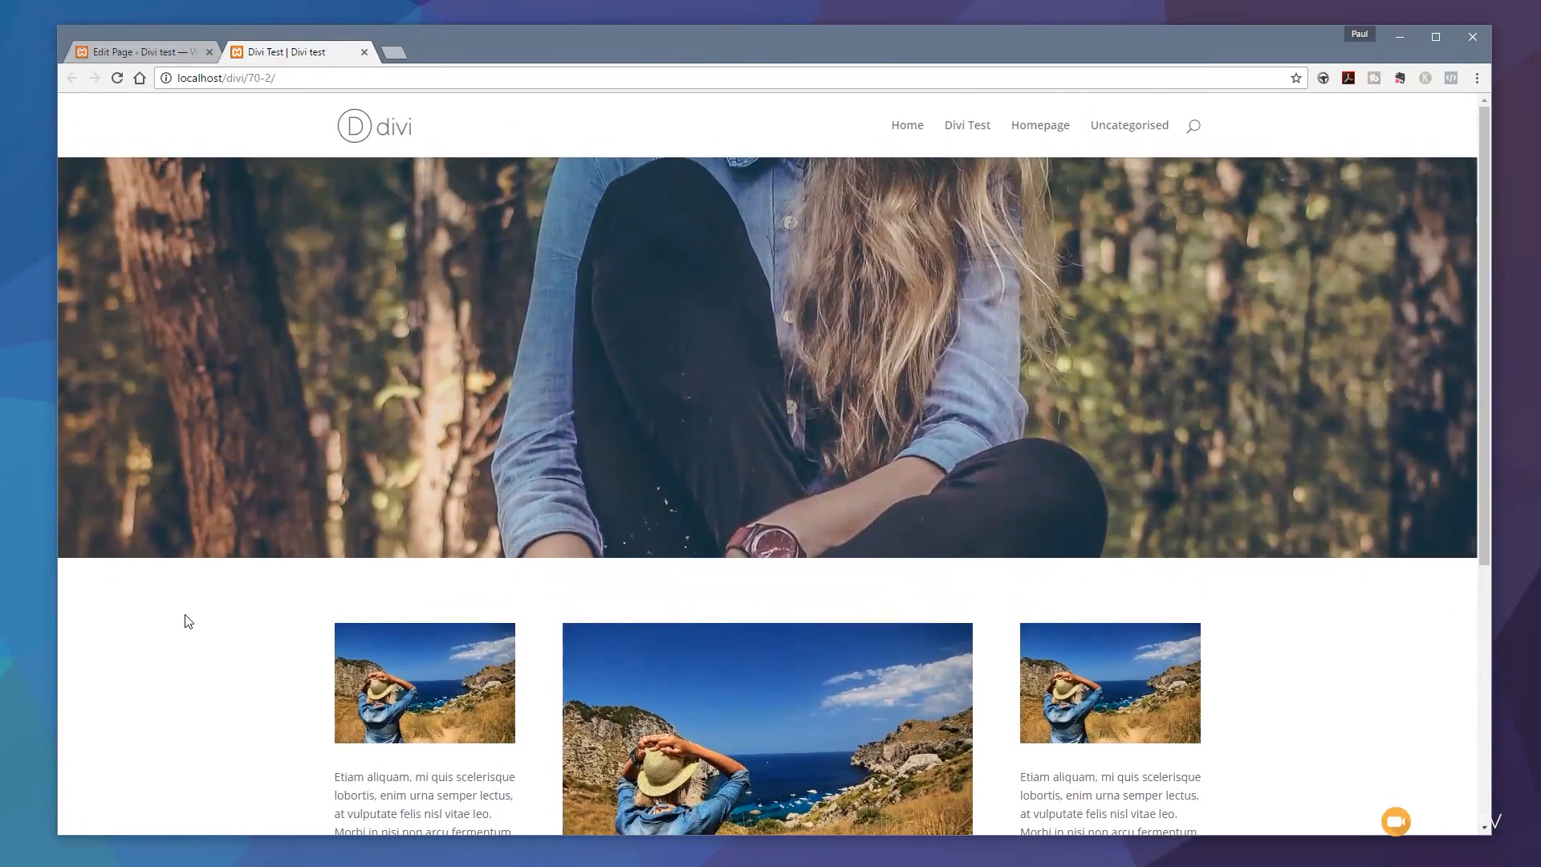
left_click(199, 42)
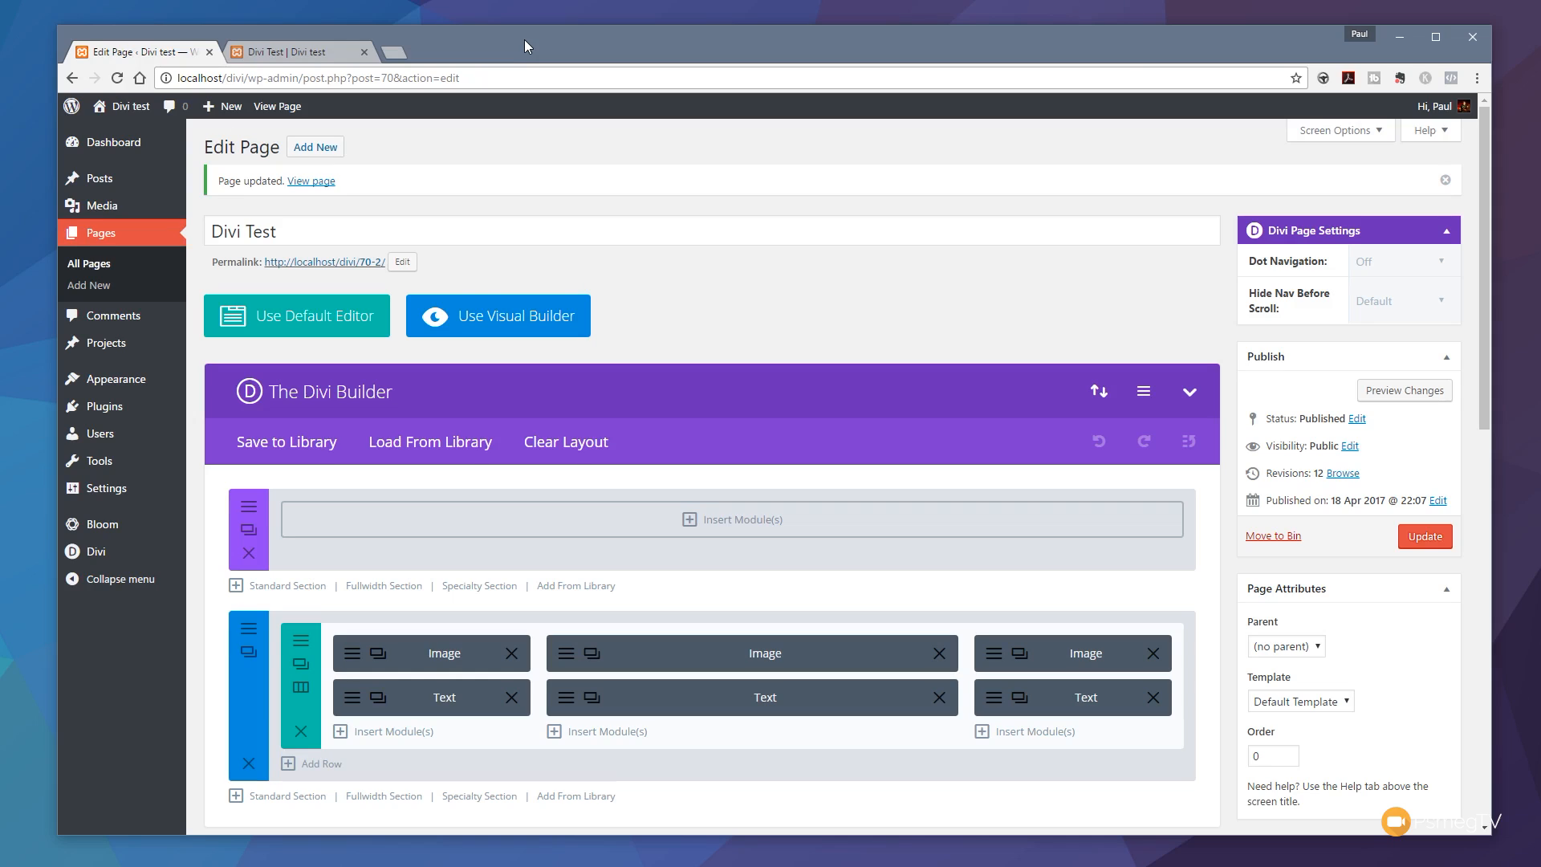
Step: Add a specialty section below the three-column row, using the layout with a wide row area followed by two narrow module columns
scroll(811, 302, "down", 3)
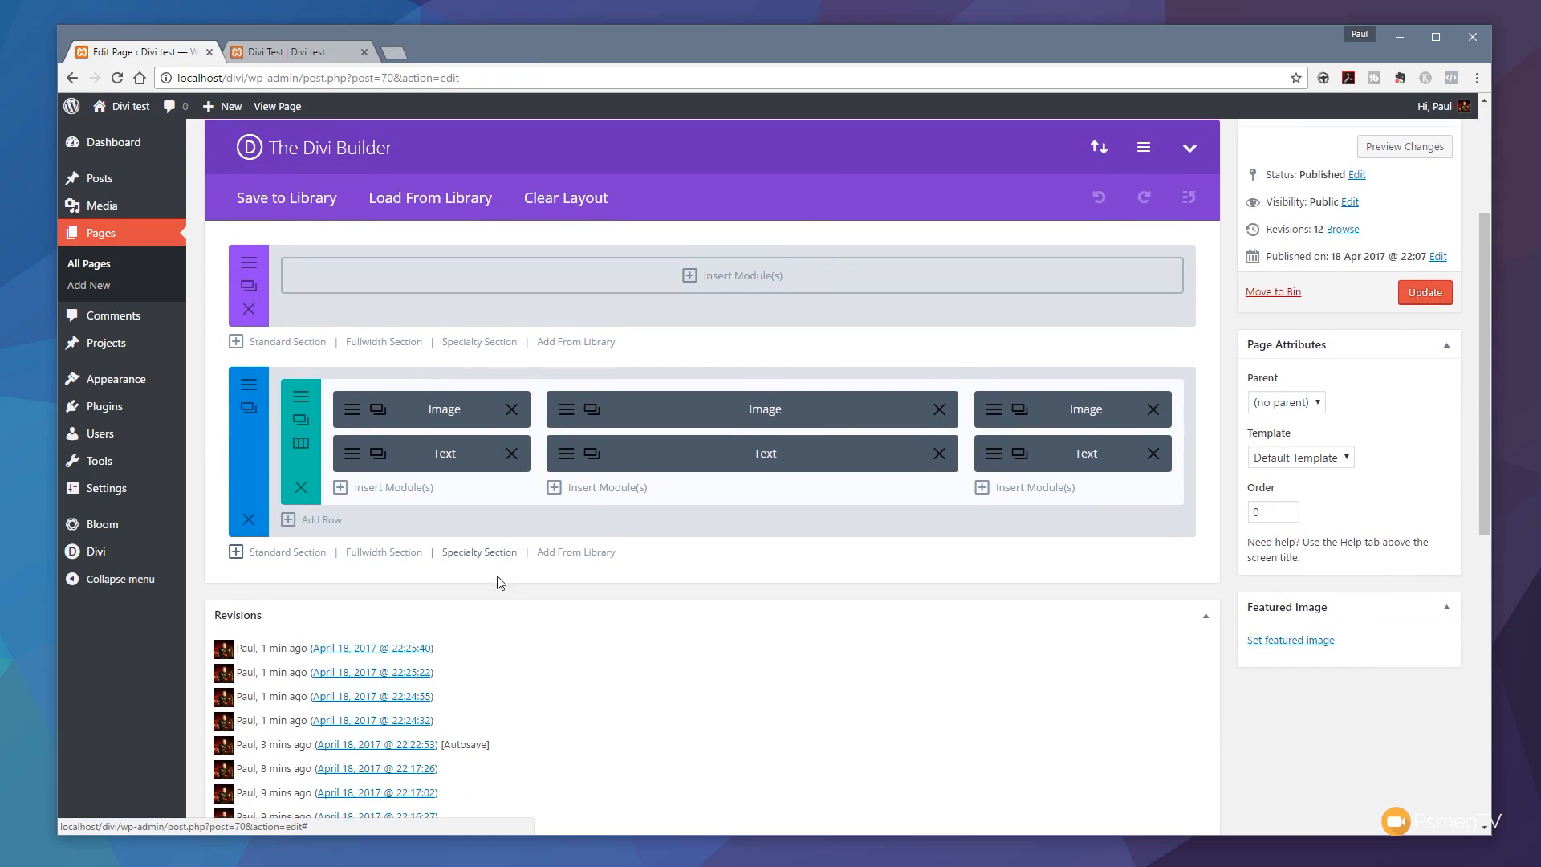
left_click(479, 552)
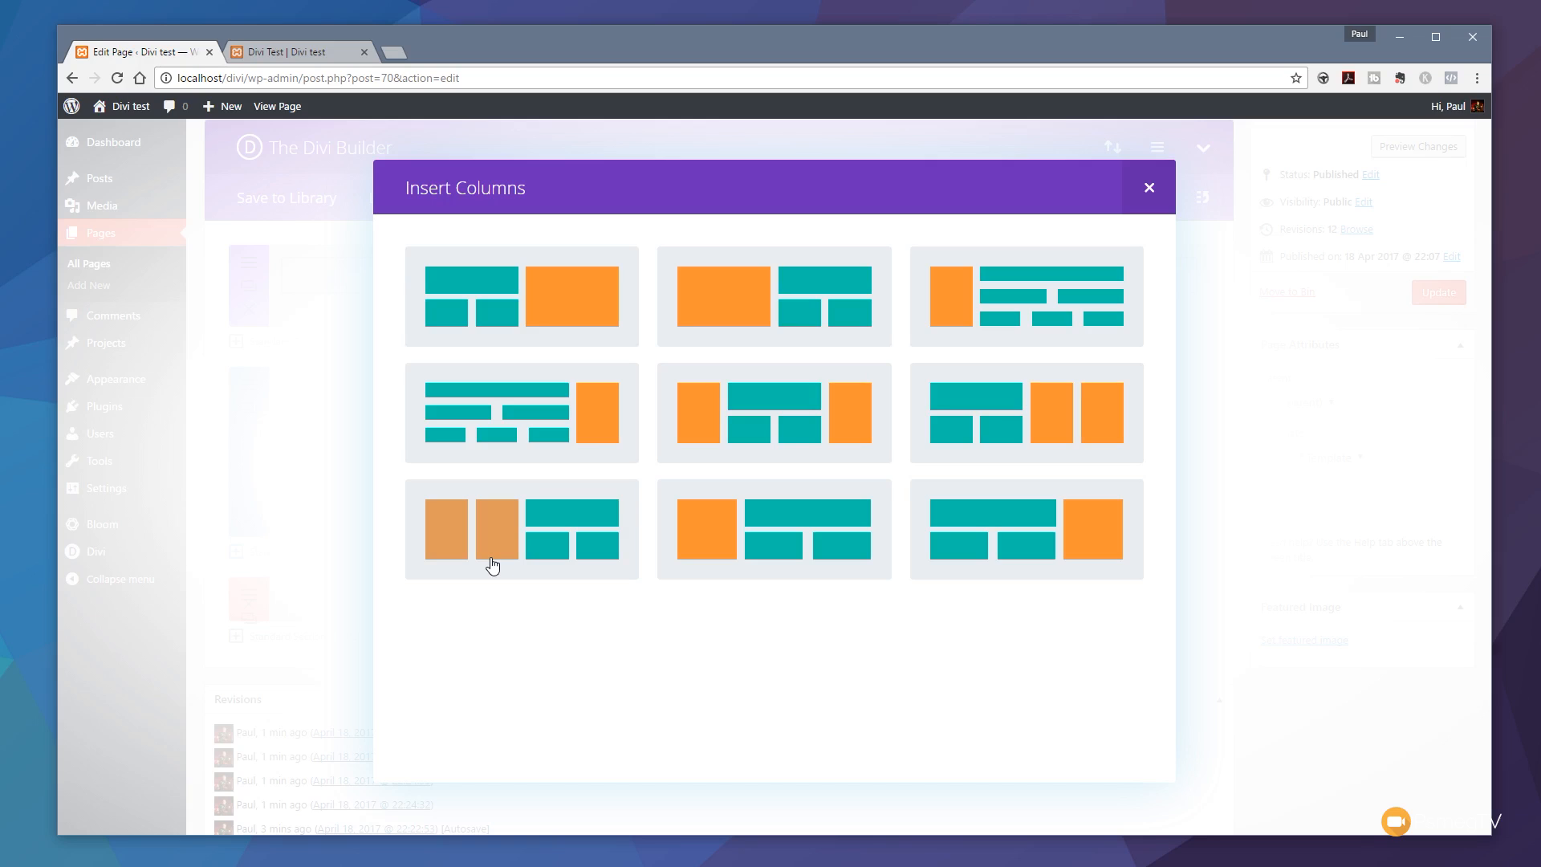
left_click(996, 407)
scroll(907, 578, "down", 2)
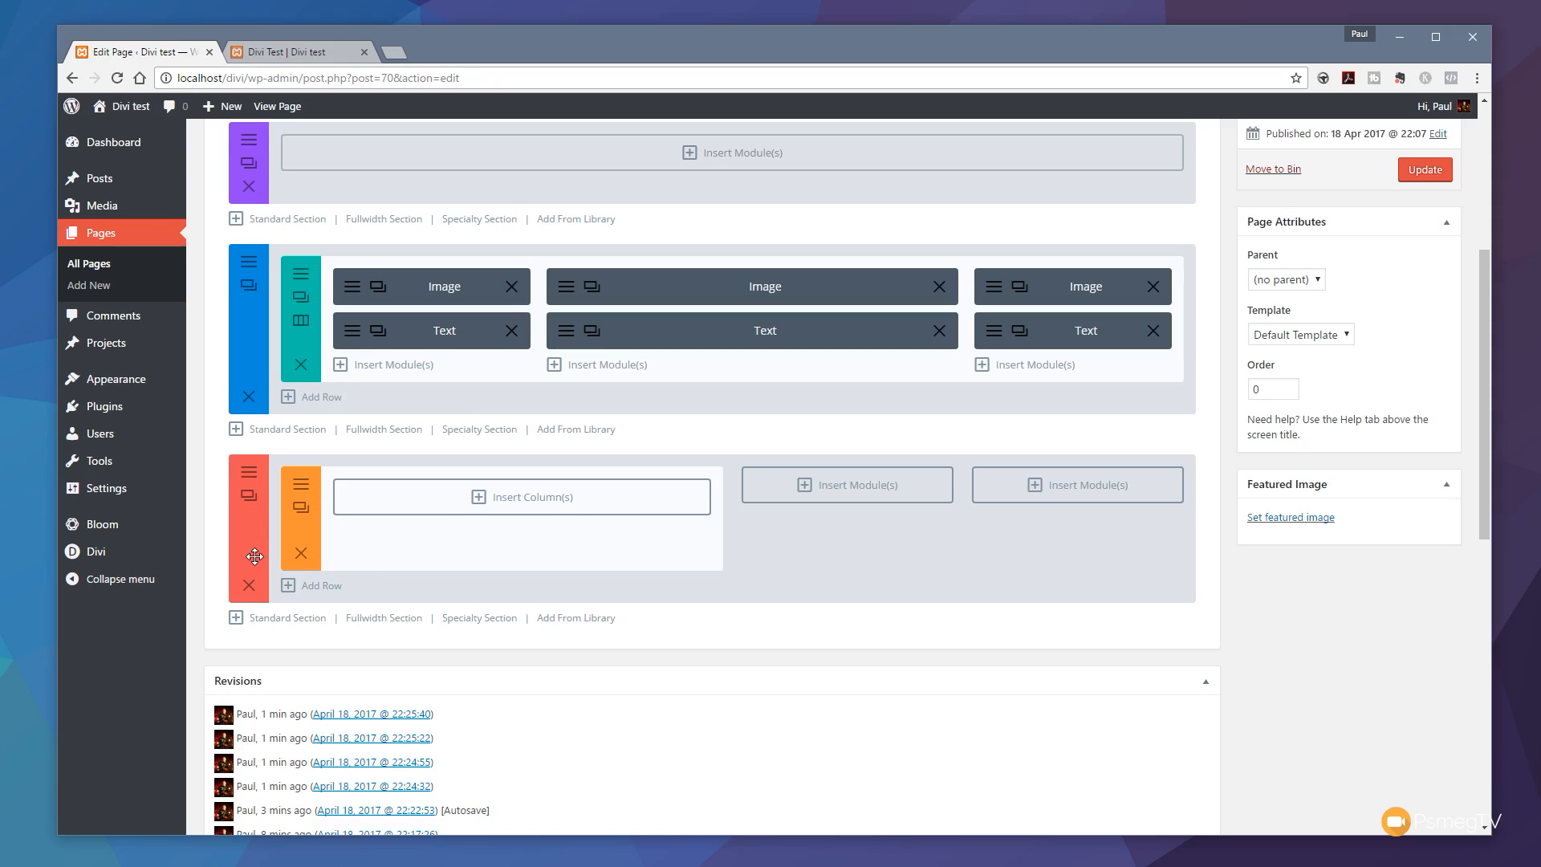
Step: Look over the specialty section's general settings and close them without changes
left_click(249, 474)
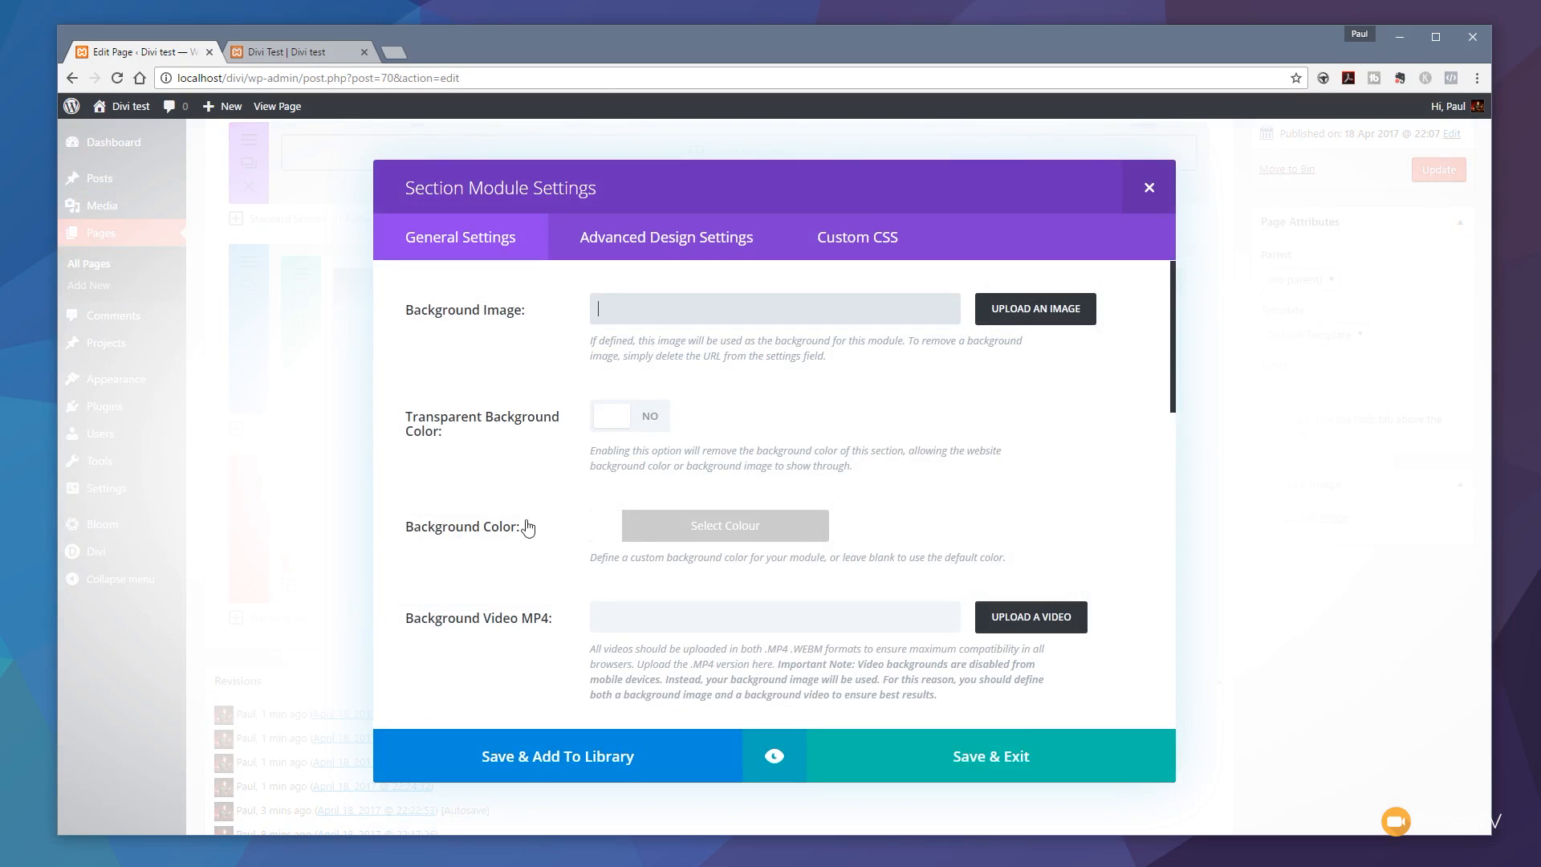
left_click(1149, 188)
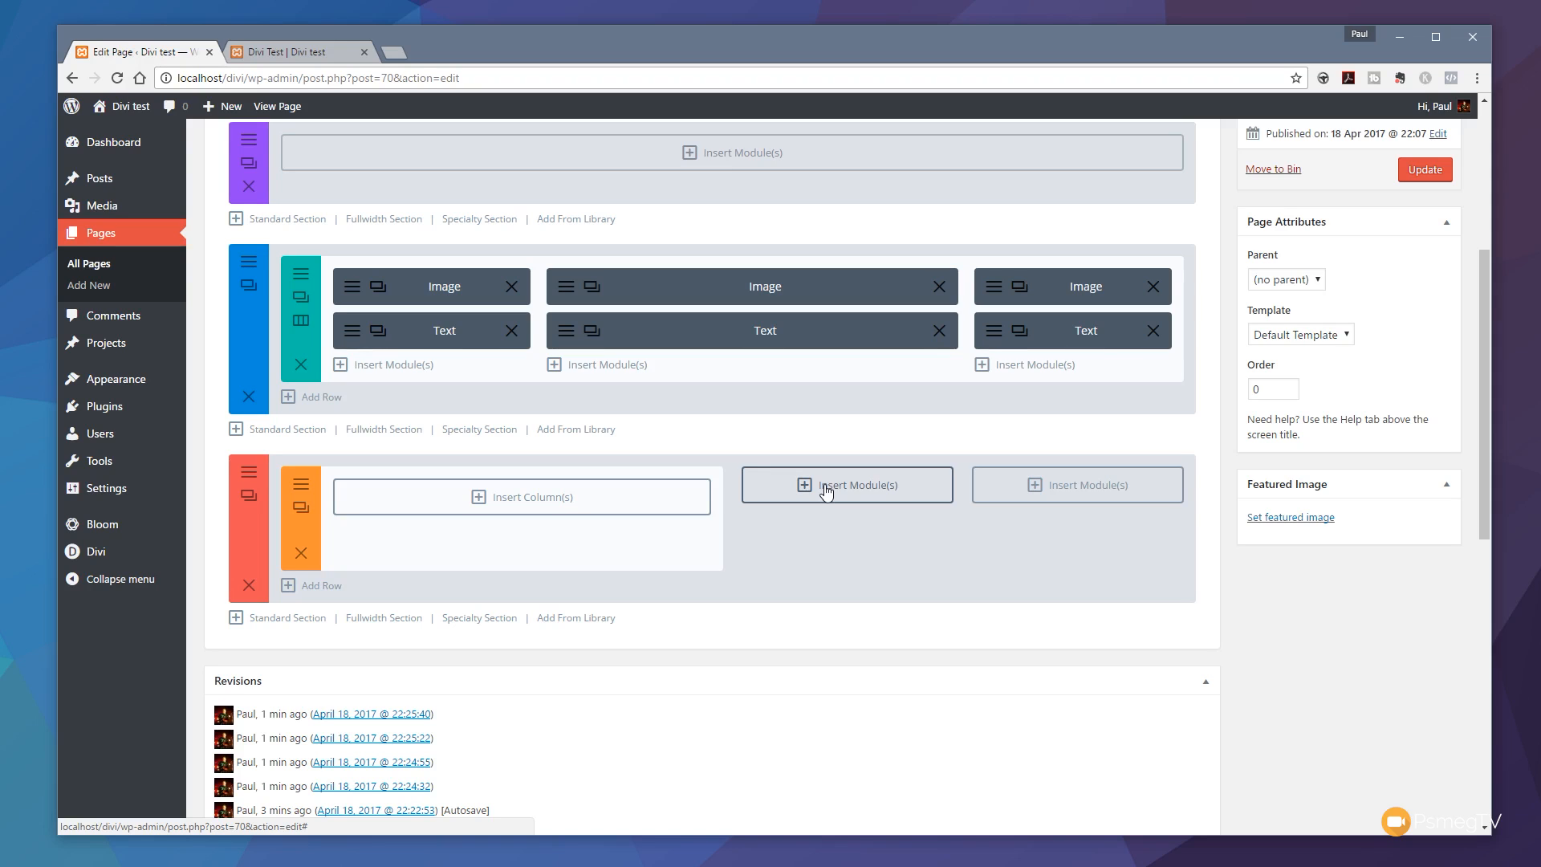
scroll(1043, 594, "up", 3)
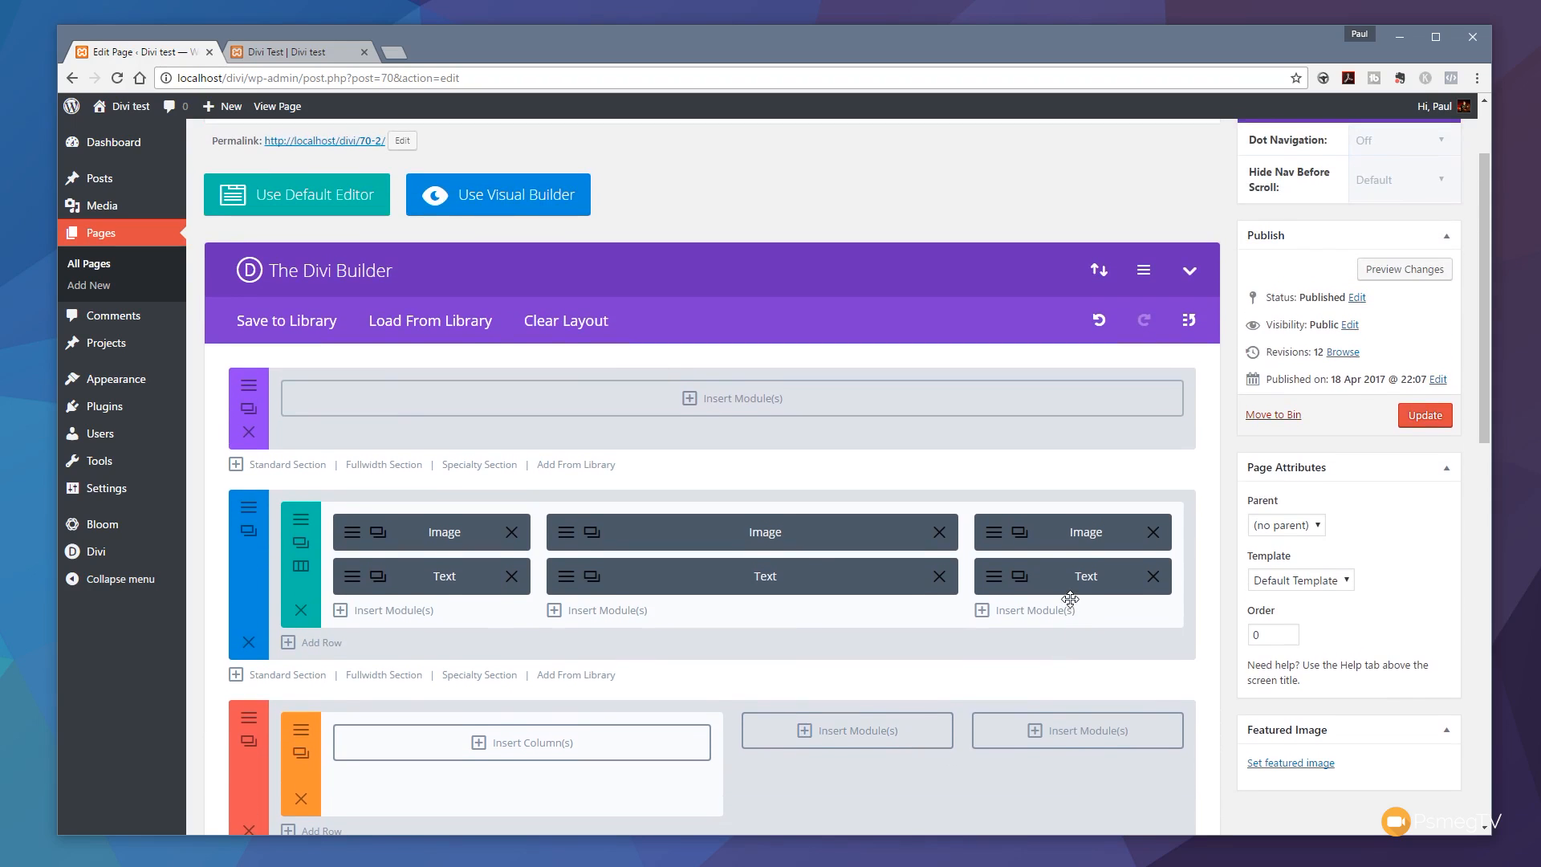